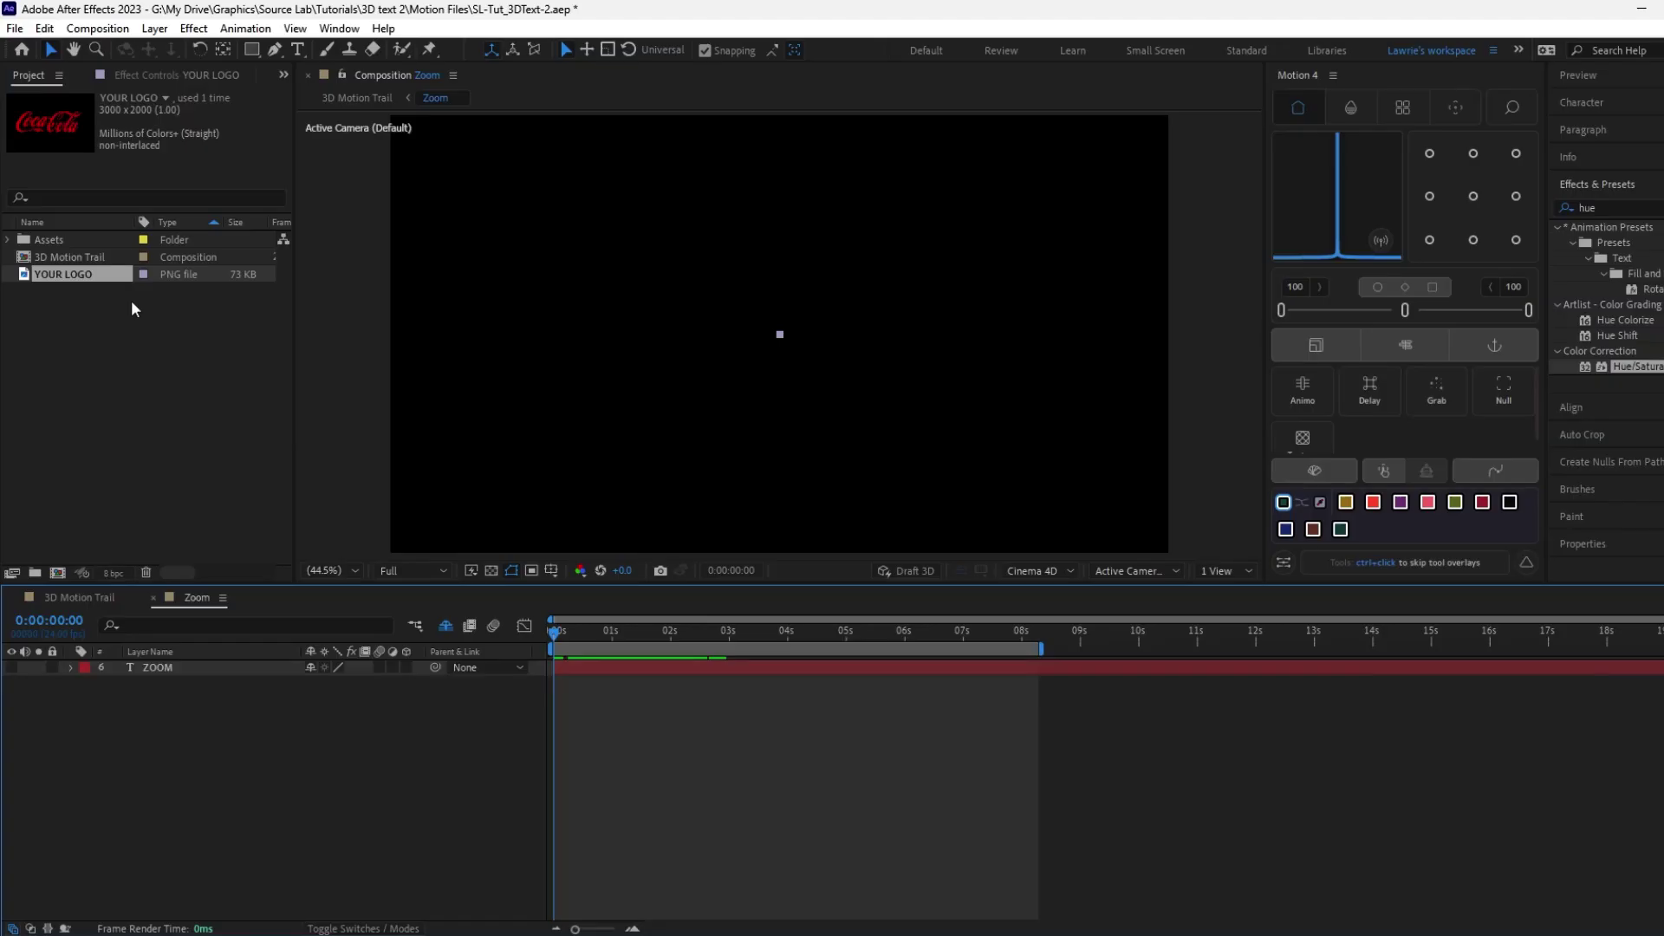
# Step: Bring up the empty Motion Trail Text composition in 3D Colourful Motion Trail.aep
pyautogui.moveTo(78, 274); pyautogui.dragTo(313, 685)
pyautogui.press('s')
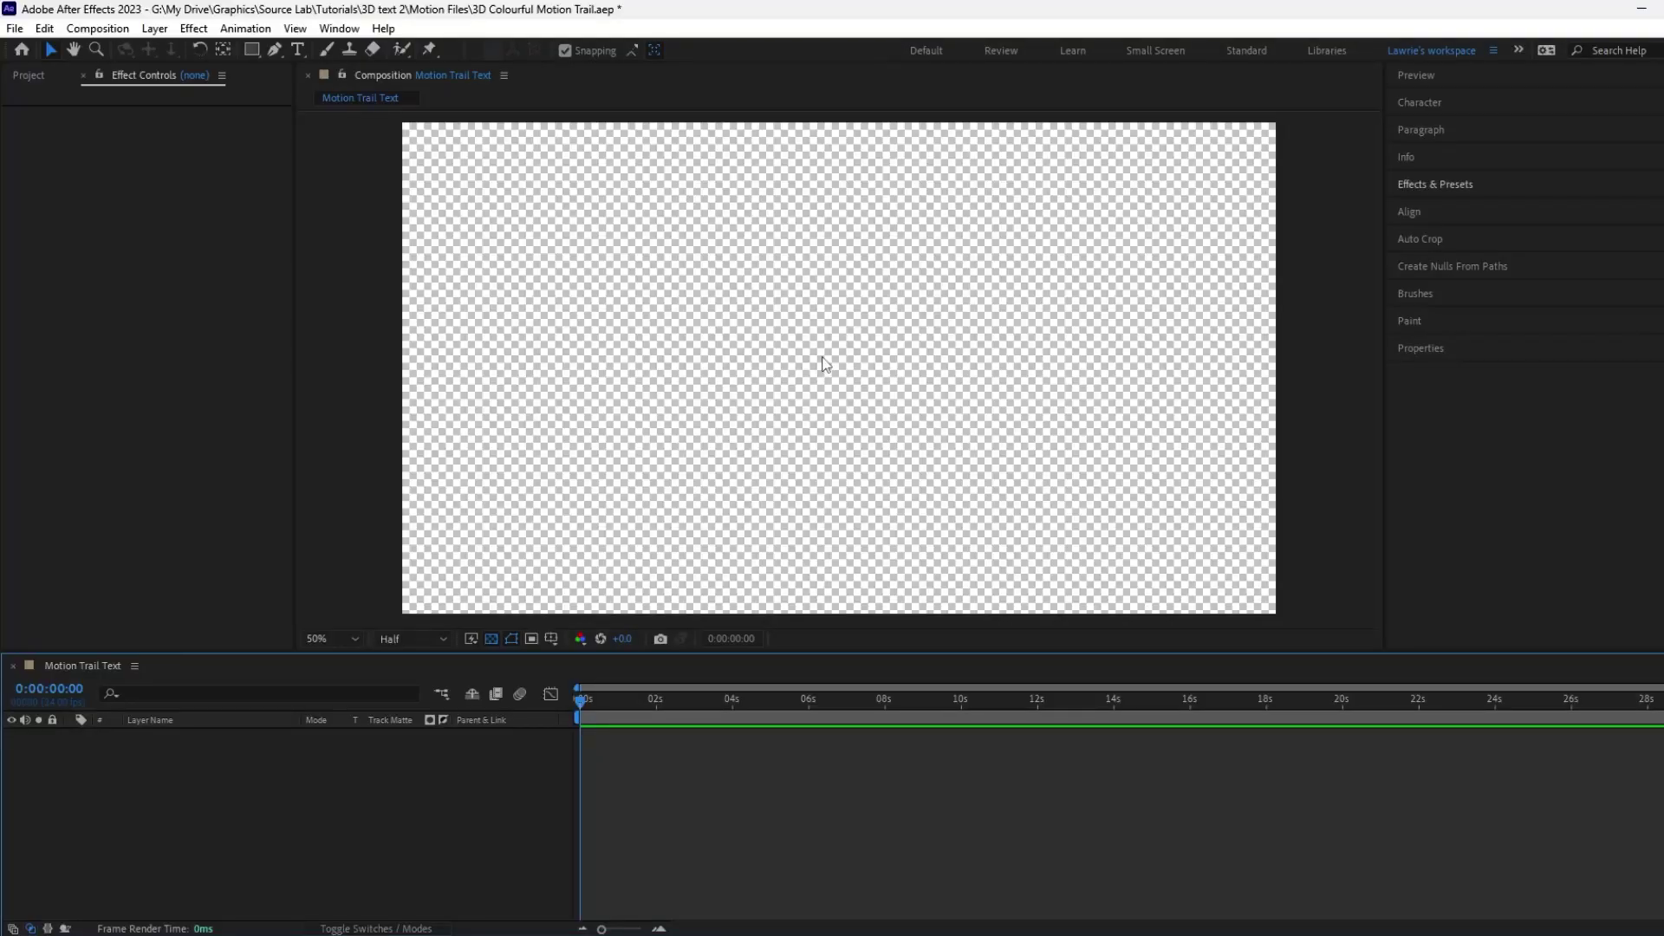
# Step: Check the comp settings, then add a full-frame light grey (D5D5D5) solid named BG
pyautogui.hotkey('ctrl', 'k')
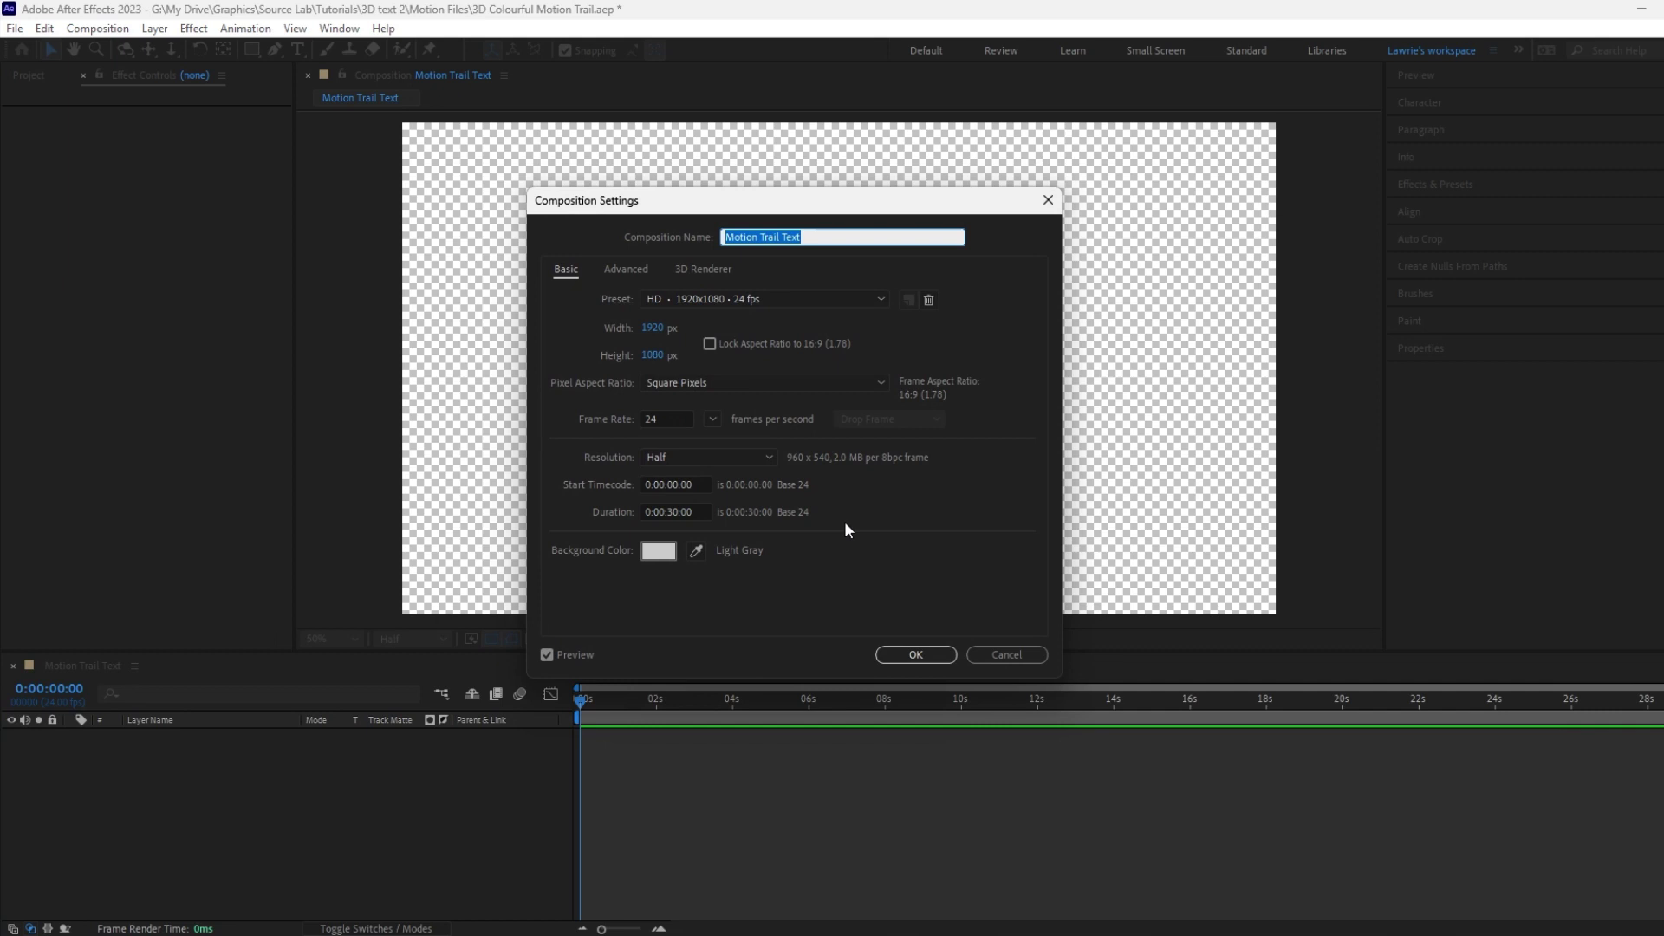
pyautogui.click(926, 654)
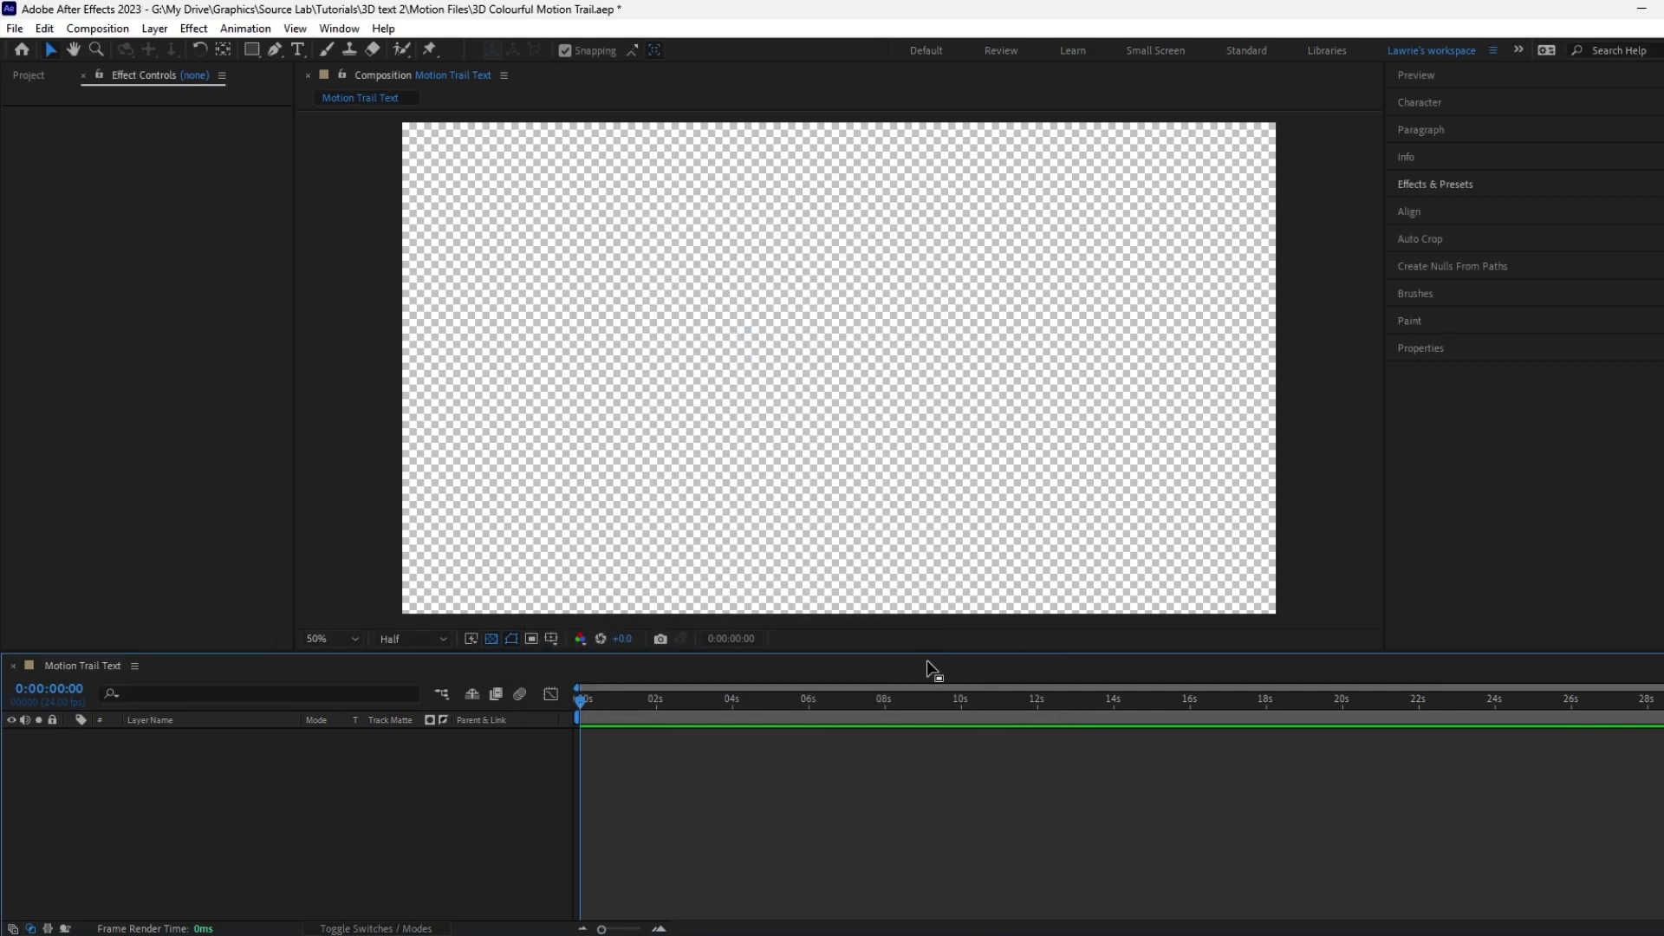
pyautogui.hotkey('ctrl', 'y')
pyautogui.write('BG')
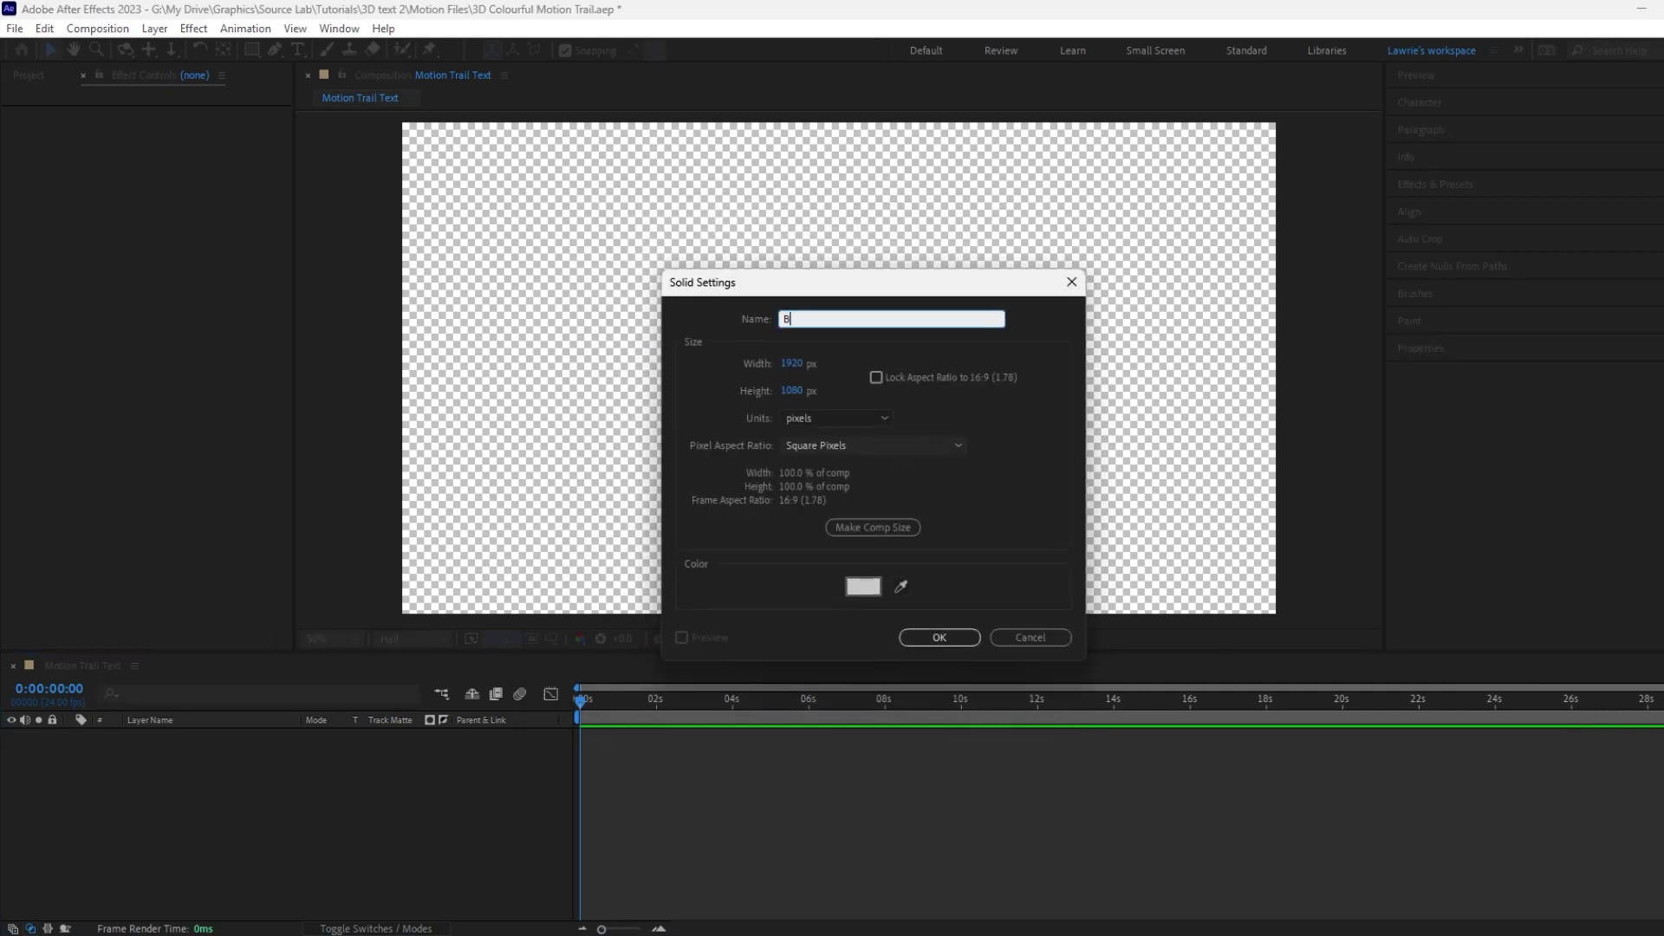
pyautogui.click(864, 588)
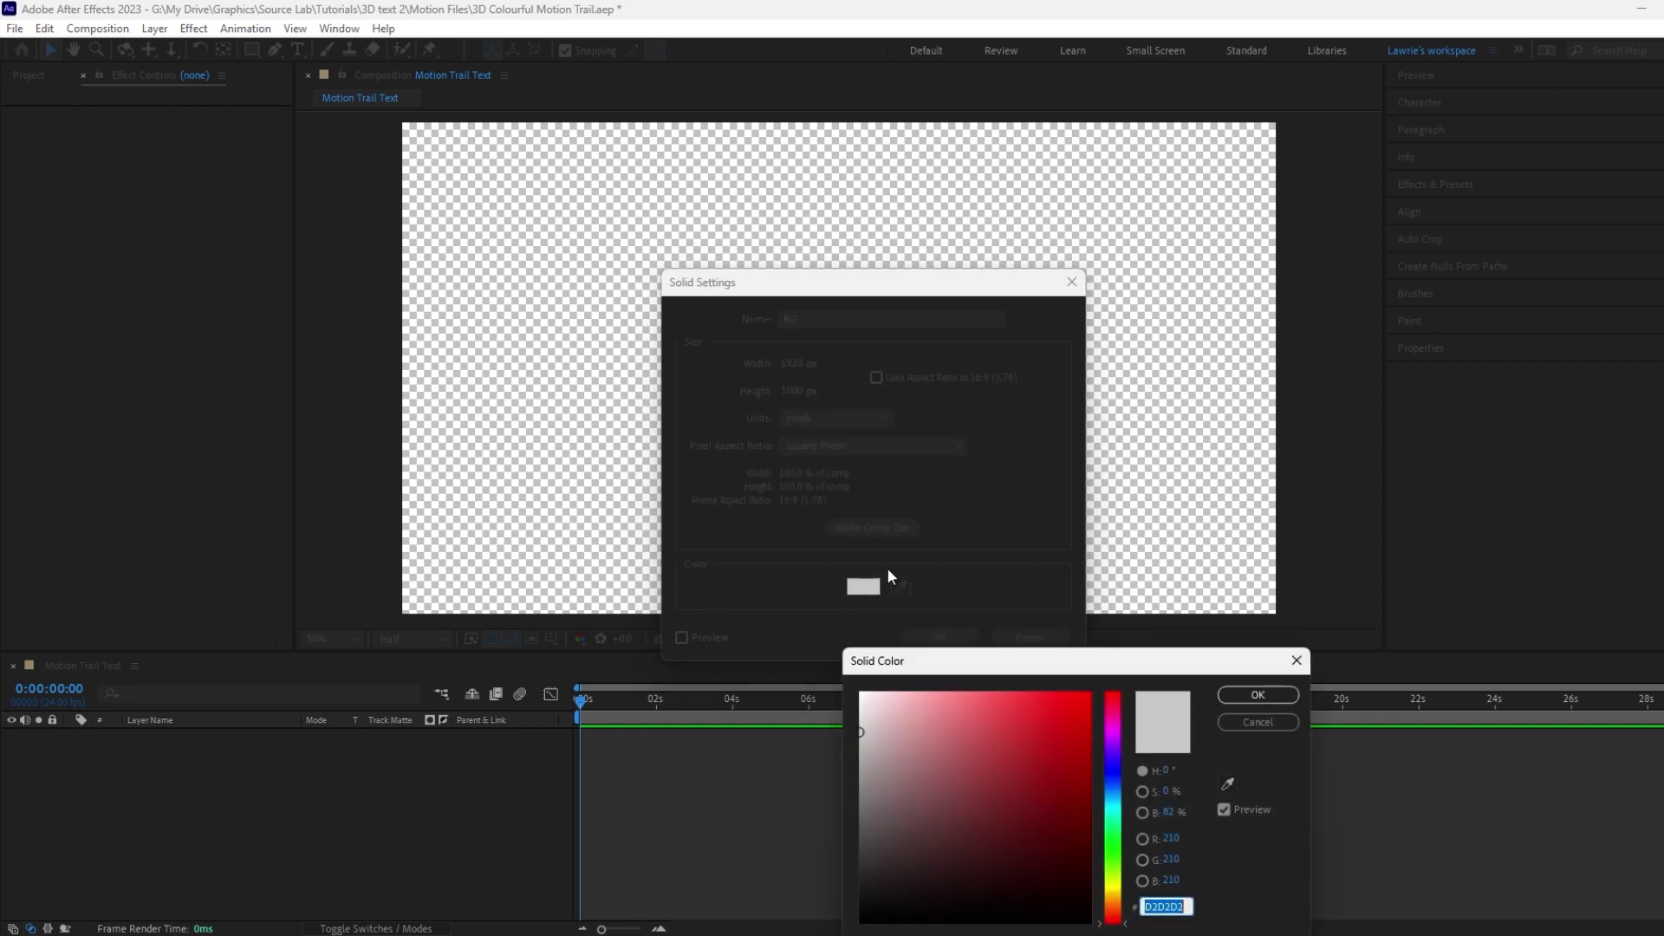
pyautogui.click(859, 729)
pyautogui.click(1258, 694)
pyautogui.click(940, 637)
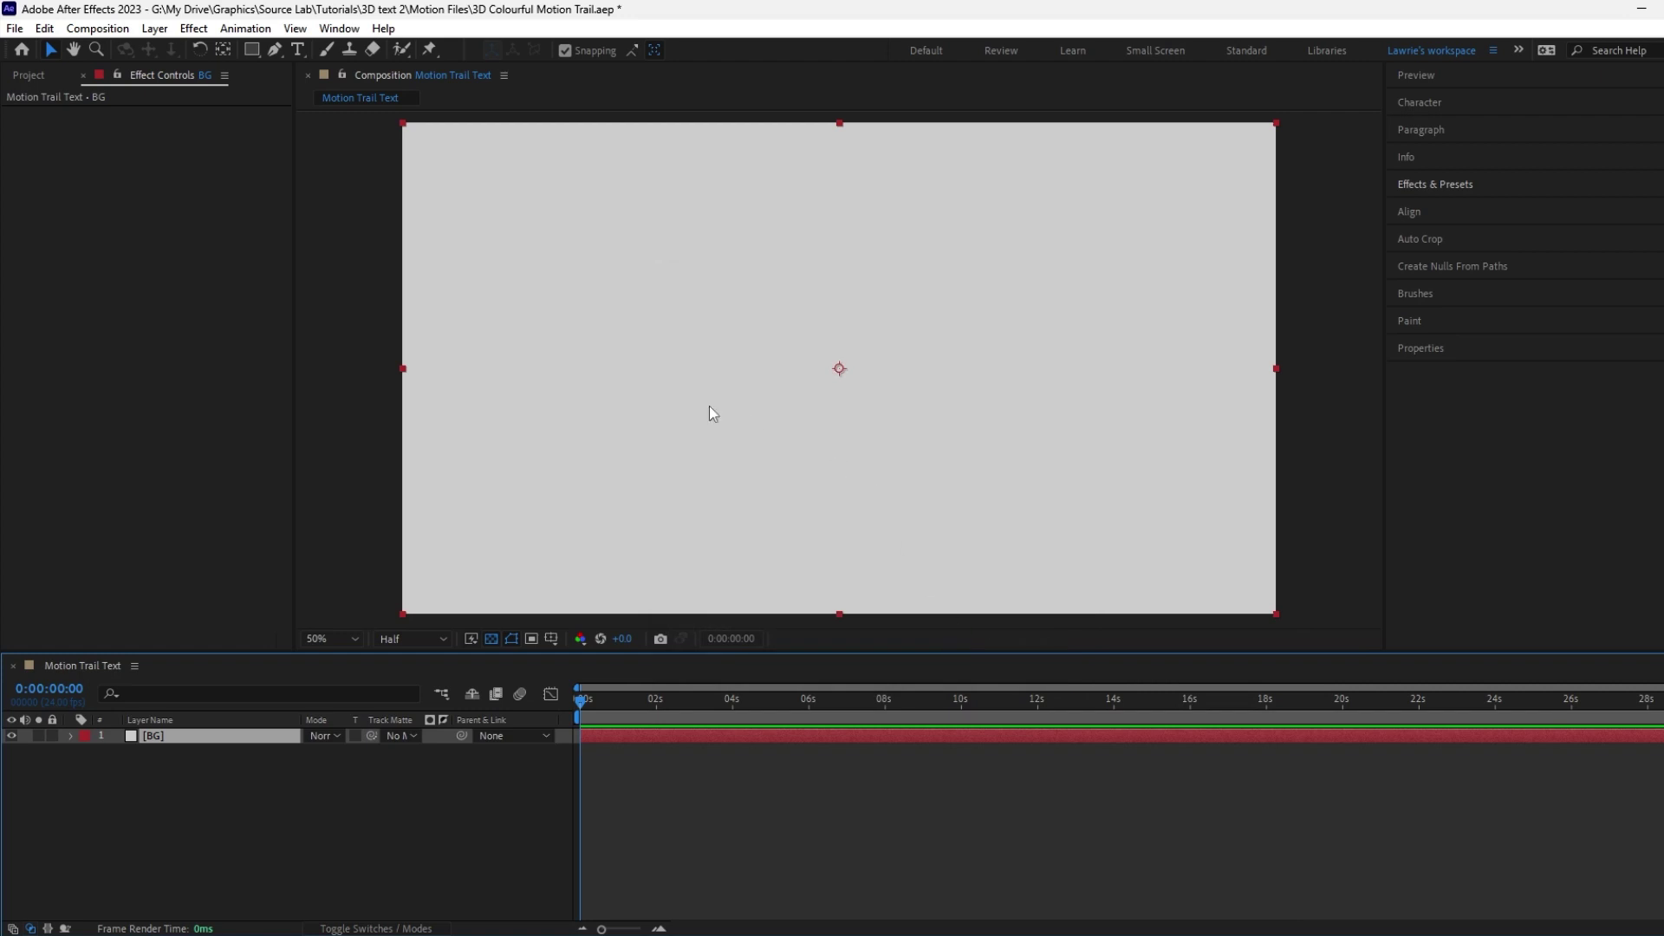
# Step: Type ZOOM as a green Roc Grotesk Wide ExtraBold 450 px text layer
pyautogui.click(300, 50)
pyautogui.moveTo(461, 176); pyautogui.dragTo(1163, 536)
pyautogui.write('ZOOM')
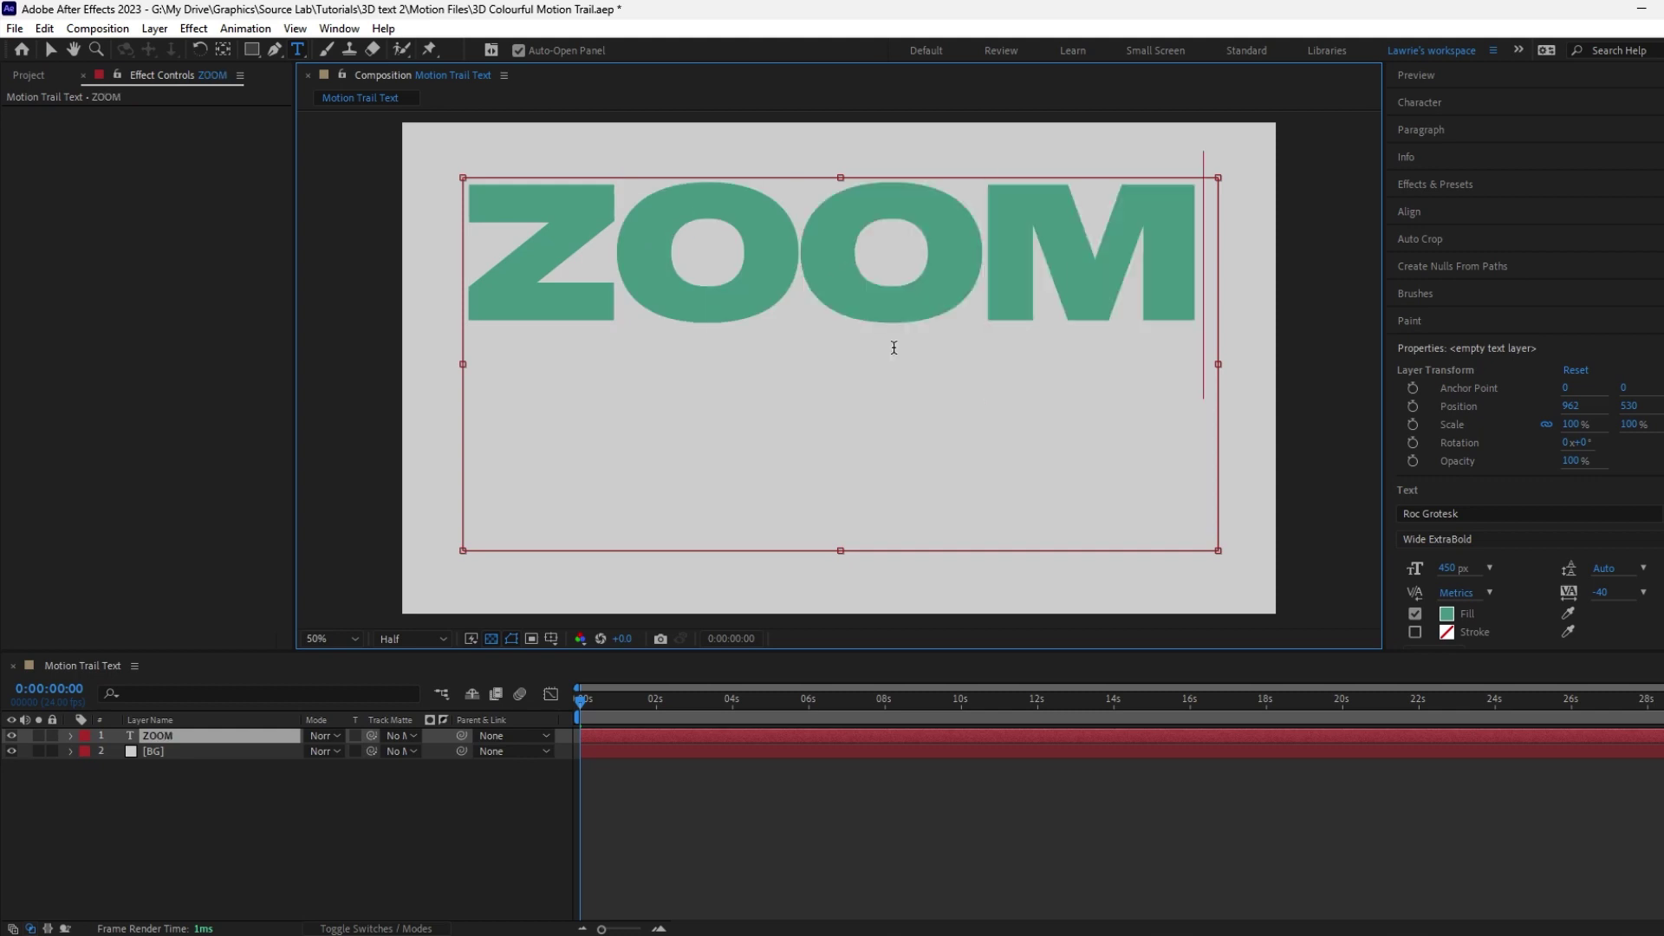
pyautogui.click(716, 732)
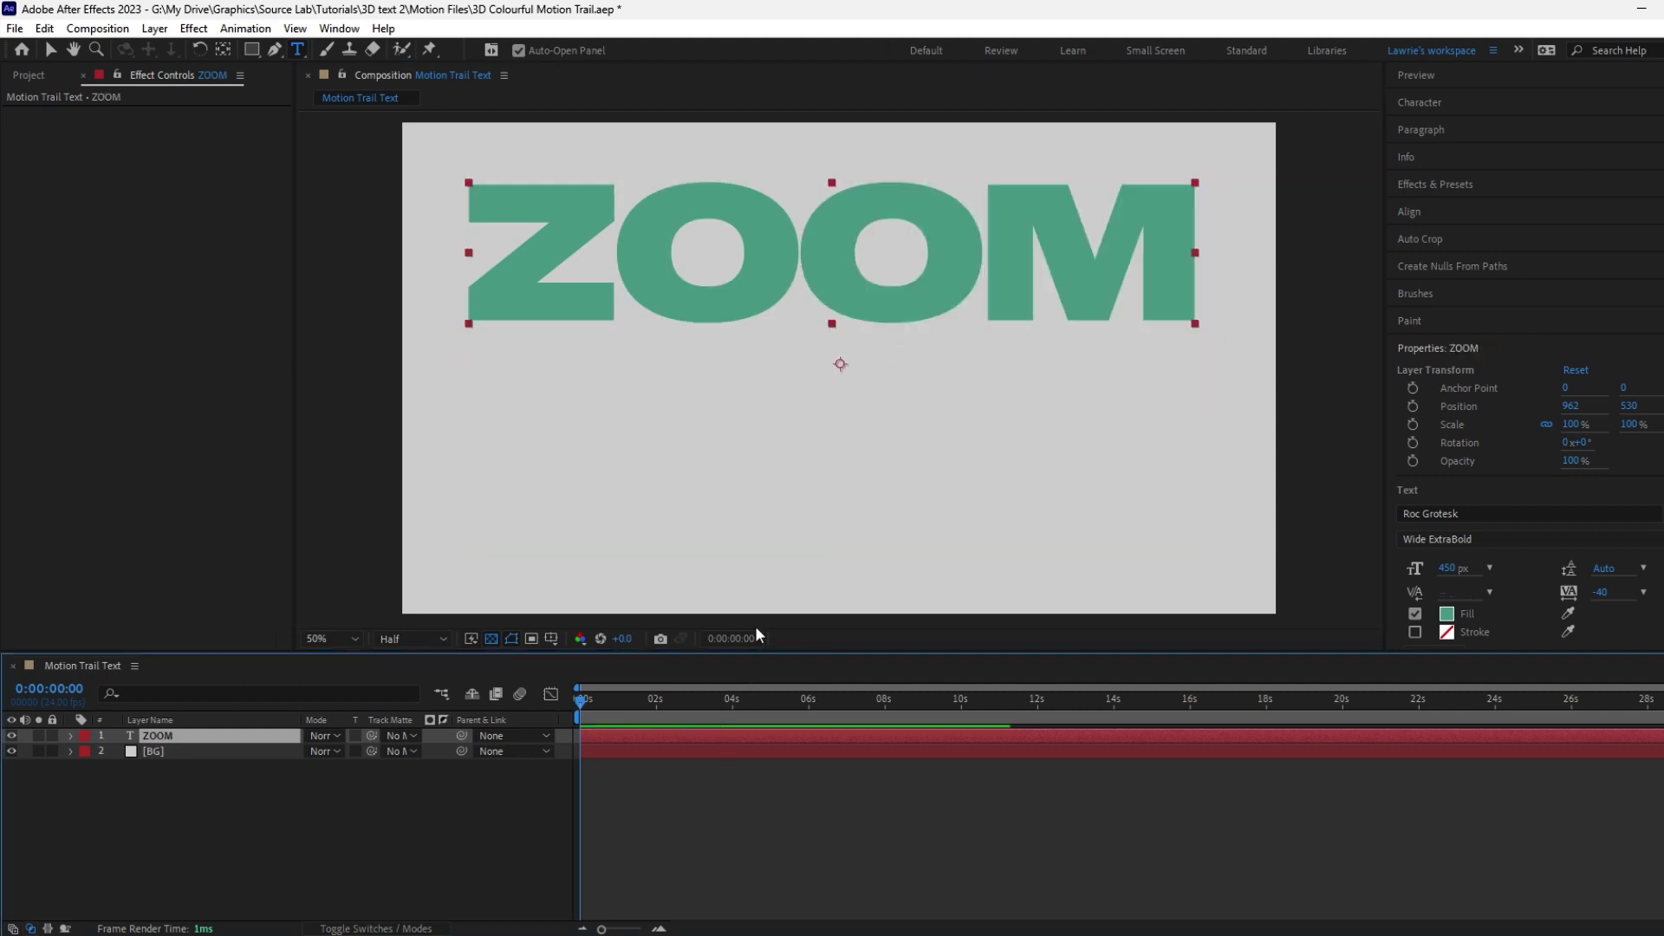
# Step: Centre ZOOM's anchor point and align it horizontally and vertically to the composition
pyautogui.hotkey('ctrl', 'alt', 'Home')
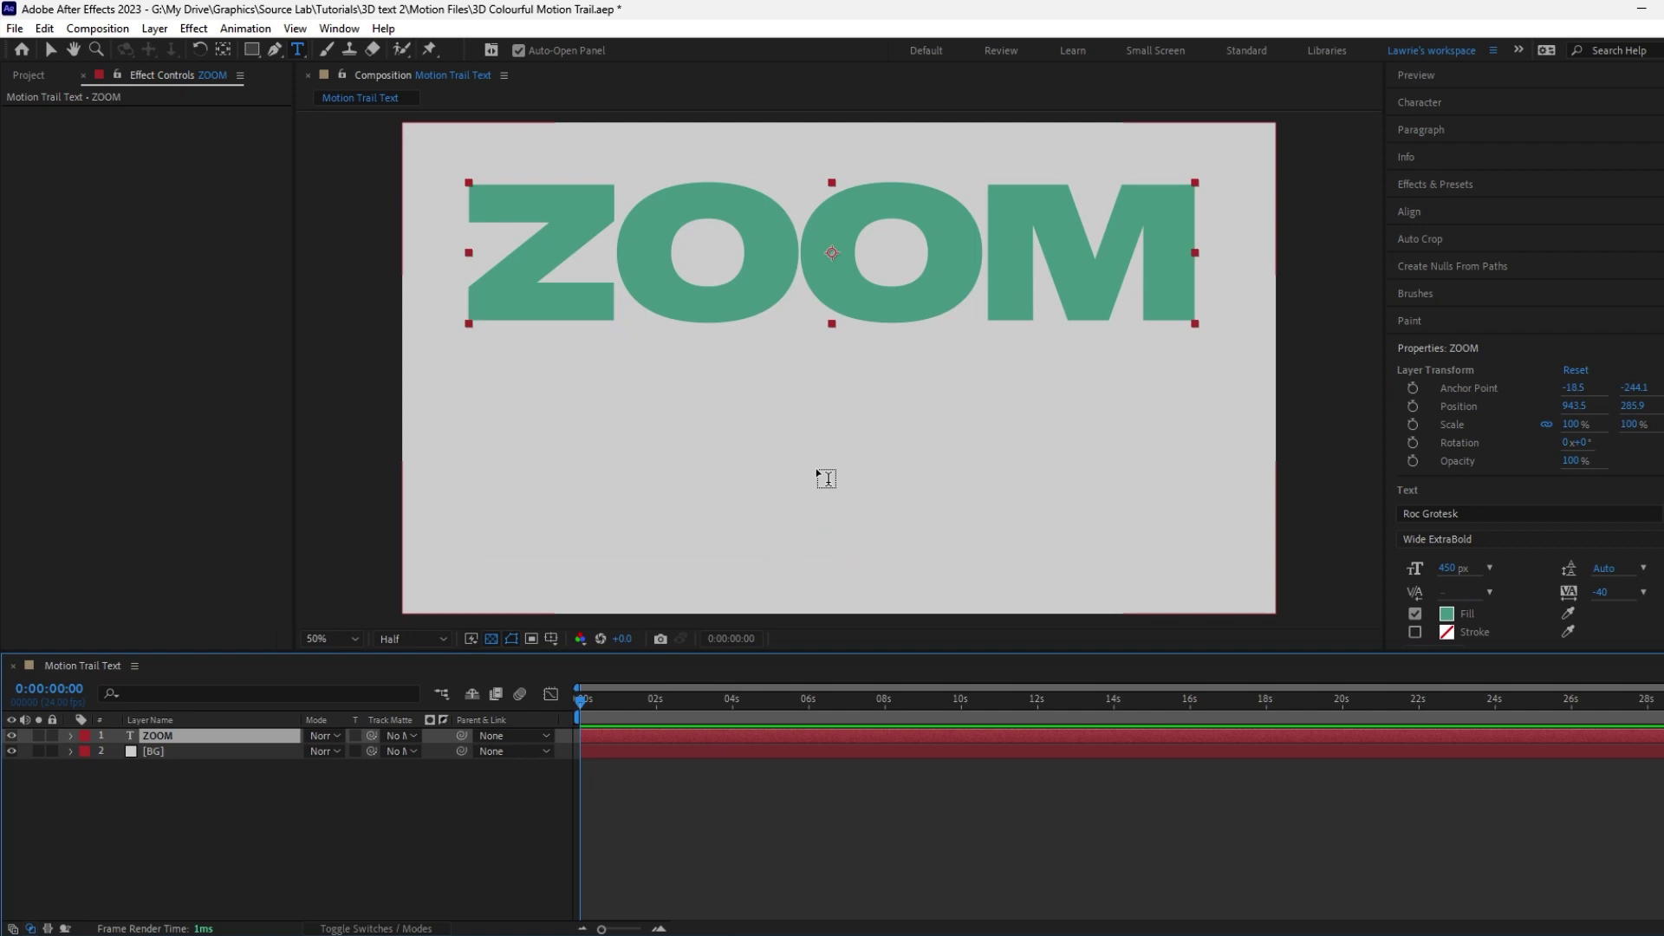
pyautogui.click(1408, 212)
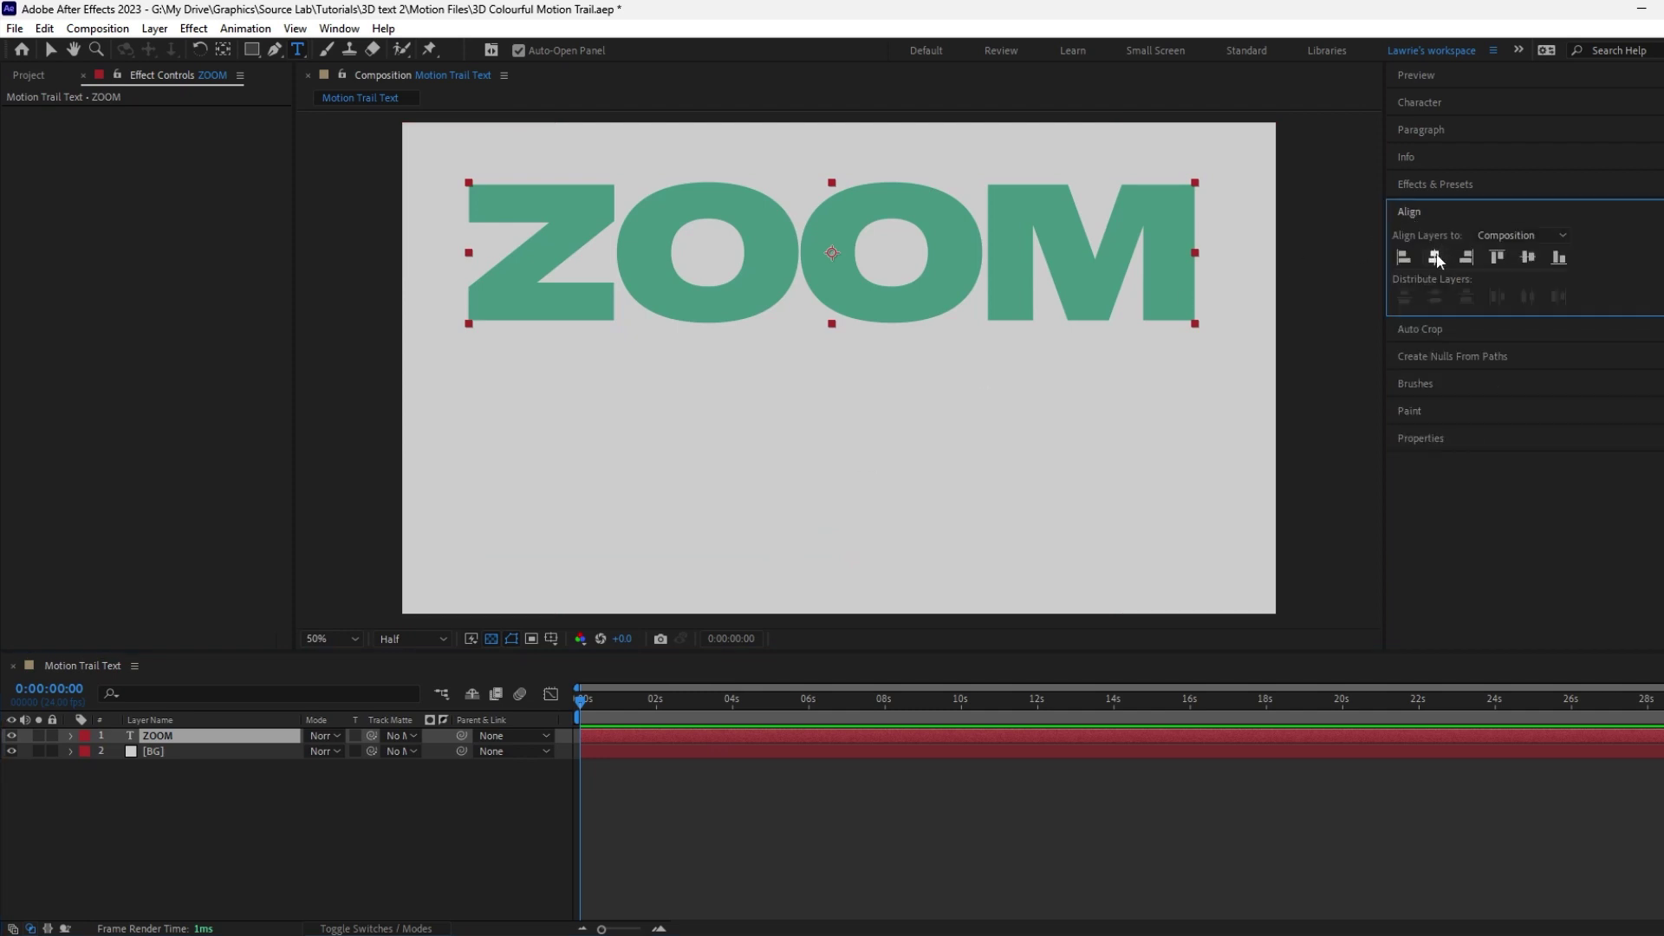
pyautogui.click(1434, 257)
pyautogui.click(1528, 258)
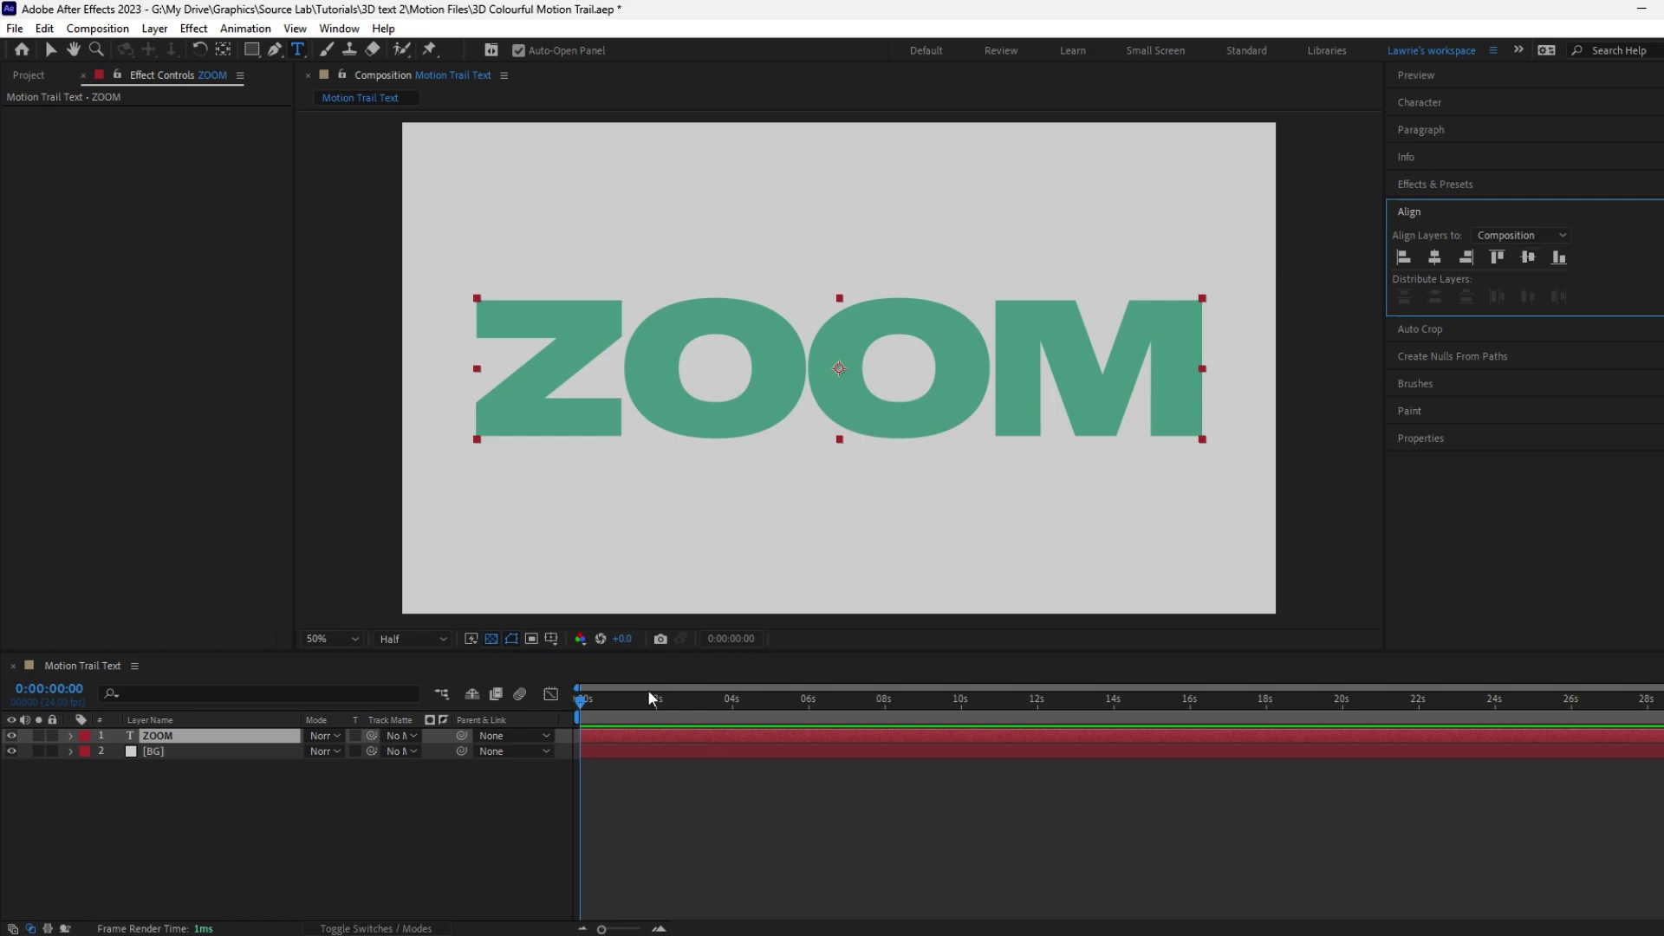
# Step: Keyframe ZOOM's Scale from 0% at 0 s to 100% at 4 s, then scrub to check
pyautogui.moveTo(646, 701); pyautogui.dragTo(733, 716)
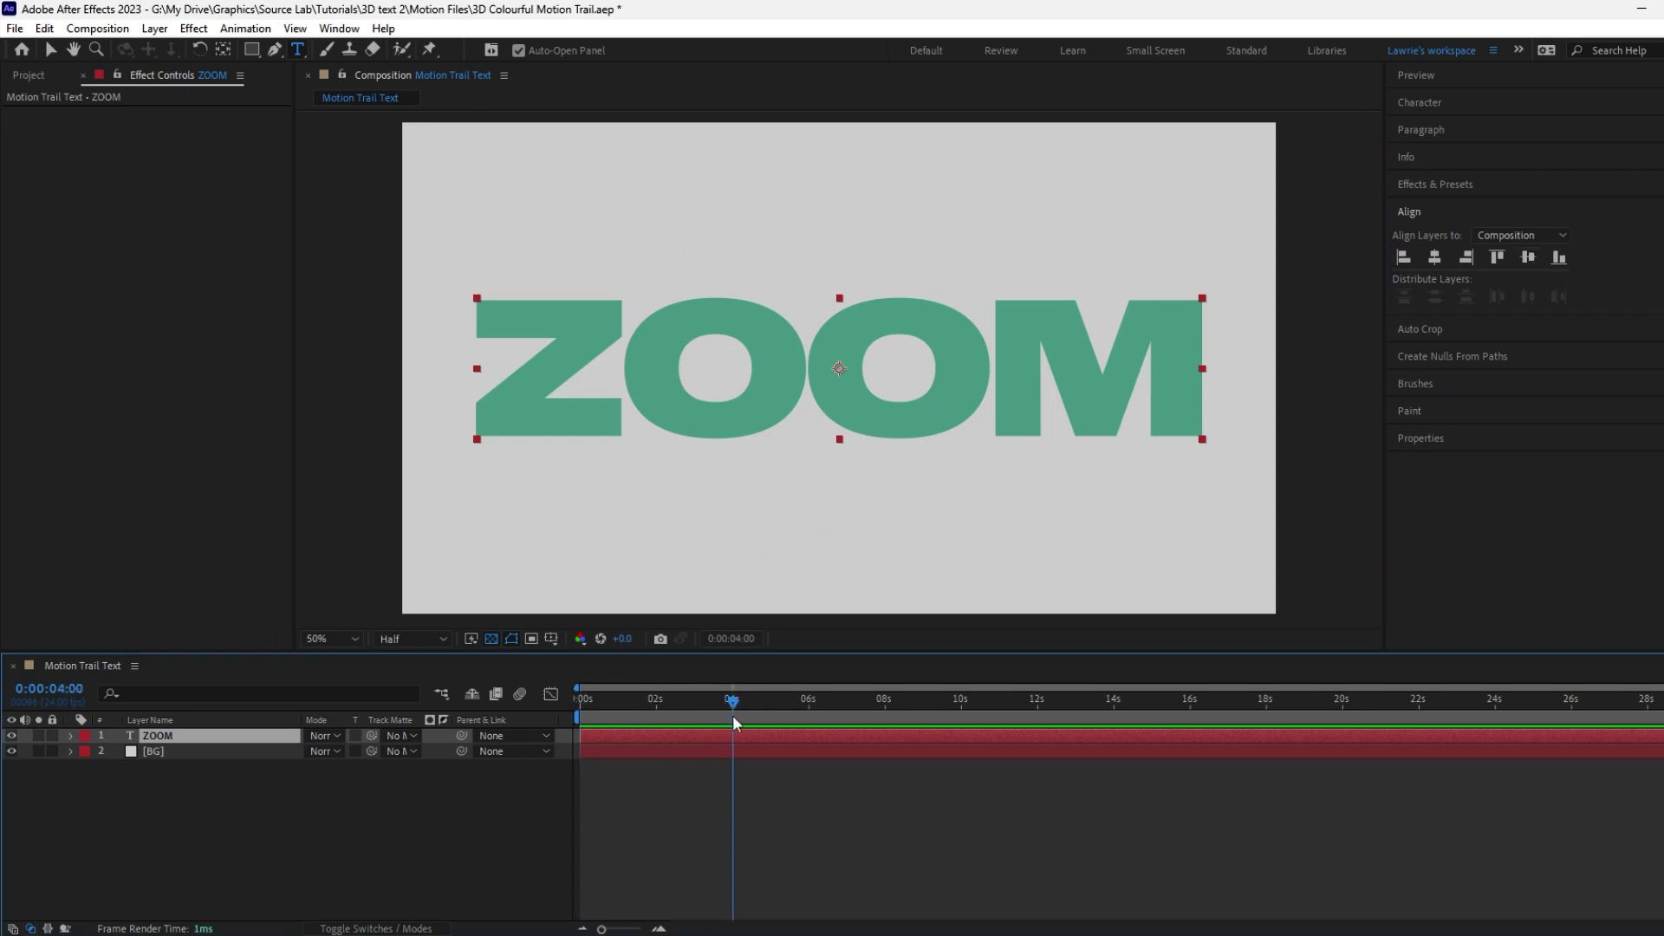
pyautogui.press('s')
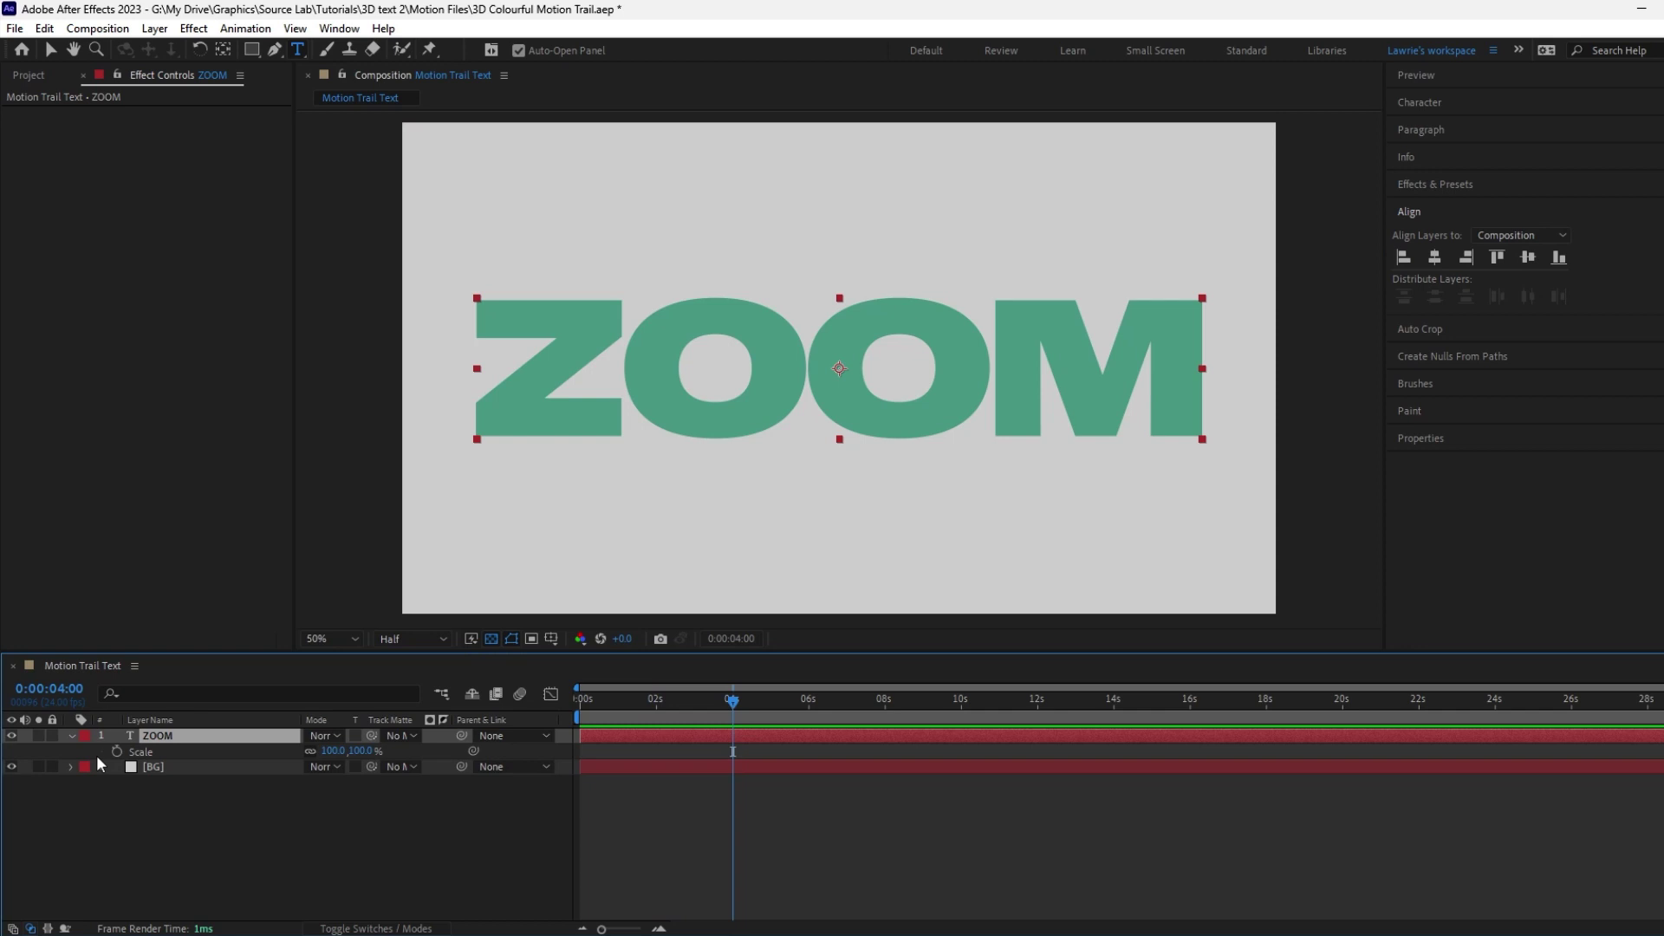
pyautogui.click(117, 750)
pyautogui.moveTo(684, 700); pyautogui.dragTo(551, 704)
pyautogui.click(364, 751)
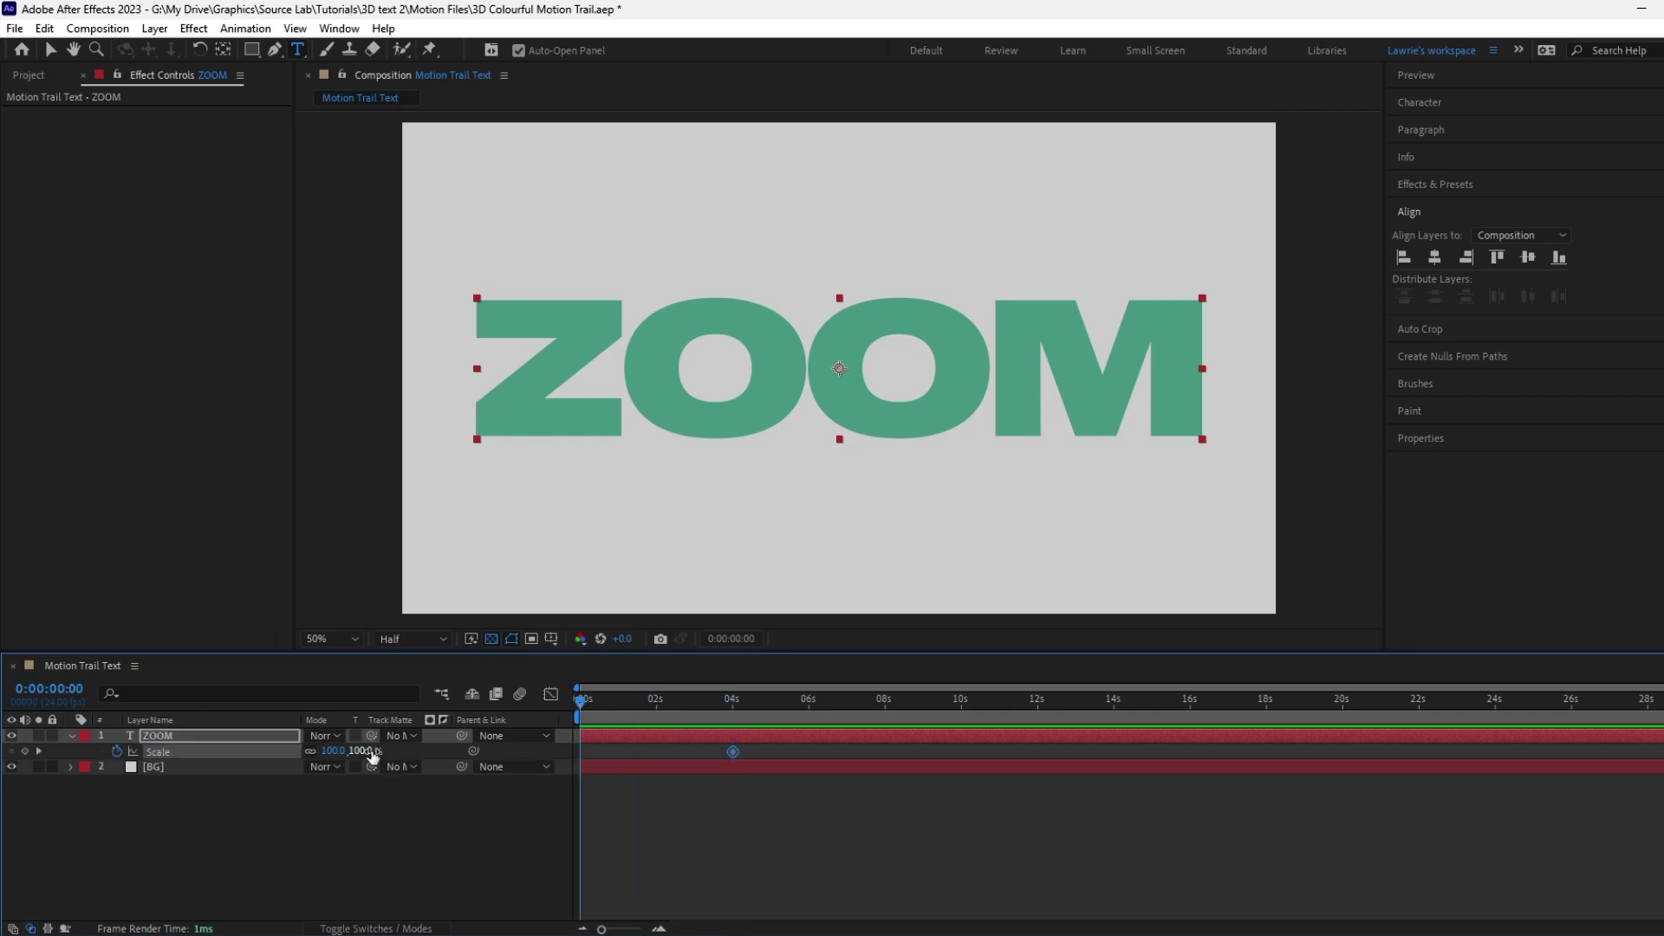
pyautogui.write('0')
pyautogui.press('Return')
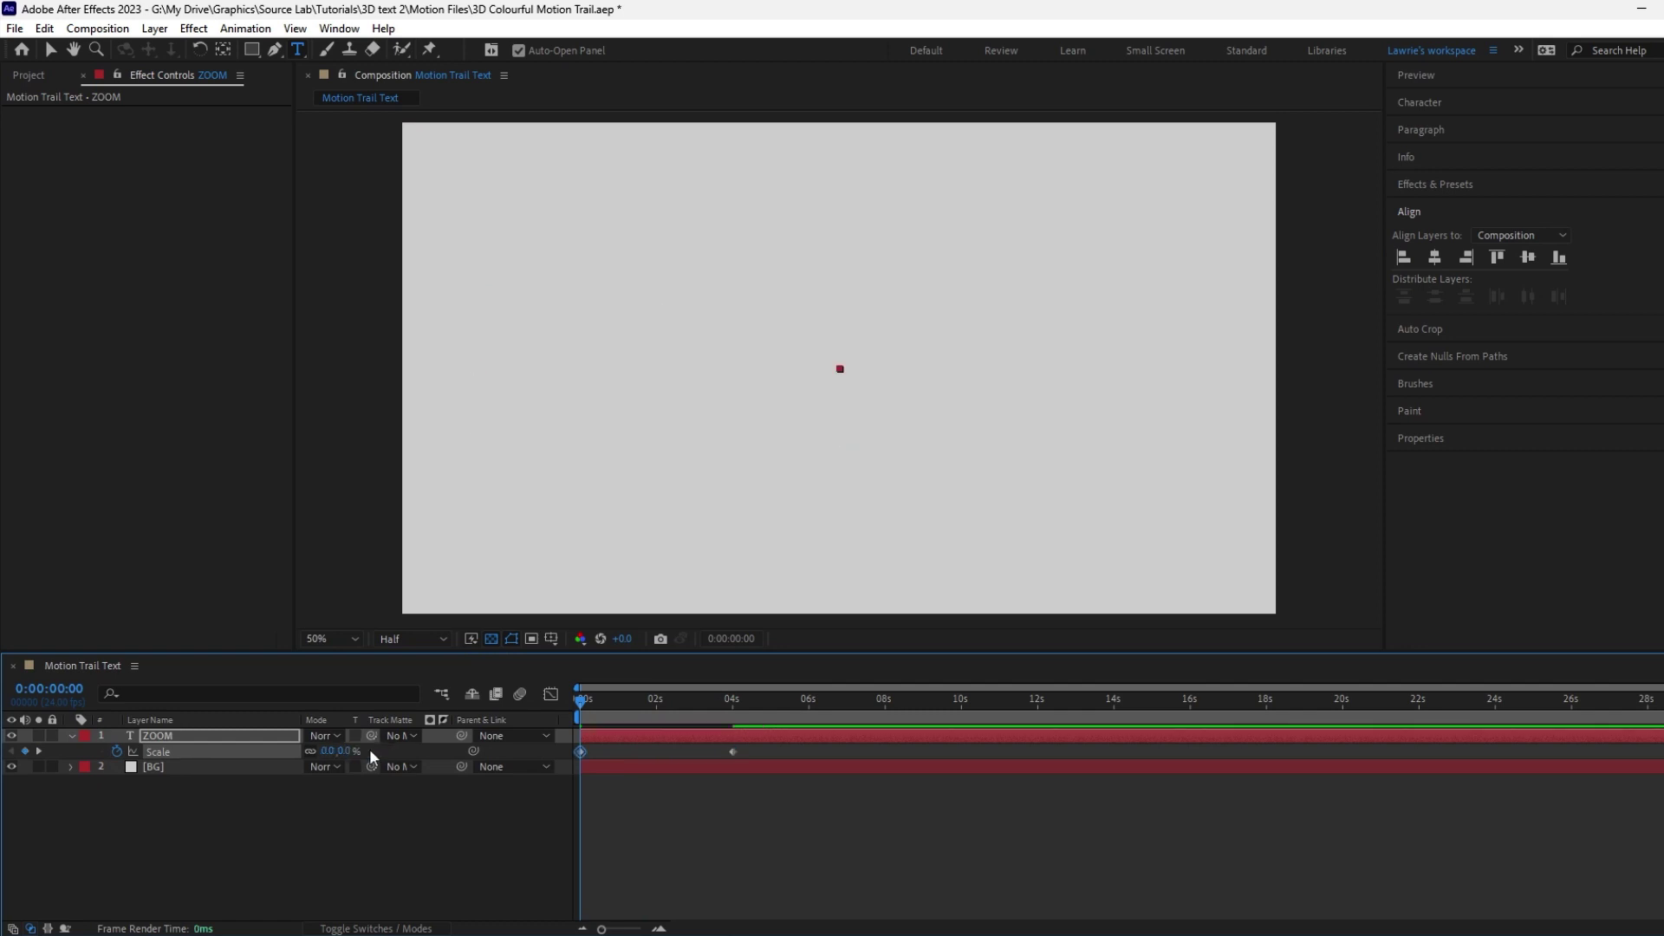
pyautogui.moveTo(625, 699); pyautogui.dragTo(725, 719)
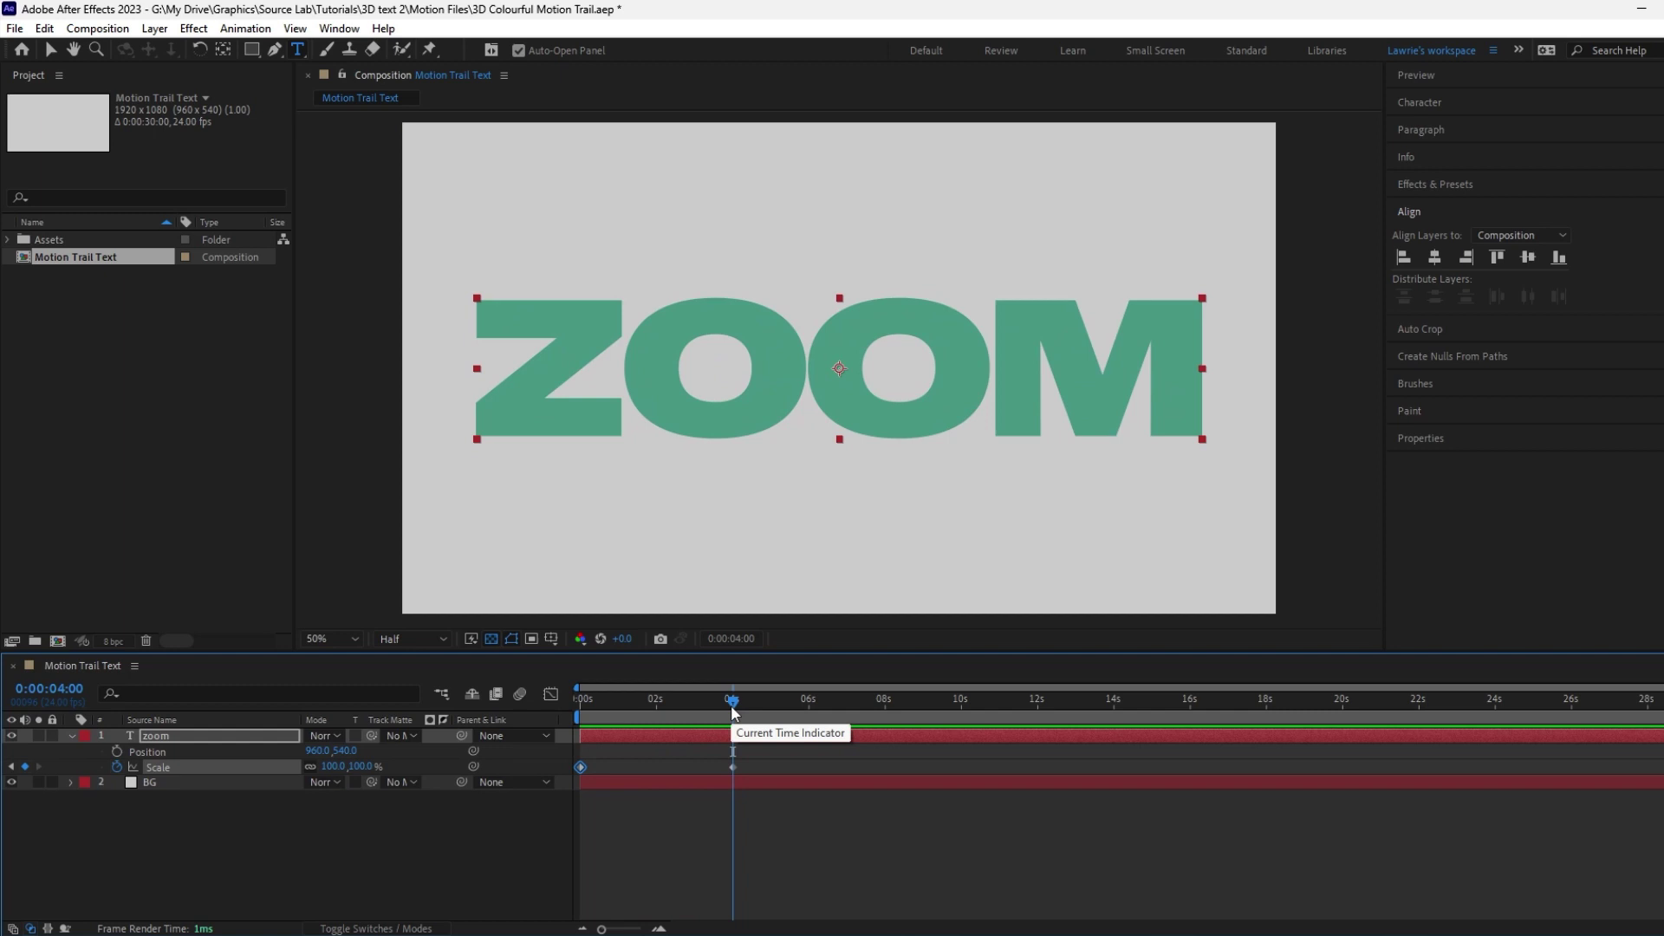
# Step: Add Position keyframes at 4 s and 0 s, raising ZOOM at the start
pyautogui.click(117, 751)
pyautogui.moveTo(709, 699); pyautogui.dragTo(625, 705)
pyautogui.click(24, 751)
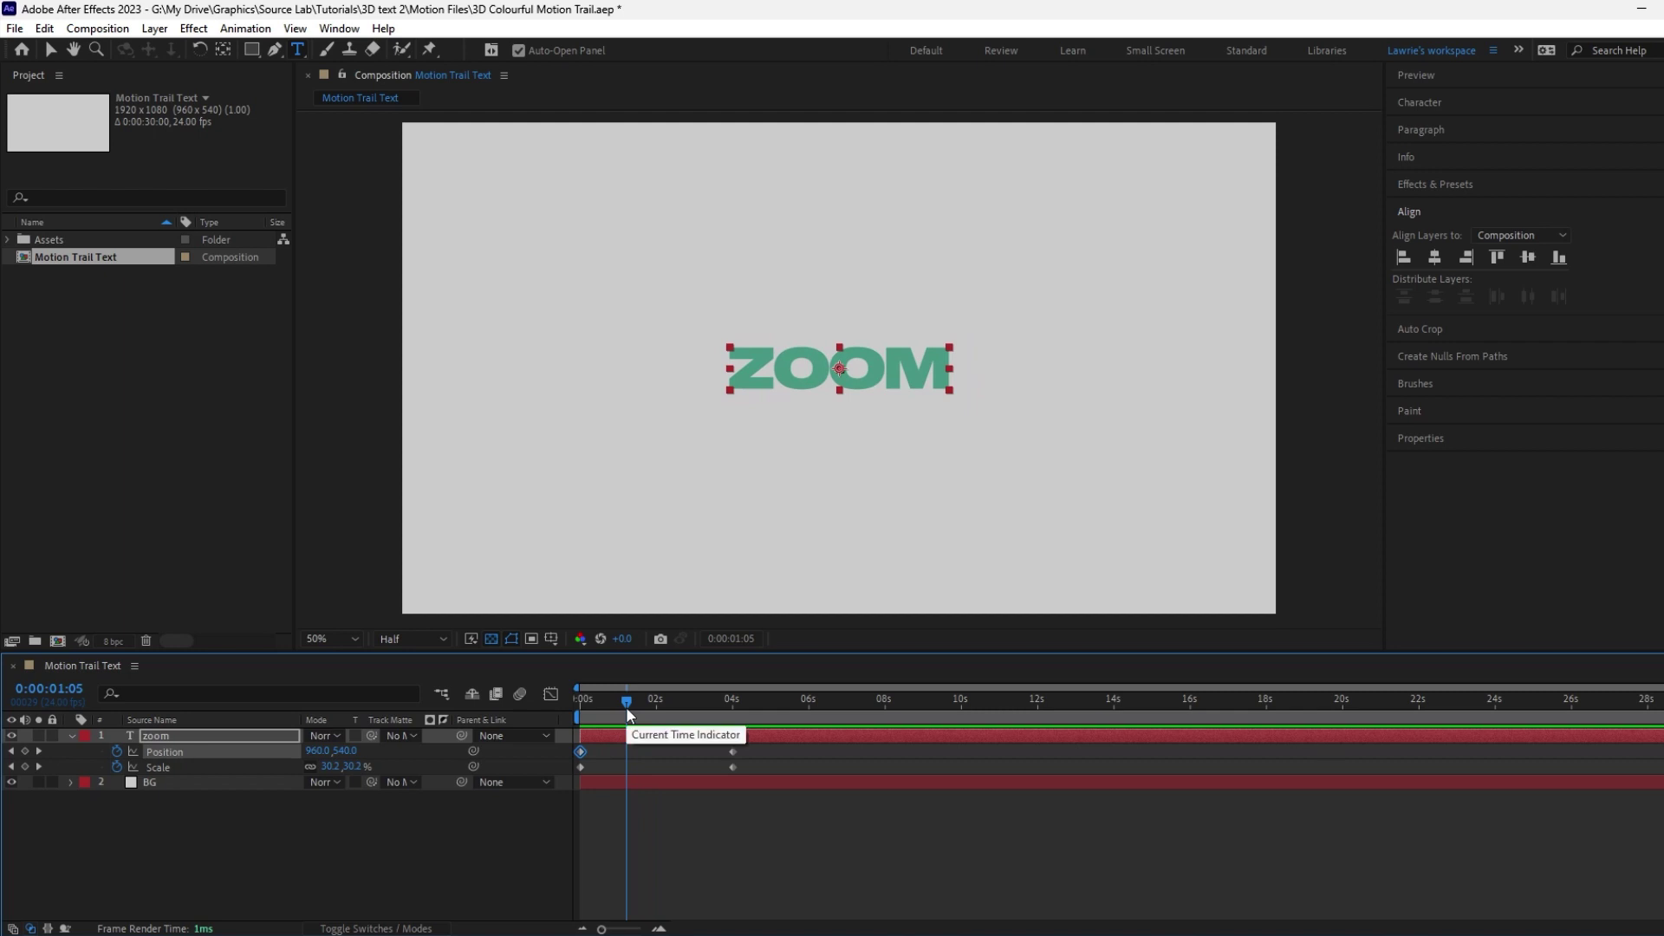
pyautogui.hotkey('shift', 'Up')
pyautogui.hotkey('shift', 'Up')
pyautogui.hotkey('shift', 'Up')
pyautogui.hotkey('shift', 'Up')
pyautogui.hotkey('shift', 'Up')
pyautogui.hotkey('shift', 'Up')
pyautogui.hotkey('shift', 'Up')
pyautogui.hotkey('shift', 'Up')
pyautogui.hotkey('shift', 'Up')
pyautogui.hotkey('shift', 'Up')
pyautogui.hotkey('shift', 'Up')
pyautogui.hotkey('shift', 'Up')
pyautogui.hotkey('shift', 'Up')
pyautogui.hotkey('shift', 'Up')
pyautogui.hotkey('shift', 'Up')
pyautogui.hotkey('shift', 'Up')
pyautogui.hotkey('shift', 'Up')
pyautogui.hotkey('shift', 'Up')
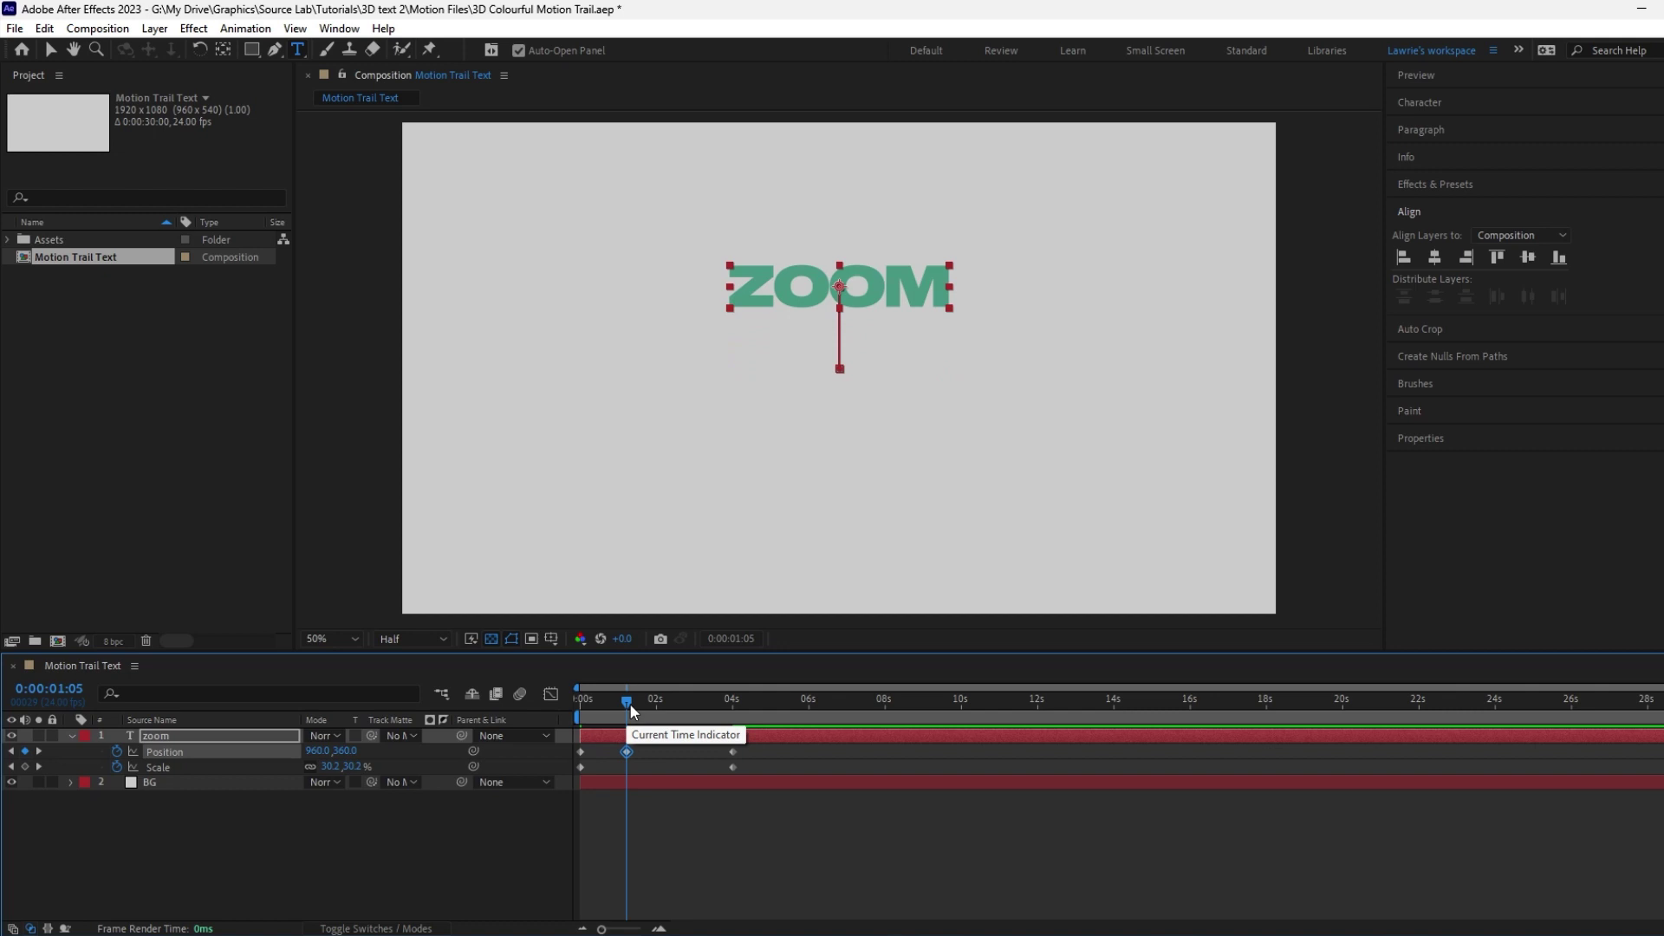
# Step: Push ZOOM down around 2 s and back up around 3 s, then shift the middle keyframes earlier
pyautogui.moveTo(629, 703); pyautogui.dragTo(672, 709)
pyautogui.hotkey('shift', 'Down')
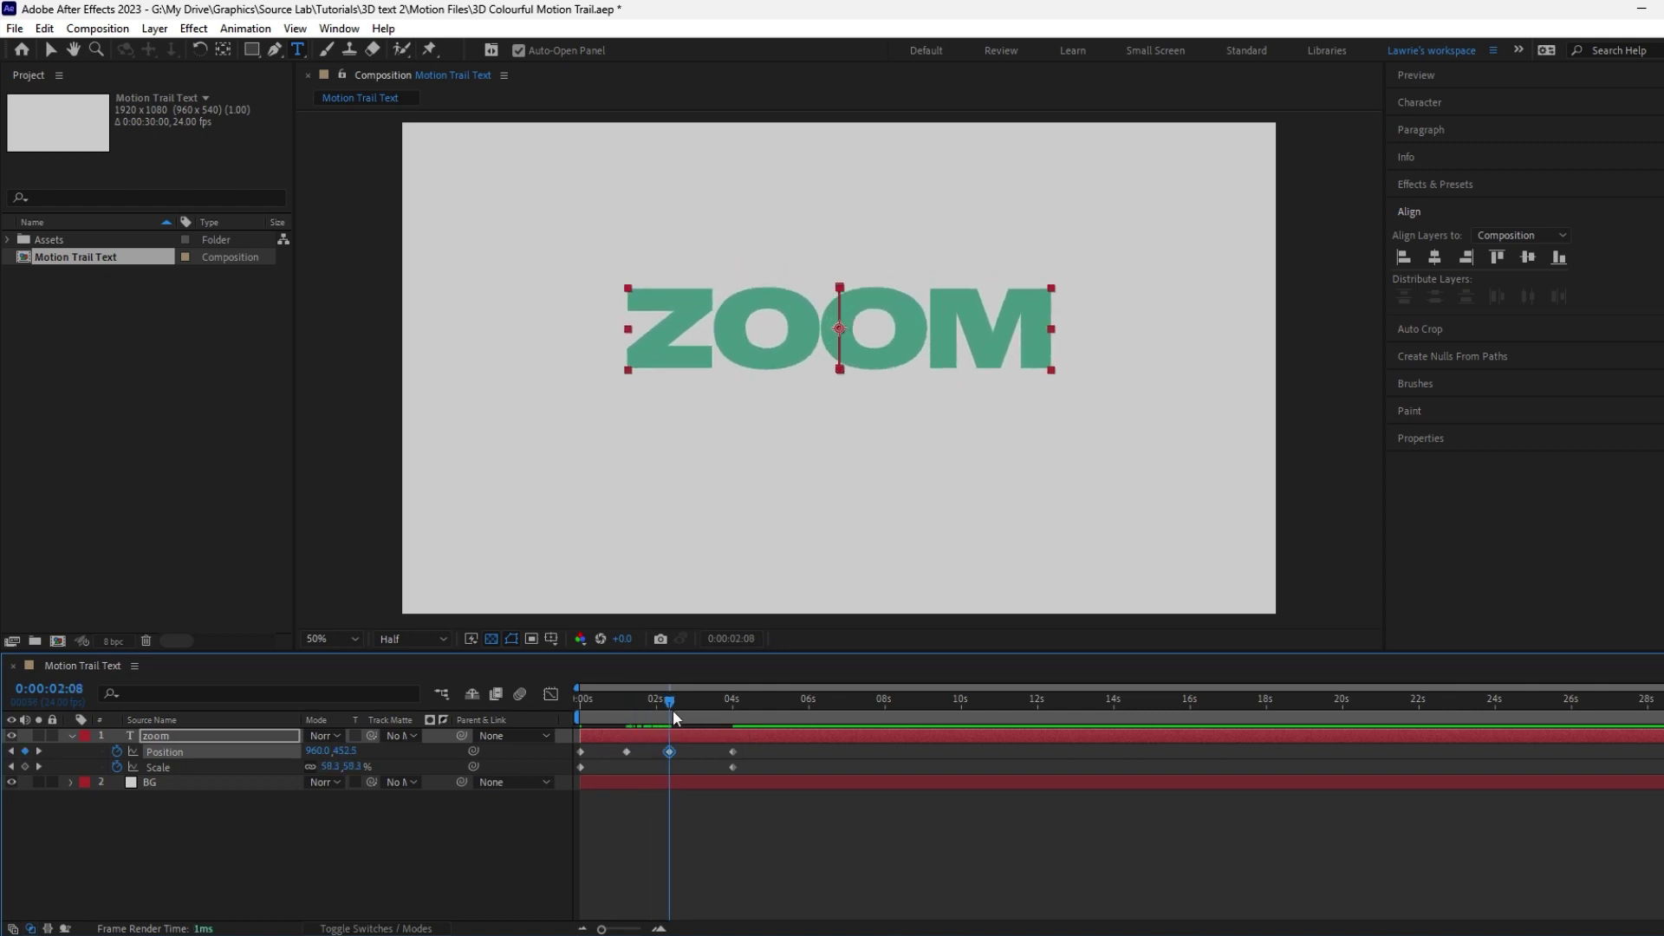
pyautogui.hotkey('shift', 'Down')
pyautogui.hotkey('shift', 'Down')
pyautogui.hotkey('shift', 'Down')
pyautogui.hotkey('shift', 'Down')
pyautogui.hotkey('shift', 'Down')
pyautogui.hotkey('shift', 'Down')
pyautogui.hotkey('shift', 'Down')
pyautogui.hotkey('shift', 'Down')
pyautogui.hotkey('shift', 'Down')
pyautogui.hotkey('shift', 'Down')
pyautogui.hotkey('shift', 'Down')
pyautogui.hotkey('shift', 'Down')
pyautogui.hotkey('shift', 'Down')
pyautogui.hotkey('shift', 'Down')
pyautogui.hotkey('shift', 'Down')
pyautogui.hotkey('shift', 'Down')
pyautogui.hotkey('shift', 'Down')
pyautogui.hotkey('shift', 'Down')
pyautogui.hotkey('shift', 'Down')
pyautogui.hotkey('shift', 'Down')
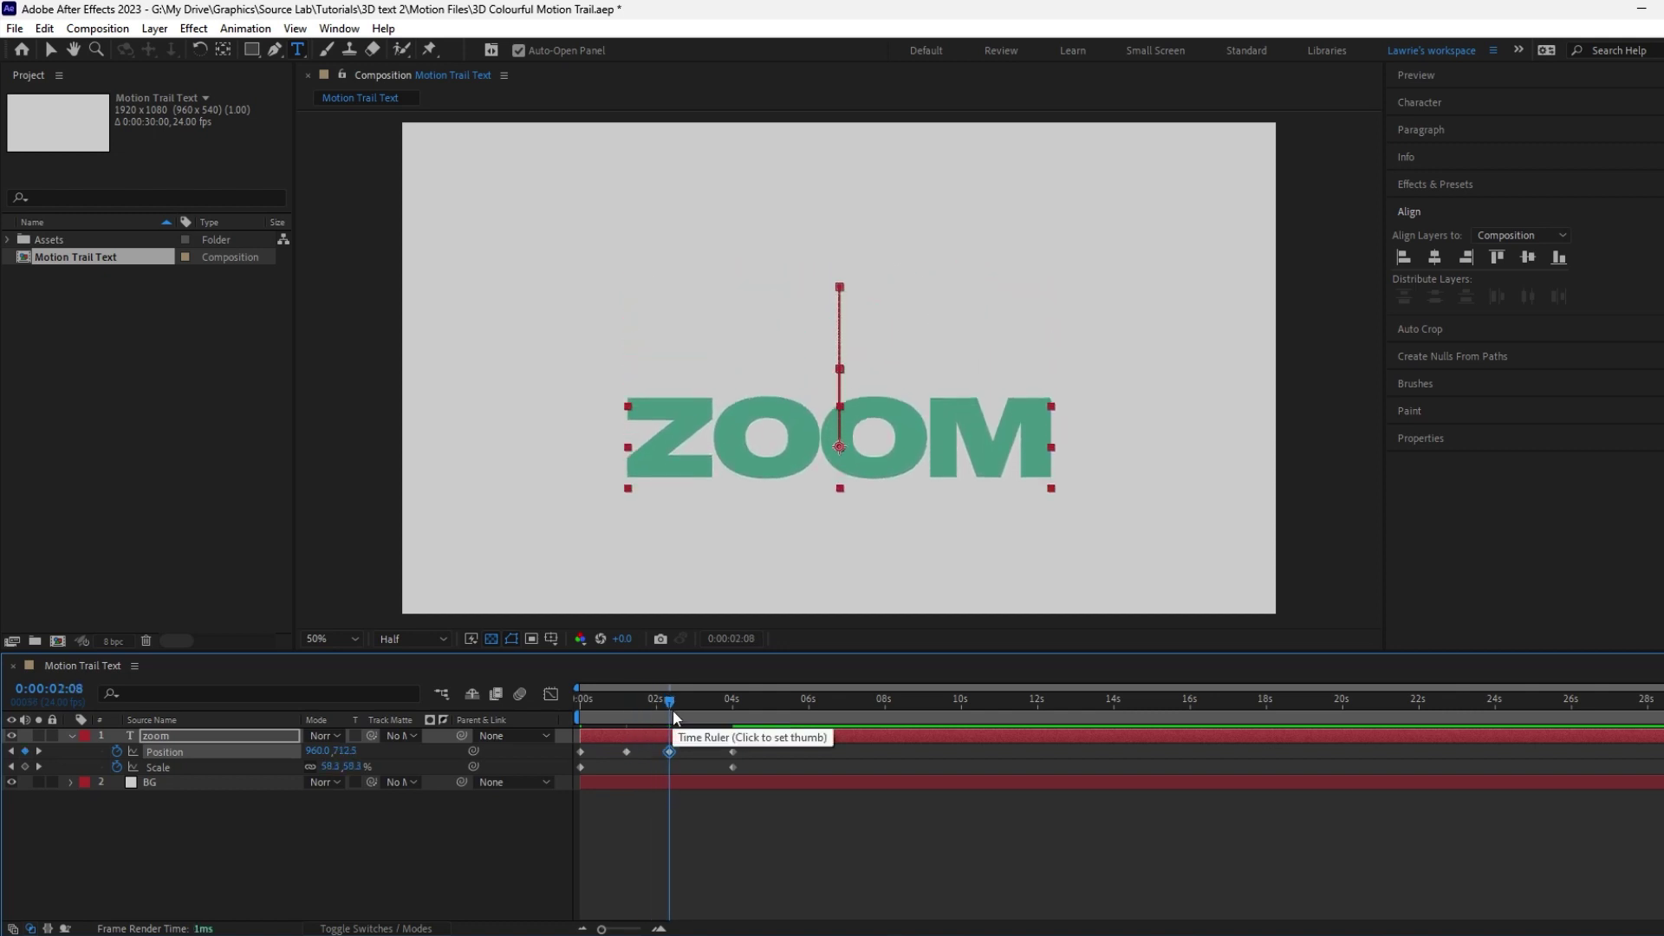
pyautogui.hotkey('shift', 'Down')
pyautogui.hotkey('shift', 'Down')
pyautogui.hotkey('shift', 'Down')
pyautogui.hotkey('shift', 'Down')
pyautogui.moveTo(676, 716); pyautogui.dragTo(704, 706)
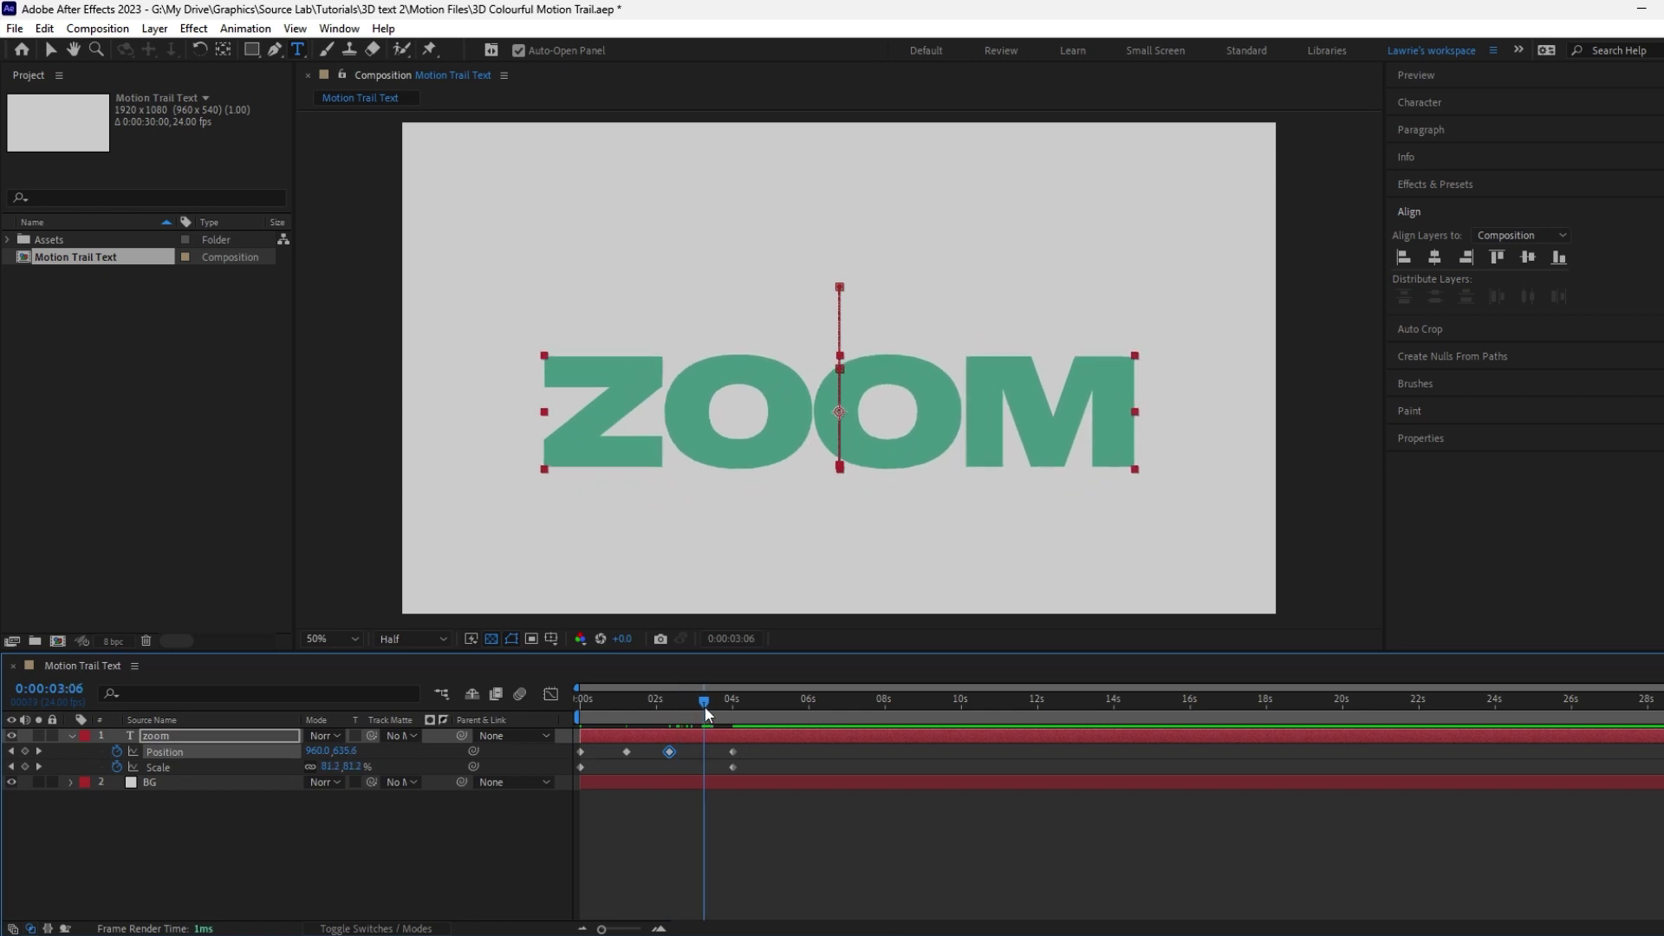
pyautogui.hotkey('shift', 'Up')
pyautogui.hotkey('shift', 'Up')
pyautogui.hotkey('shift', 'Up')
pyautogui.hotkey('shift', 'Up')
pyautogui.hotkey('shift', 'Up')
pyautogui.hotkey('shift', 'Up')
pyautogui.hotkey('shift', 'Up')
pyautogui.hotkey('shift', 'Up')
pyautogui.hotkey('shift', 'Up')
pyautogui.hotkey('shift', 'Up')
pyautogui.hotkey('shift', 'Up')
pyautogui.hotkey('shift', 'Up')
pyautogui.hotkey('shift', 'Up')
pyautogui.hotkey('shift', 'Up')
pyautogui.hotkey('shift', 'Up')
pyautogui.hotkey('shift', 'Up')
pyautogui.hotkey('shift', 'Up')
pyautogui.hotkey('shift', 'Up')
pyautogui.hotkey('shift', 'Up')
pyautogui.hotkey('shift', 'Up')
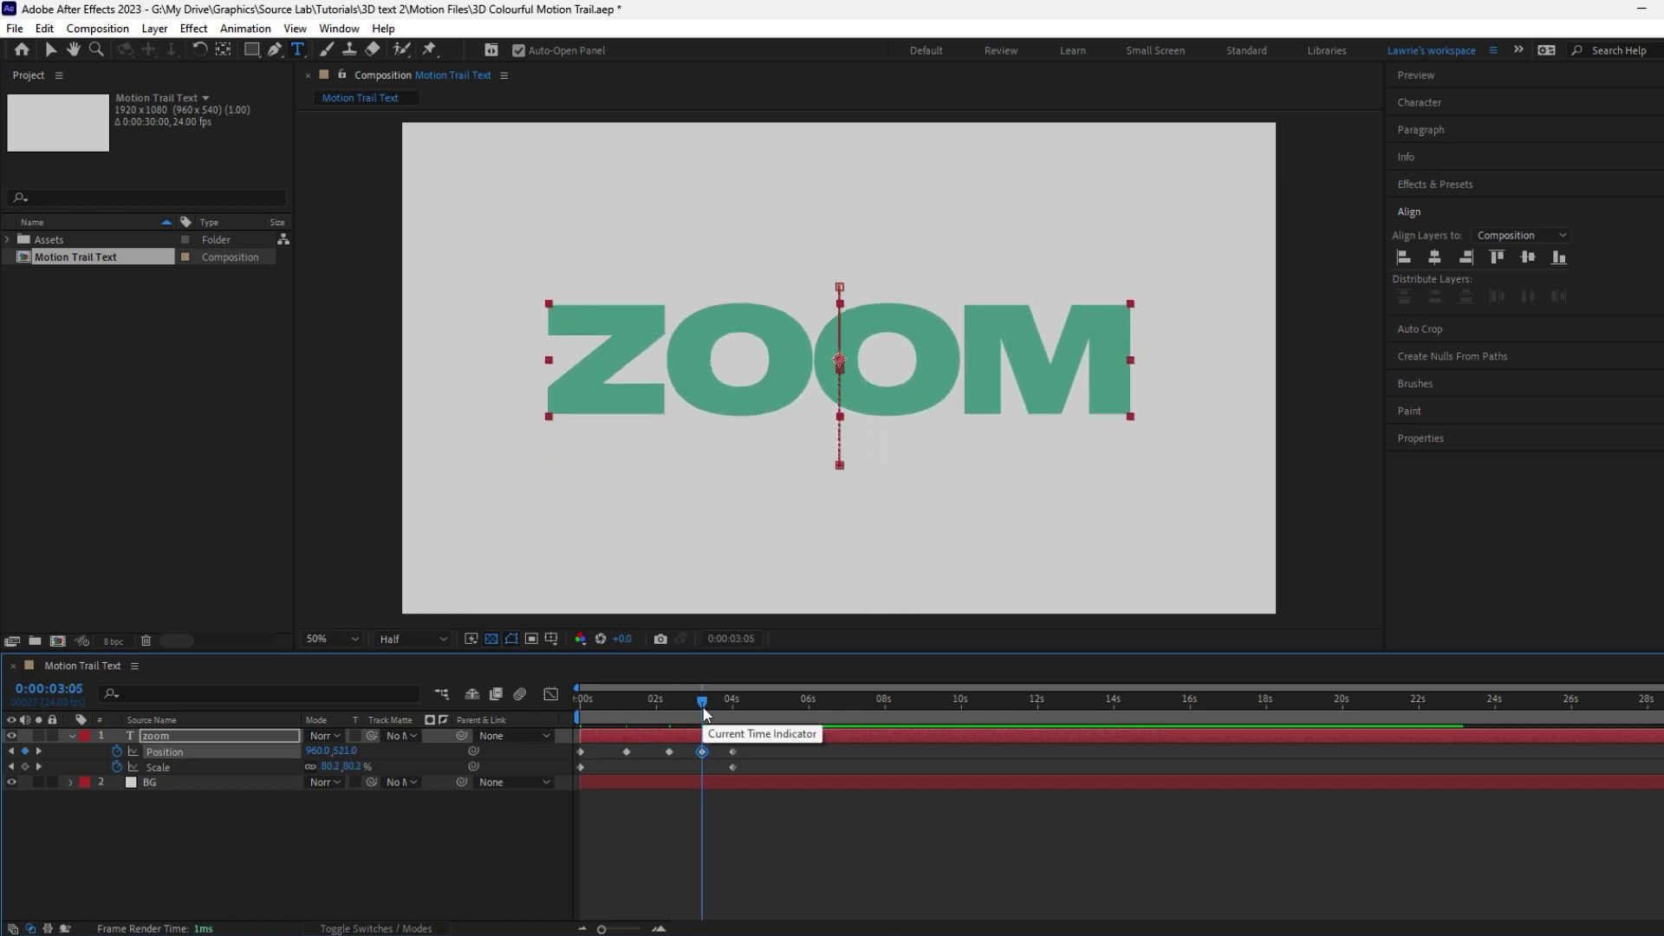
pyautogui.hotkey('shift', 'Up')
pyautogui.hotkey('shift', 'Up')
pyautogui.hotkey('shift', 'Up')
pyautogui.hotkey('shift', 'Up')
pyautogui.hotkey('shift', 'Up')
pyautogui.hotkey('shift', 'Up')
pyautogui.hotkey('shift', 'Up')
pyautogui.hotkey('shift', 'Up')
pyautogui.hotkey('shift', 'Up')
pyautogui.hotkey('shift', 'Up')
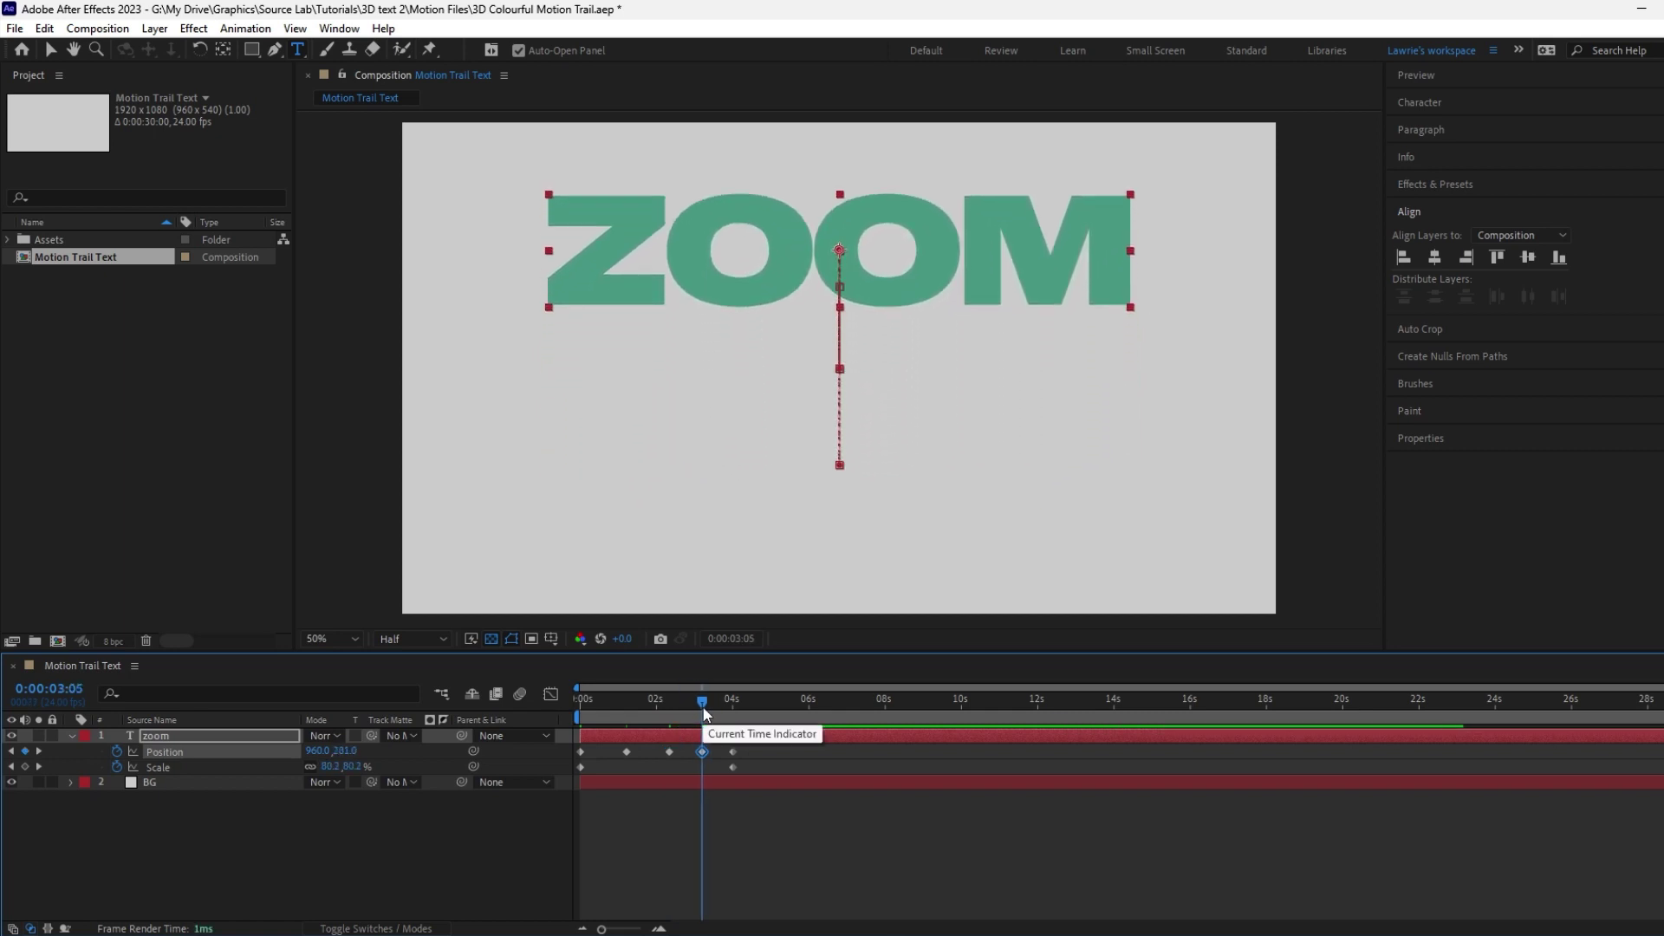
pyautogui.moveTo(626, 752); pyautogui.dragTo(692, 752)
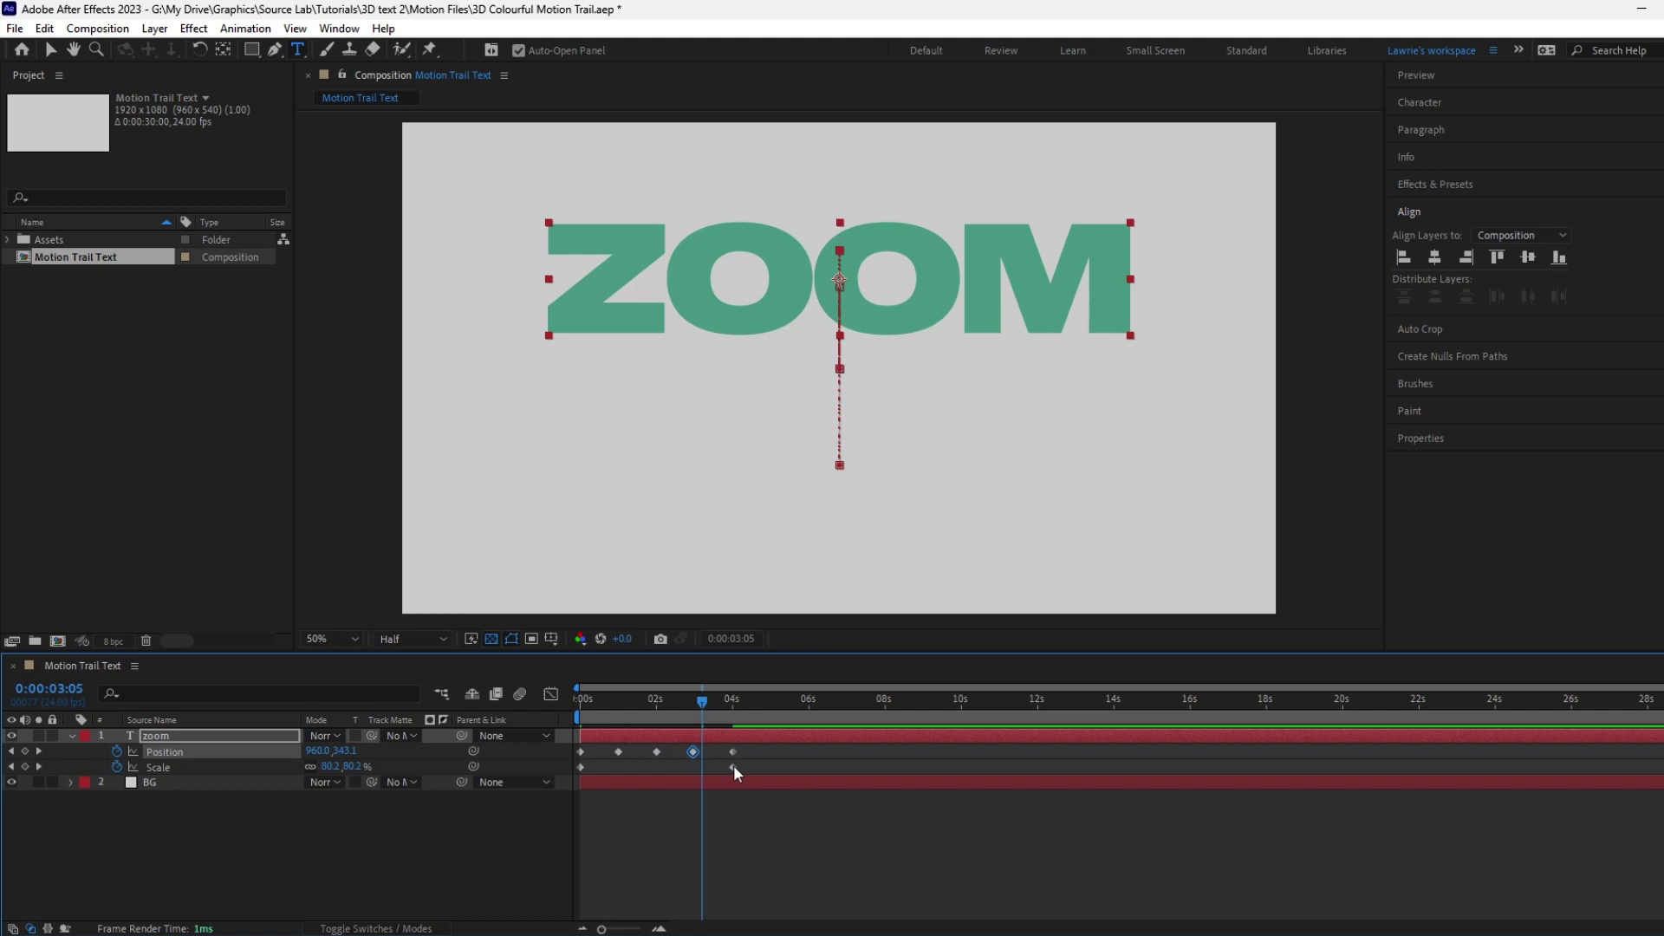
# Step: Easy-ease all of ZOOM's keyframes with F9 and preview the animation
pyautogui.moveTo(743, 743); pyautogui.dragTo(564, 778)
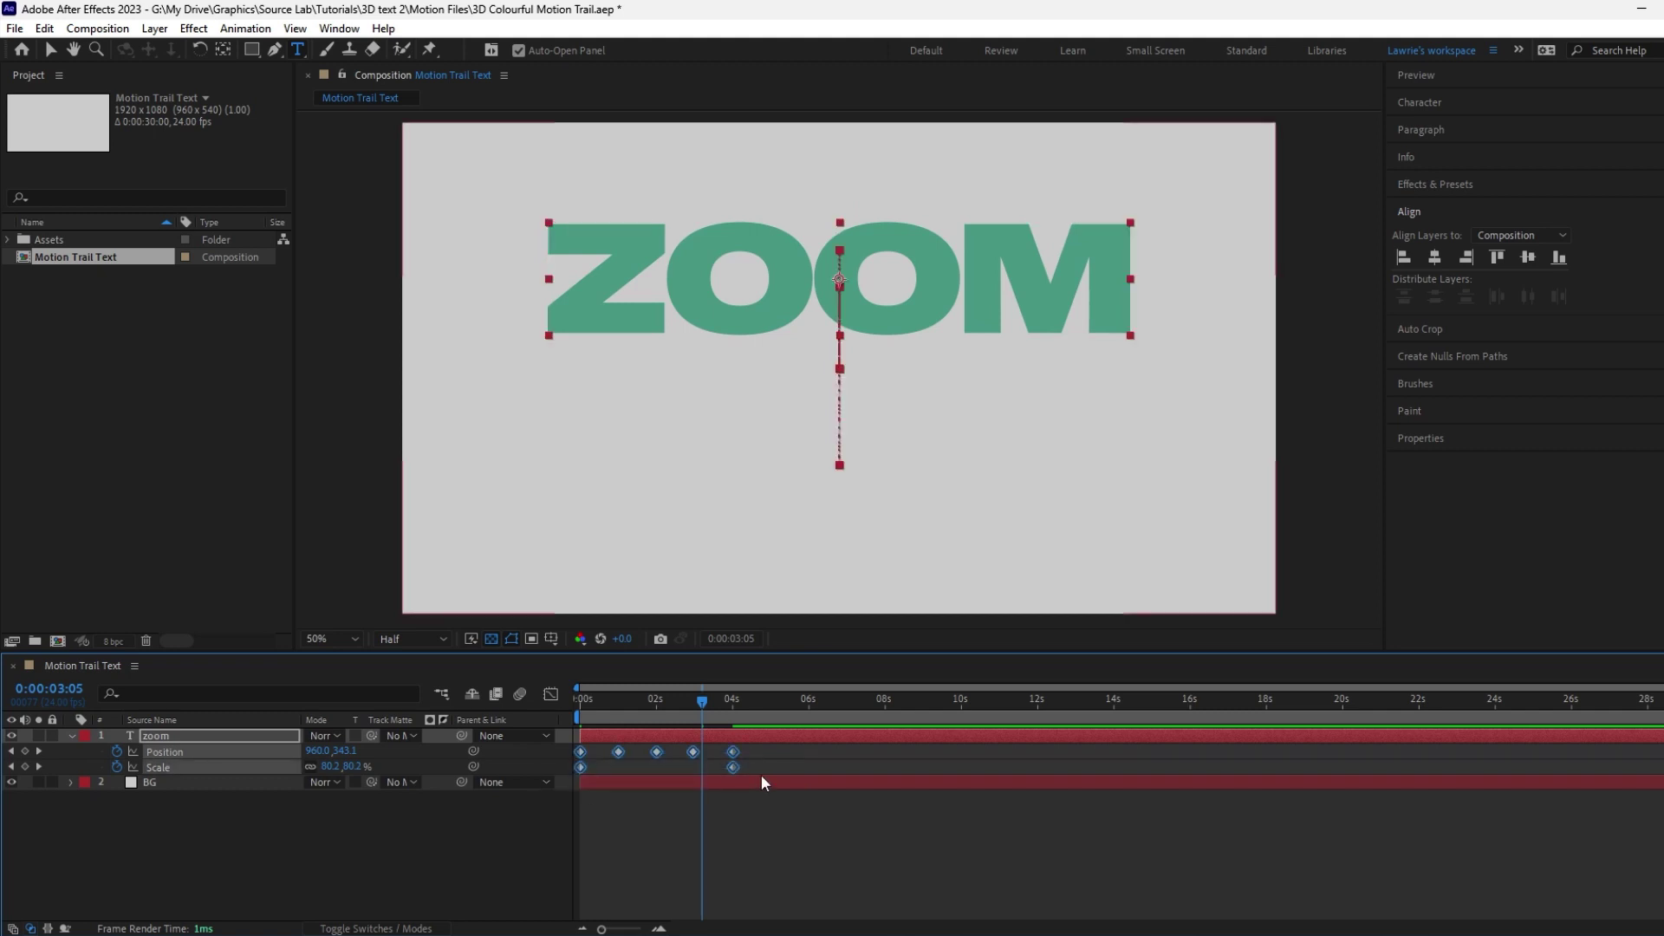
pyautogui.press('F9')
pyautogui.moveTo(703, 721); pyautogui.dragTo(547, 723)
pyautogui.press('space')
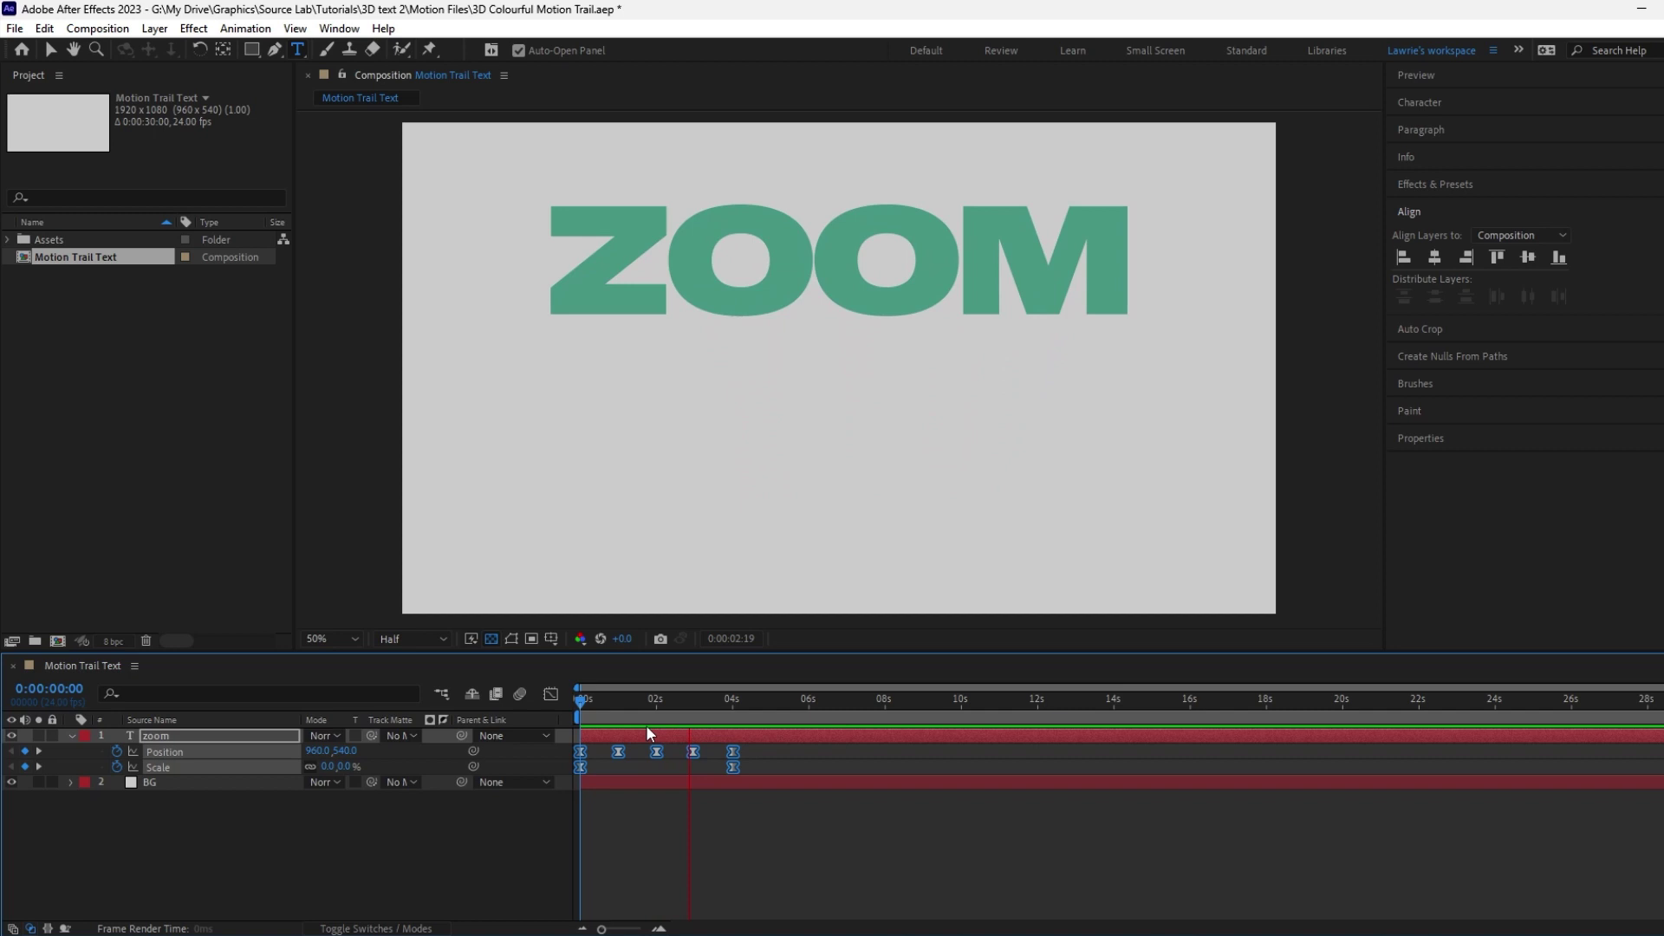
pyautogui.press('space')
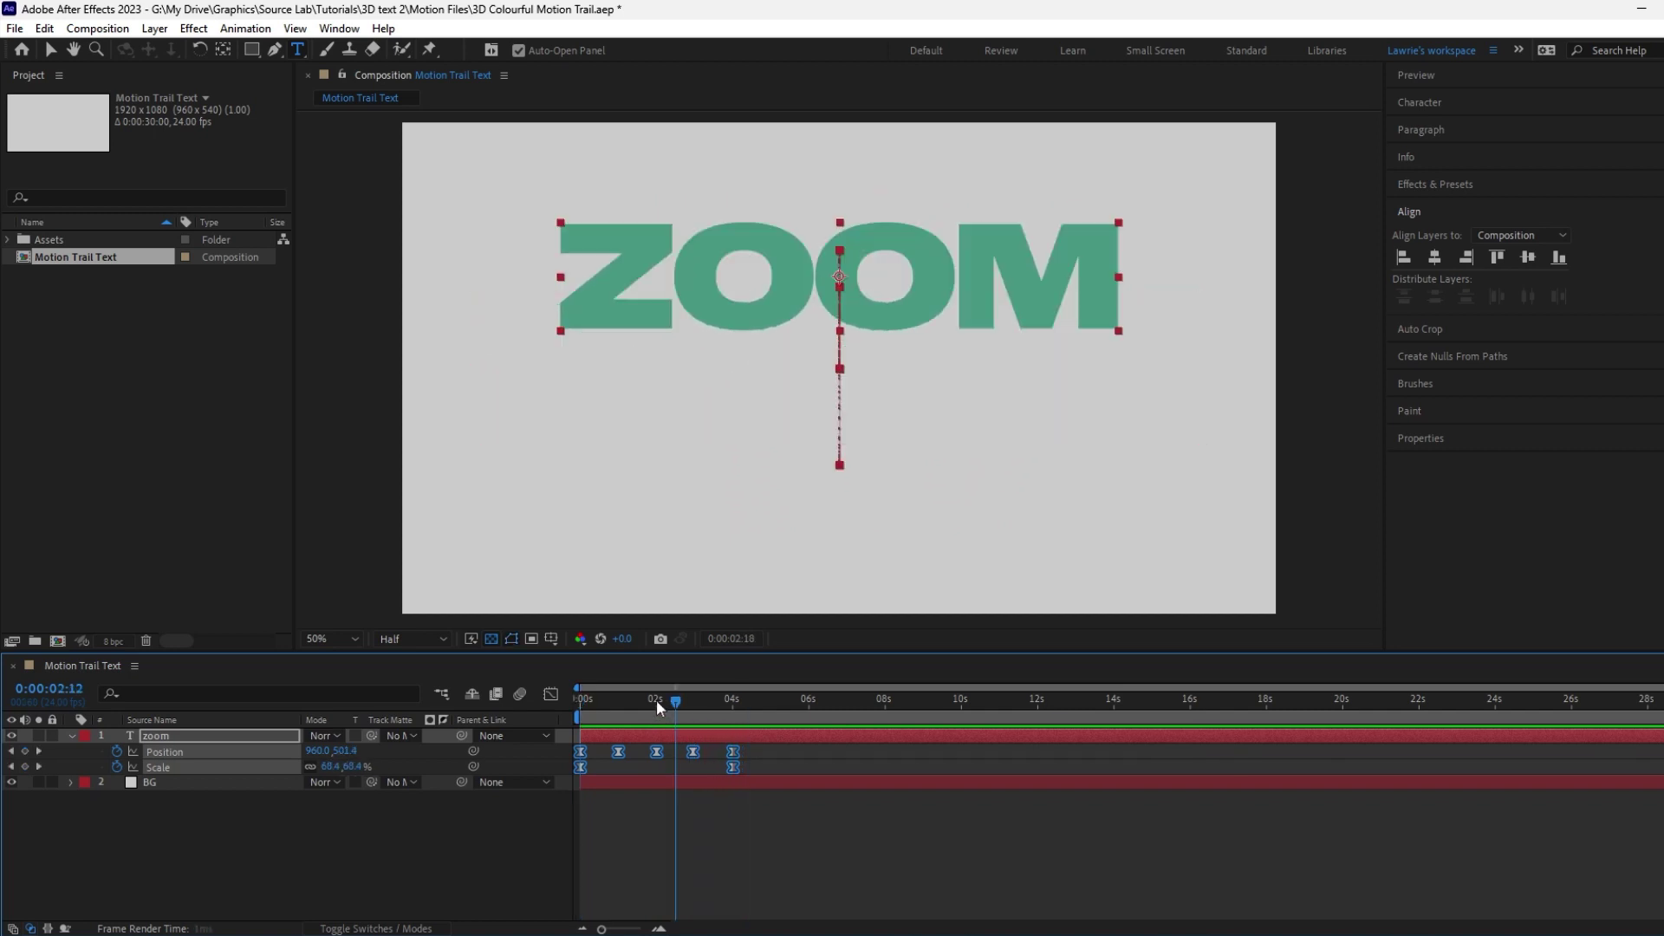
# Step: Nudge the 2-second Position keyframe slightly earlier and select the ZOOM layer
pyautogui.moveTo(657, 699); pyautogui.dragTo(667, 754)
pyautogui.click(657, 752)
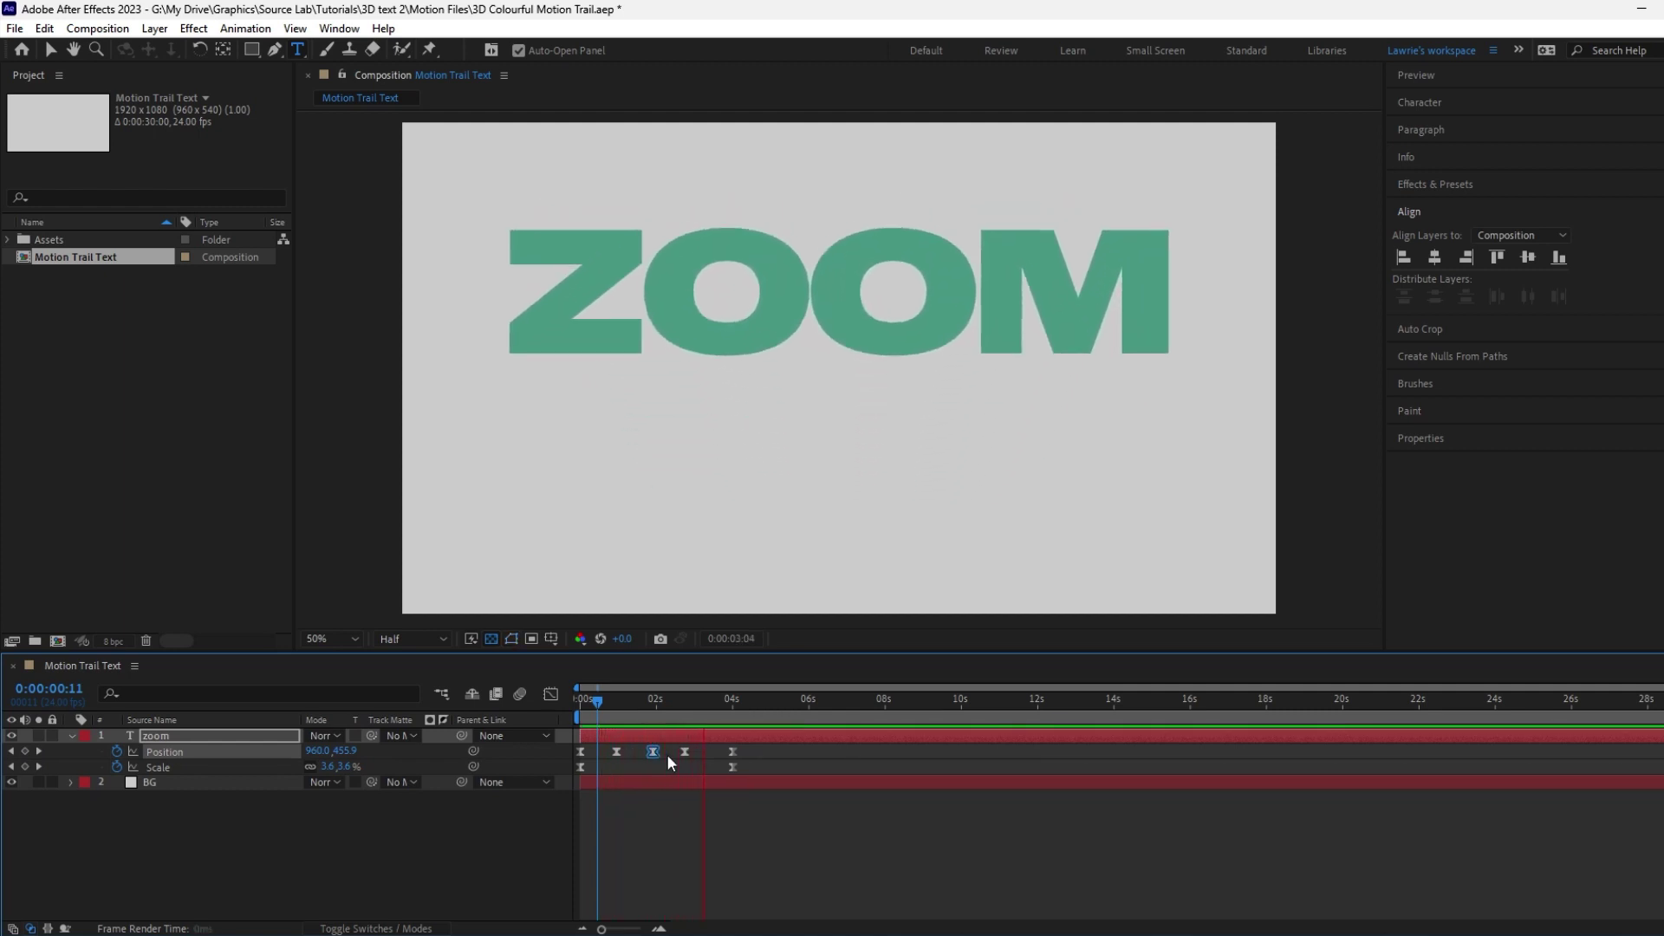
pyautogui.click(648, 700)
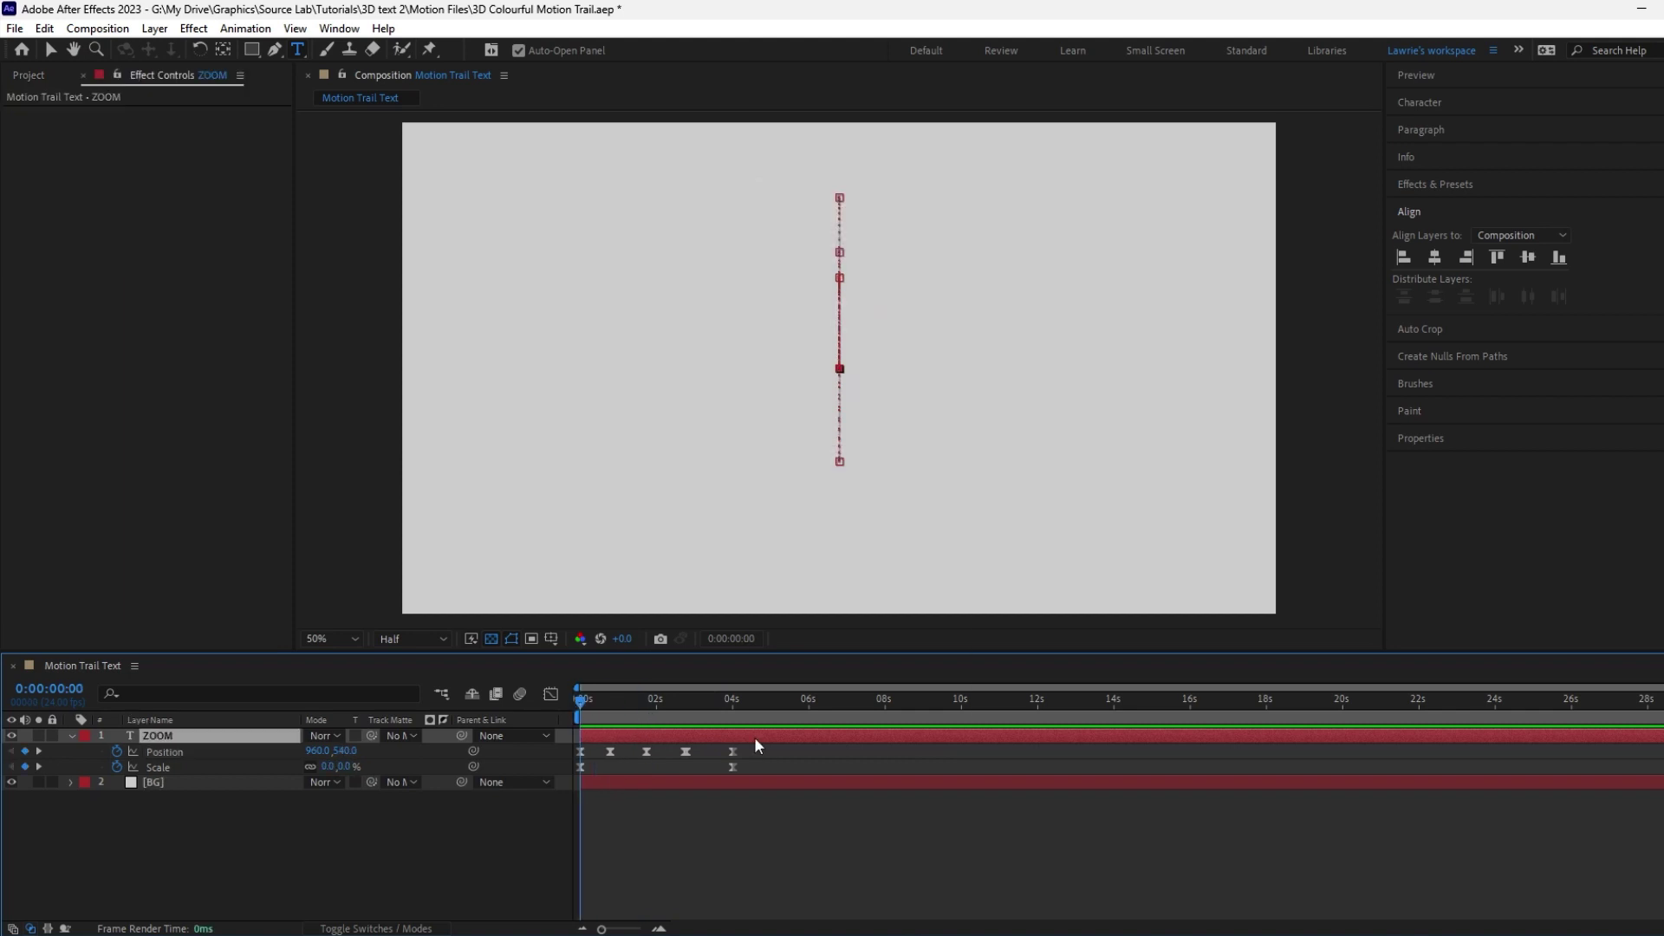
# Step: Pre-compose the ZOOM layer into a new comp named Text
pyautogui.rightClick(754, 737)
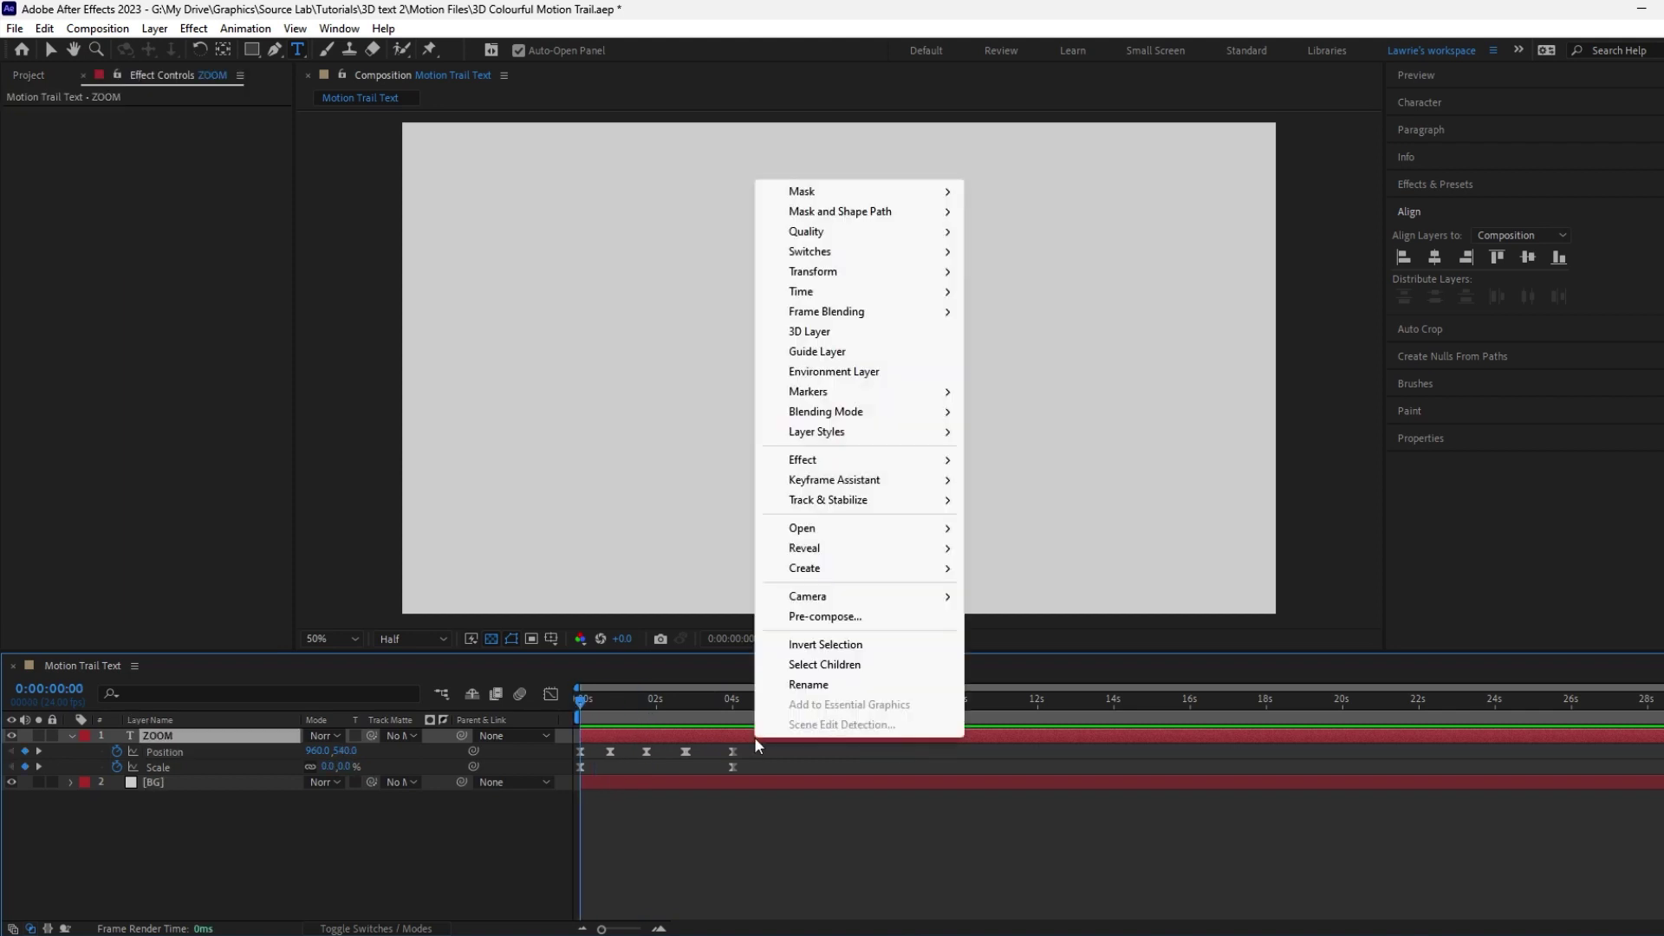
pyautogui.click(825, 616)
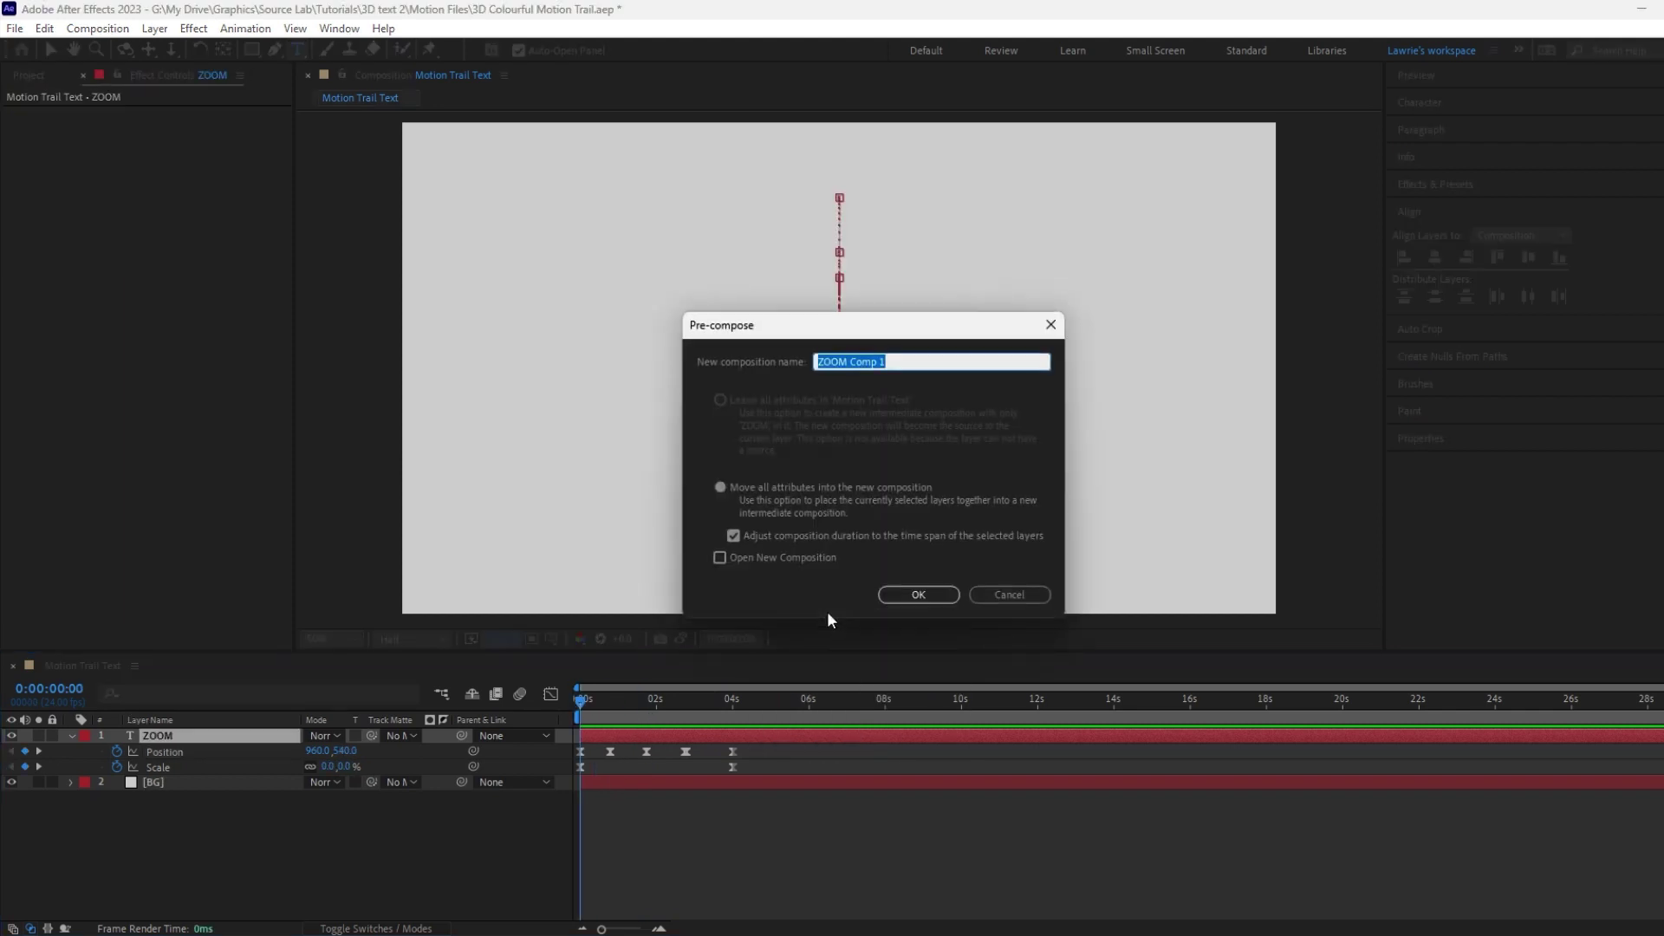
pyautogui.write('Text')
pyautogui.click(910, 594)
pyautogui.click(606, 700)
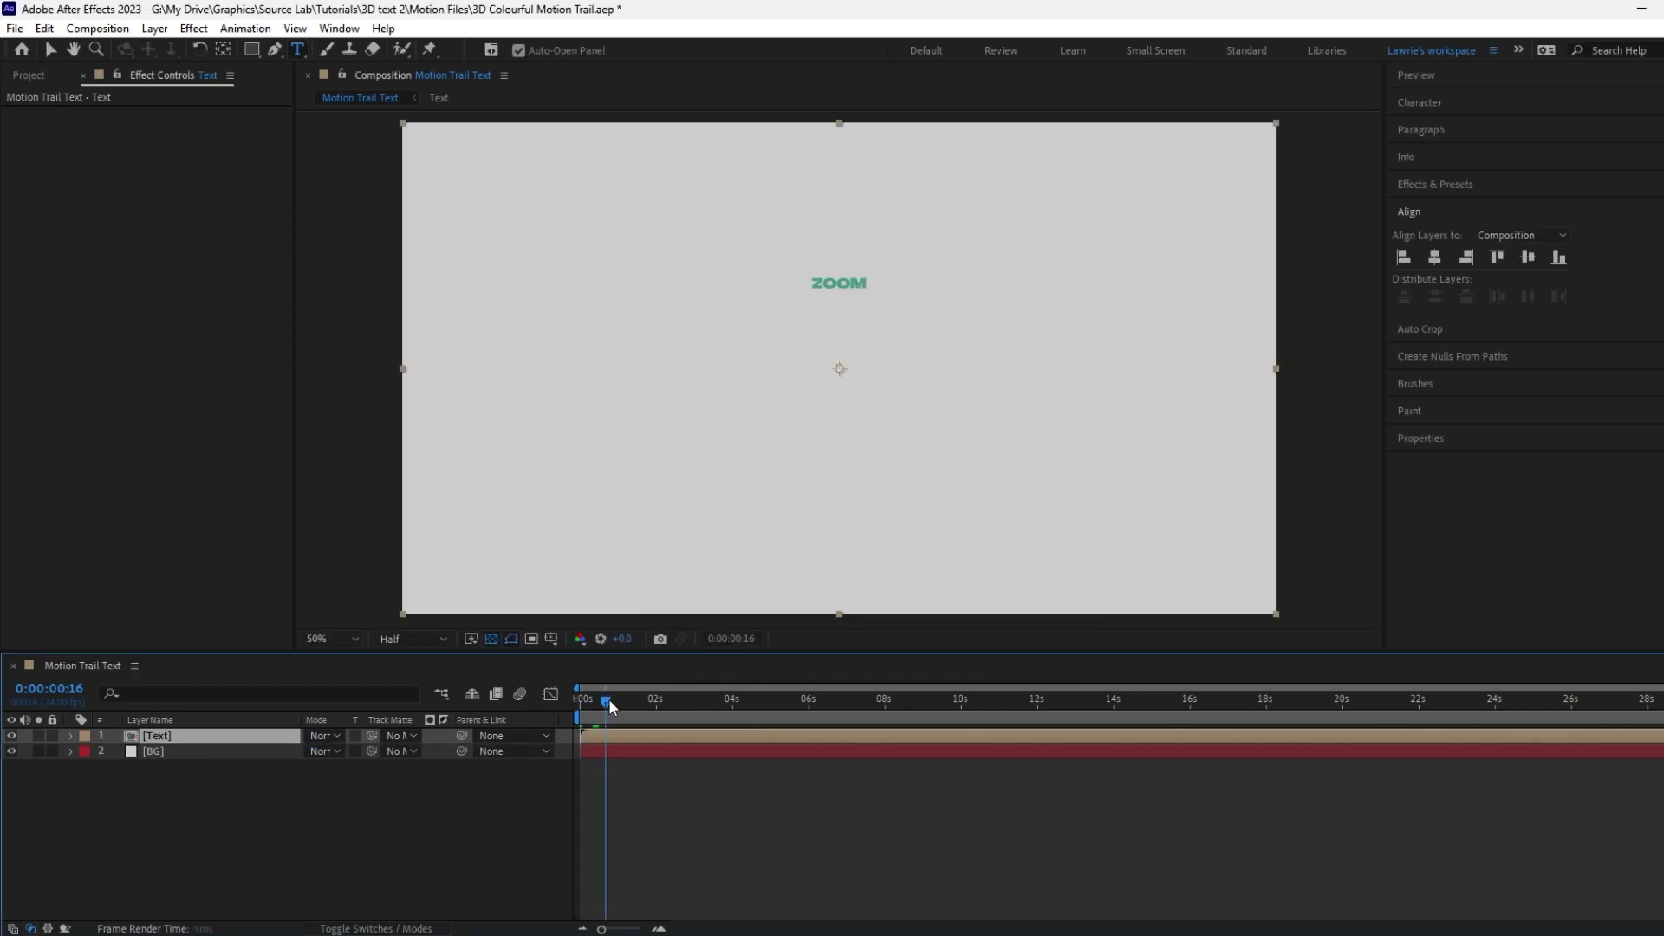
pyautogui.moveTo(611, 702); pyautogui.dragTo(621, 700)
# Step: Duplicate the Text layer and rename the lower copy Trail Back
pyautogui.hotkey('ctrl', 'd')
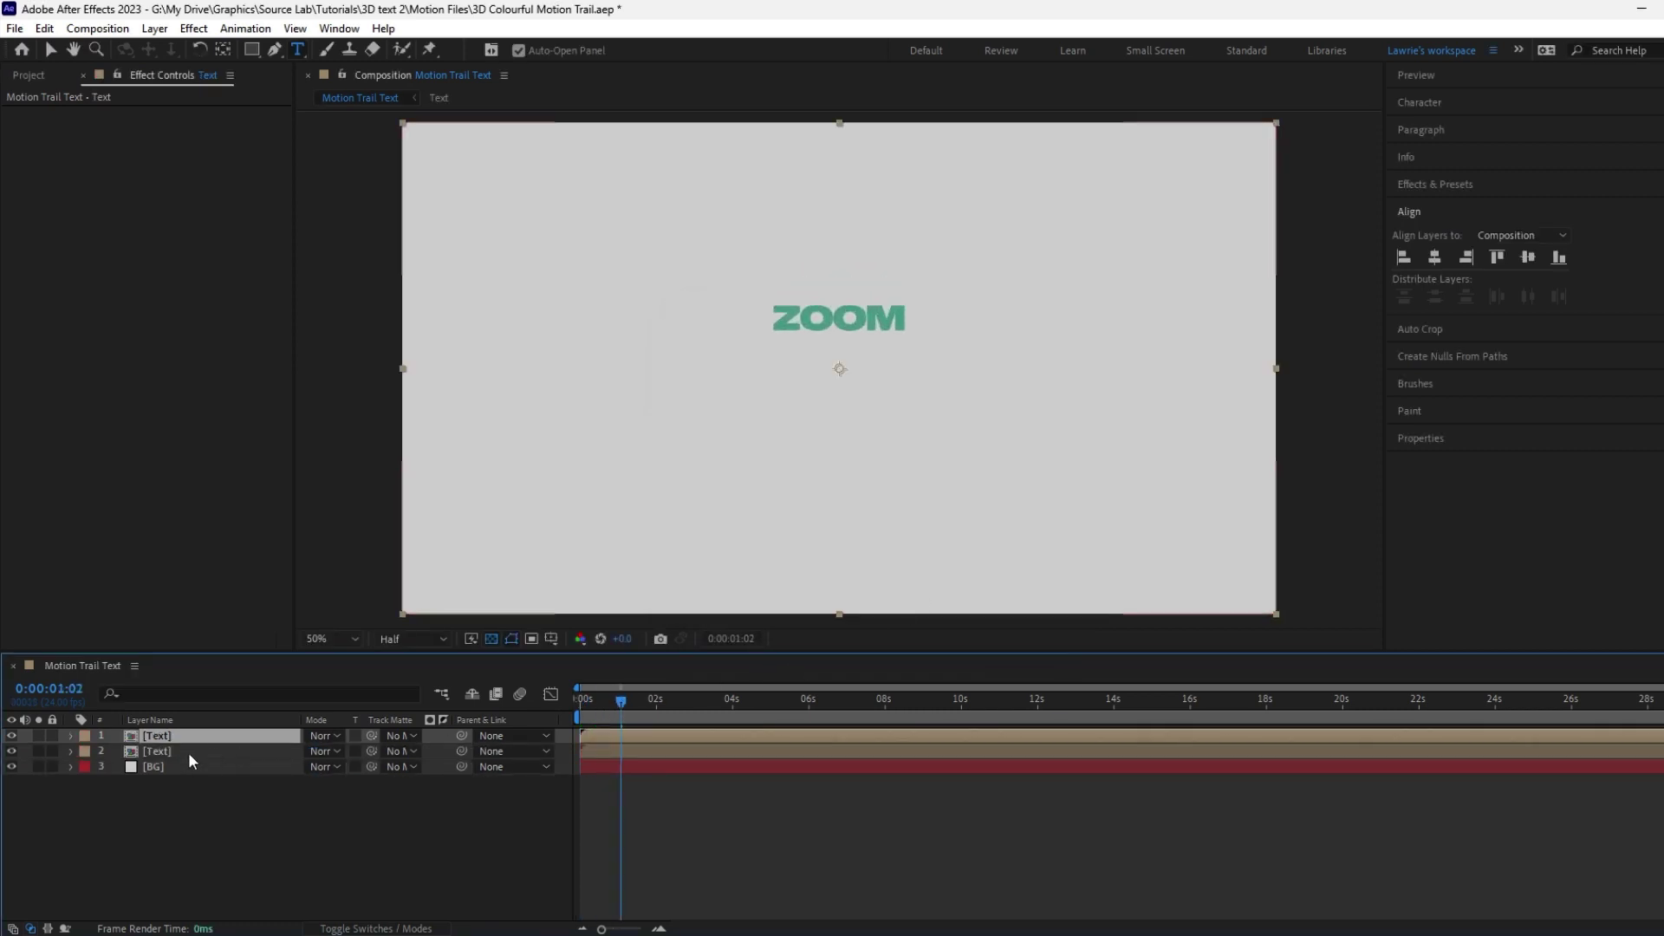
pyautogui.click(189, 752)
pyautogui.press('Return')
pyautogui.write('Trail Back')
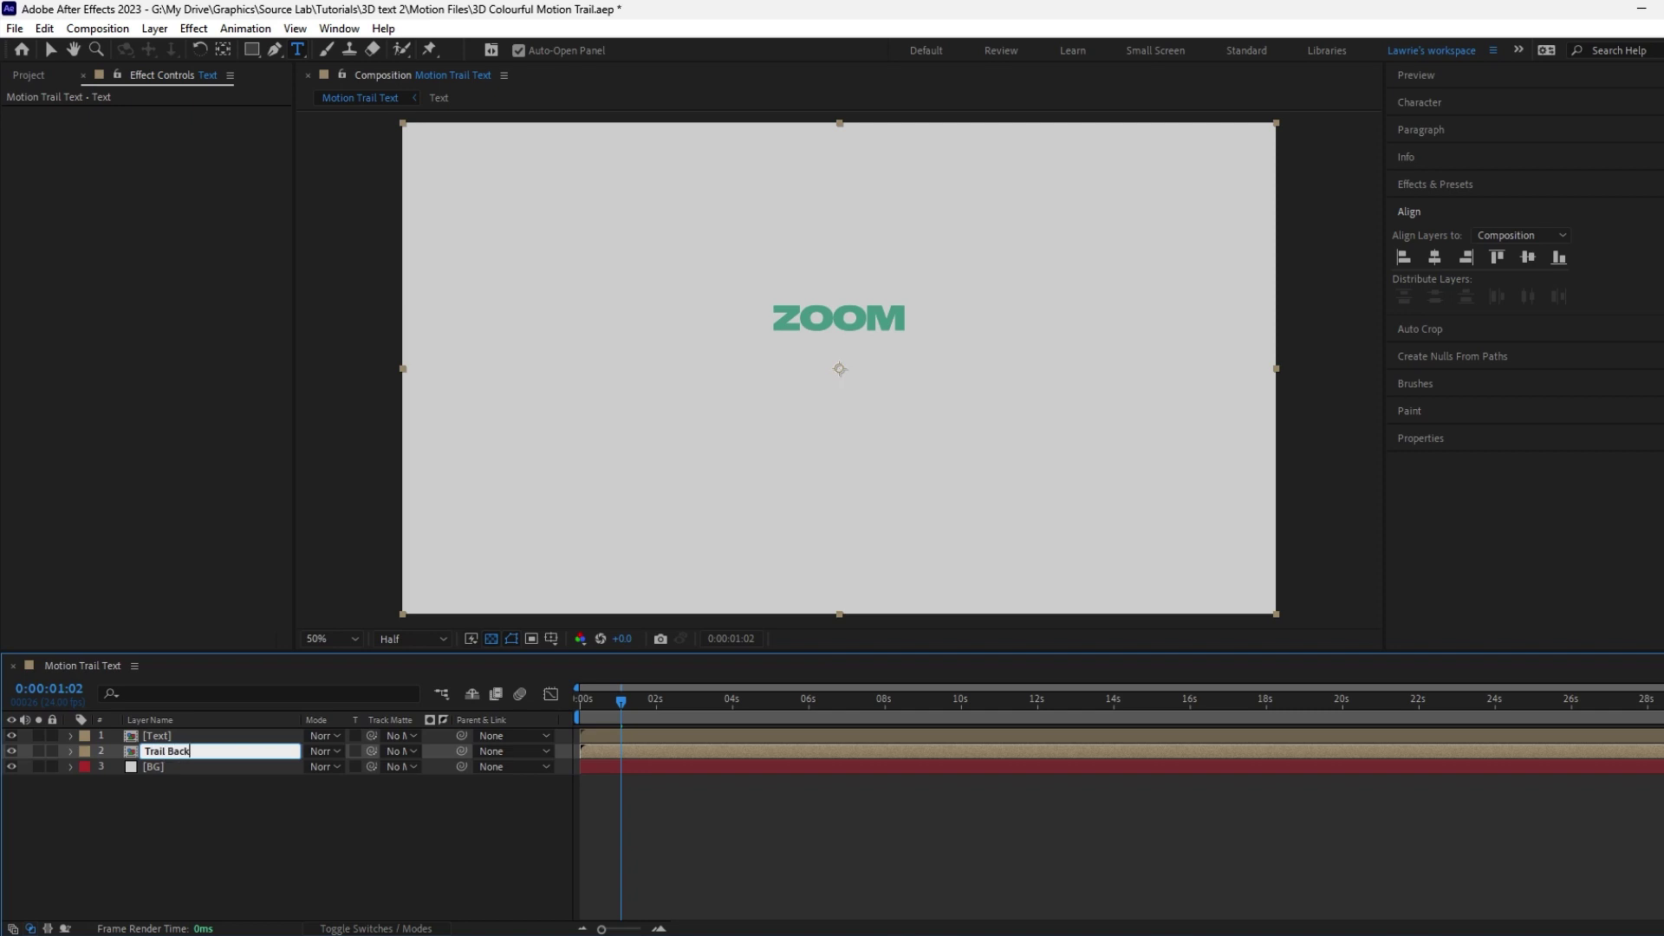
pyautogui.press('Return')
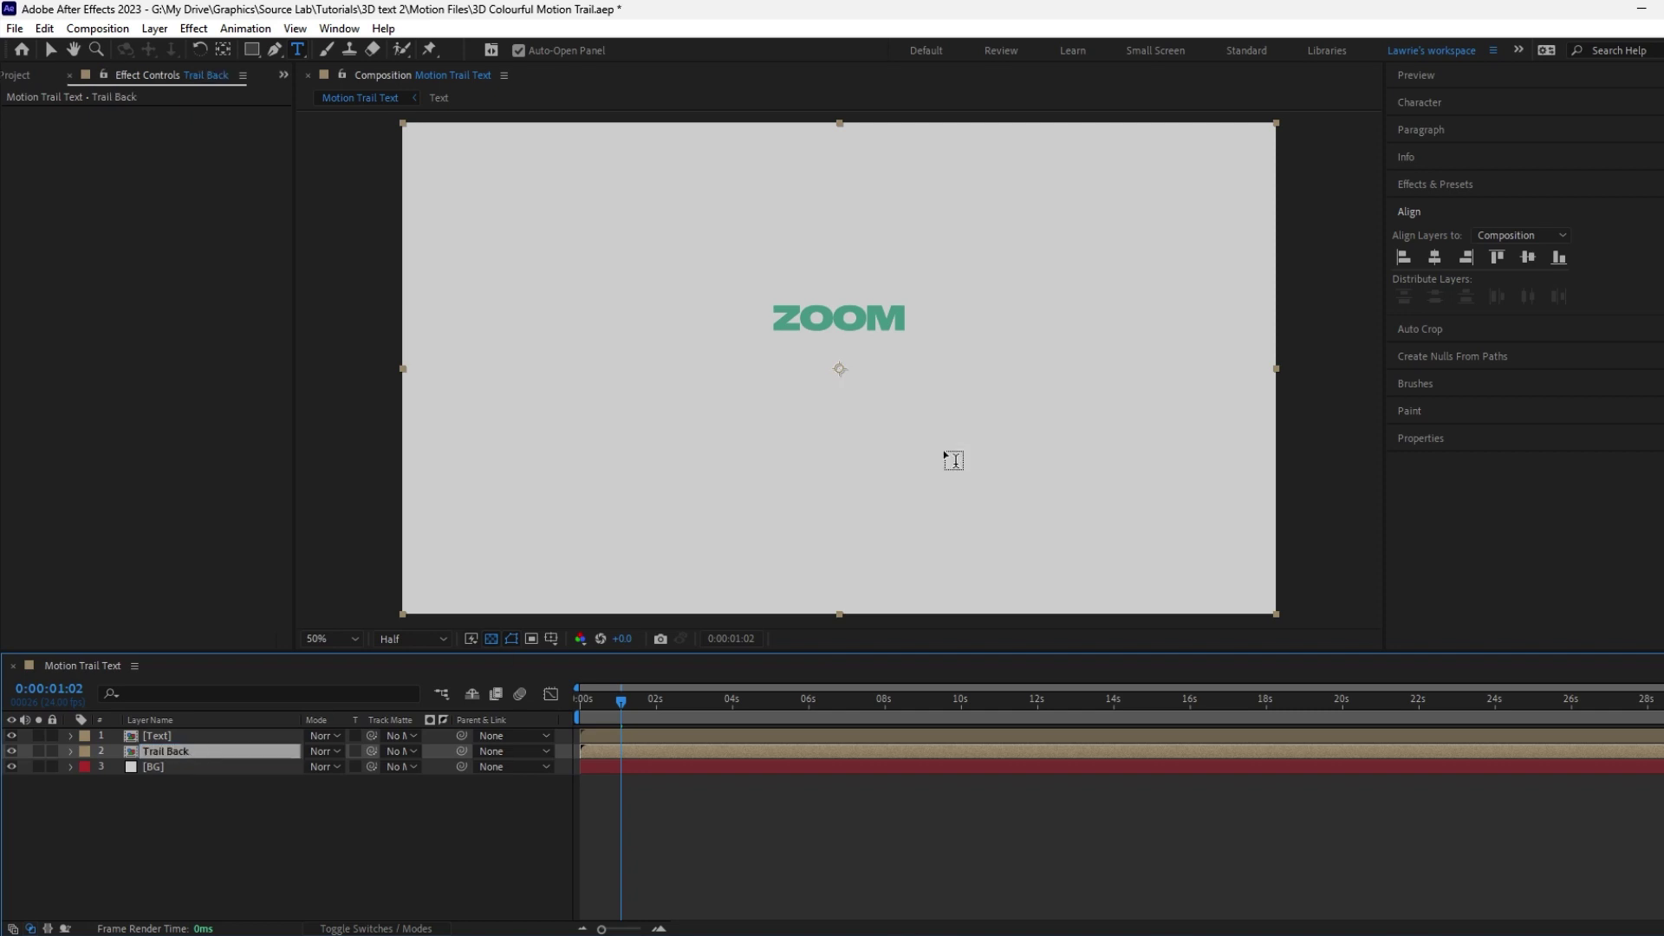
pyautogui.click(1430, 187)
# Step: Apply Echo to Trail Back and set Echo Time to -0.008
pyautogui.click(1453, 208)
pyautogui.write('echo')
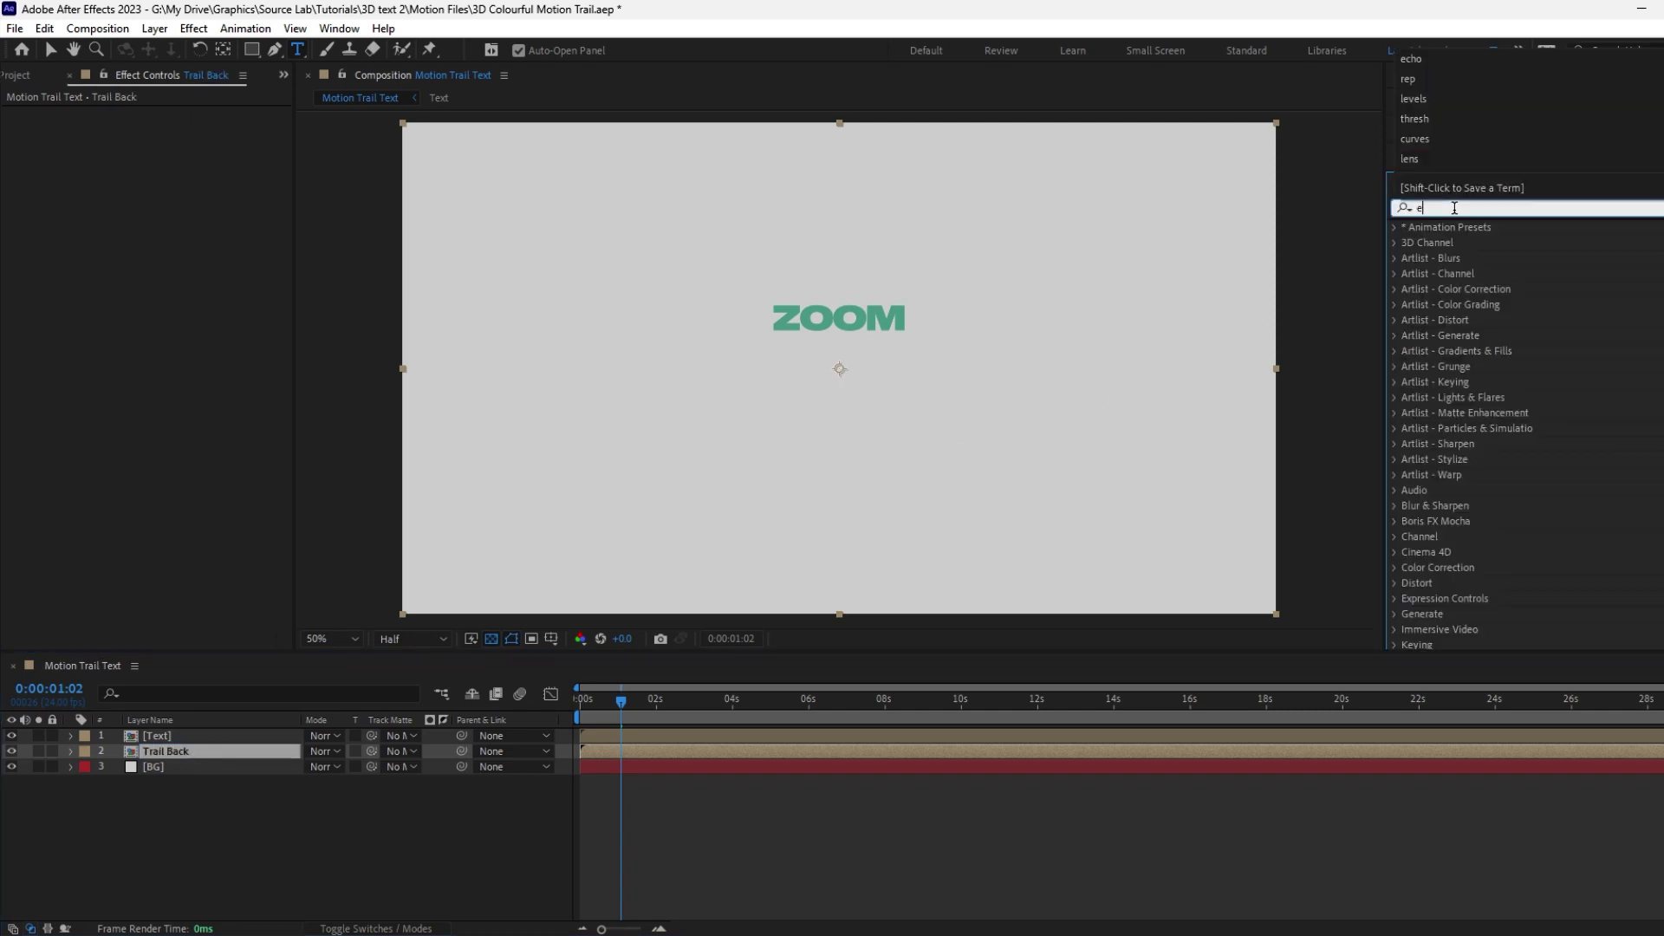
pyautogui.doubleClick(1458, 242)
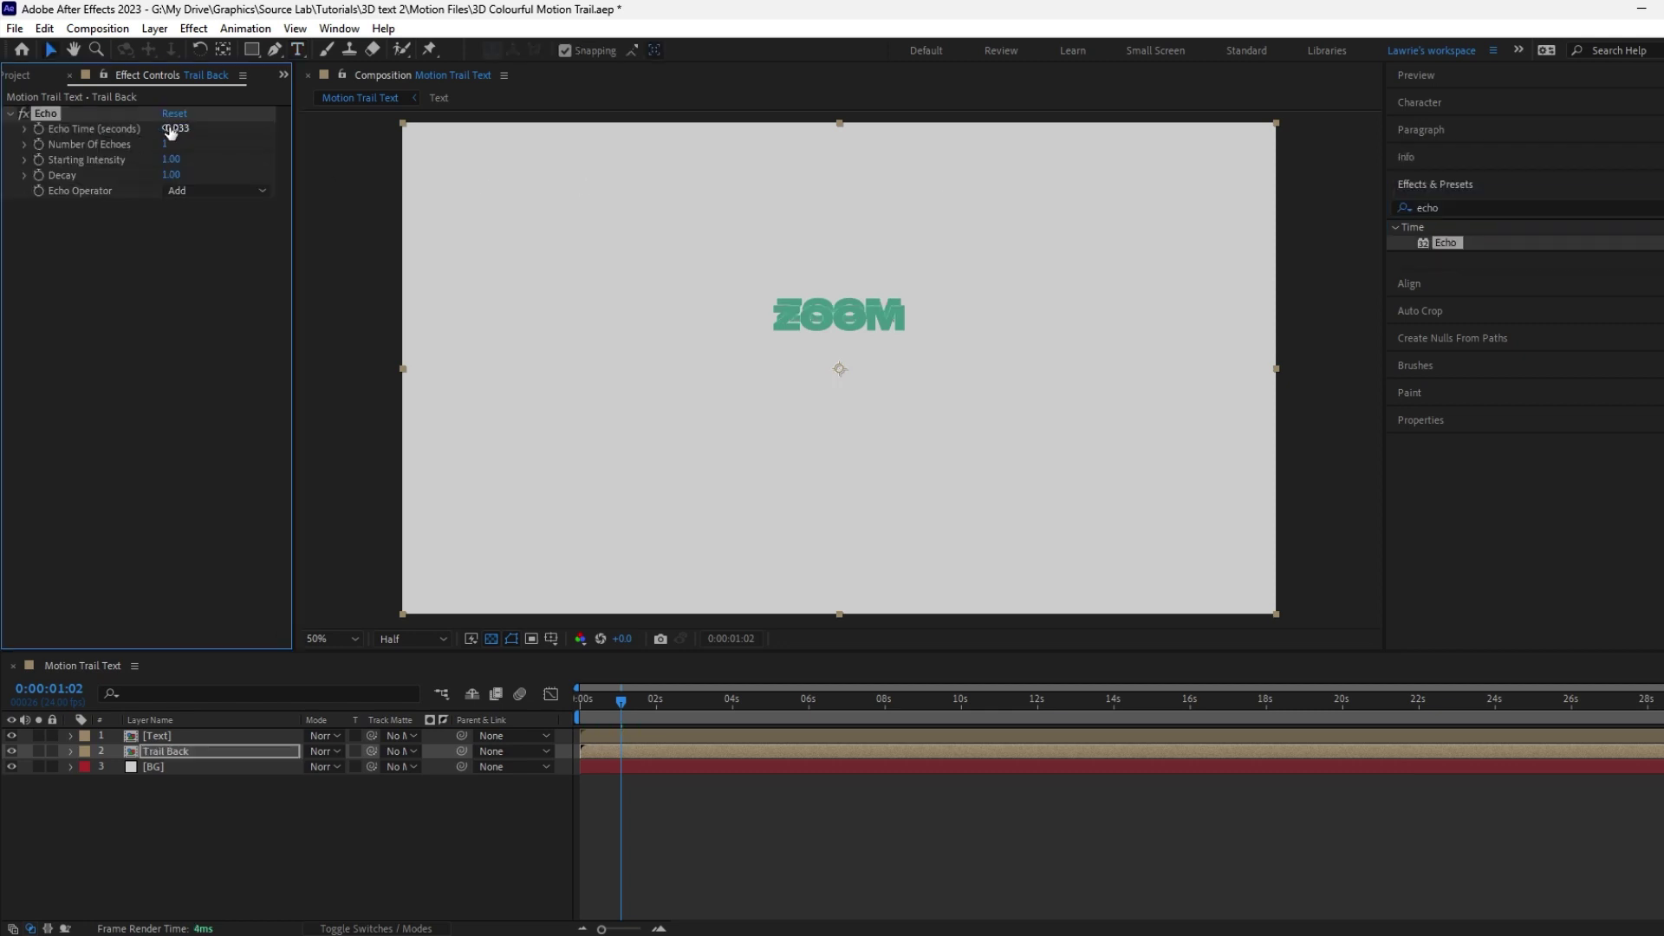
pyautogui.click(175, 128)
pyautogui.write('-0.008')
pyautogui.press('Return')
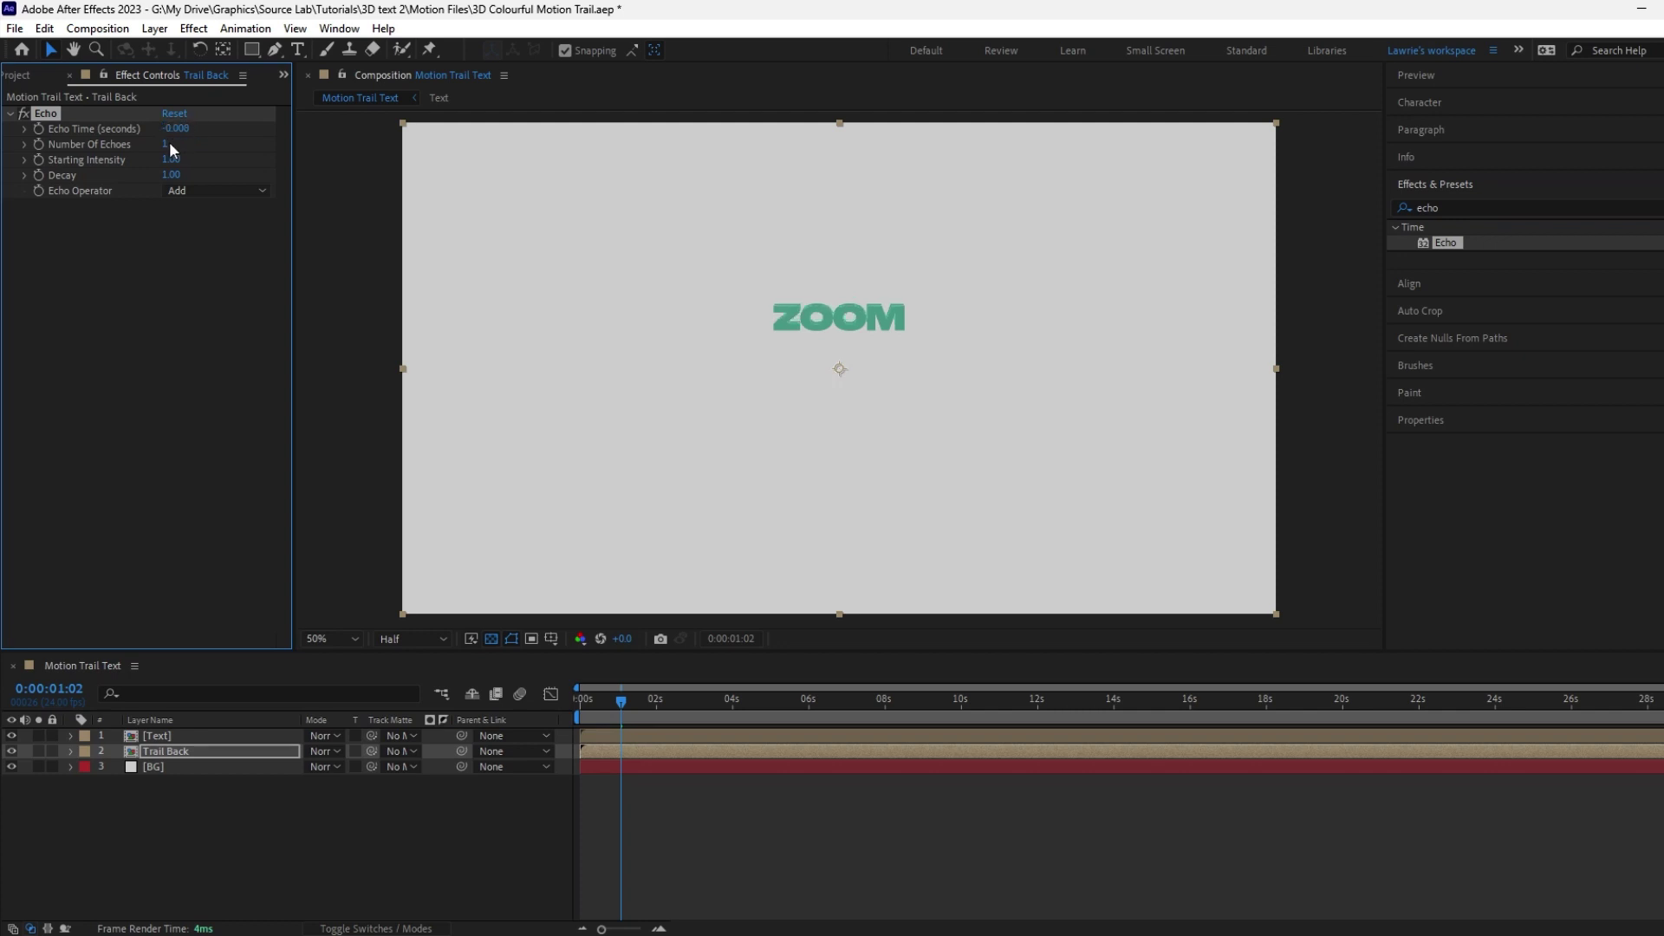
# Step: Set 200 echoes, 0.97 decay and the Maximum echo operator, then view the trail at 2:18
pyautogui.click(164, 145)
pyautogui.press('Return')
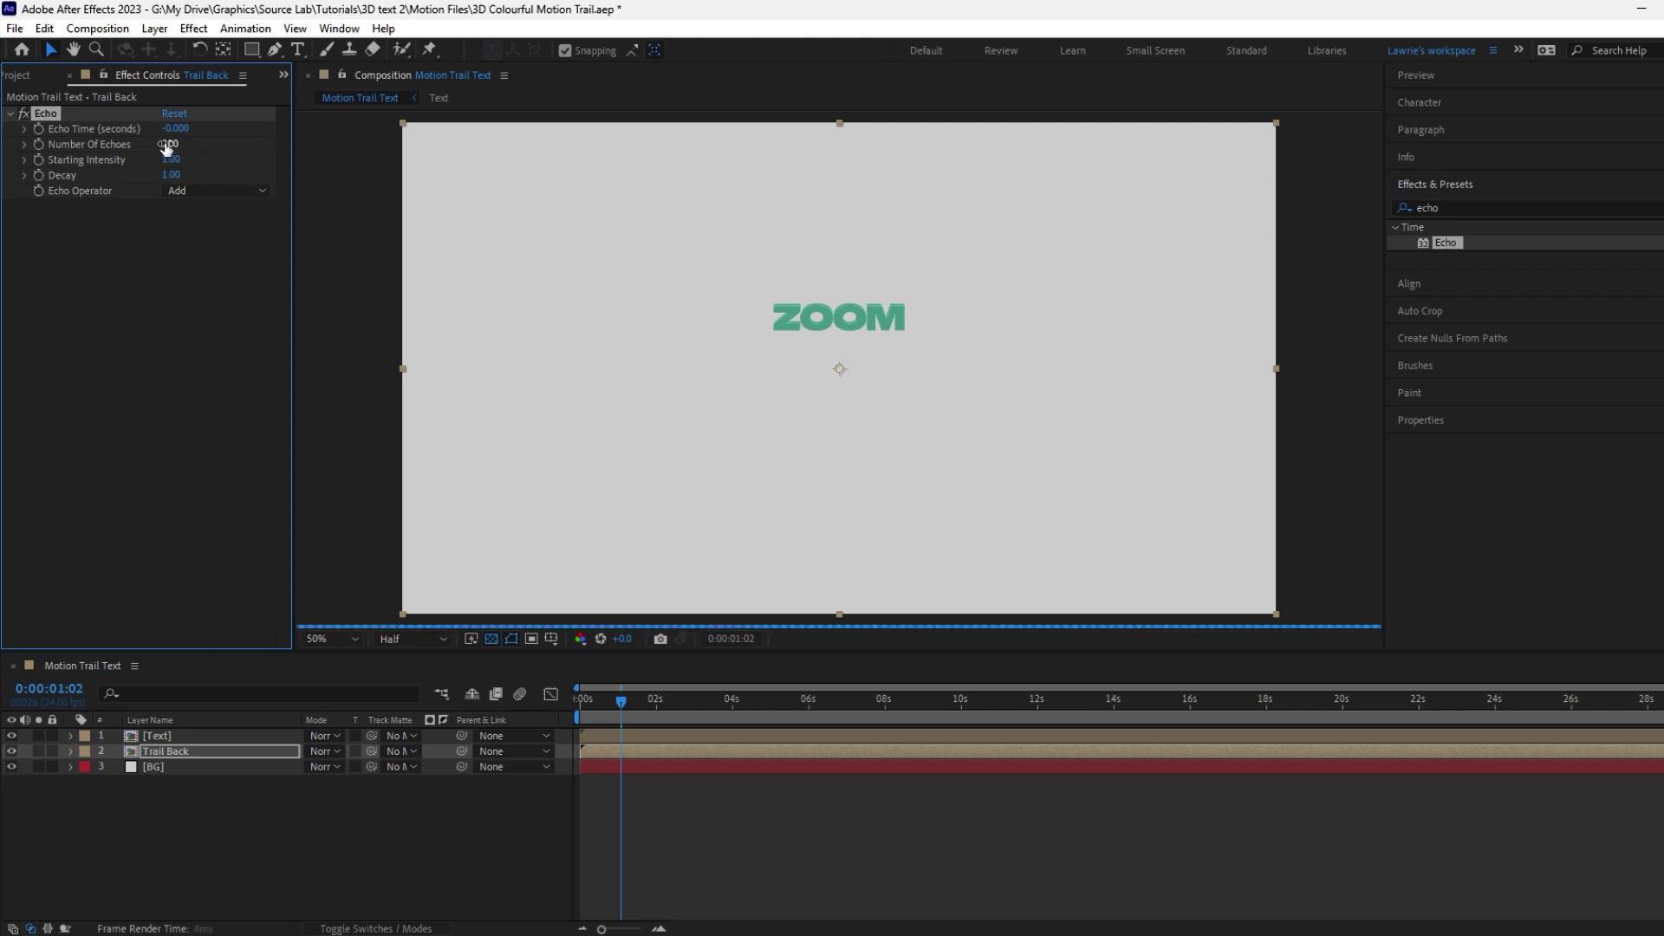
pyautogui.click(173, 175)
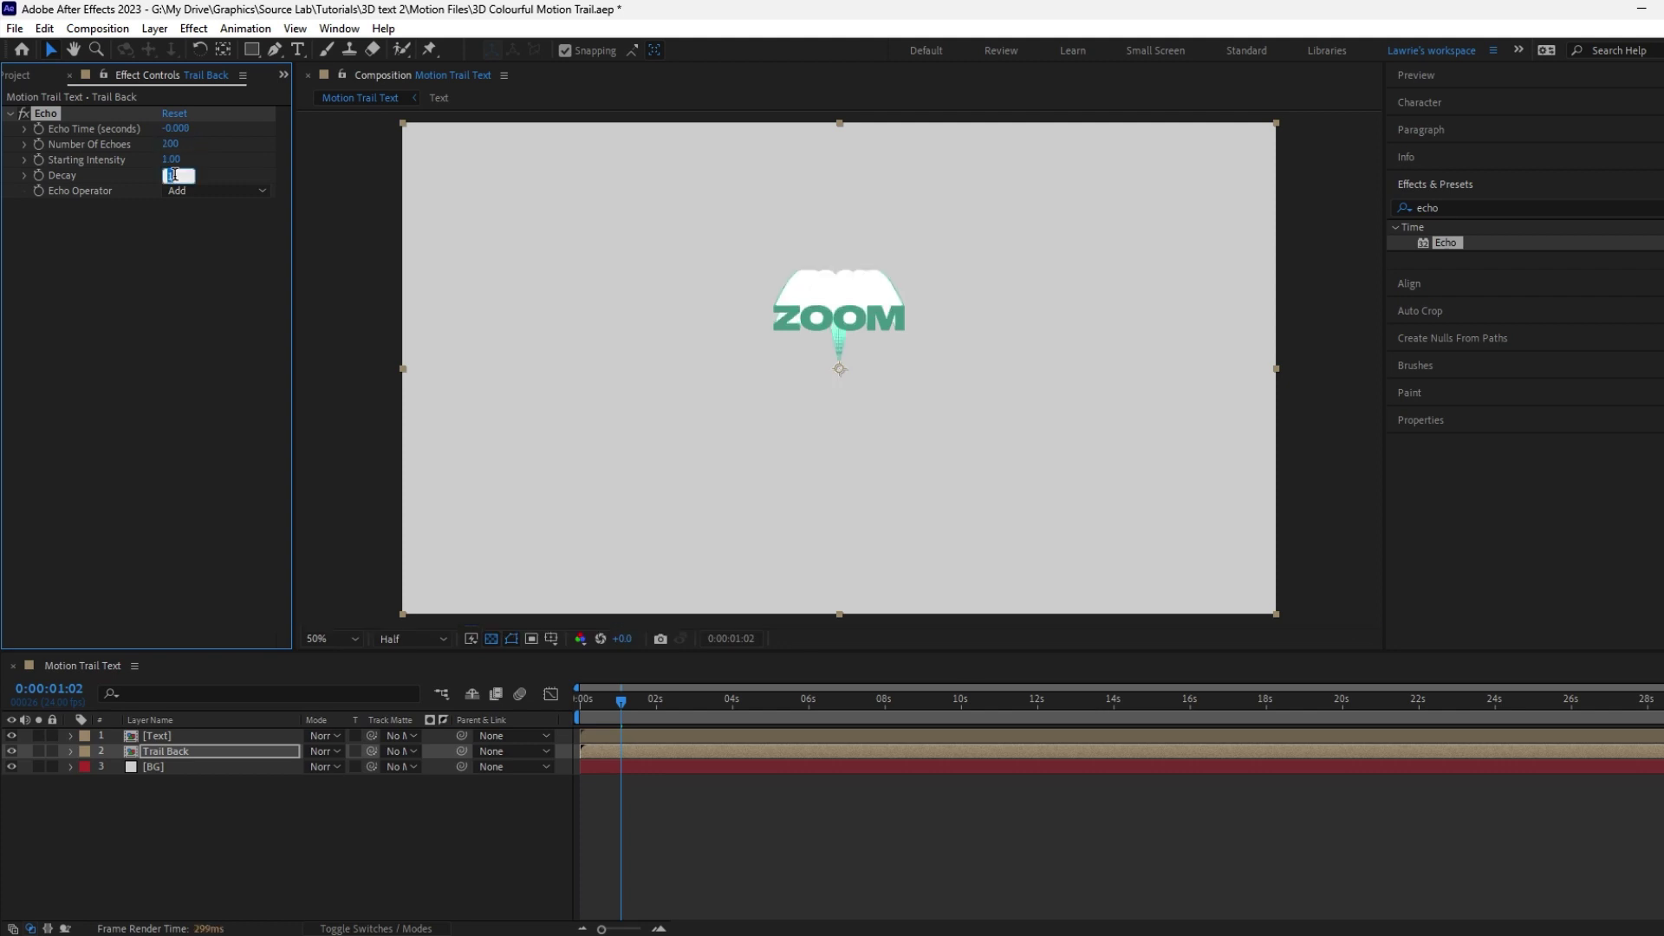
pyautogui.write('.97')
pyautogui.press('Return')
pyautogui.click(188, 192)
pyautogui.click(220, 231)
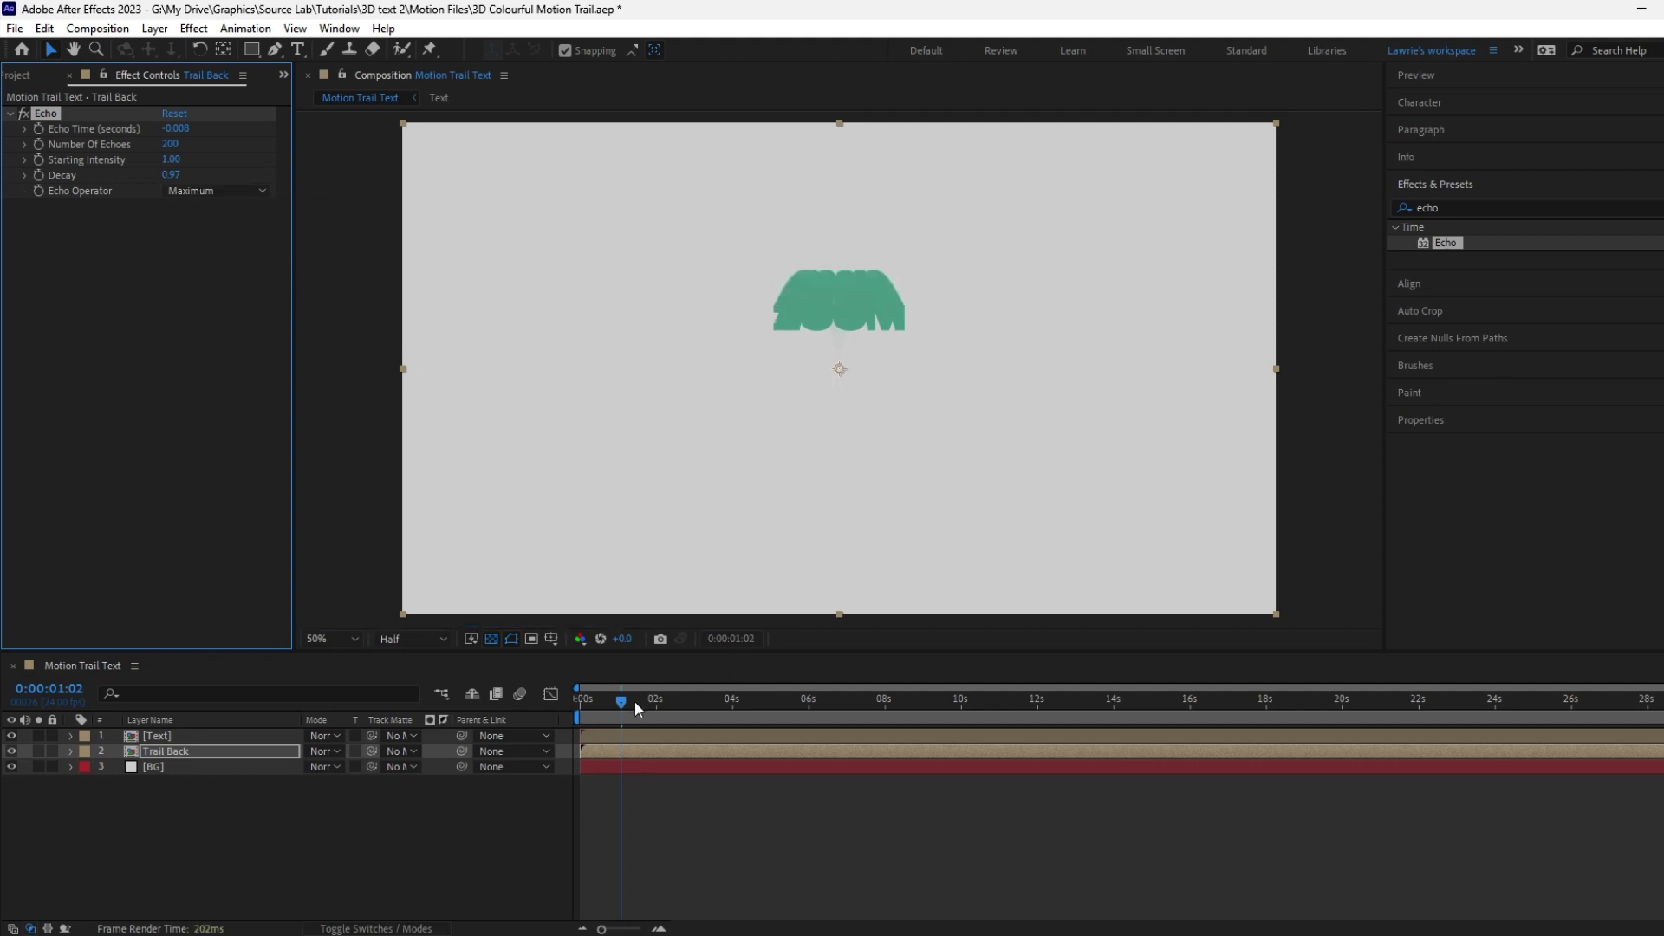
pyautogui.moveTo(636, 700); pyautogui.dragTo(683, 702)
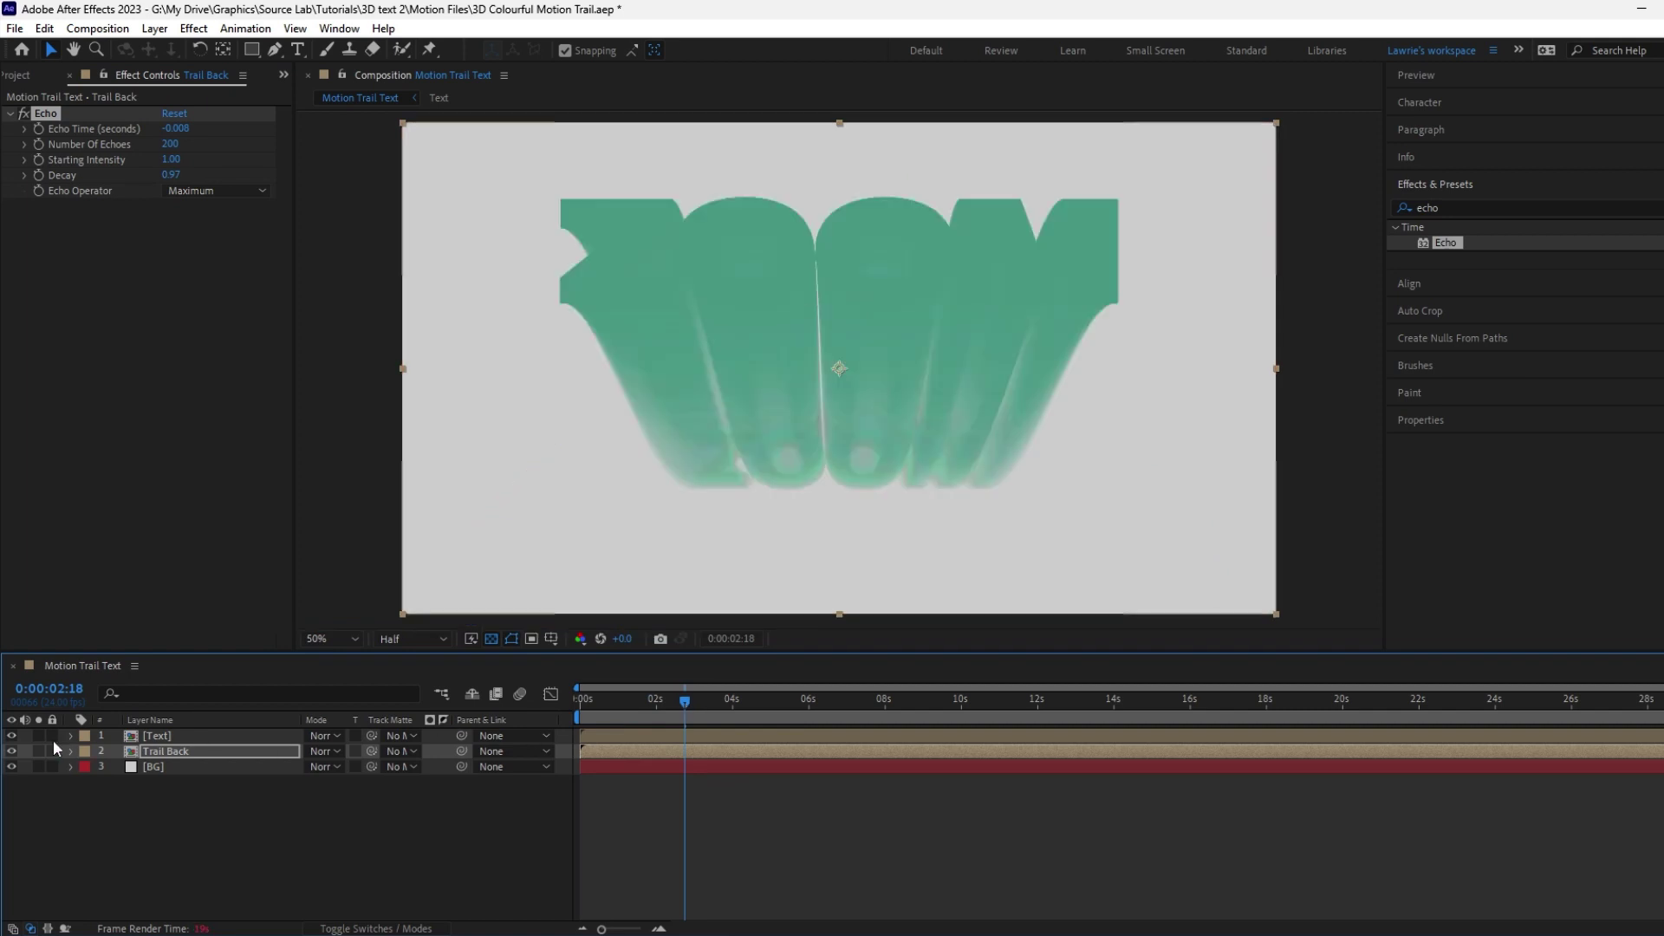
# Step: Hide the Text layer and apply Colorama to Trail Back
pyautogui.click(12, 736)
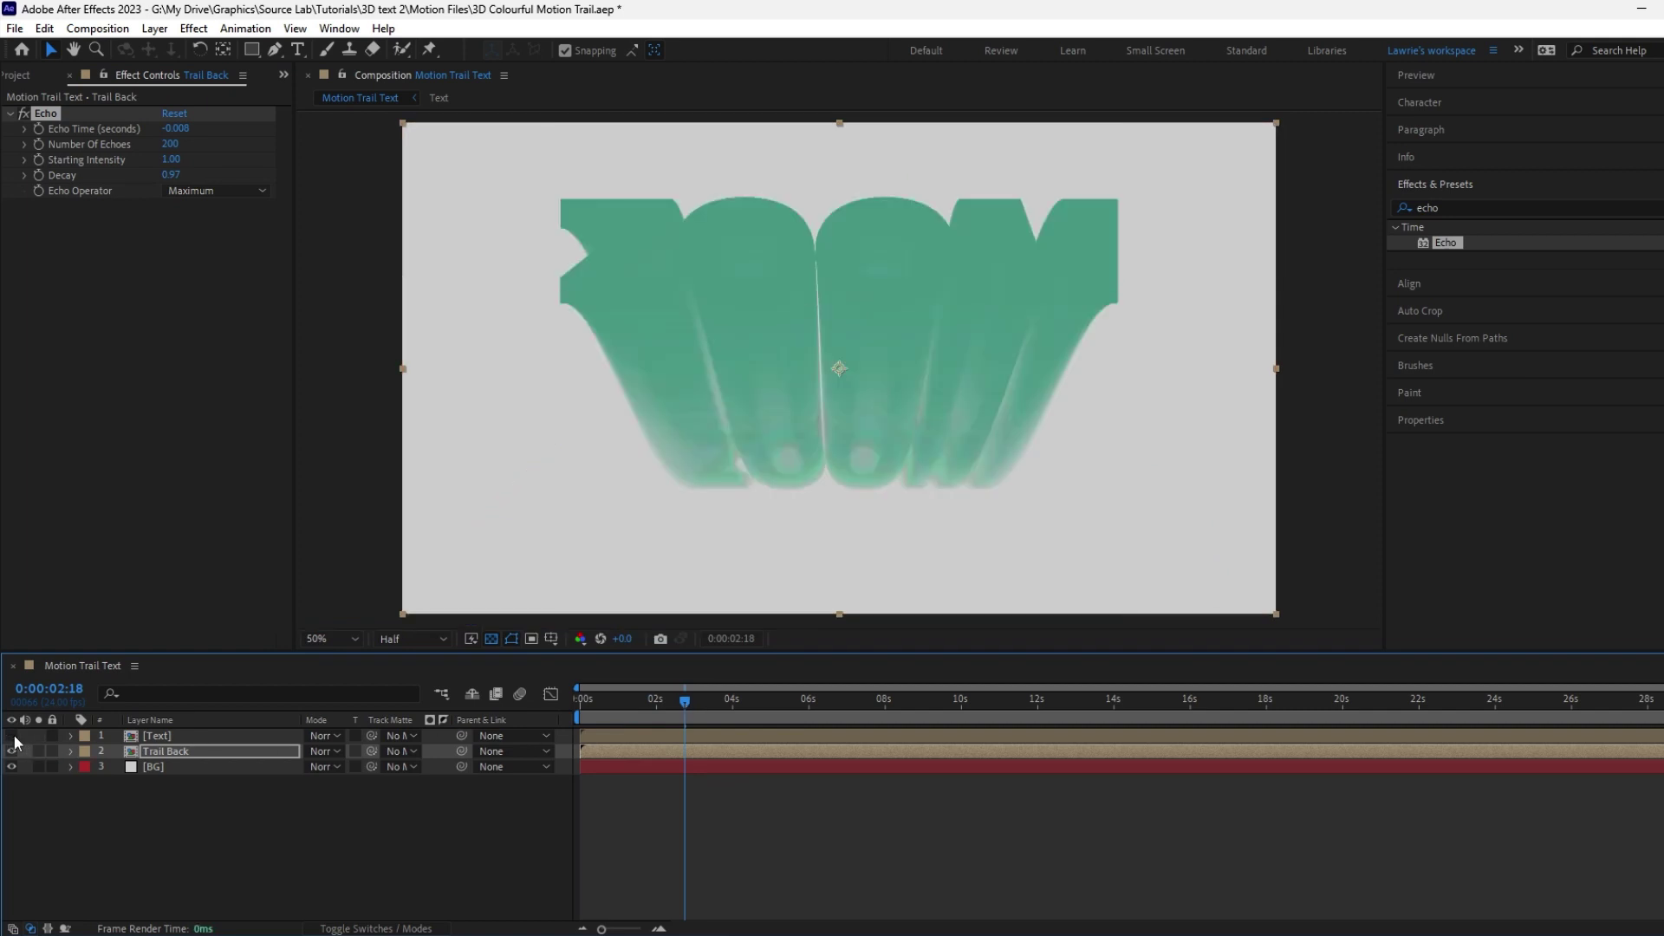
pyautogui.click(189, 752)
pyautogui.click(1451, 208)
pyautogui.write('colo')
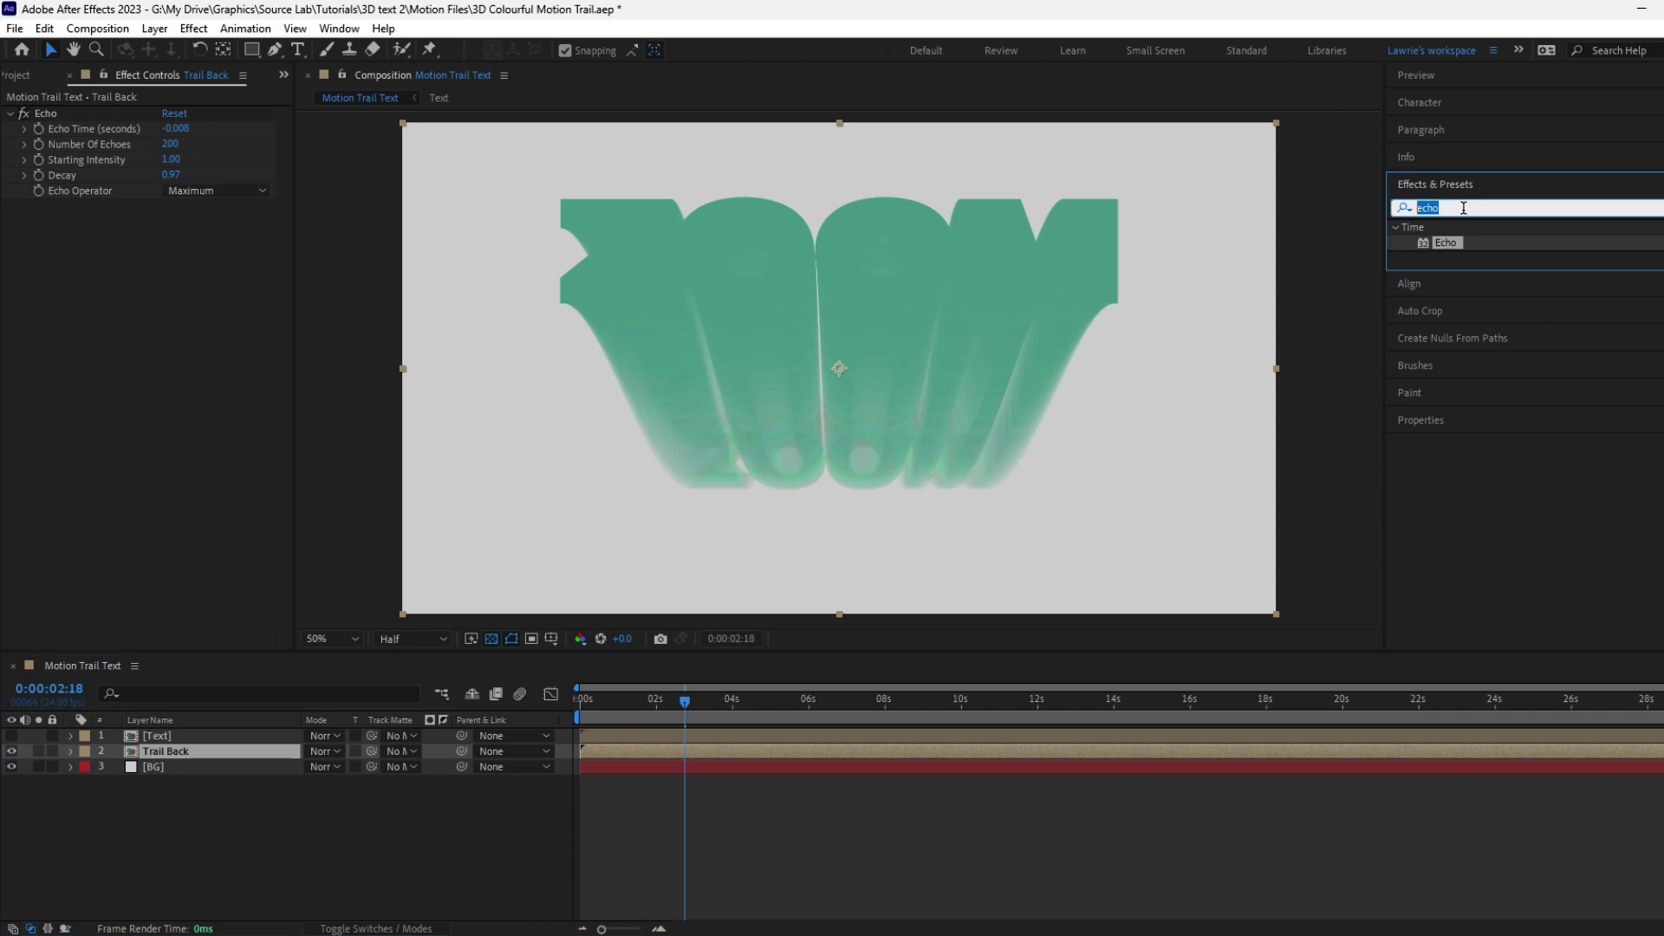
pyautogui.write('ra')
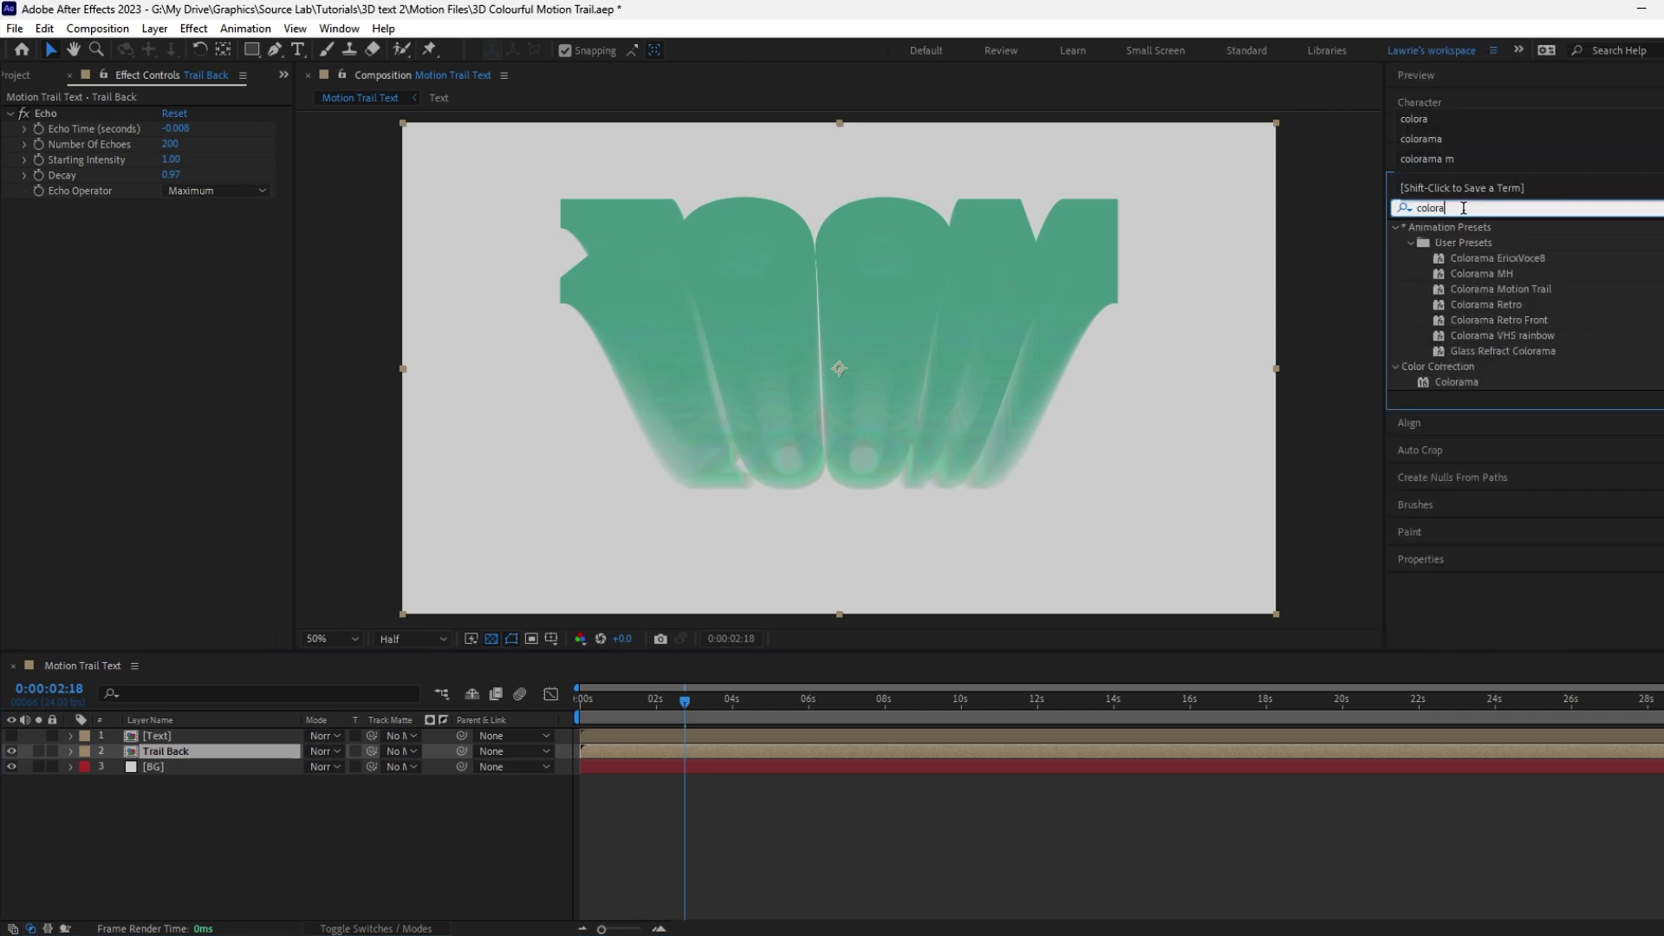
pyautogui.doubleClick(1465, 382)
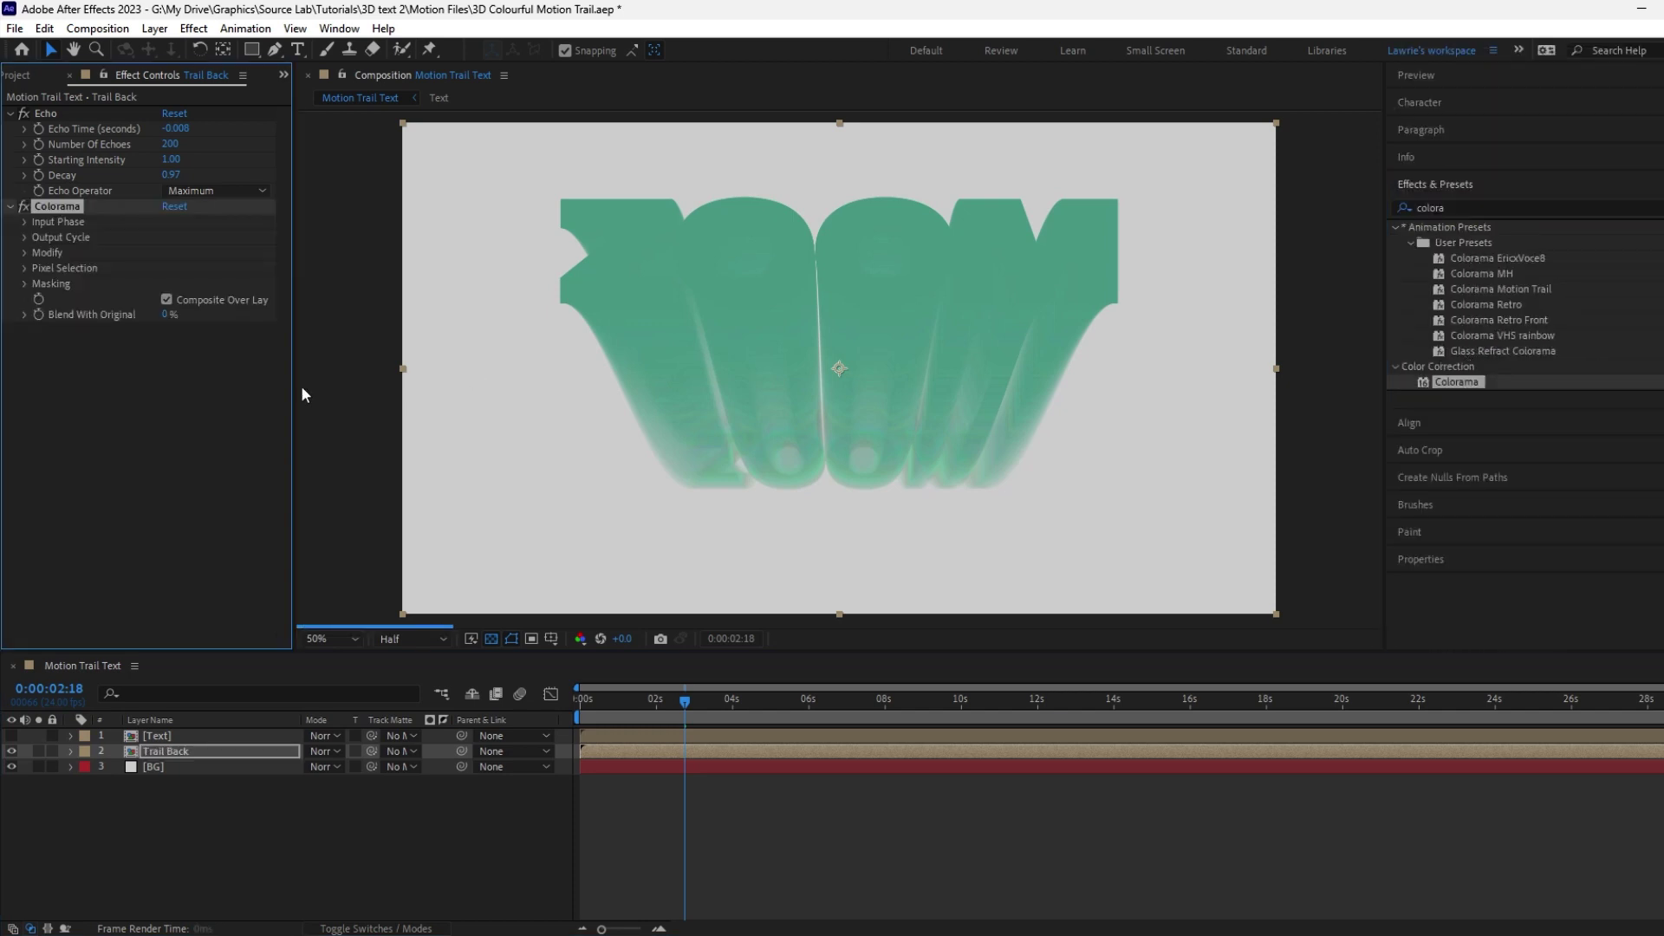
# Step: Set Colorama's Get Phase From to Alpha, leaving the Output Cycle palette unchanged
pyautogui.click(24, 222)
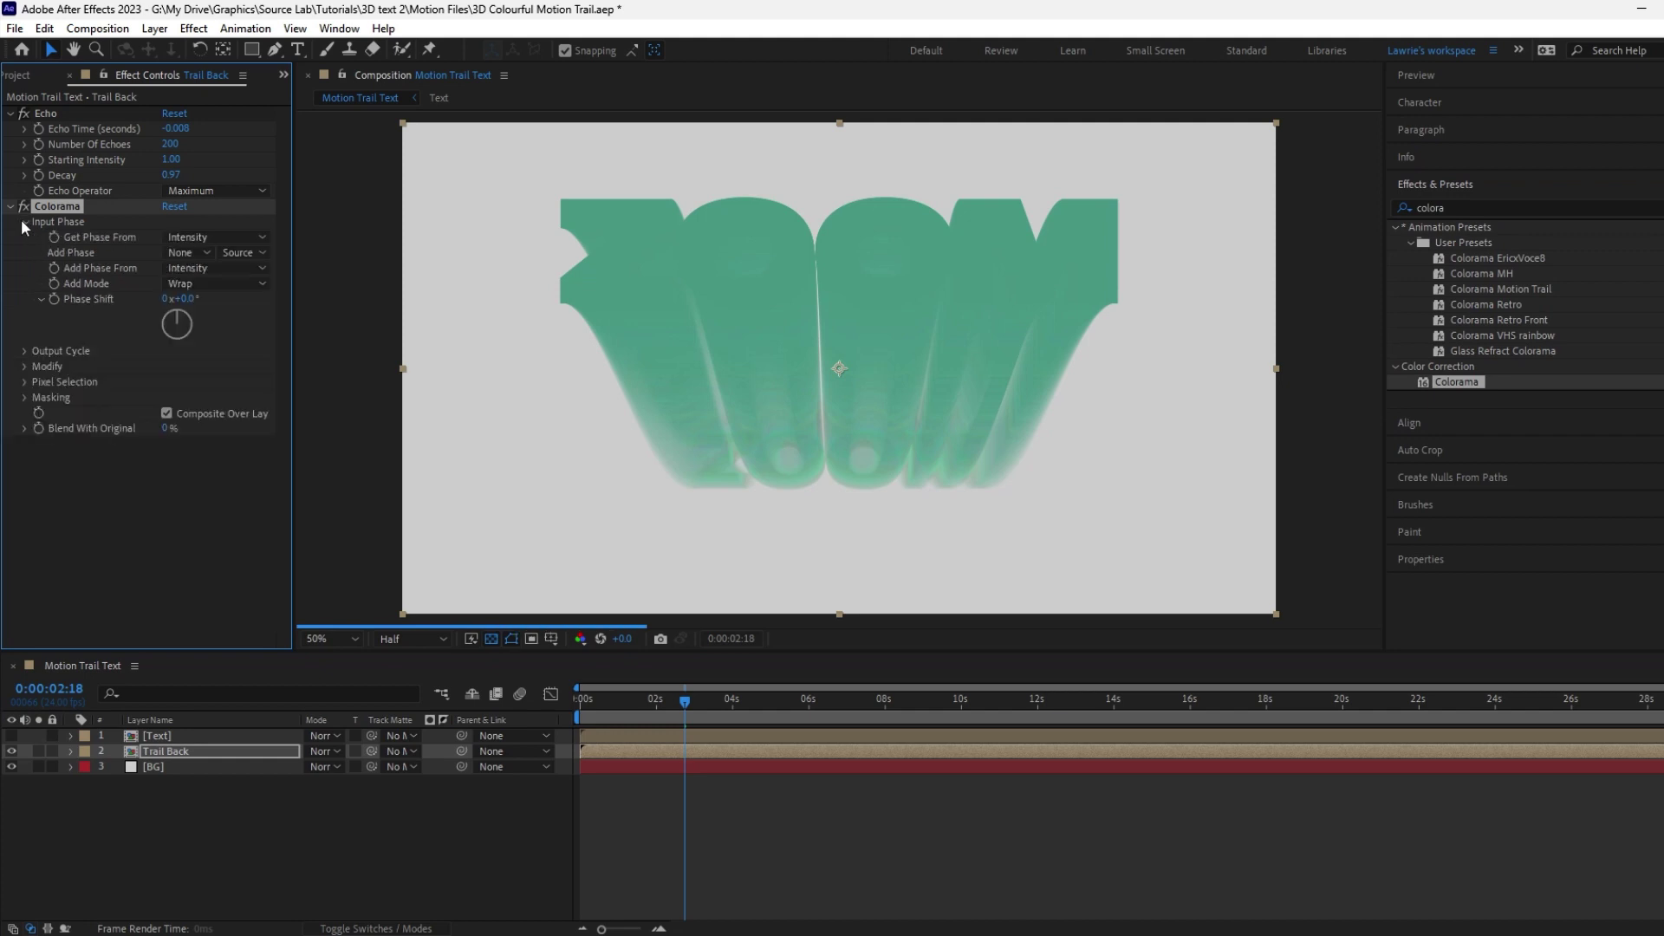
pyautogui.click(168, 237)
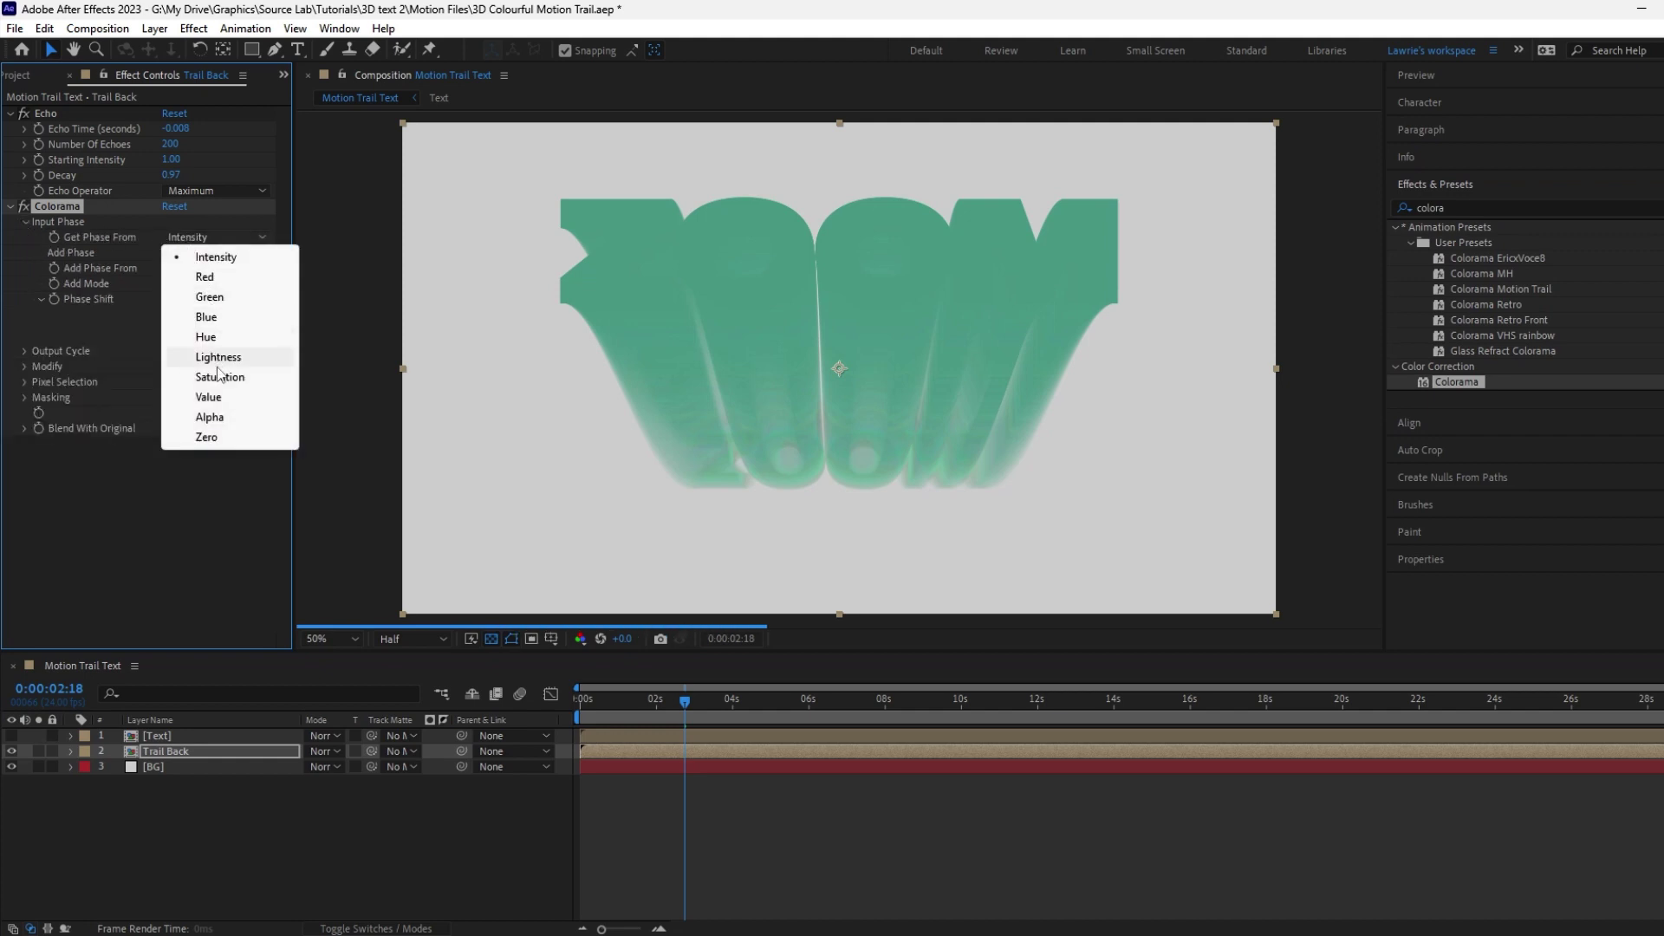
pyautogui.click(211, 418)
pyautogui.click(25, 222)
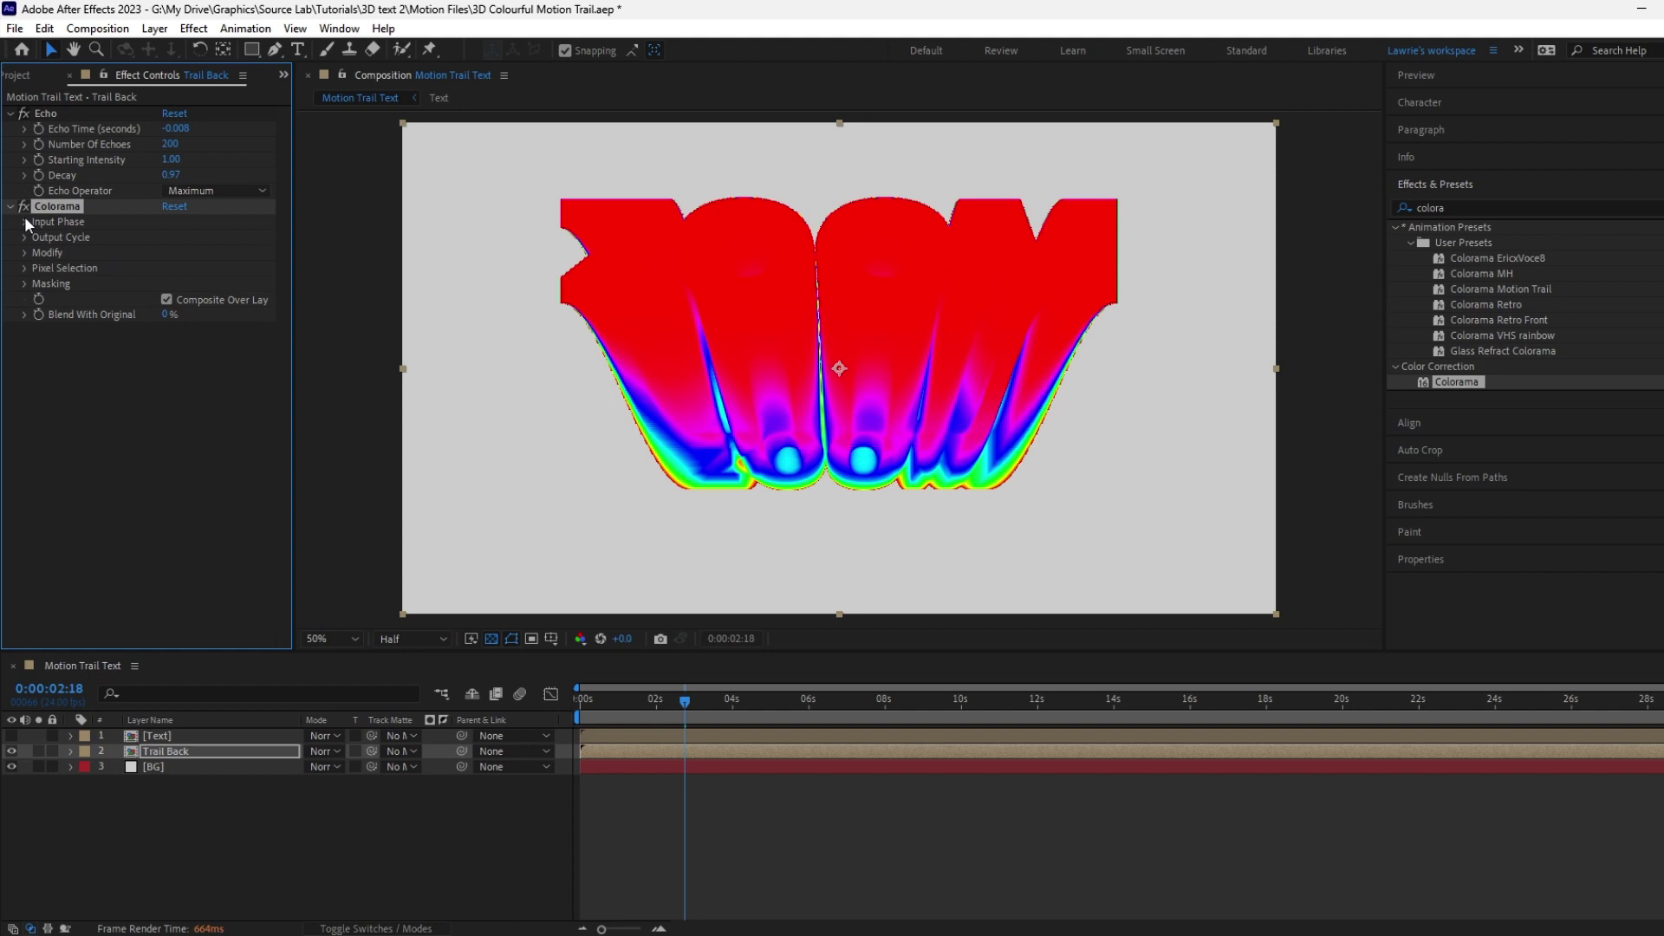
pyautogui.click(25, 238)
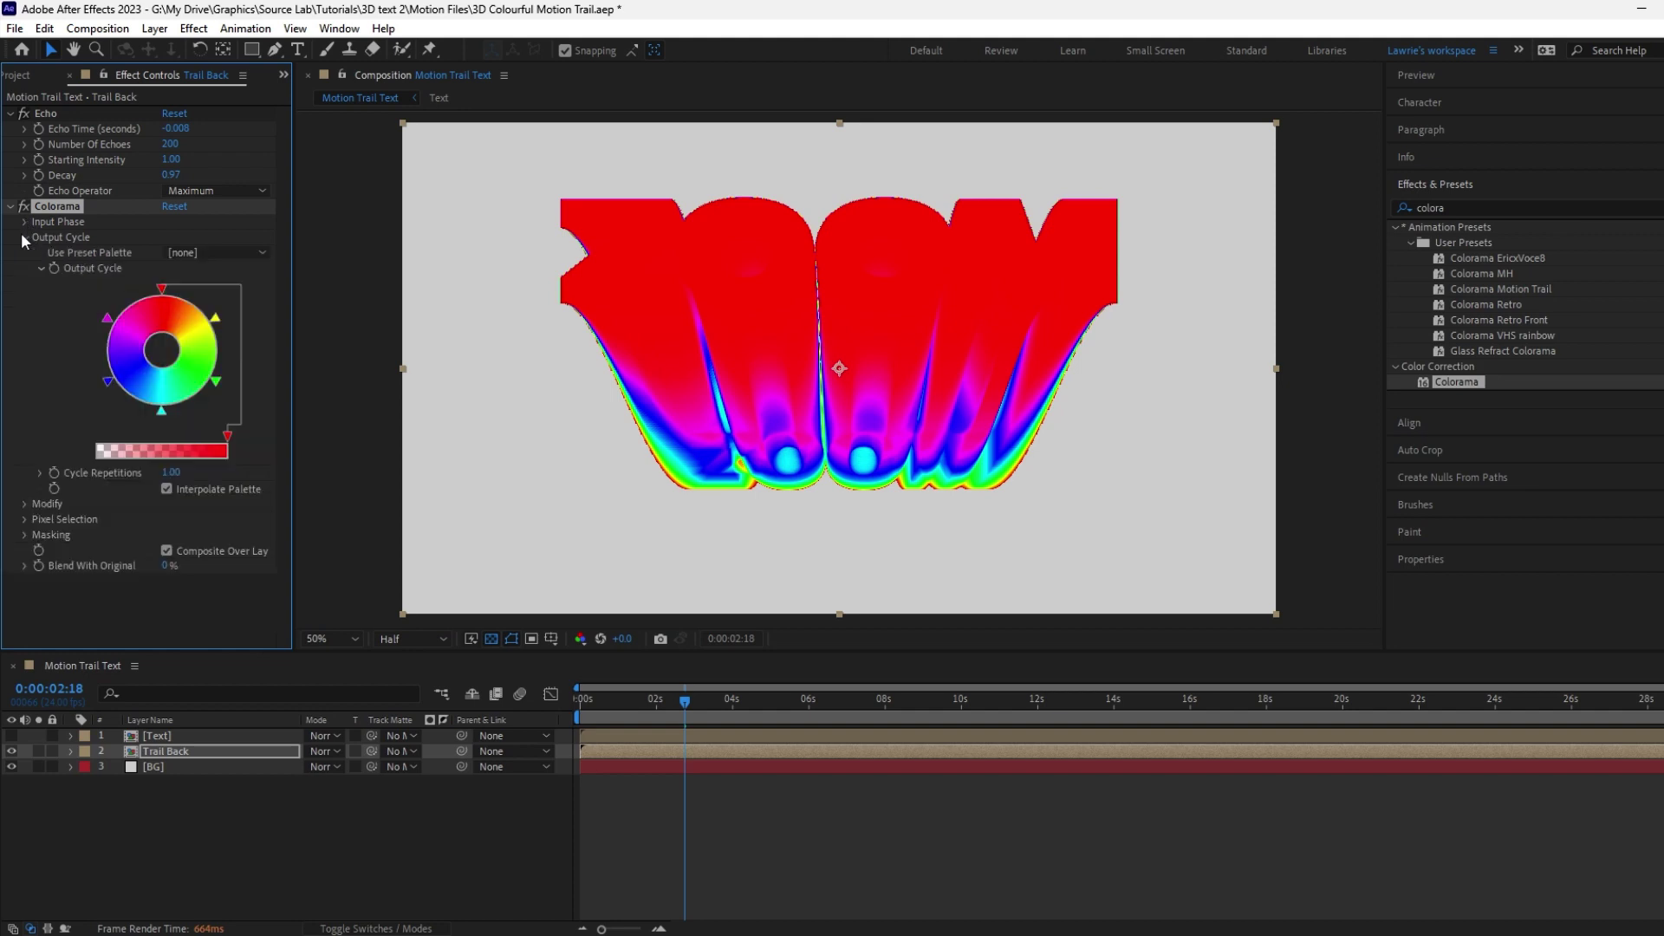
pyautogui.click(226, 251)
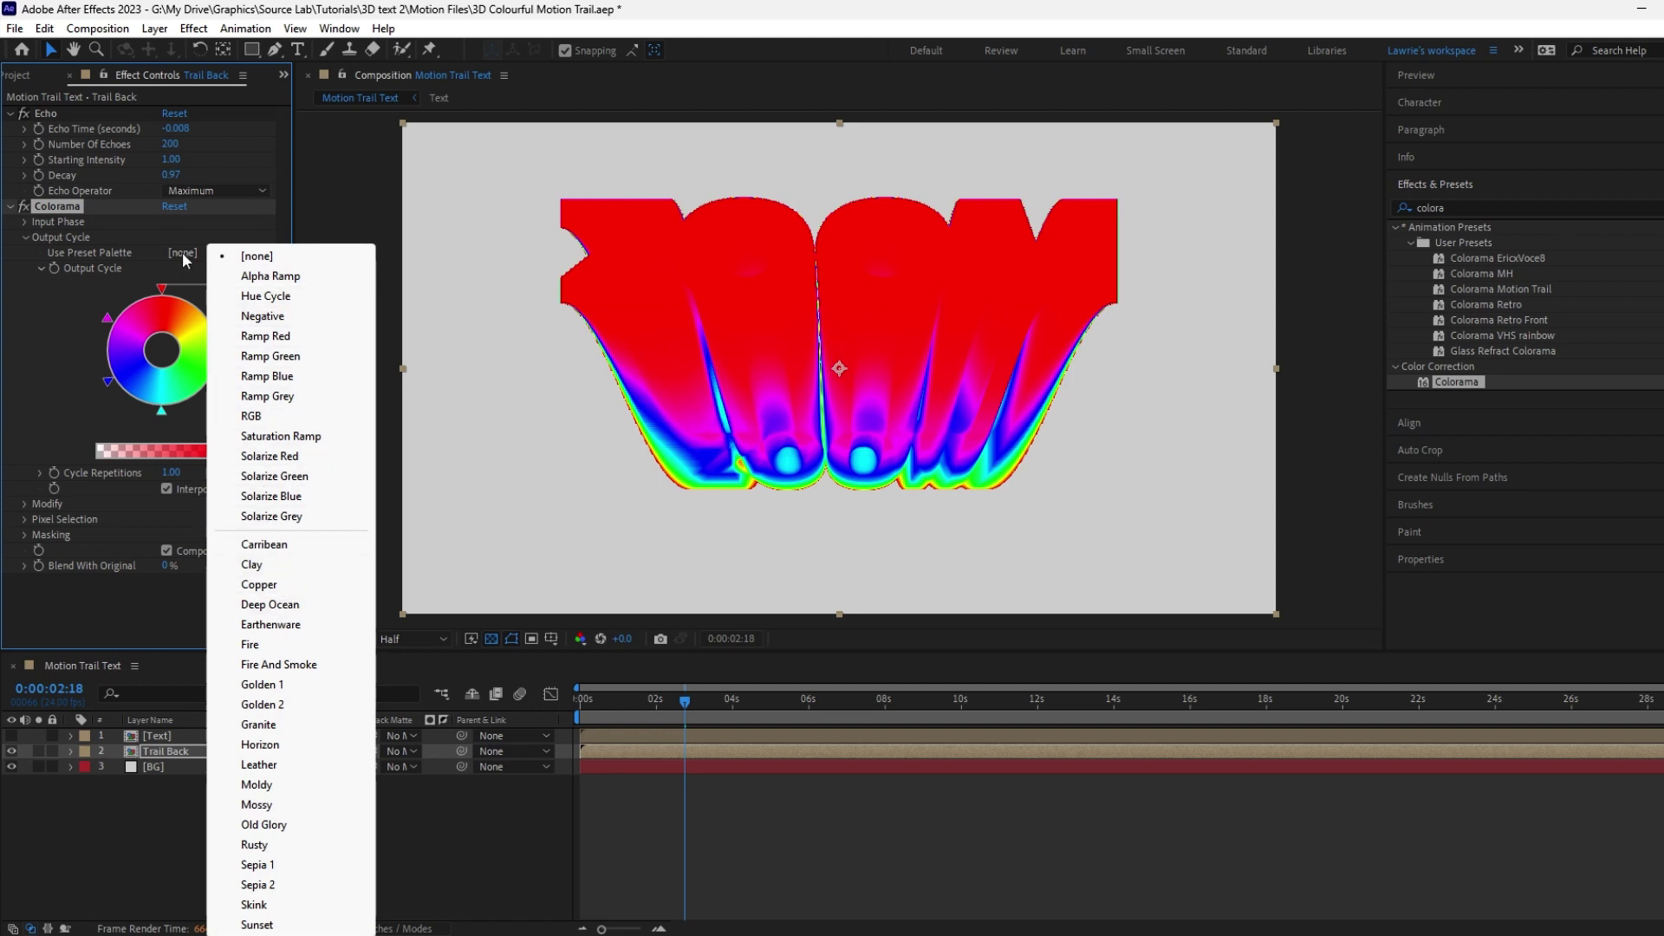
pyautogui.click(138, 233)
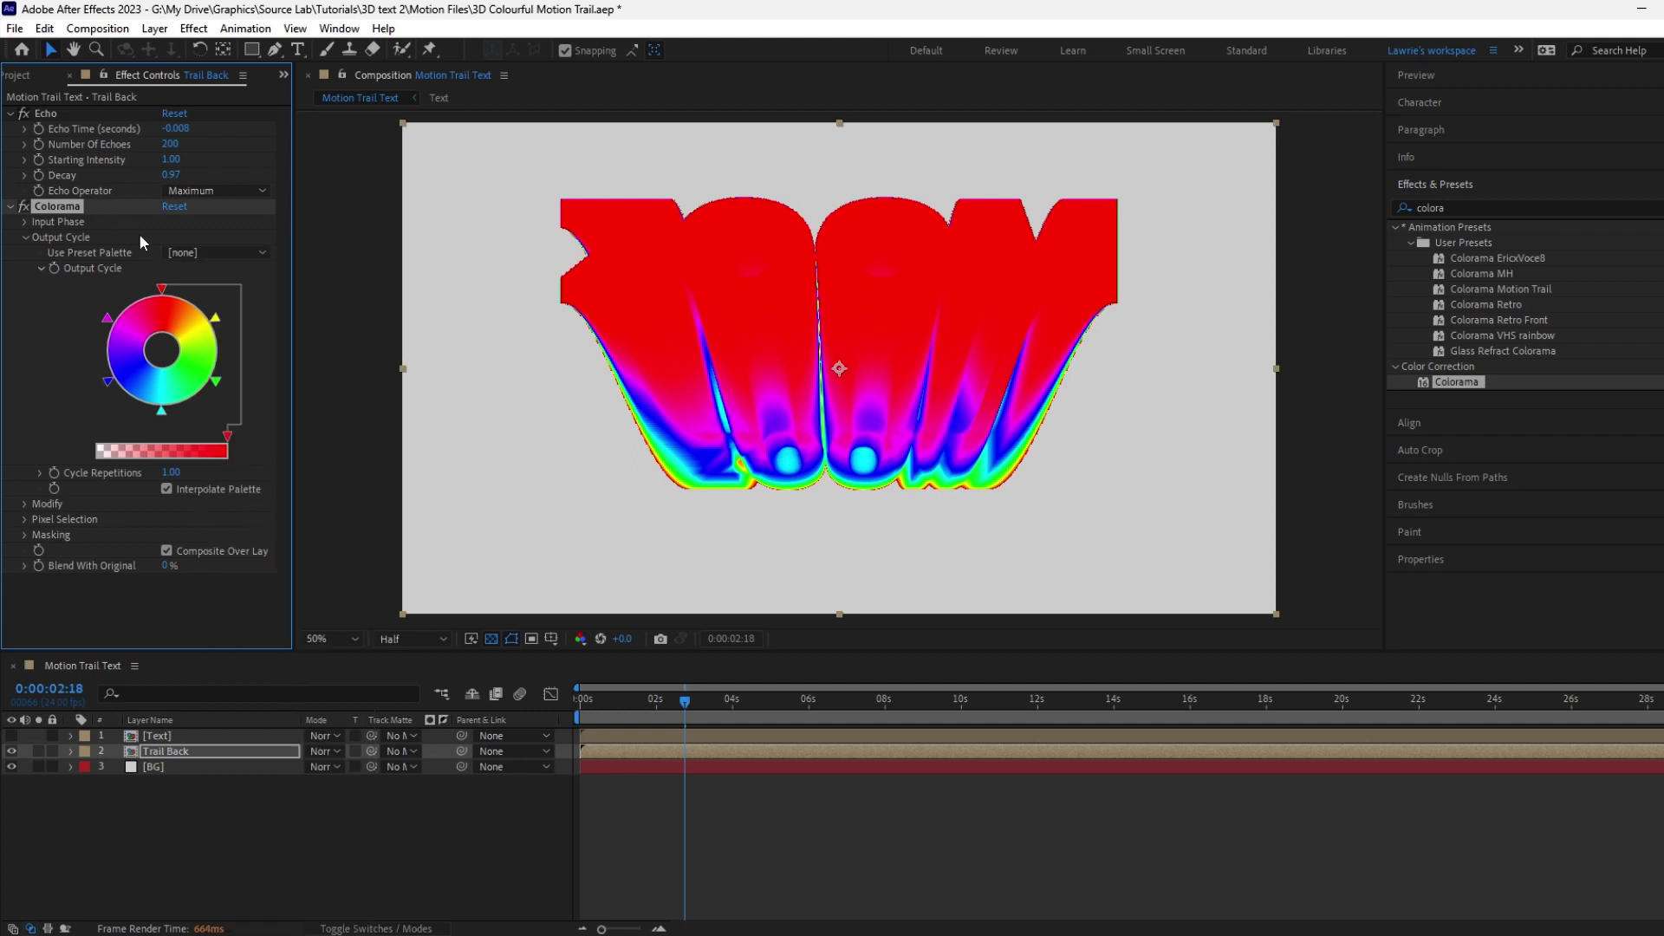
# Step: Place the Colours swatch comp from the Assets folder into the composition, then reselect Trail Back
pyautogui.click(17, 75)
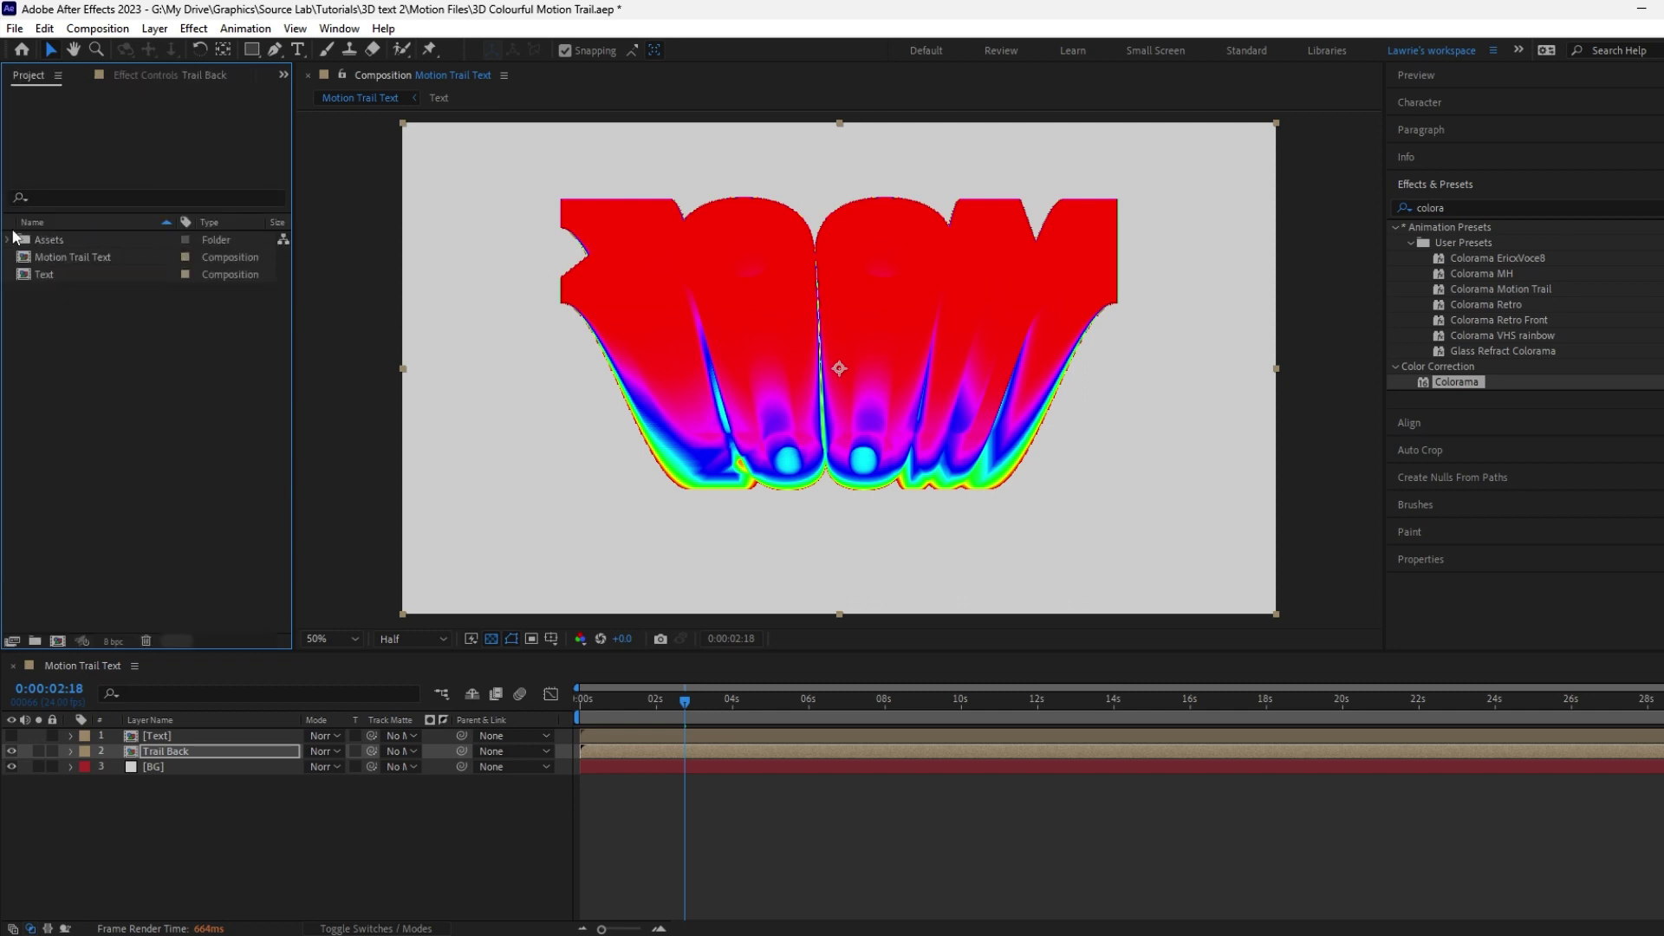
pyautogui.click(9, 239)
pyautogui.moveTo(68, 258); pyautogui.dragTo(838, 553)
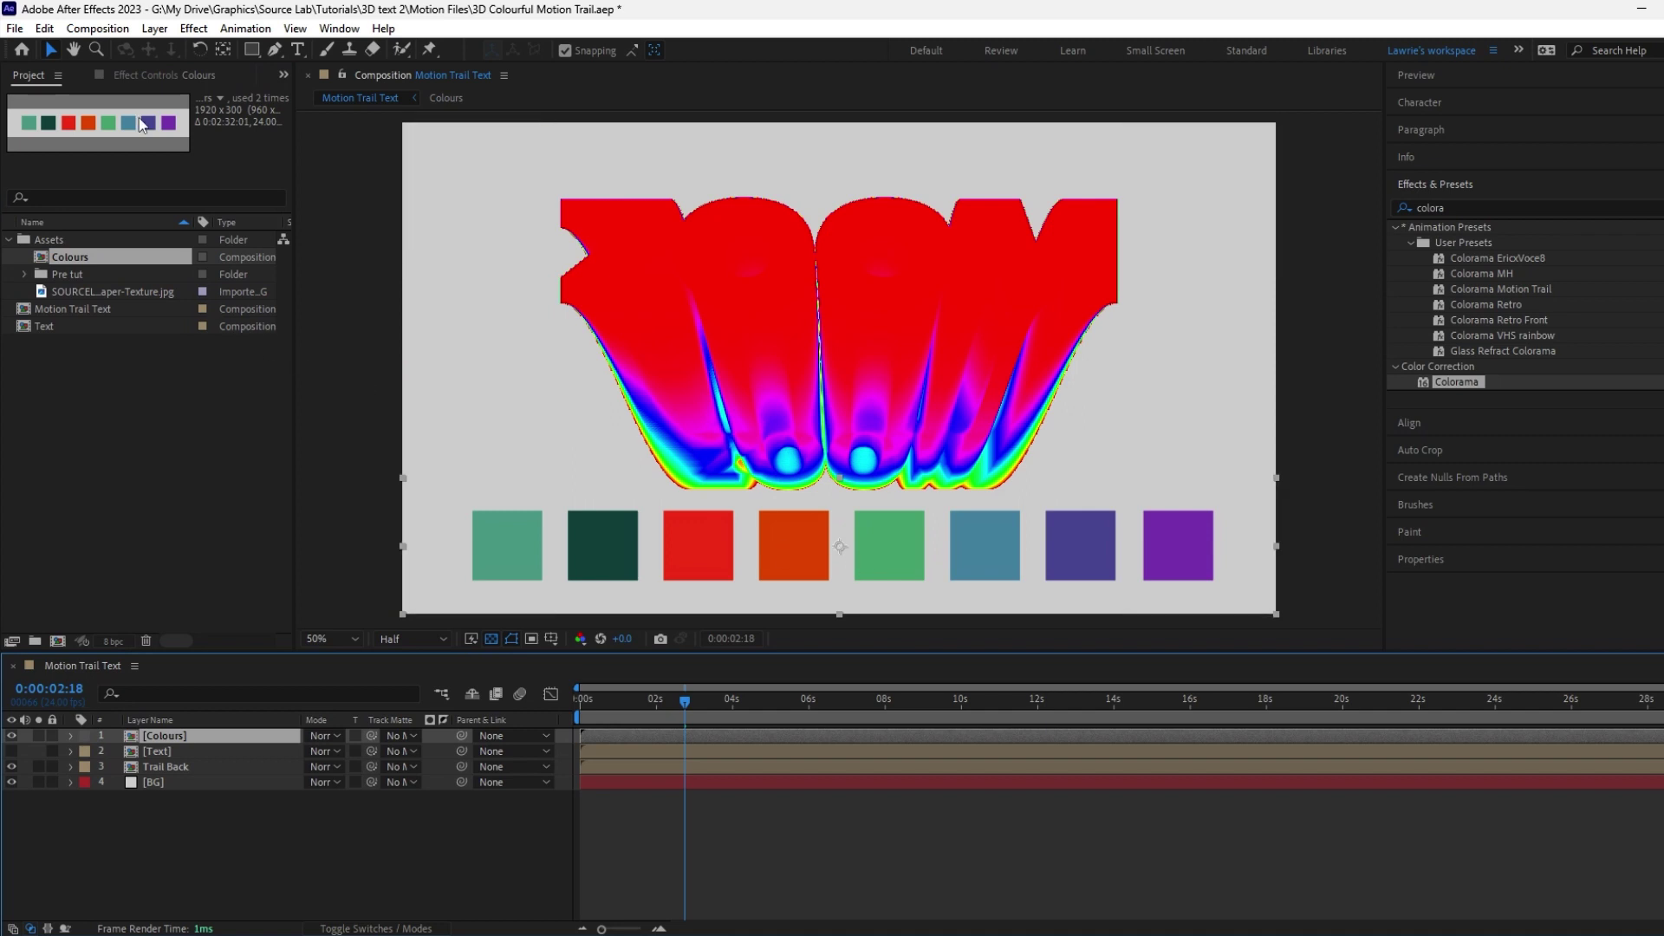
pyautogui.click(139, 76)
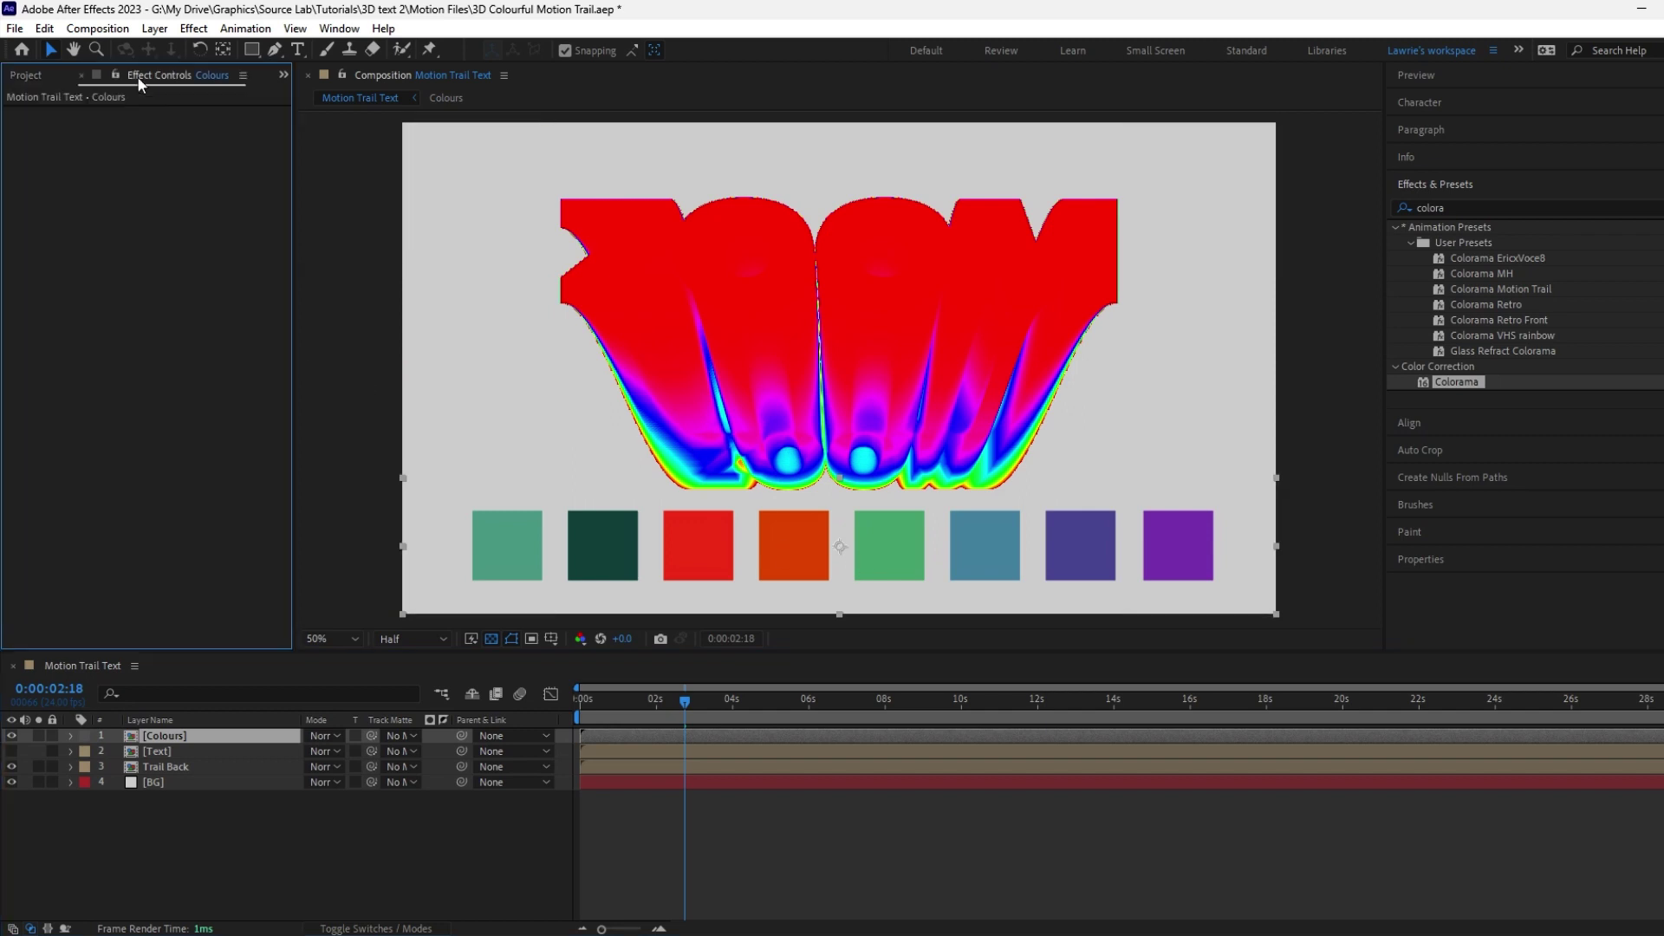
pyautogui.click(200, 767)
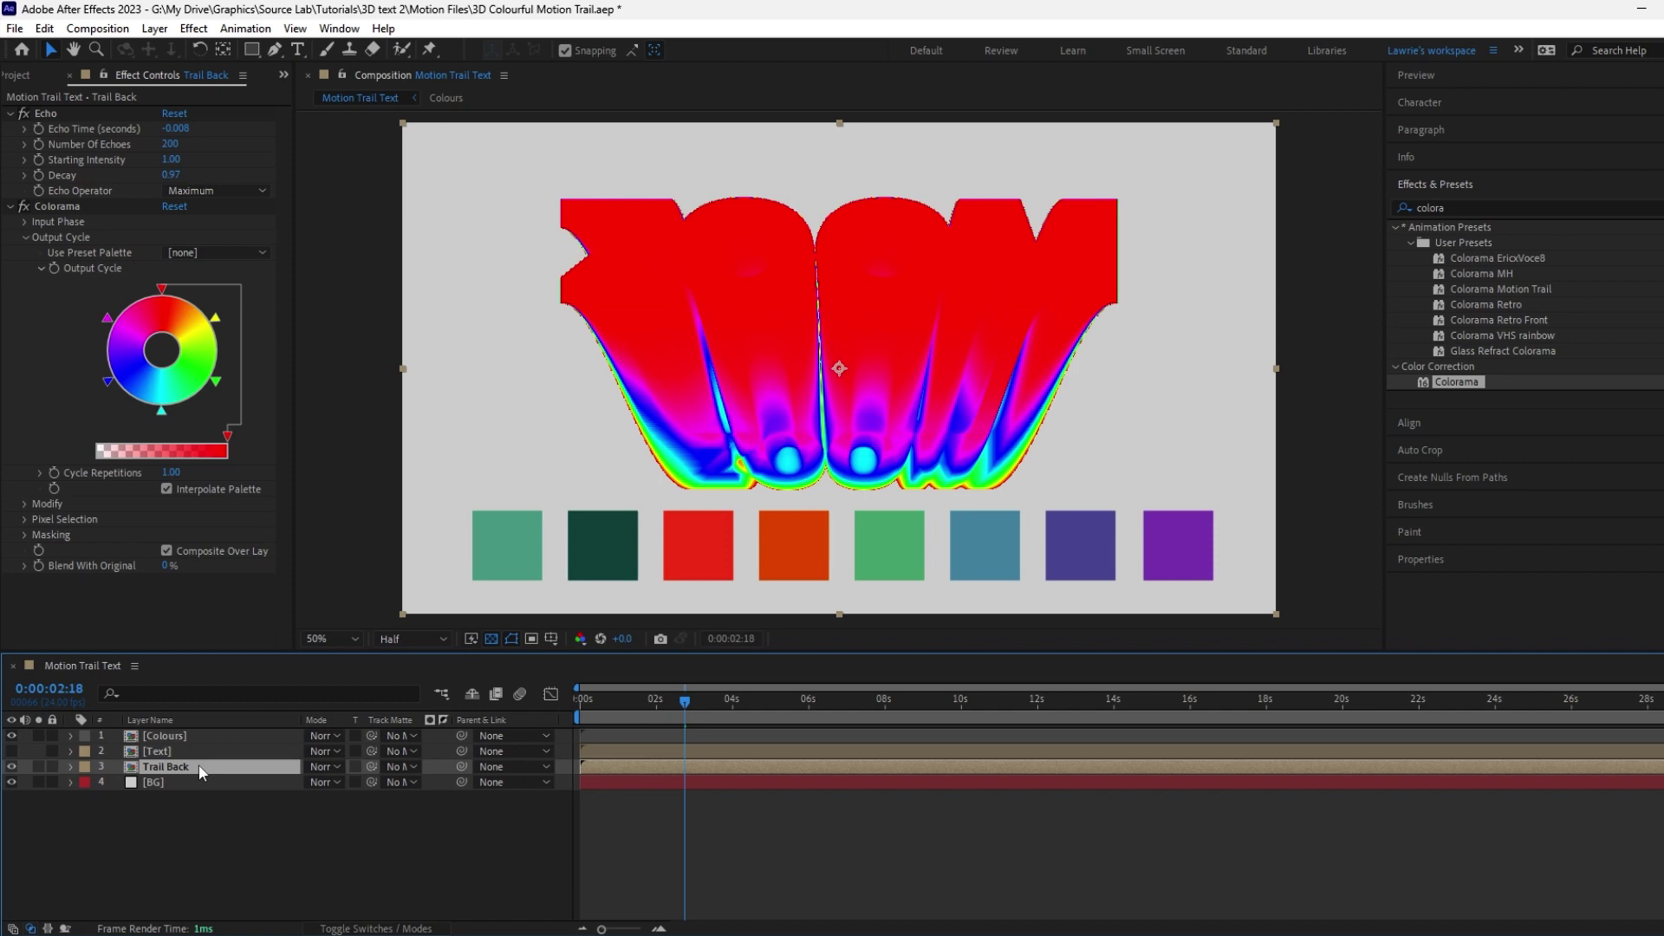
# Step: Recolour Colorama's red, yellow and green output-cycle triangles with red, orange and green swatches
pyautogui.doubleClick(162, 295)
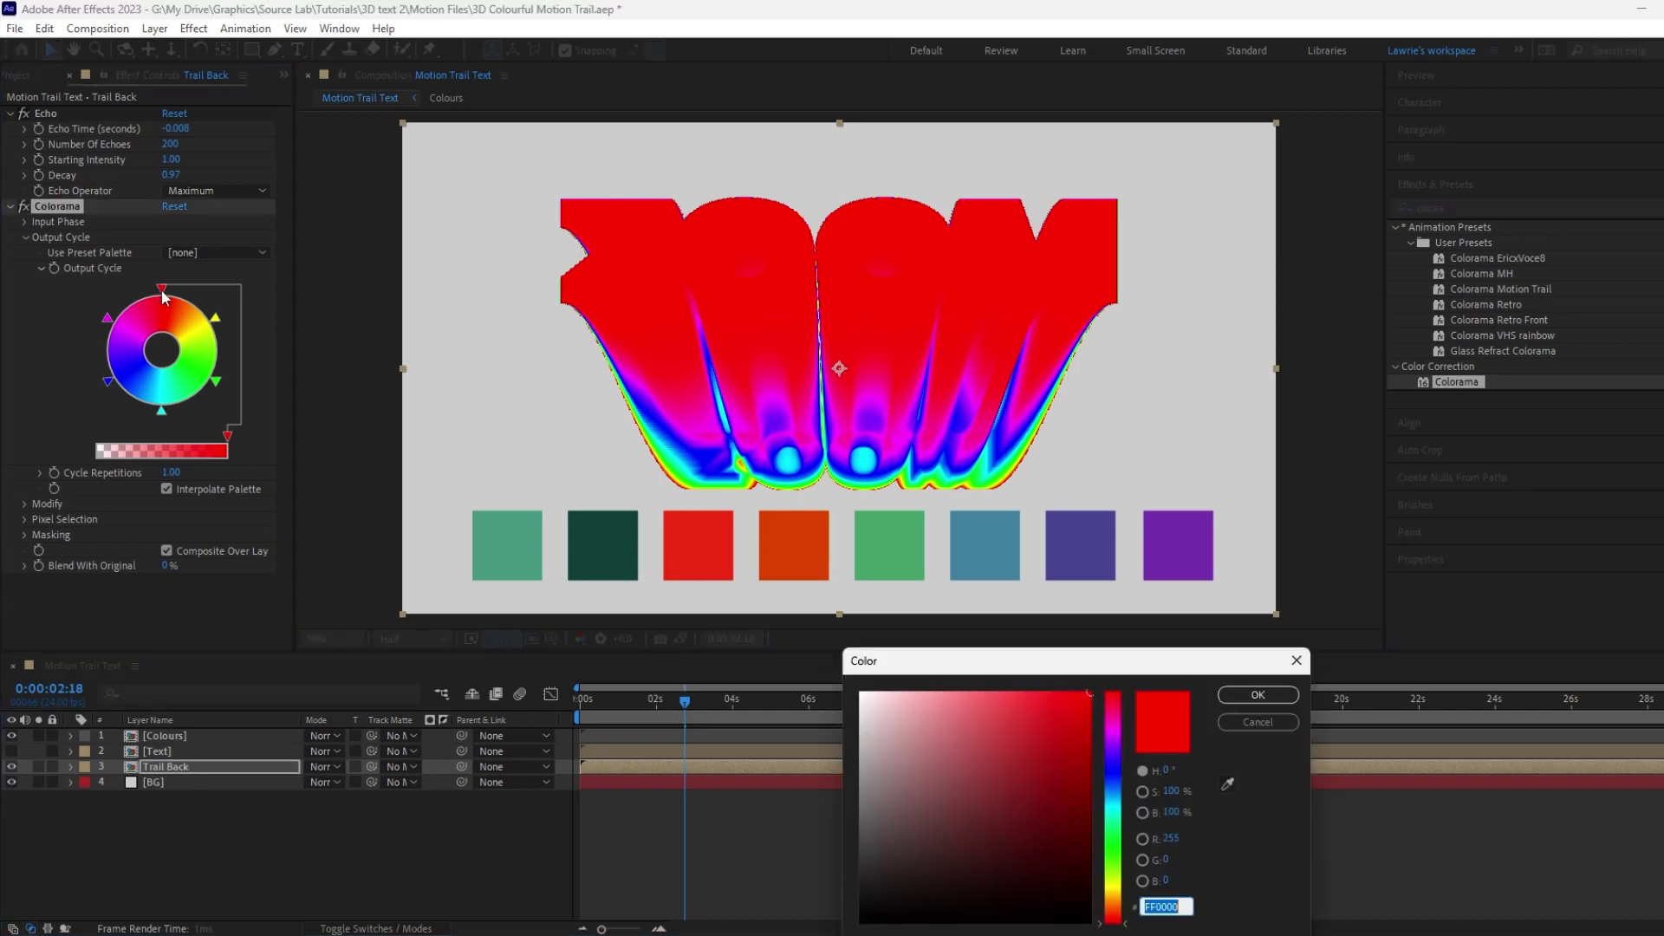
pyautogui.click(703, 545)
pyautogui.doubleClick(216, 317)
pyautogui.click(1227, 783)
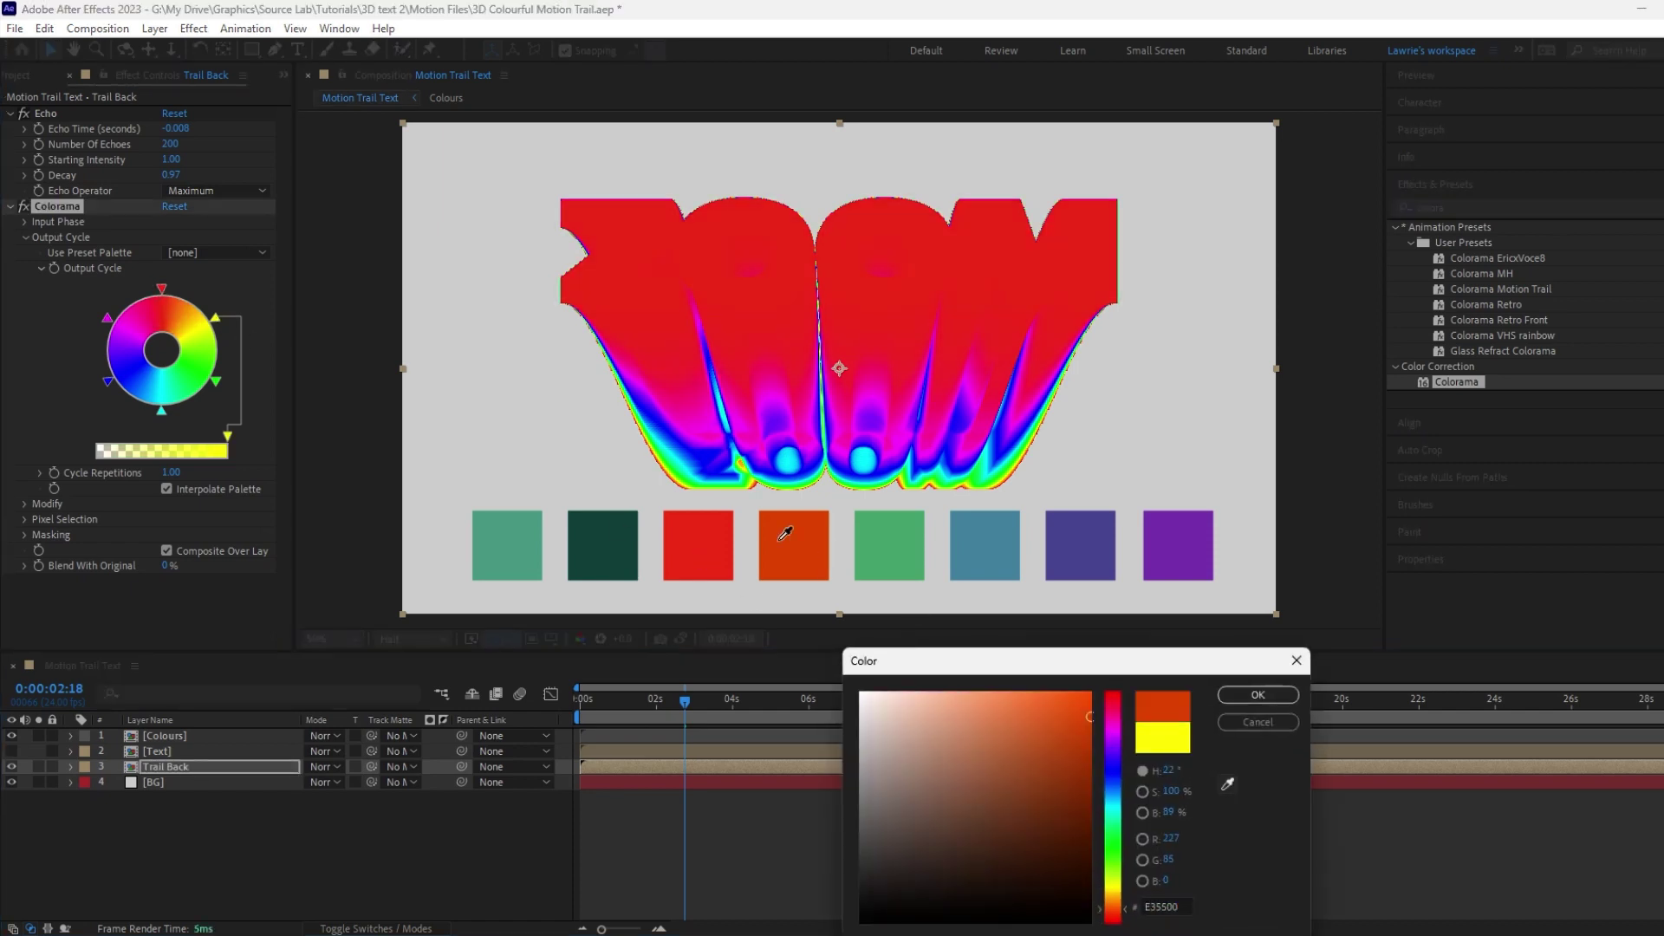
pyautogui.click(785, 533)
pyautogui.click(1257, 694)
pyautogui.doubleClick(215, 381)
pyautogui.click(1227, 784)
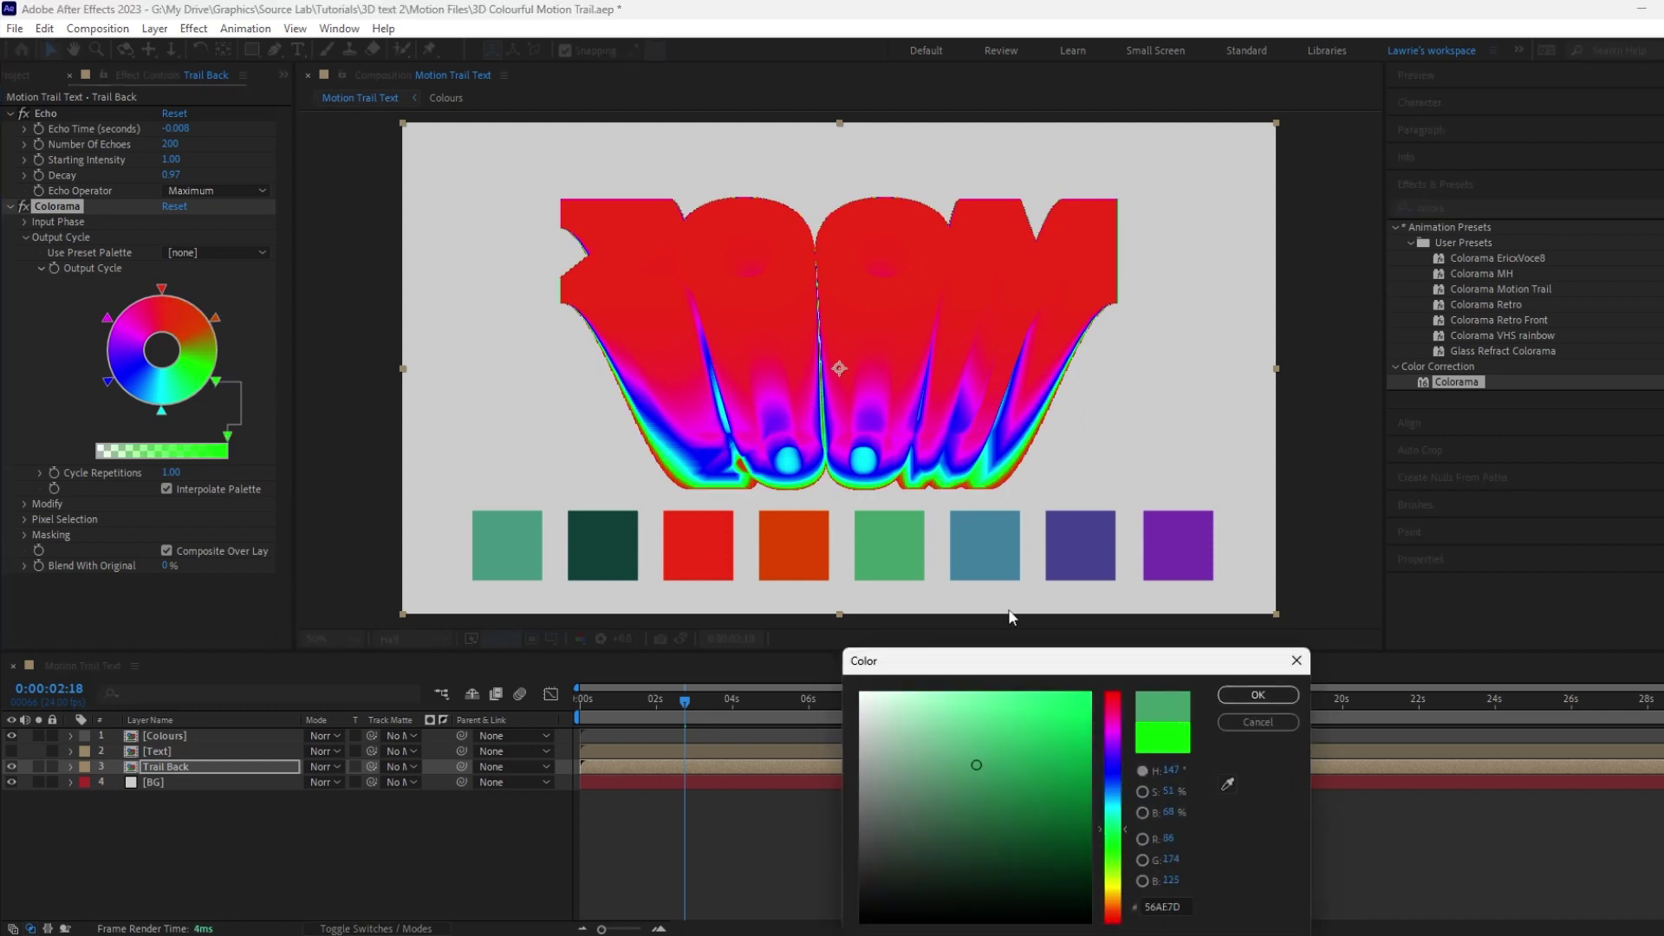
pyautogui.click(1258, 694)
# Step: Recolour the cyan, blue and last output-cycle triangles with teal, purple and purple swatches
pyautogui.doubleClick(161, 410)
pyautogui.click(1228, 783)
pyautogui.click(985, 544)
pyautogui.click(1258, 694)
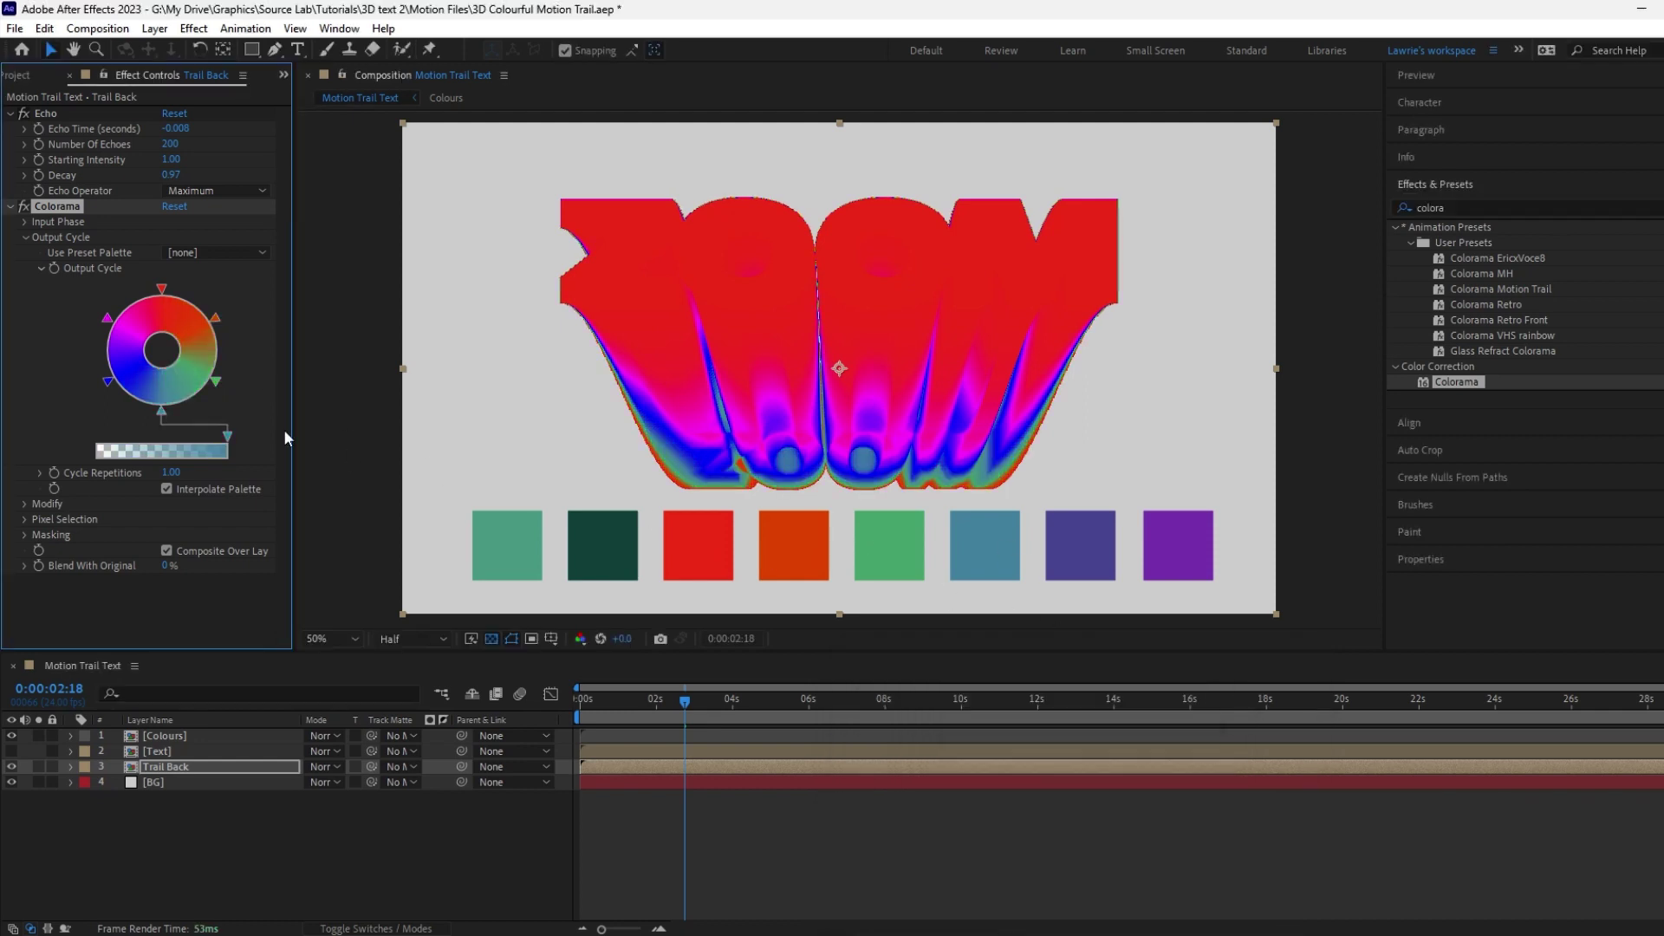
pyautogui.doubleClick(108, 381)
pyautogui.click(1227, 783)
pyautogui.click(1178, 545)
pyautogui.click(1258, 694)
pyautogui.click(108, 319)
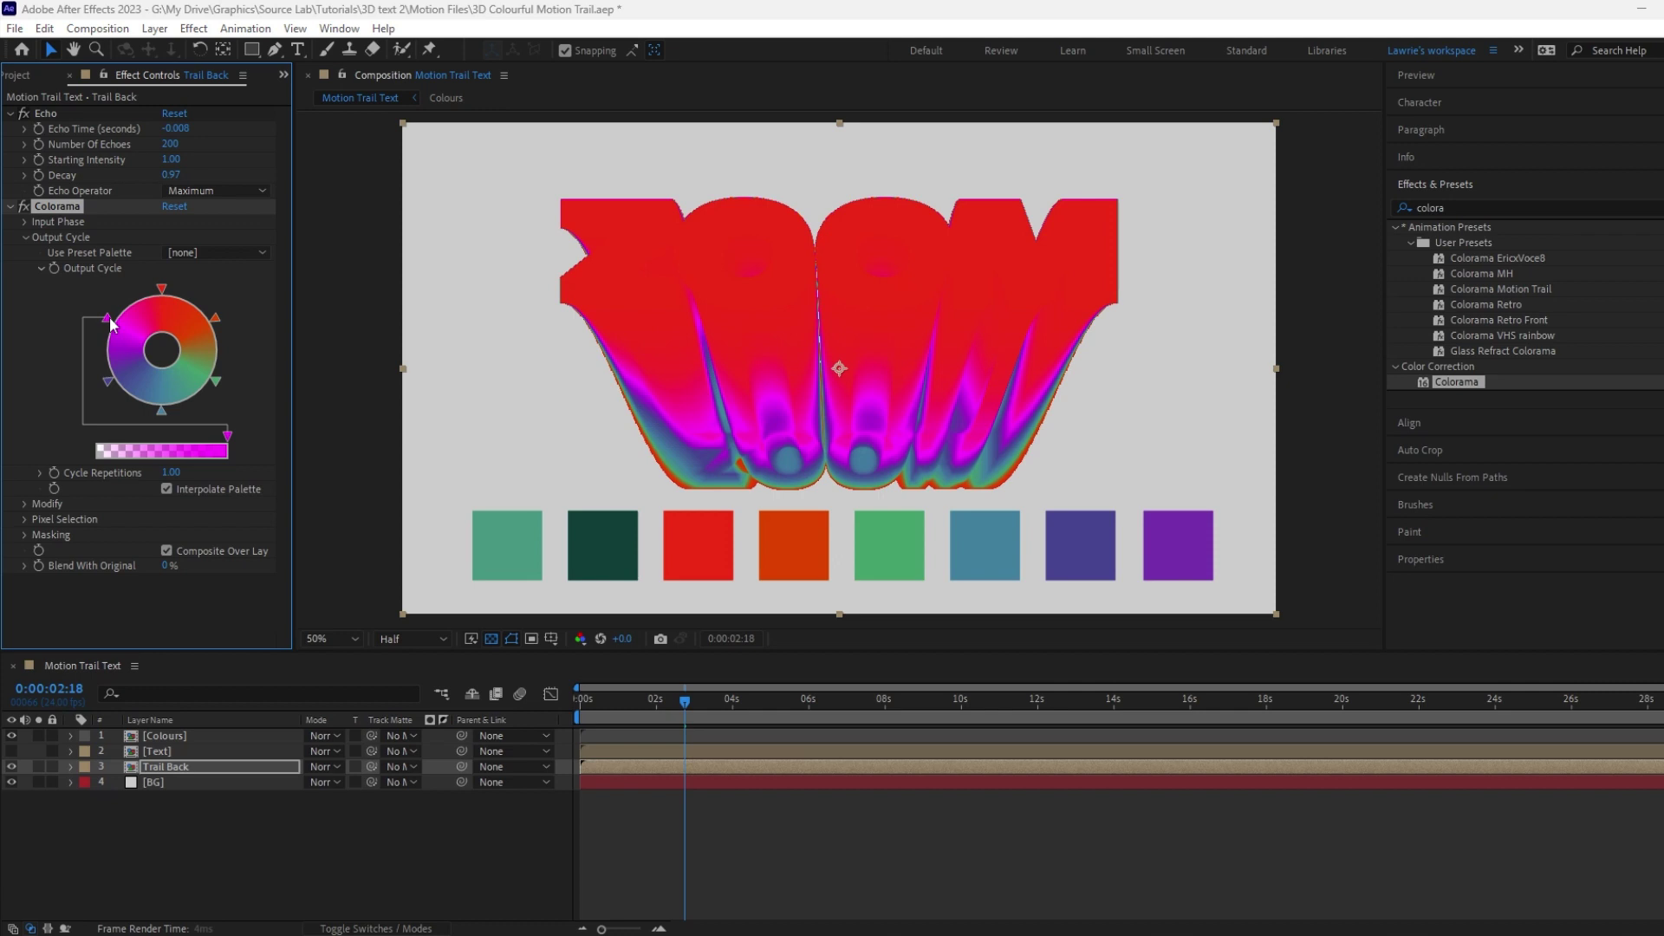
pyautogui.doubleClick(109, 321)
pyautogui.click(1227, 784)
pyautogui.click(1178, 544)
pyautogui.click(1258, 694)
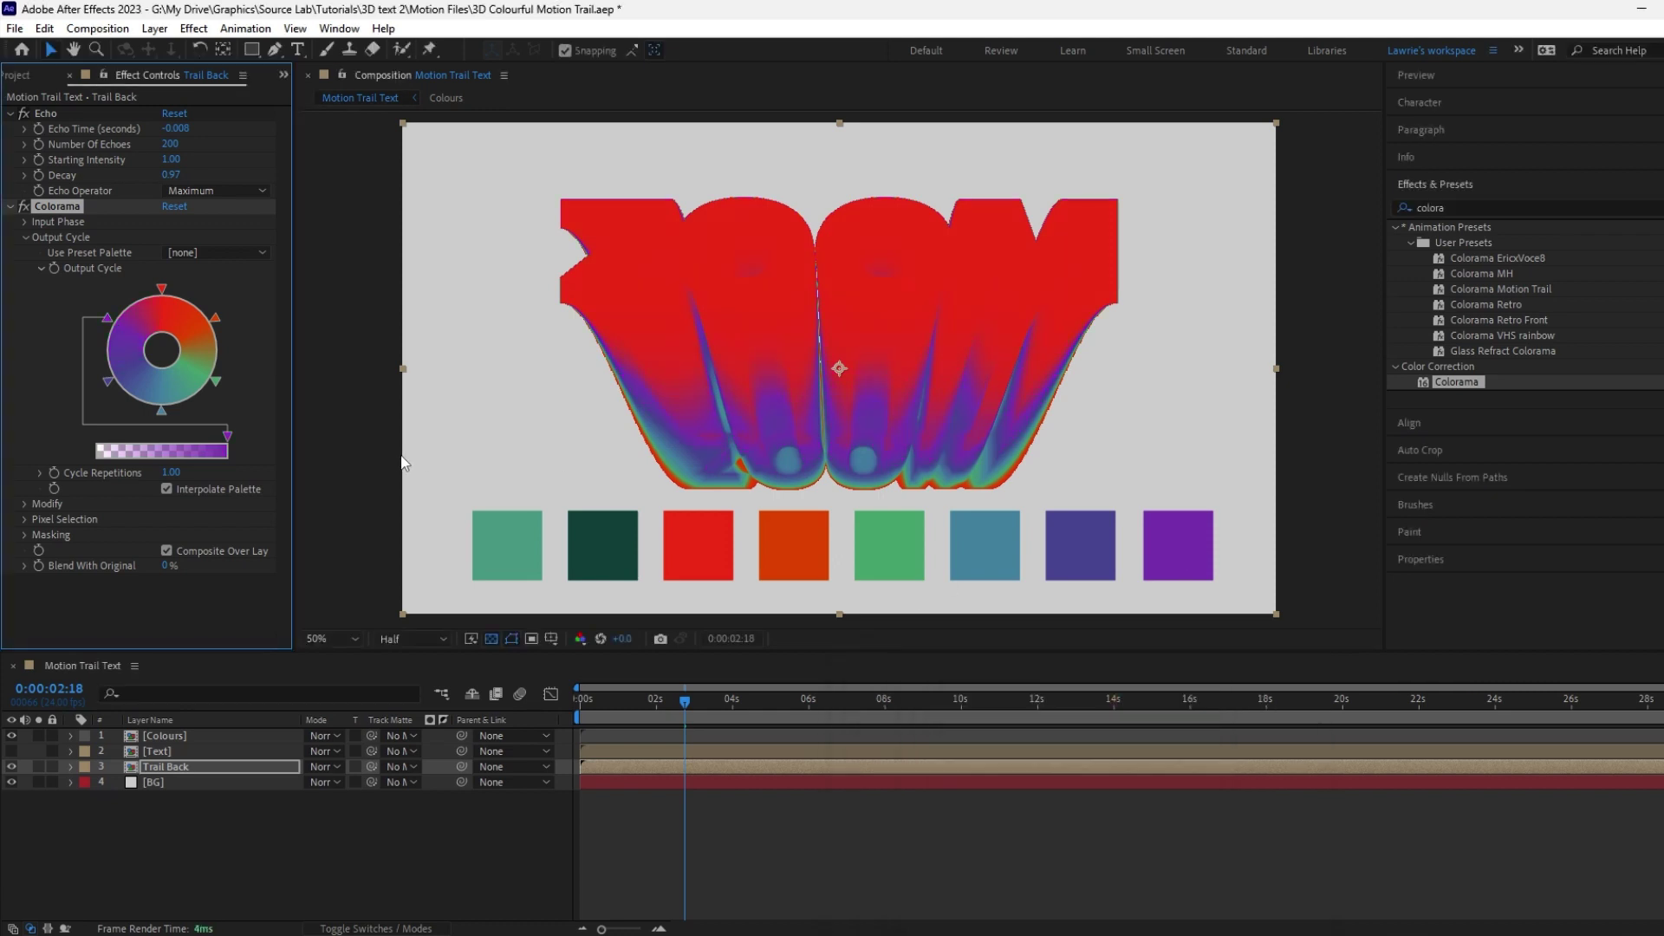
# Step: Set Colorama's Cycle Repetitions to 1.5
pyautogui.moveTo(171, 472); pyautogui.dragTo(224, 476)
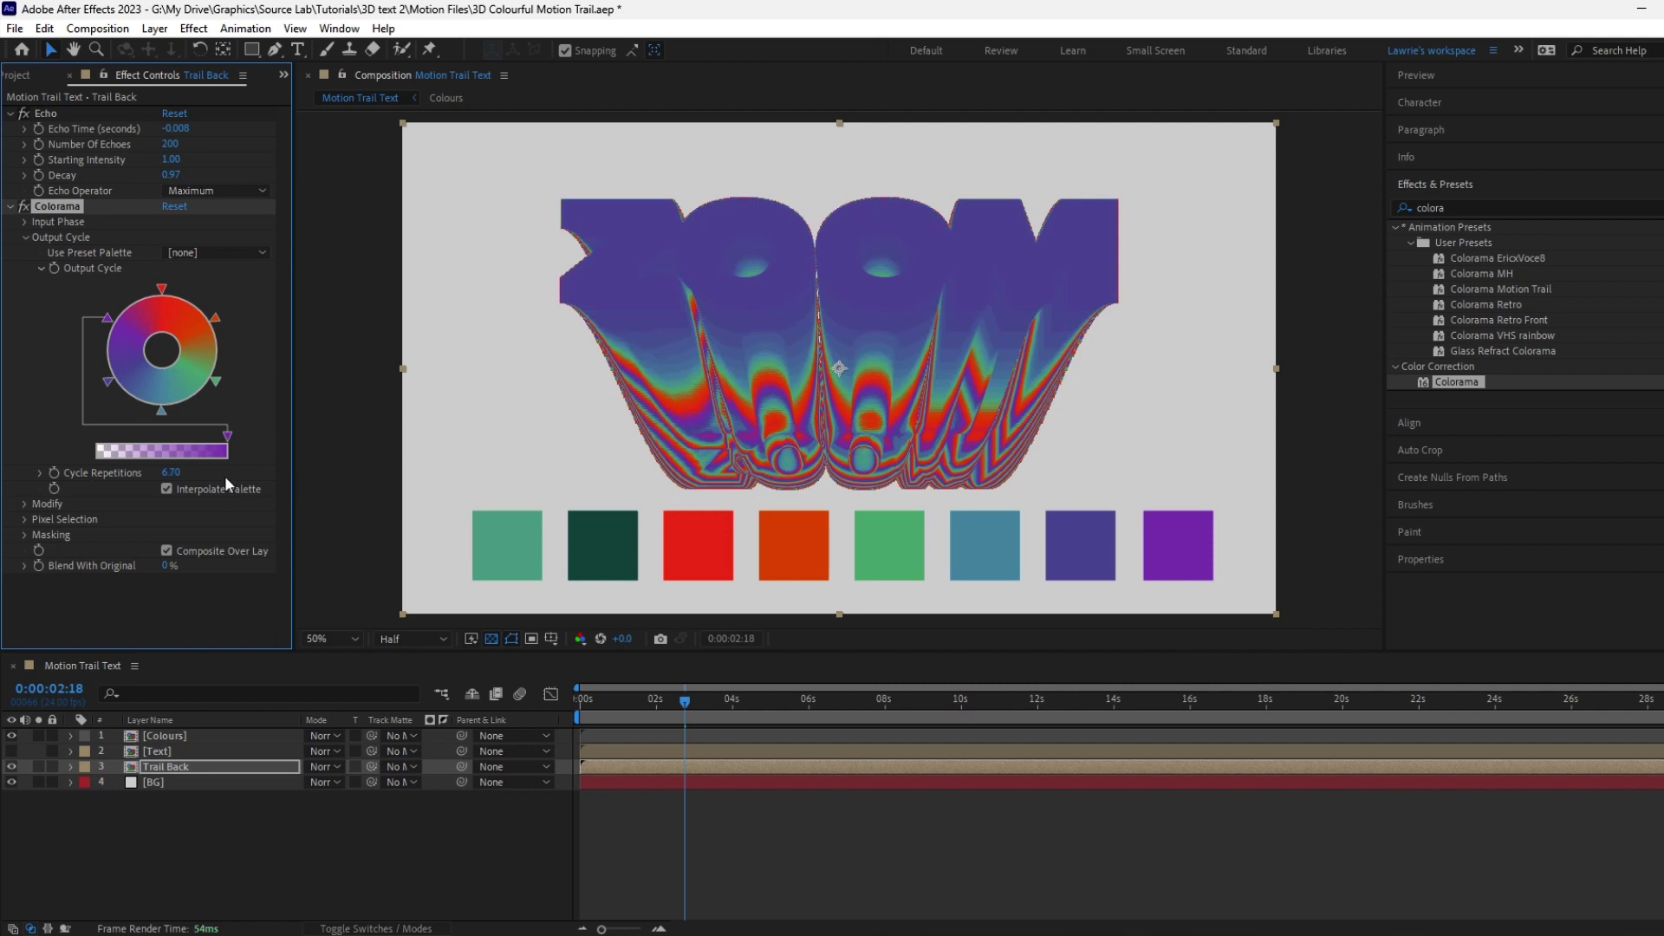
pyautogui.hotkey('ctrl', 'z')
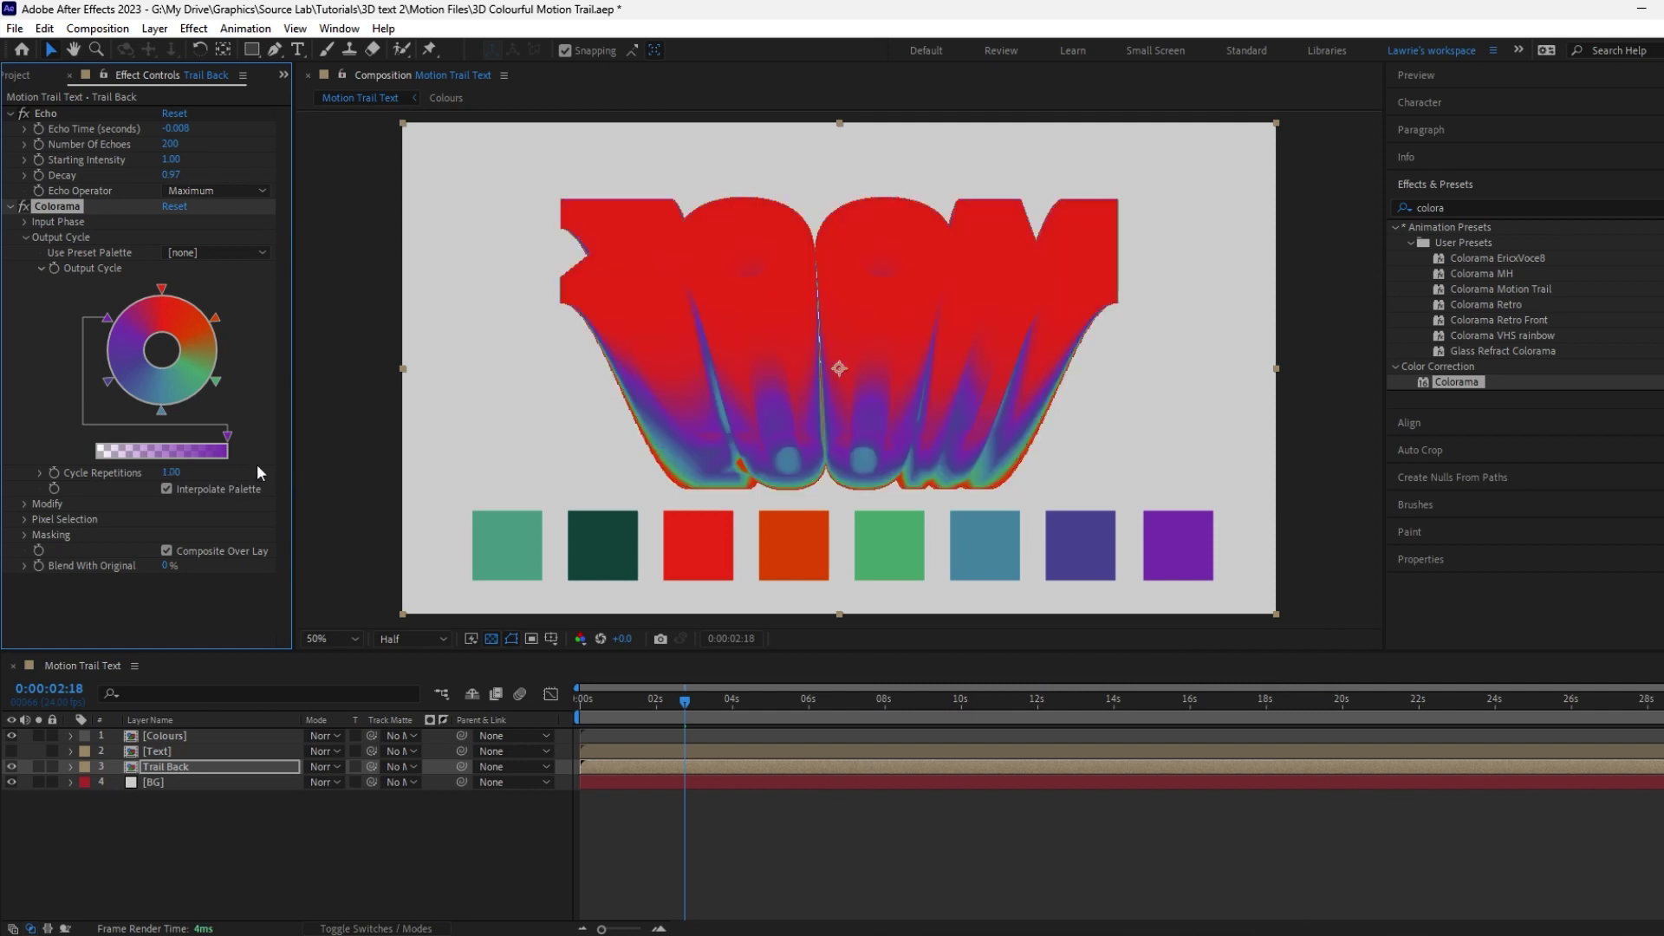
pyautogui.click(171, 473)
pyautogui.write('1.5')
pyautogui.press('Return')
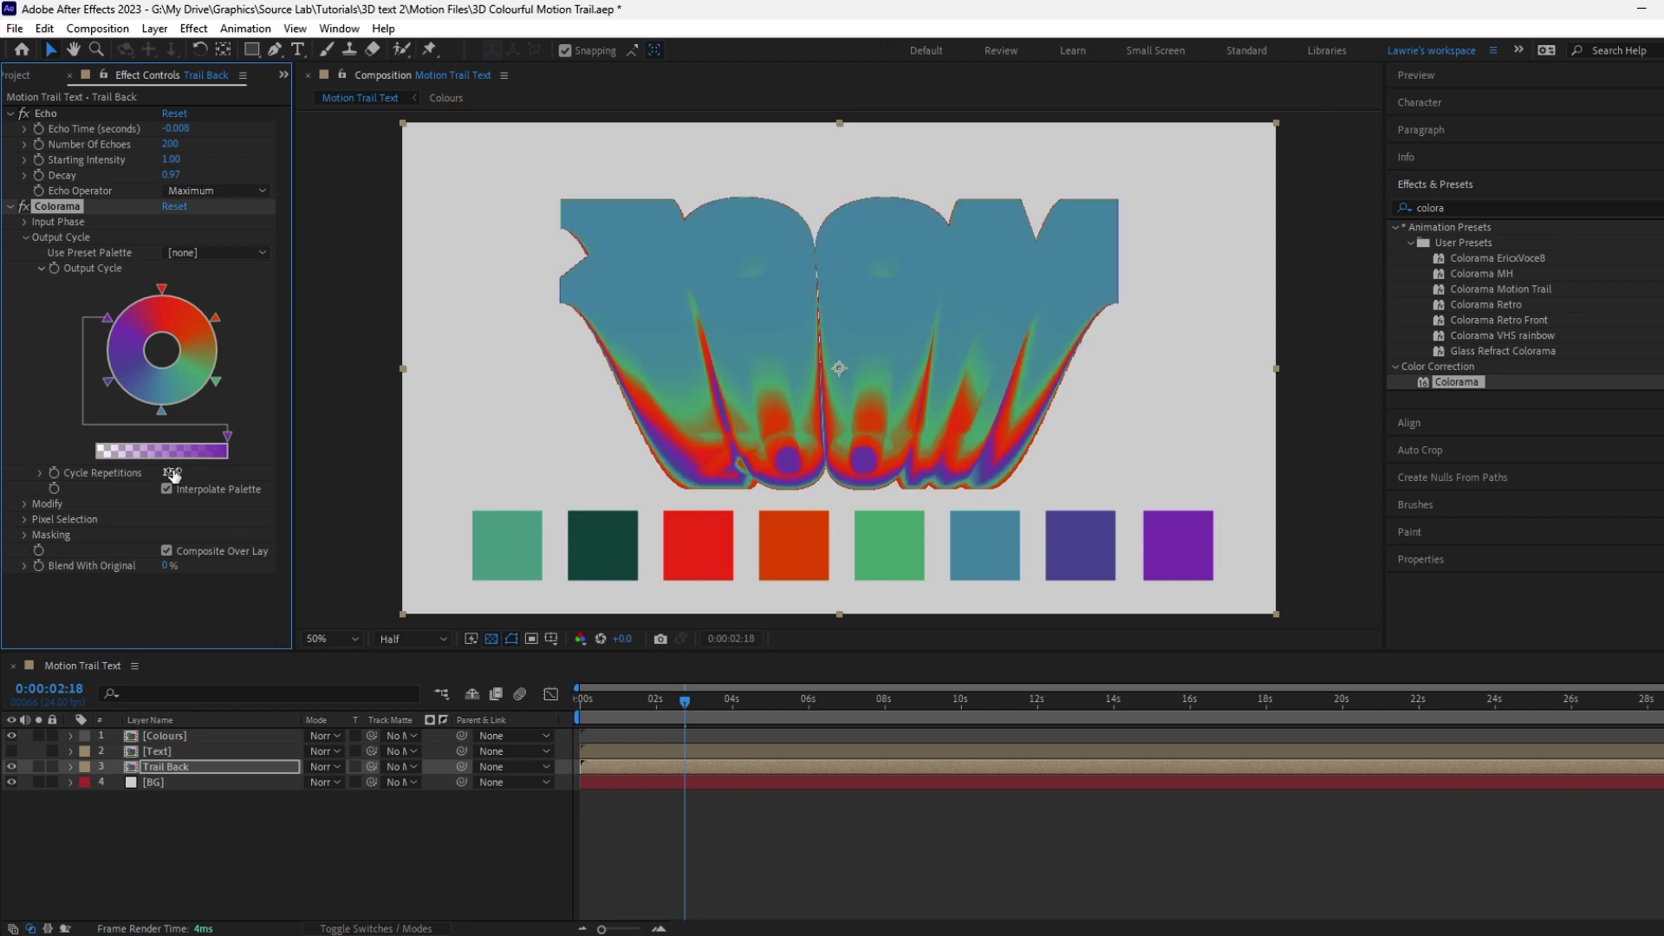
# Step: Show the ZOOM text, hide the swatches, and duplicate Trail Back as 'Trail Front'
pyautogui.click(11, 751)
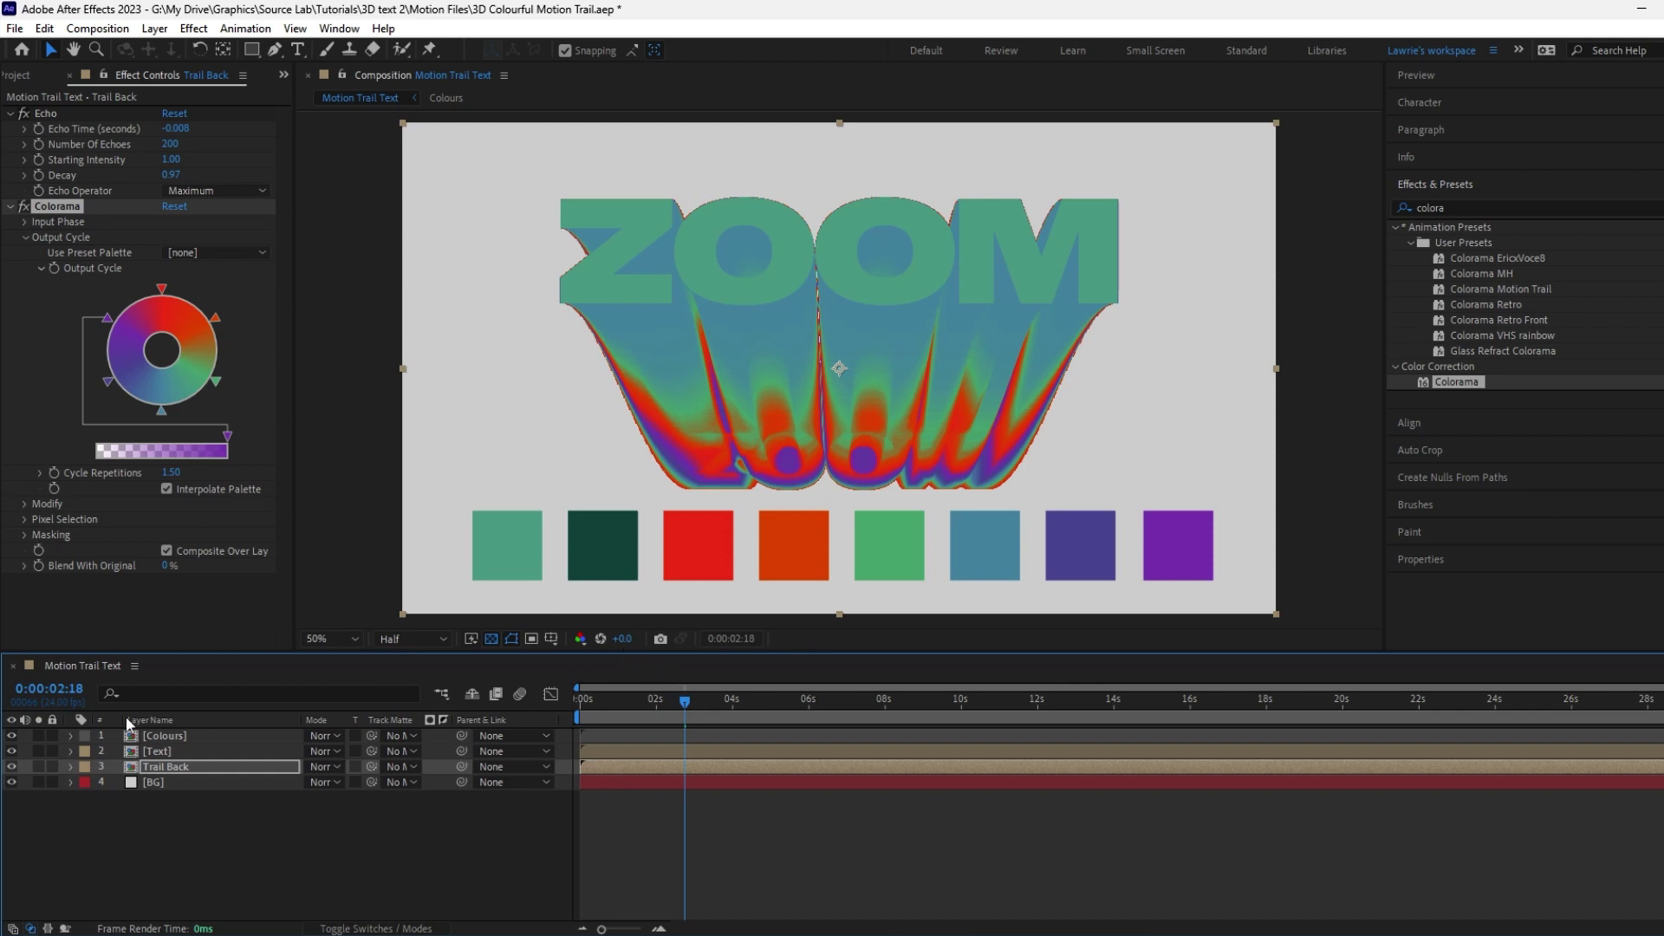
pyautogui.click(11, 736)
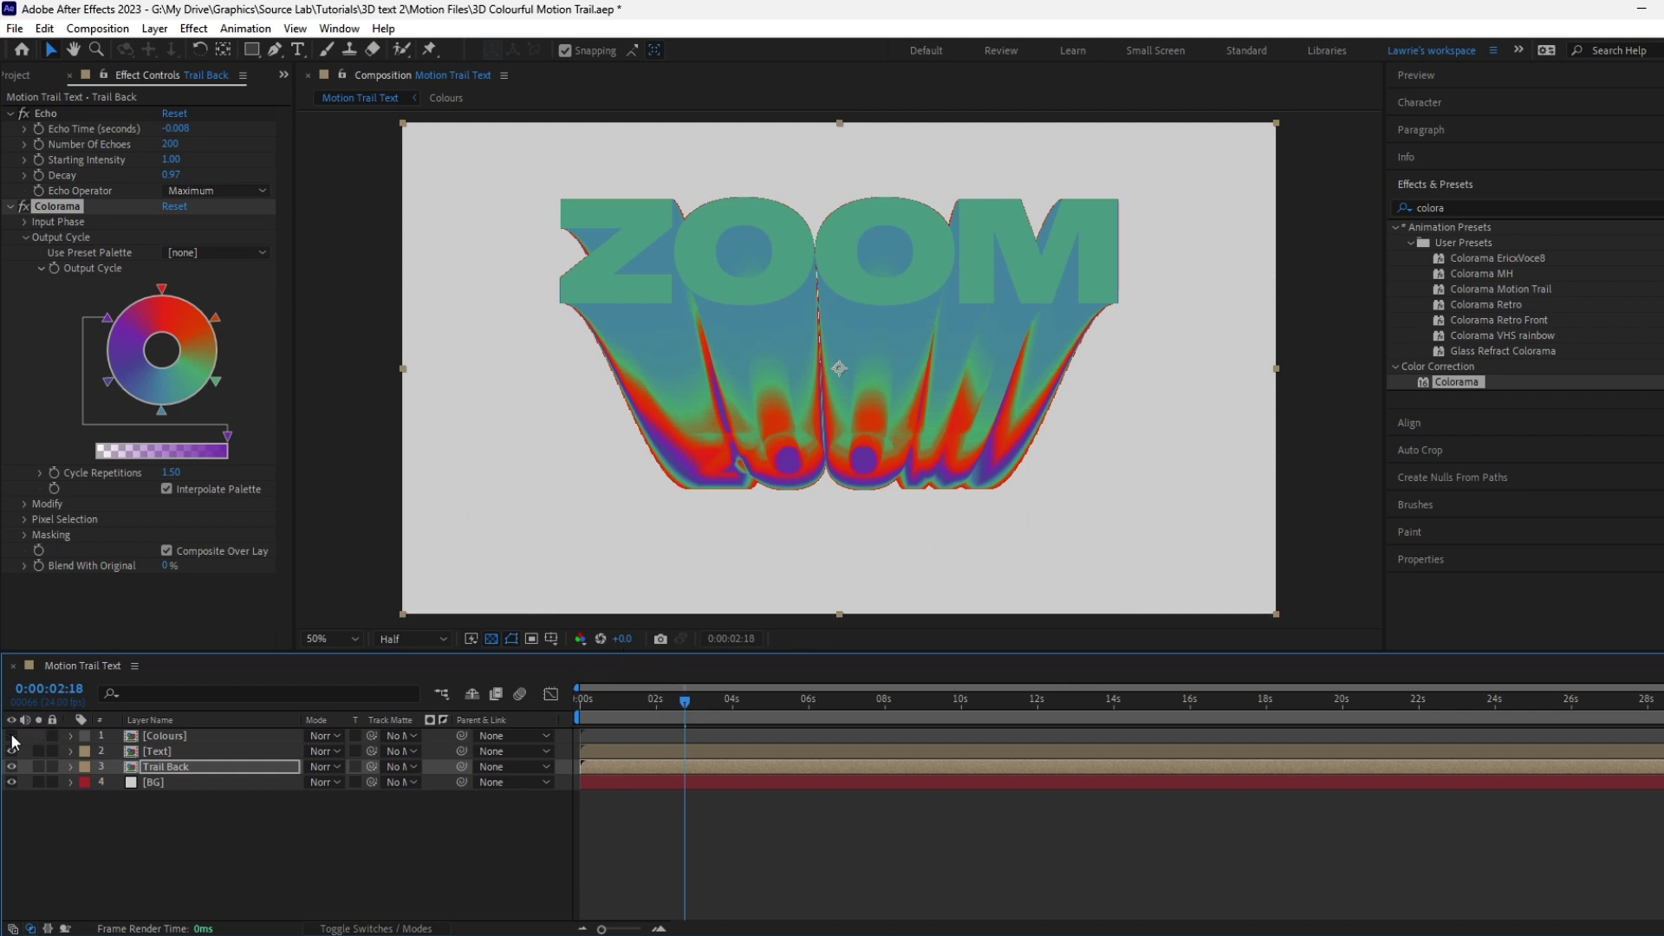
pyautogui.click(163, 766)
pyautogui.hotkey('ctrl', 'd')
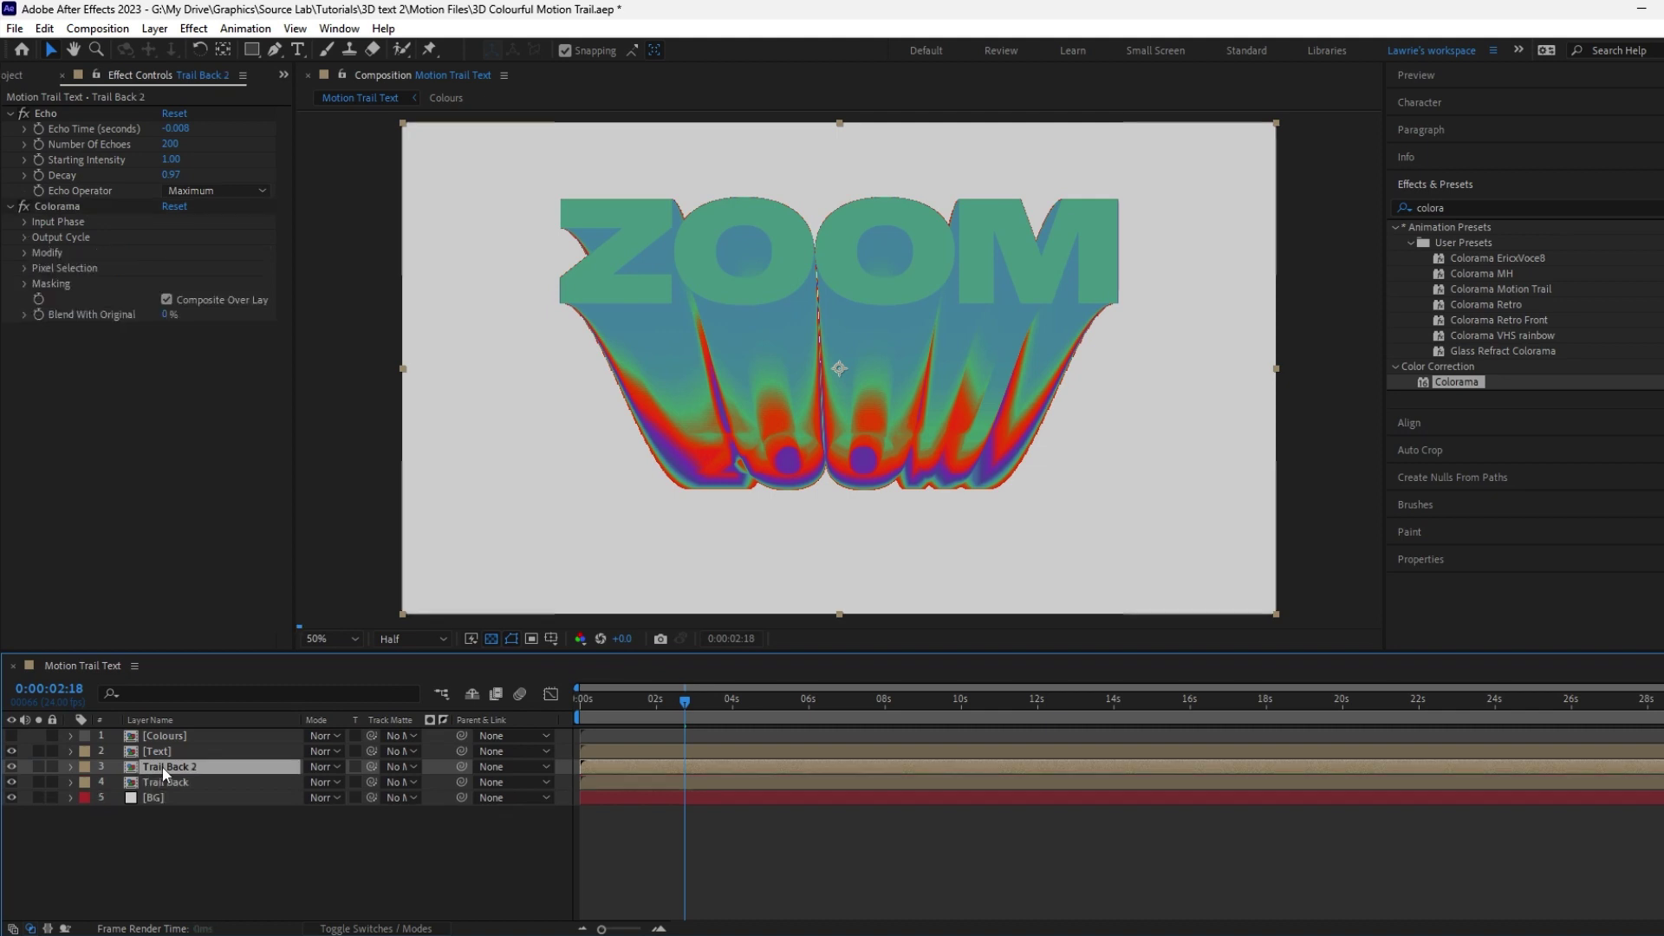
pyautogui.press('Return')
pyautogui.press('End')
pyautogui.press('BackSpace')
pyautogui.press('BackSpace')
pyautogui.press('BackSpace')
pyautogui.press('BackSpace')
pyautogui.press('BackSpace')
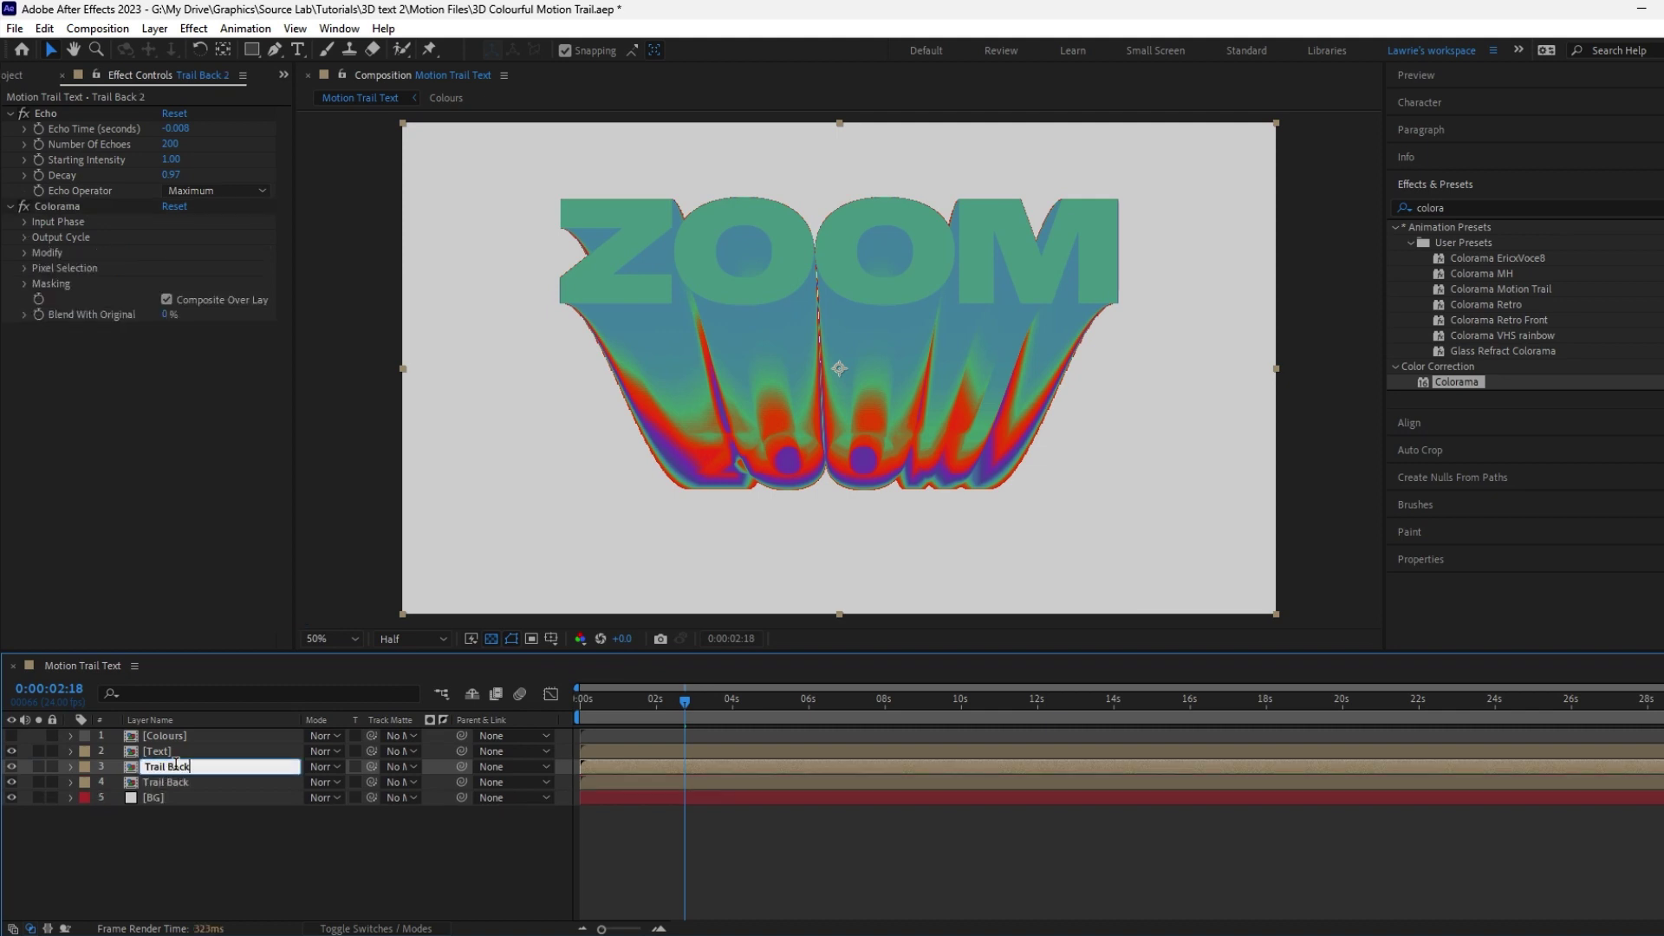
pyautogui.press('BackSpace')
pyautogui.write('Front')
pyautogui.press('Return')
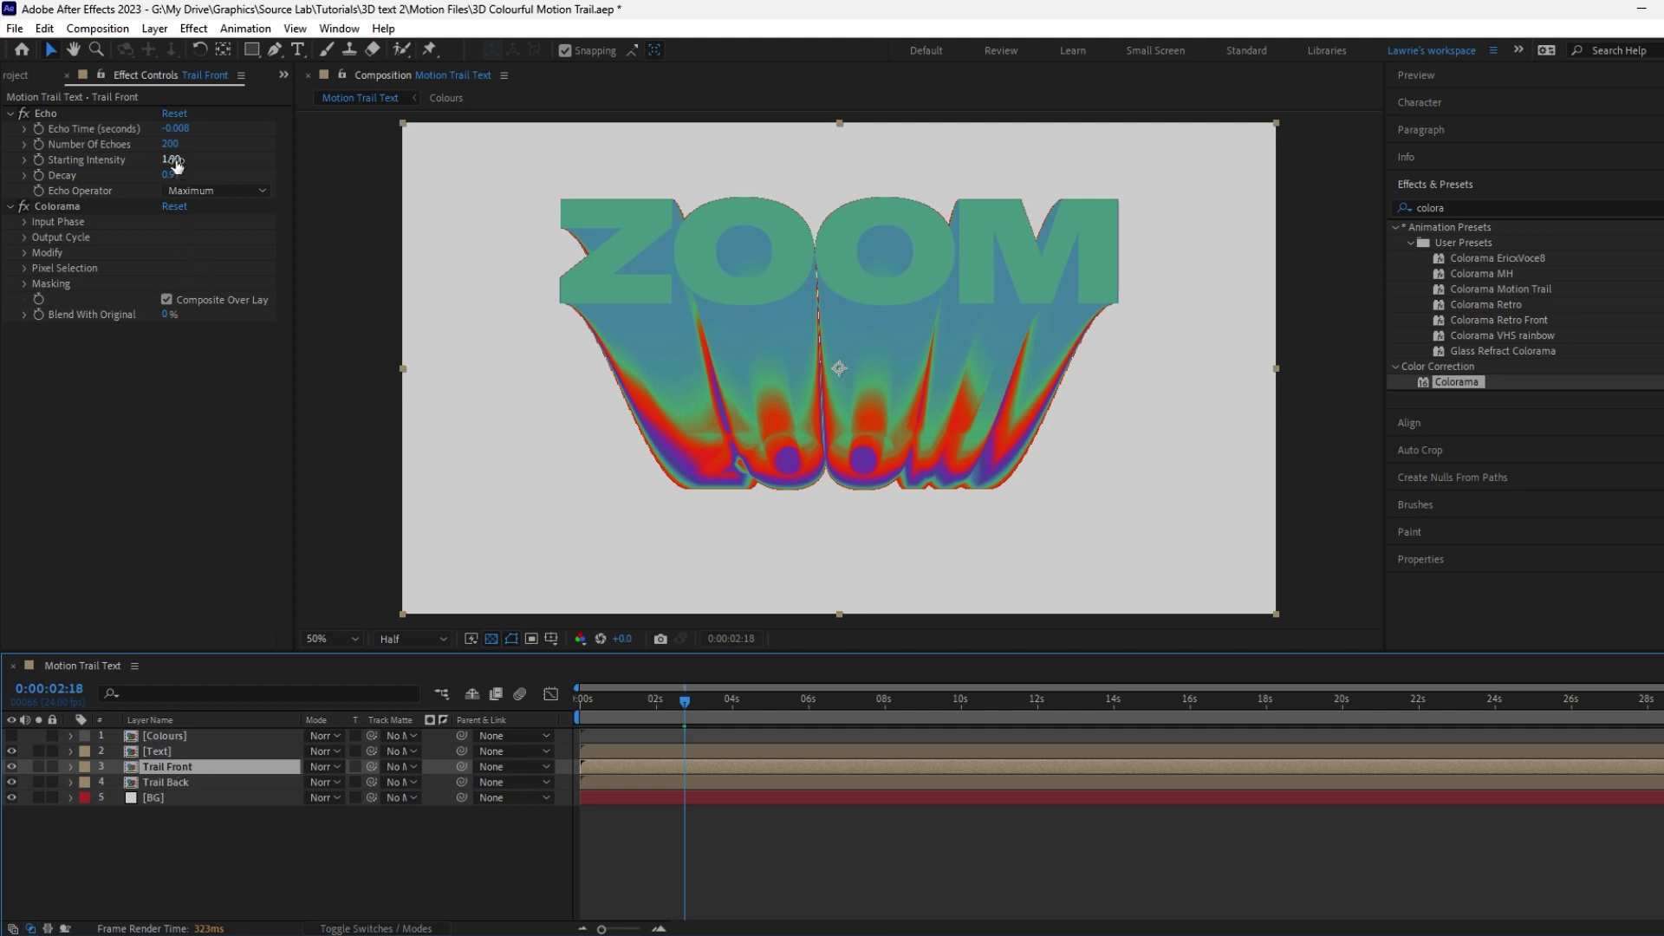
# Step: Give Trail Front's Echo an echo time of -0.018, 30 echoes and 0.88 decay
pyautogui.click(177, 129)
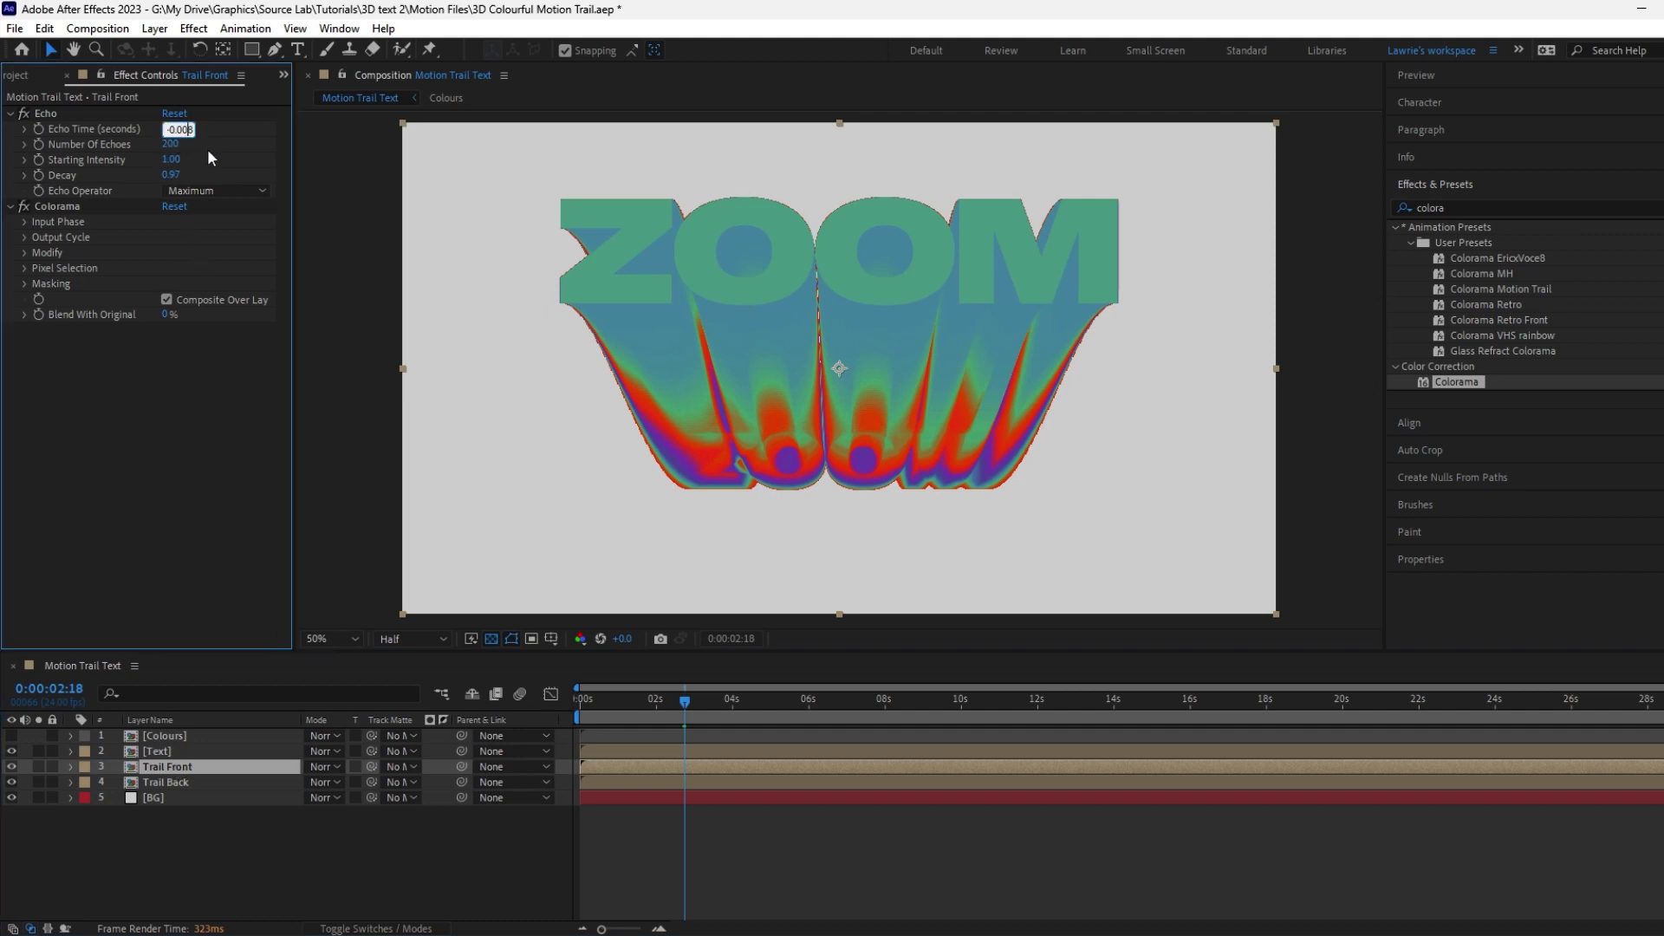
pyautogui.write('-0.018')
pyautogui.press('Return')
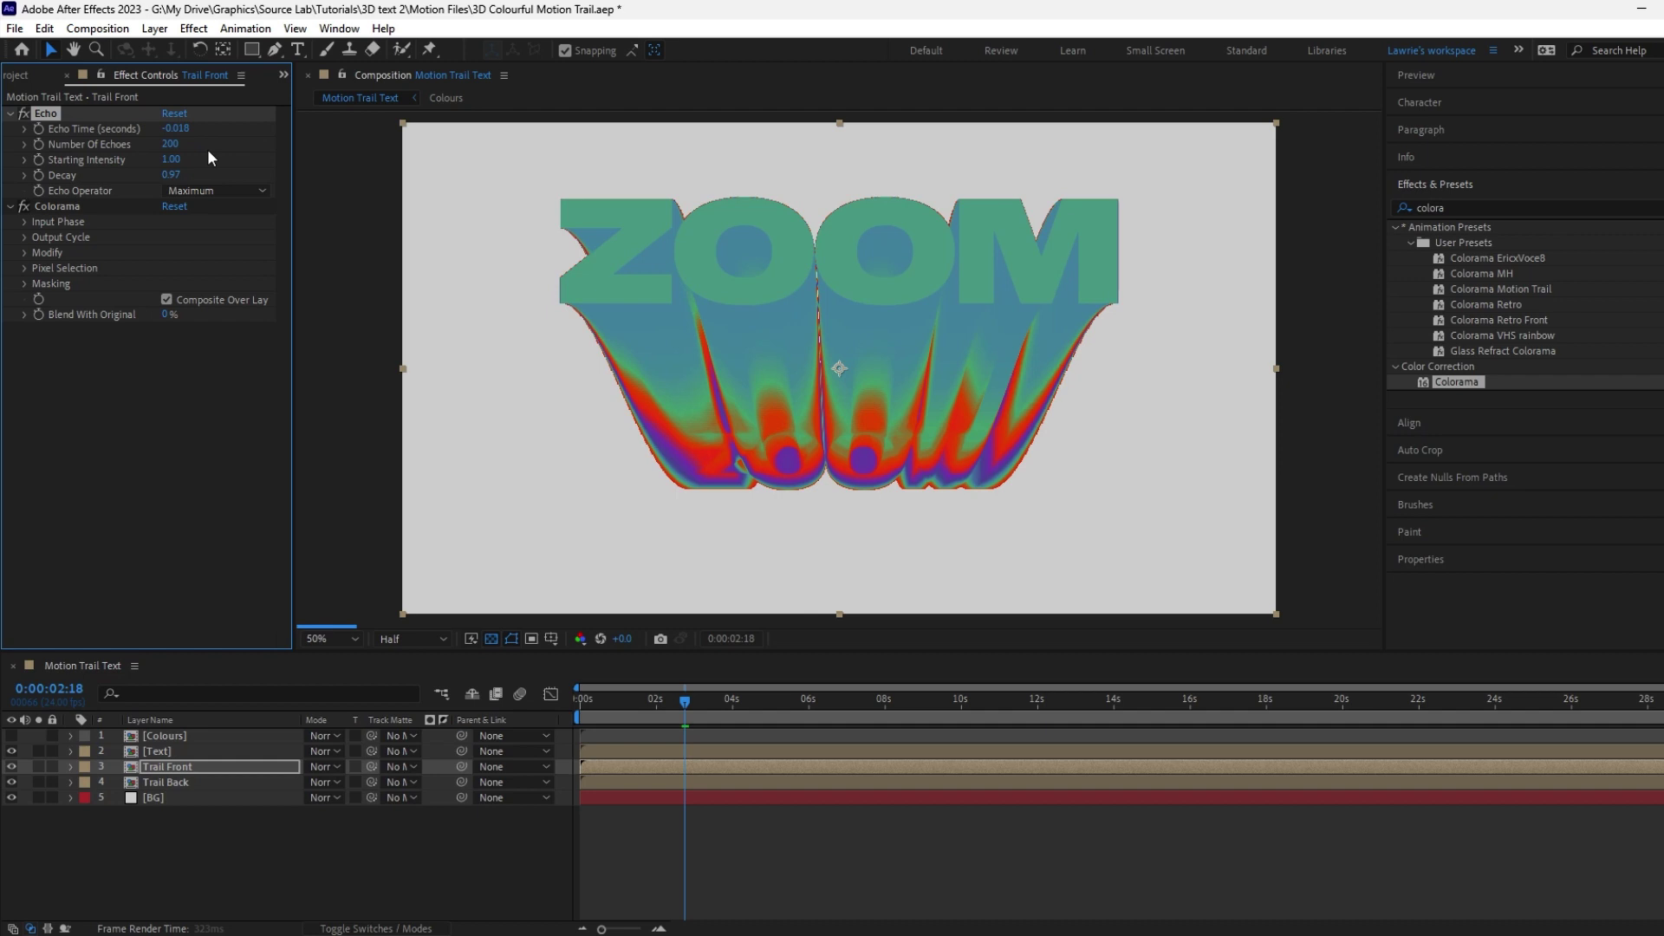
pyautogui.click(173, 143)
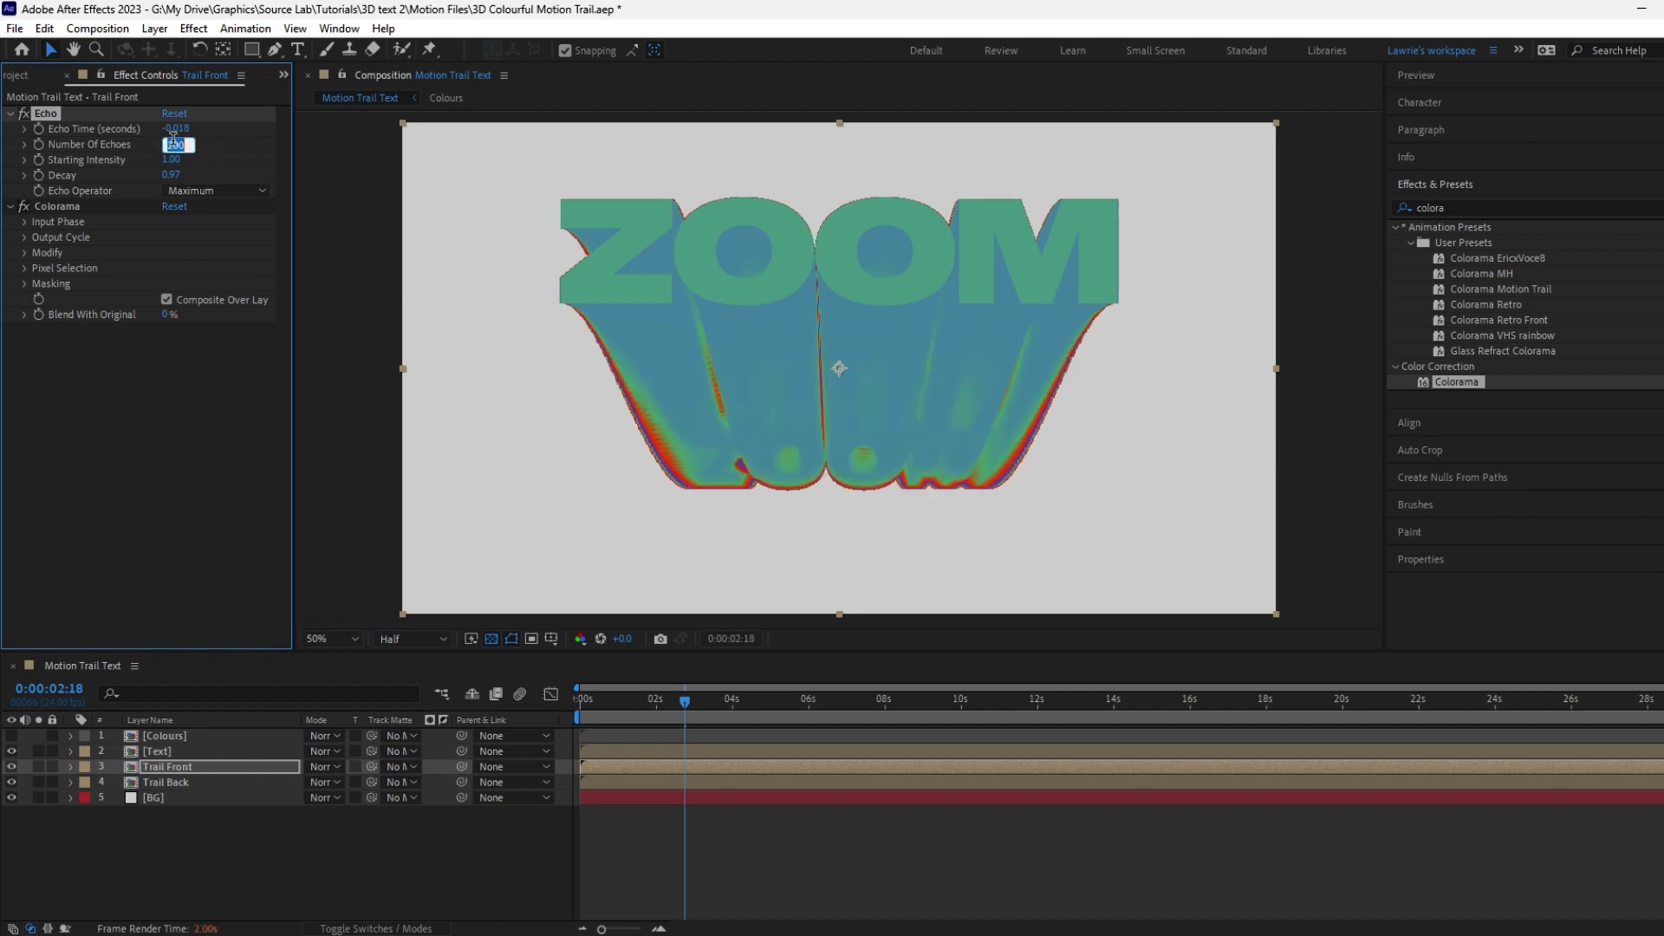
pyautogui.write('300')
pyautogui.press('Return')
pyautogui.click(174, 175)
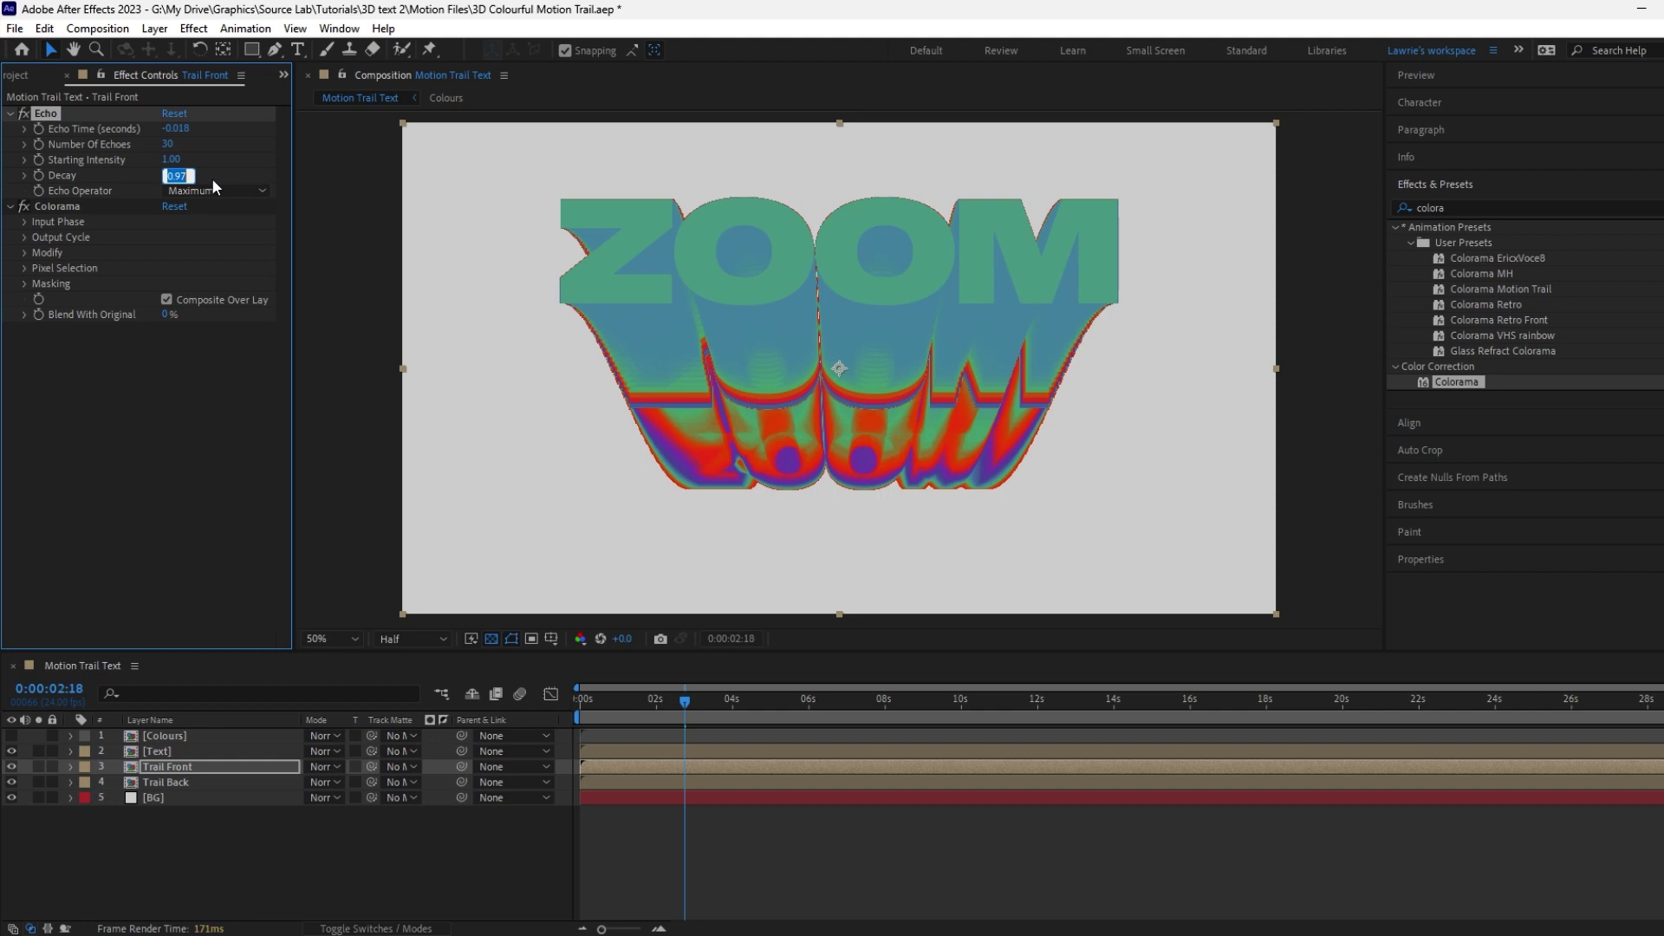
pyautogui.write('0.88')
pyautogui.press('Return')
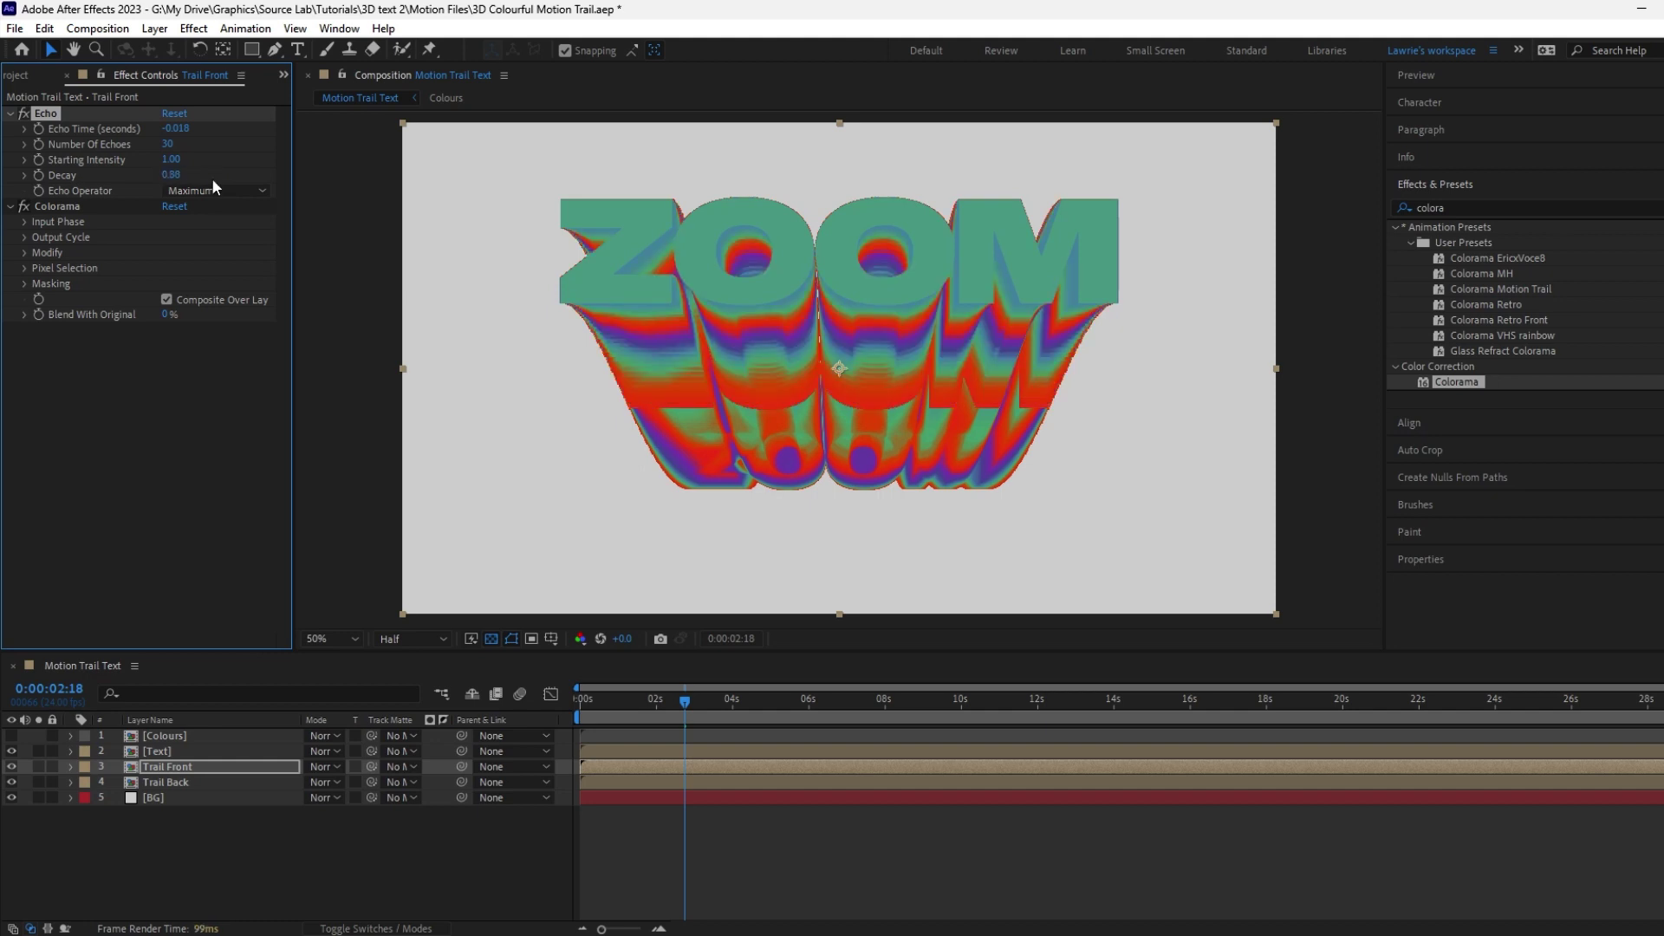
# Step: Swap Trail Front's Colorama for a Fill effect sampled from the dark green swatch
pyautogui.click(69, 210)
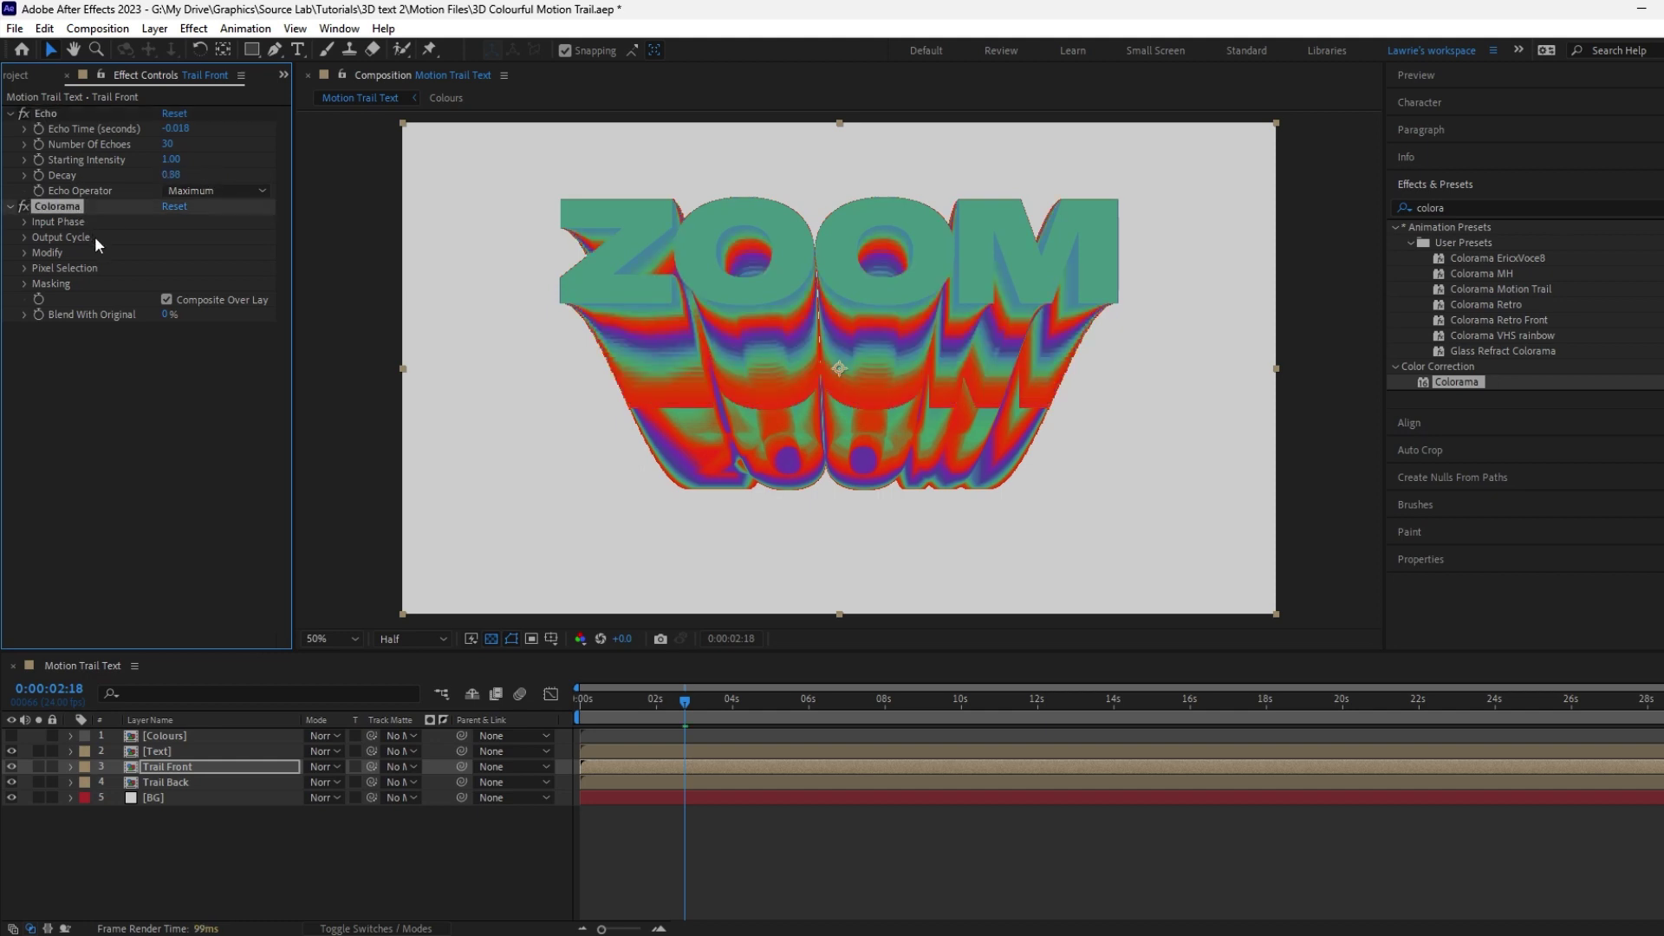
pyautogui.press('Delete')
pyautogui.click(1484, 208)
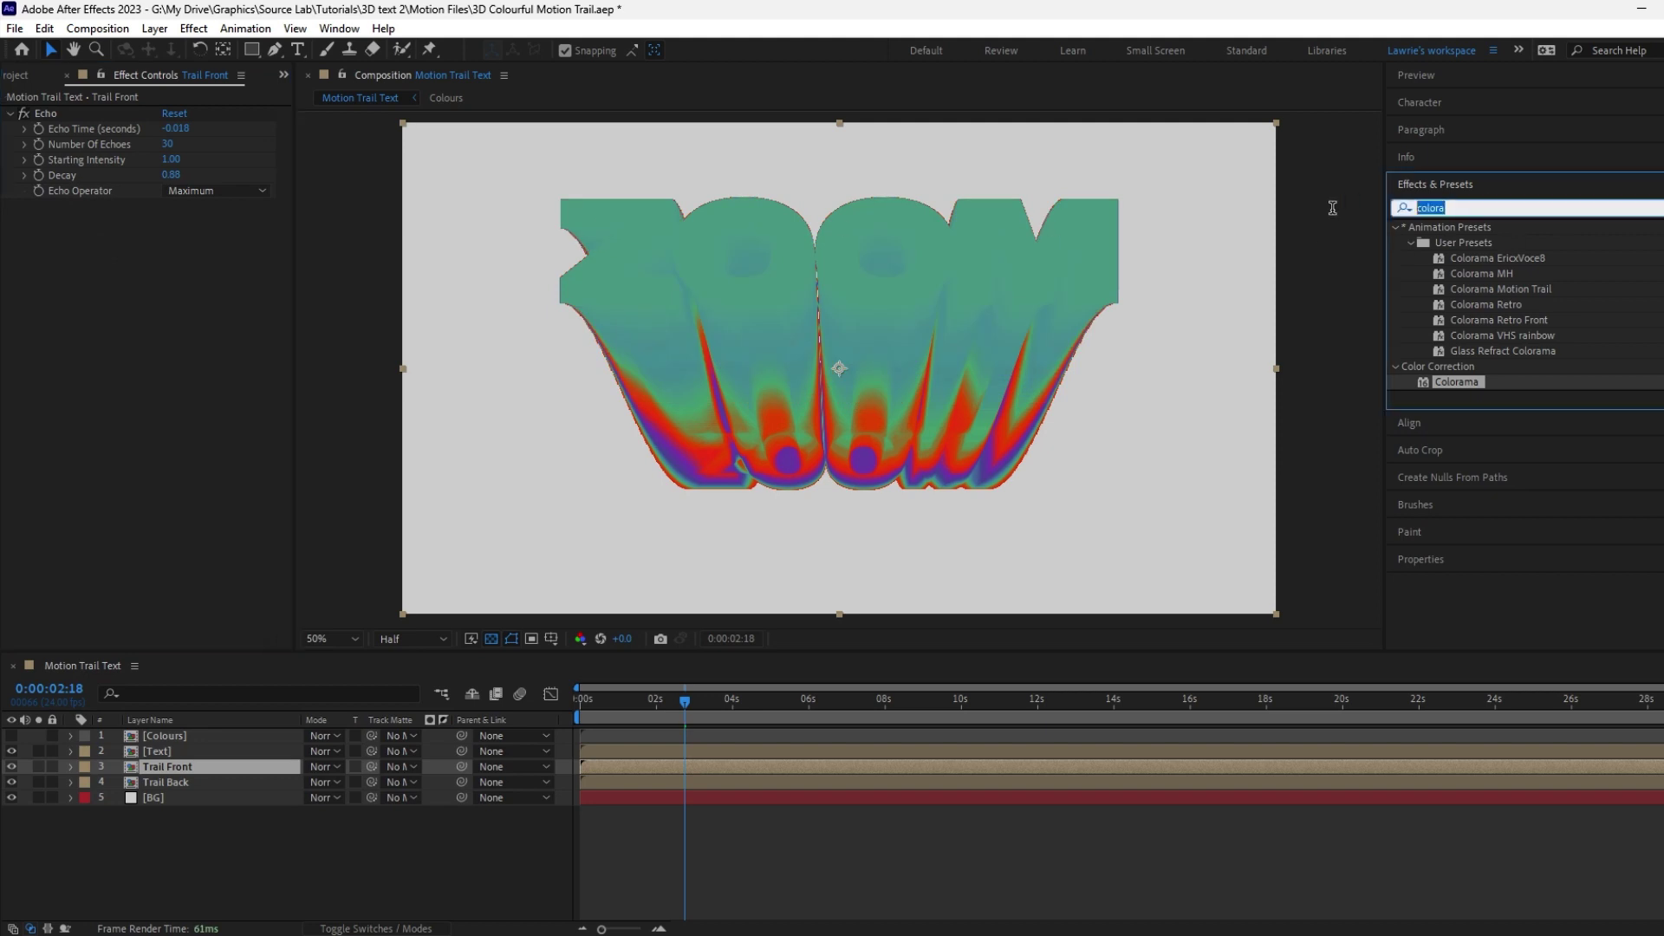
pyautogui.write('fill')
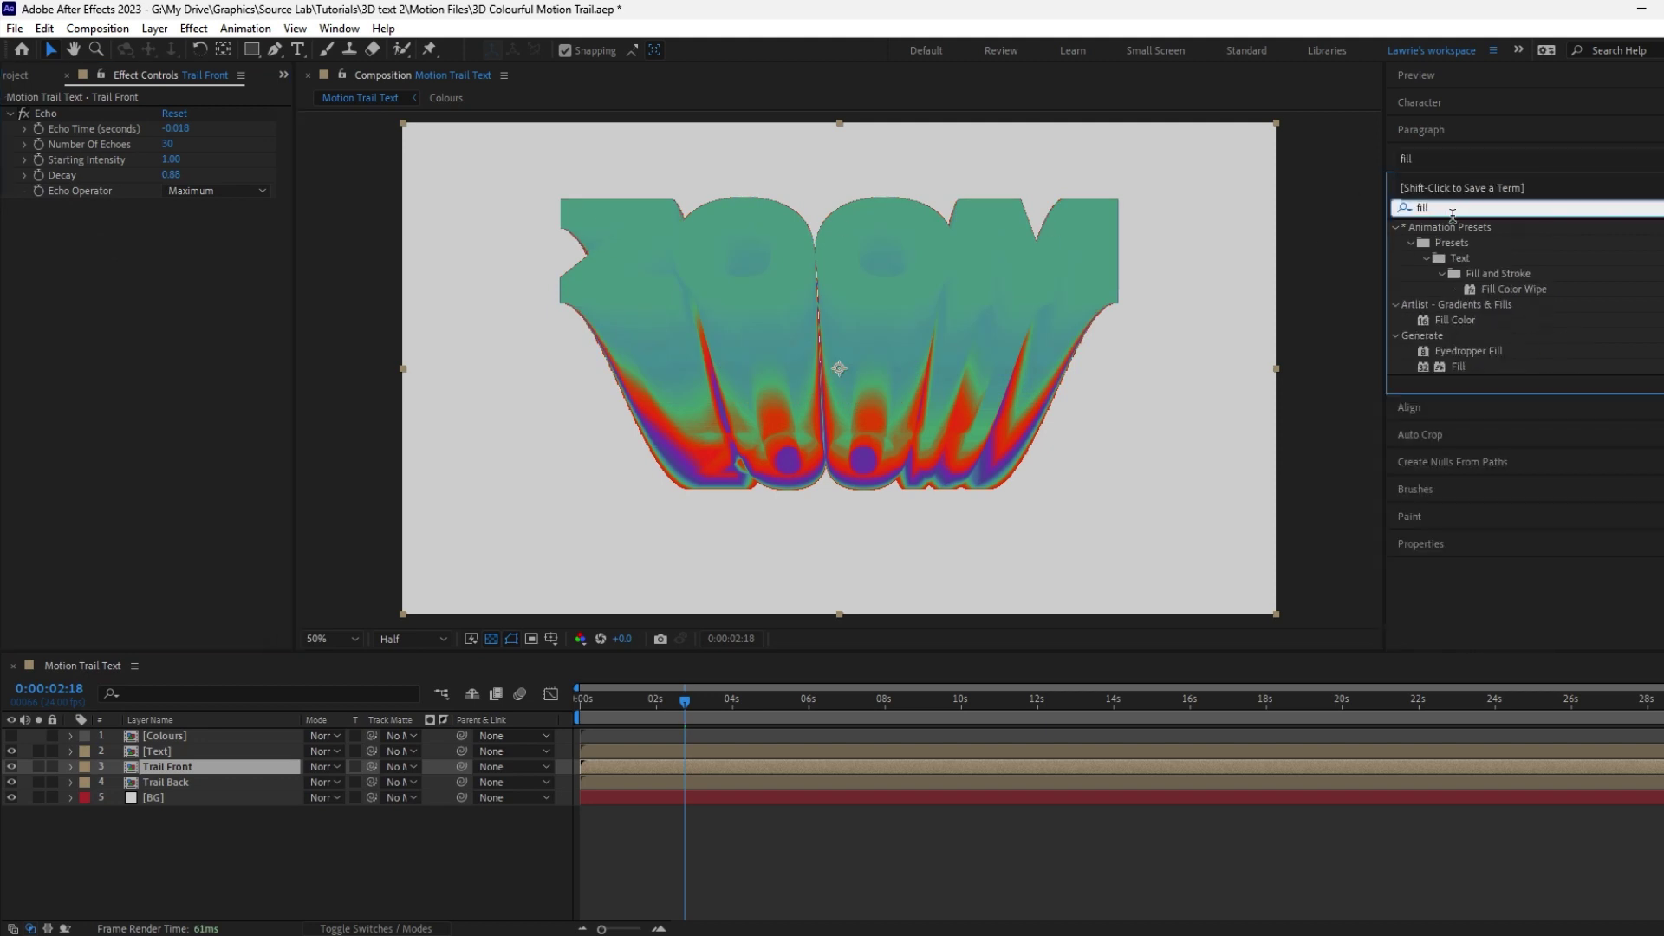
pyautogui.doubleClick(1459, 367)
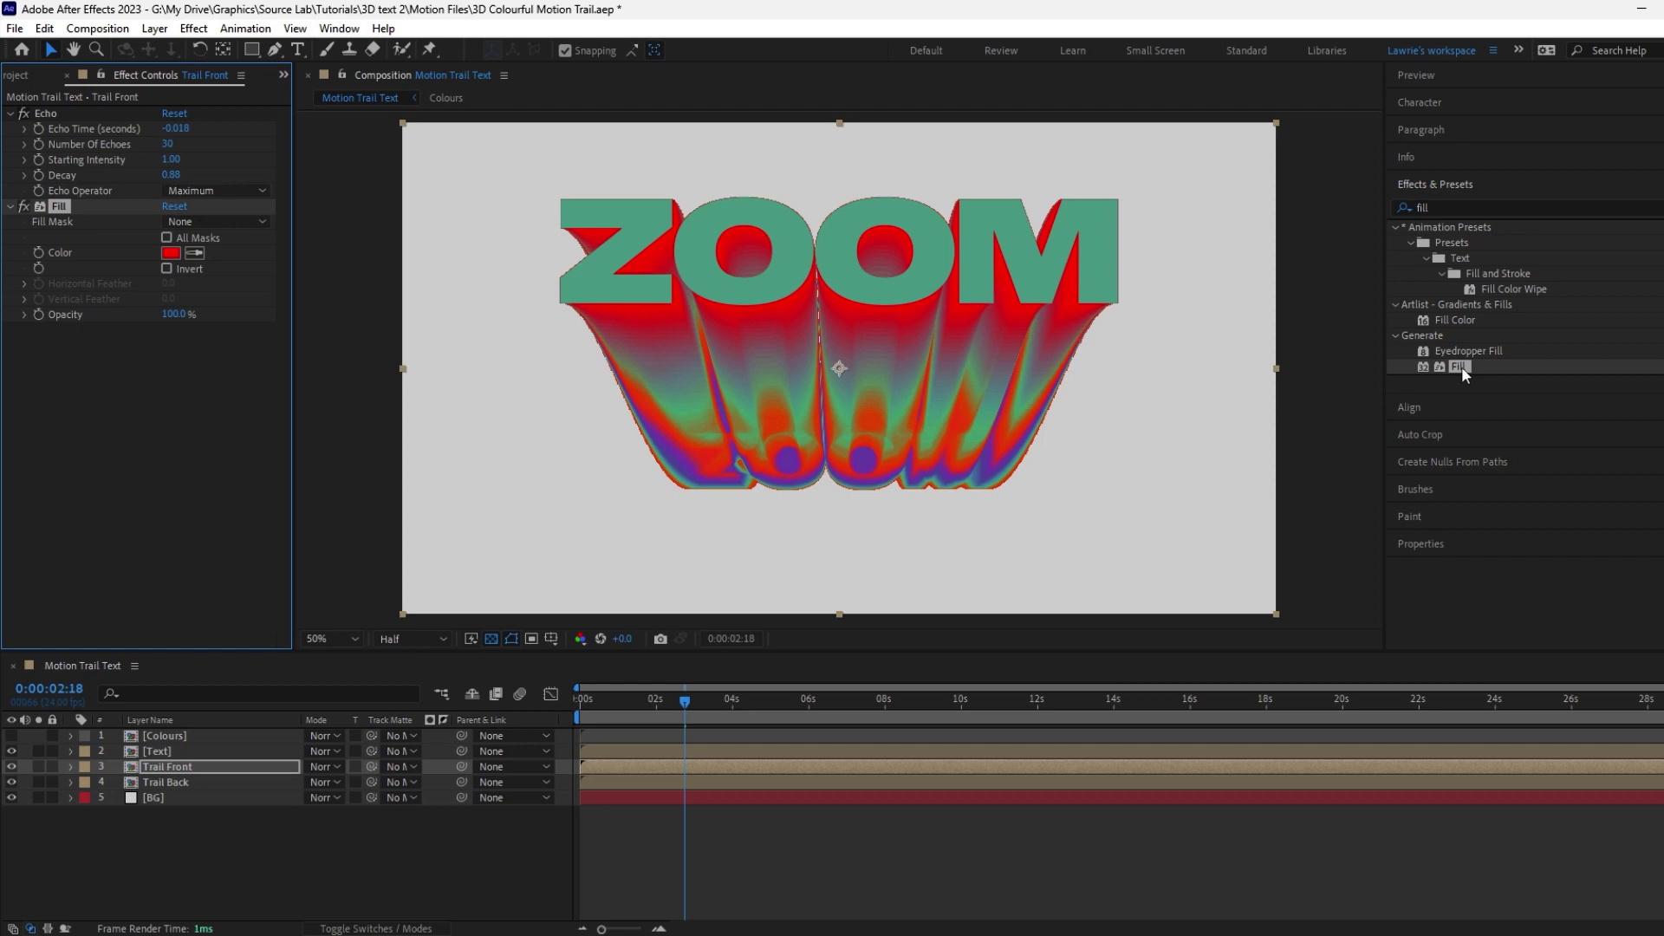
pyautogui.click(12, 735)
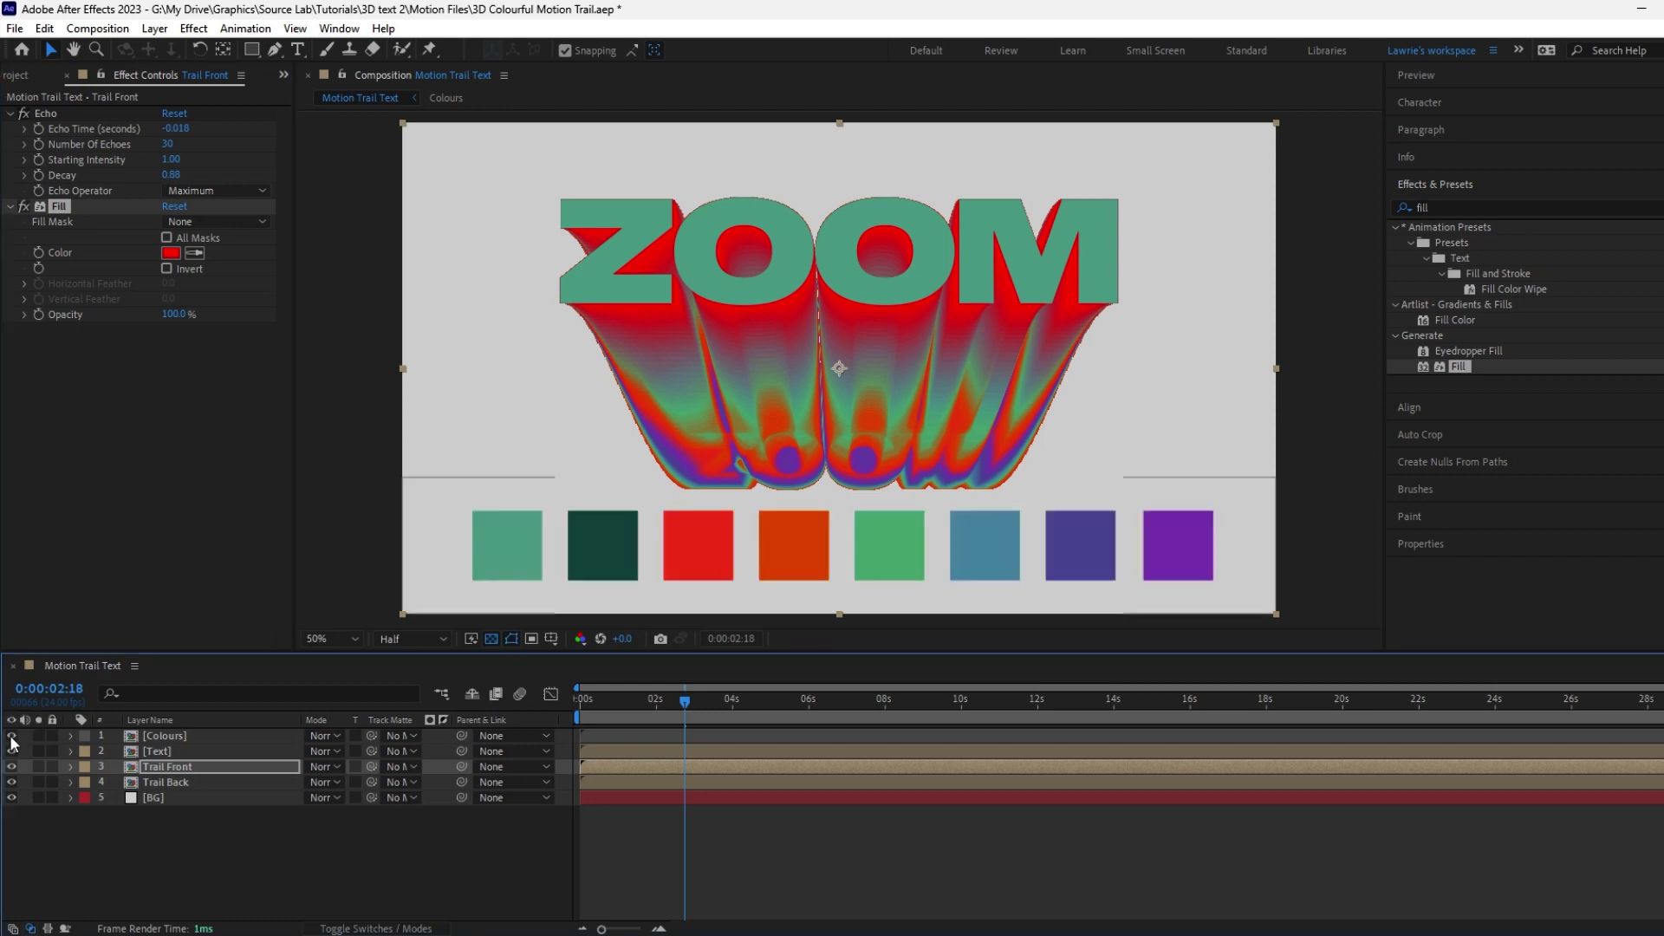
pyautogui.click(194, 252)
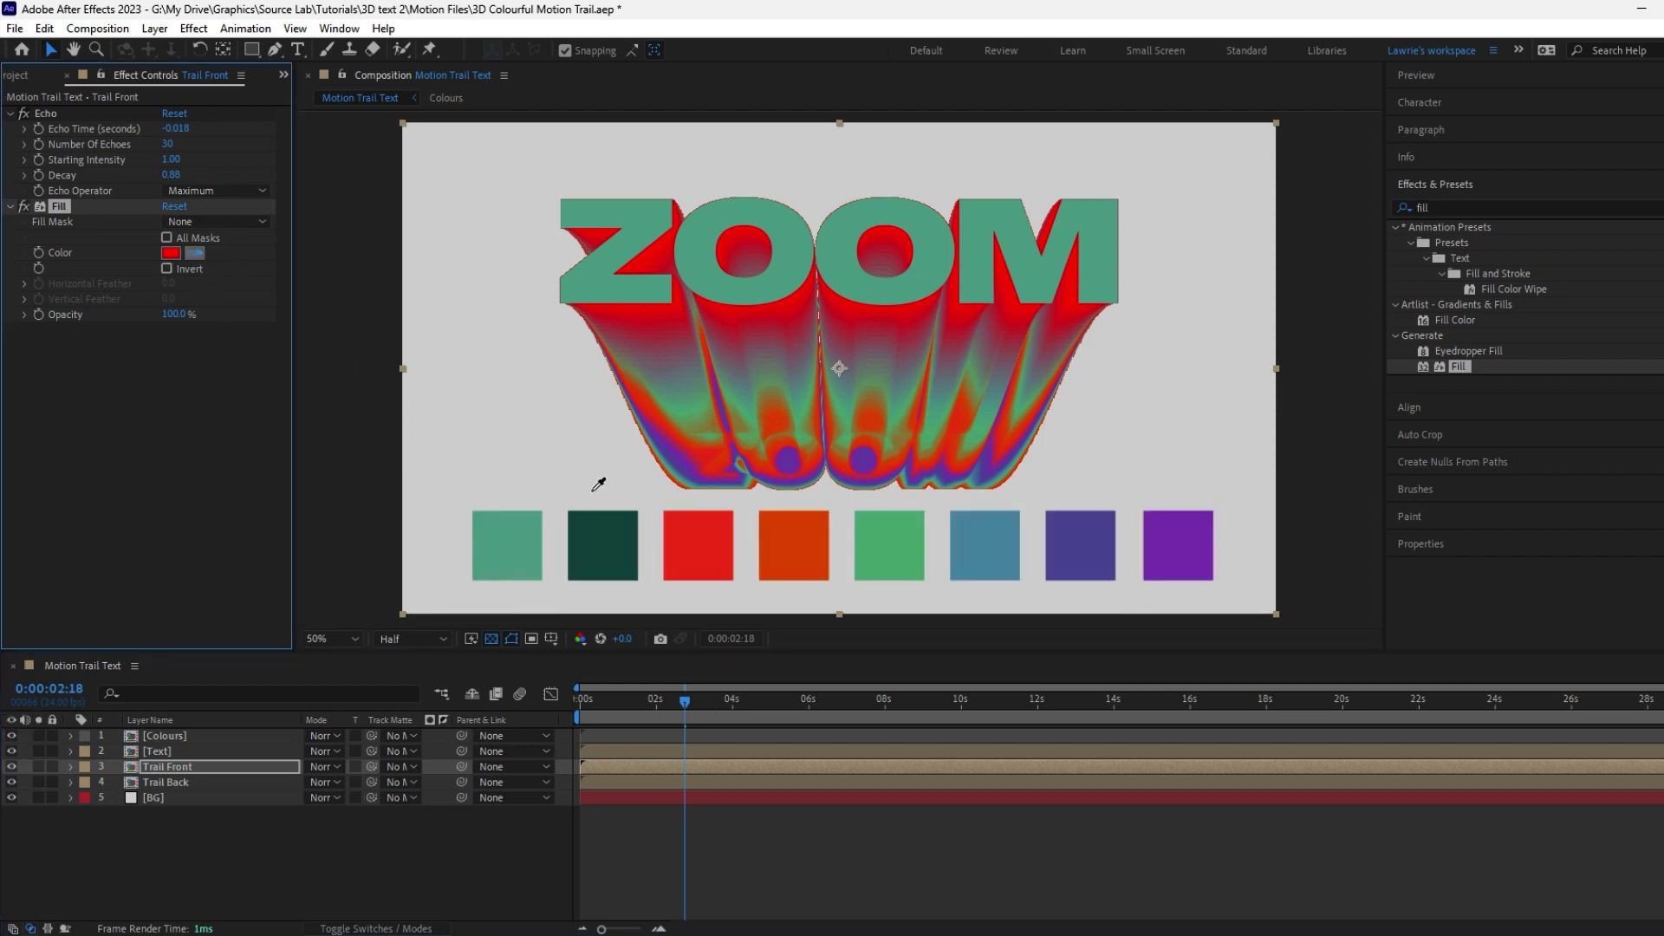
pyautogui.click(612, 549)
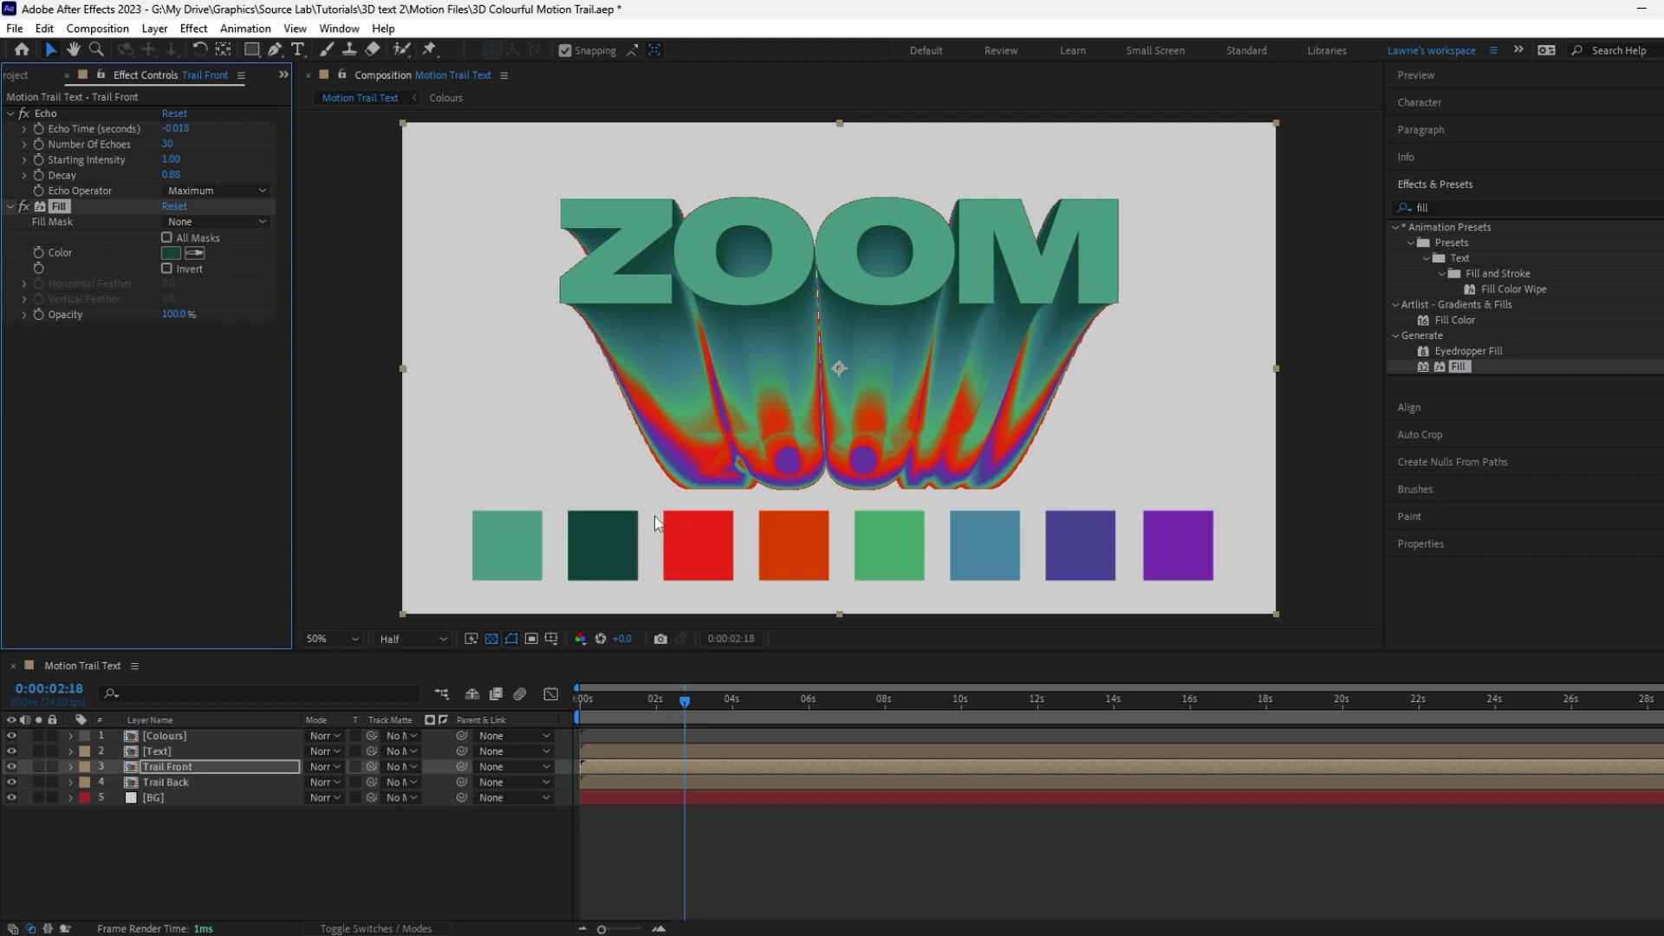
pyautogui.click(11, 736)
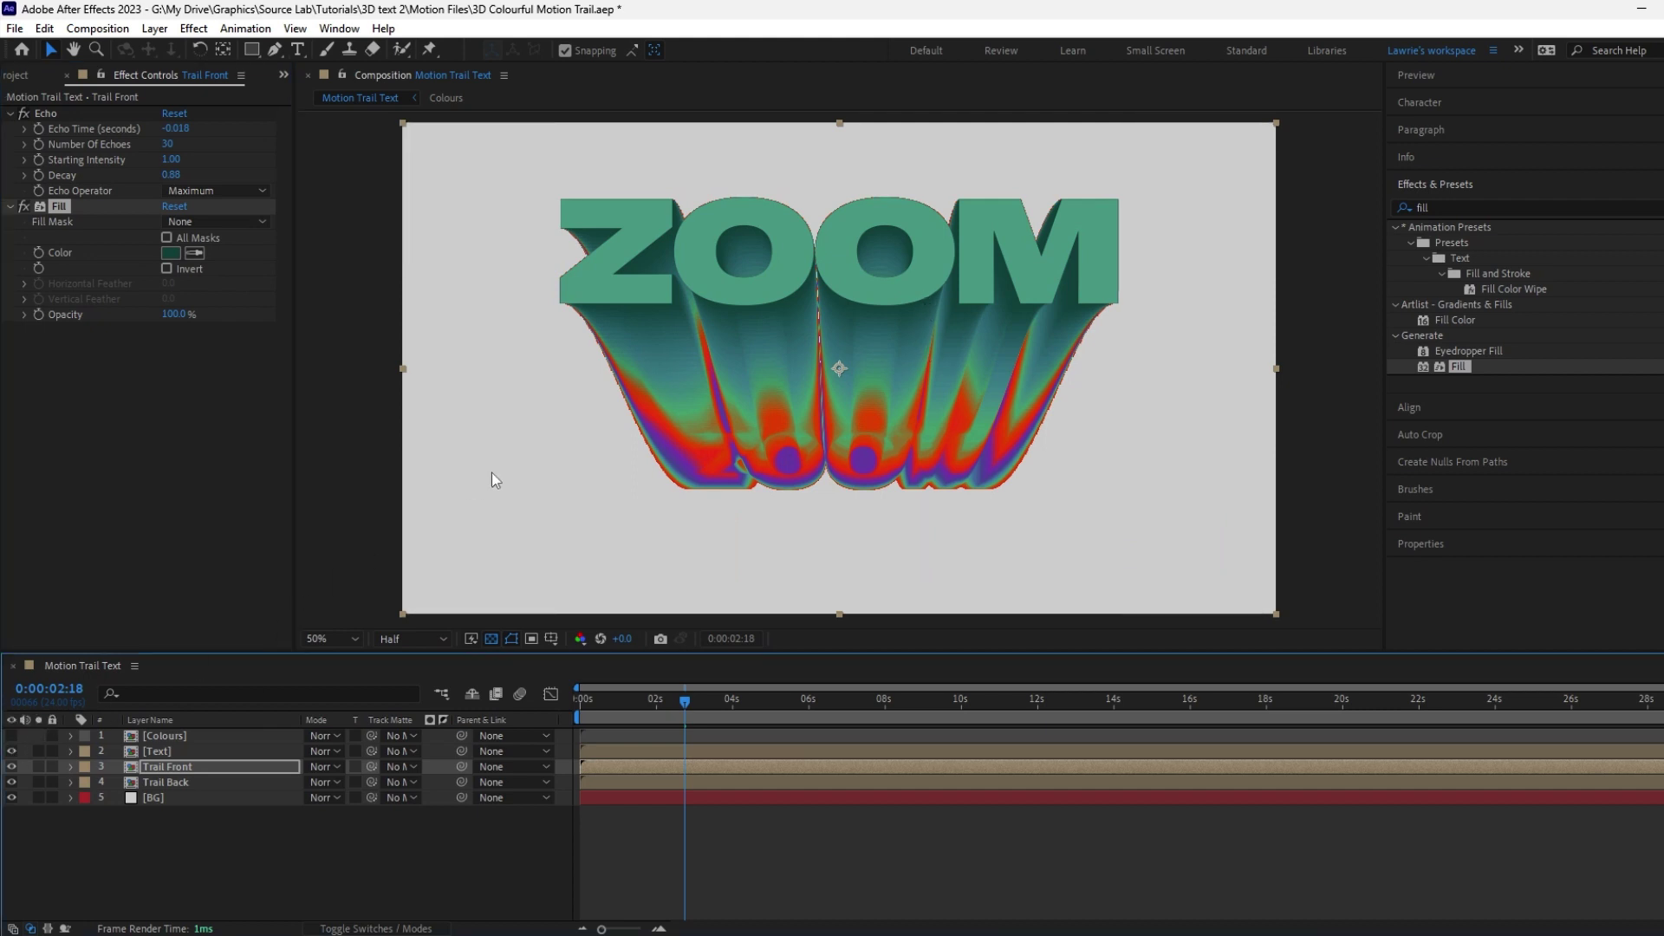
# Step: Add a Gaussian Blur with Blurriness 10 to Trail Back
pyautogui.scroll(4, 641, 443)
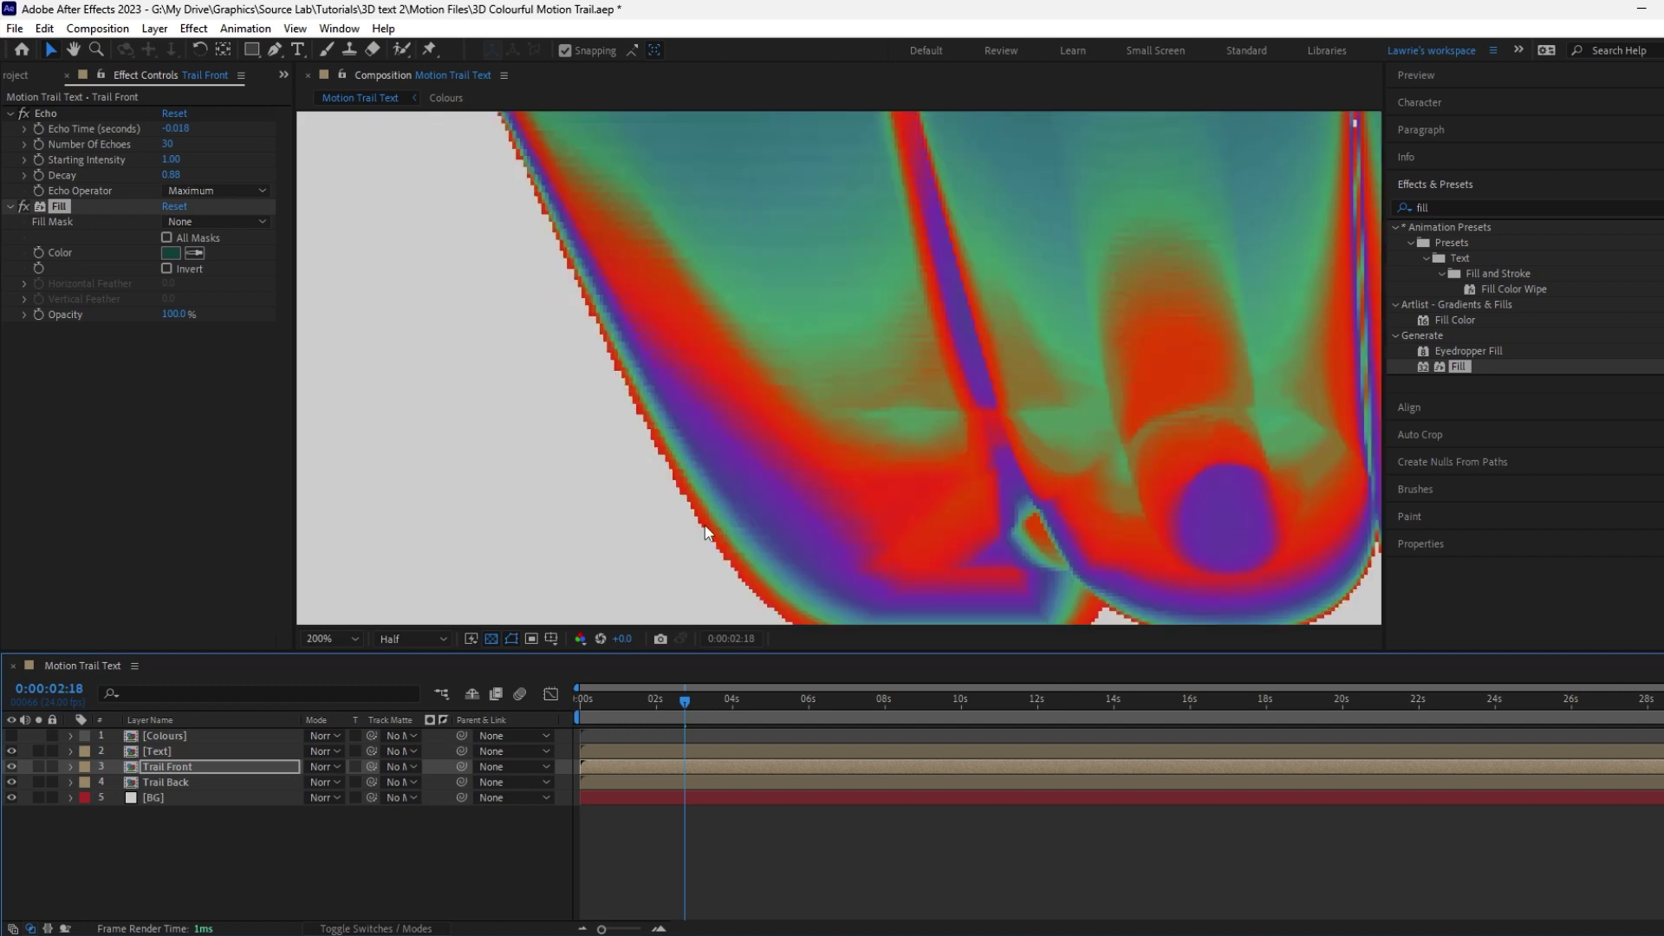
pyautogui.scroll(-4, 782, 404)
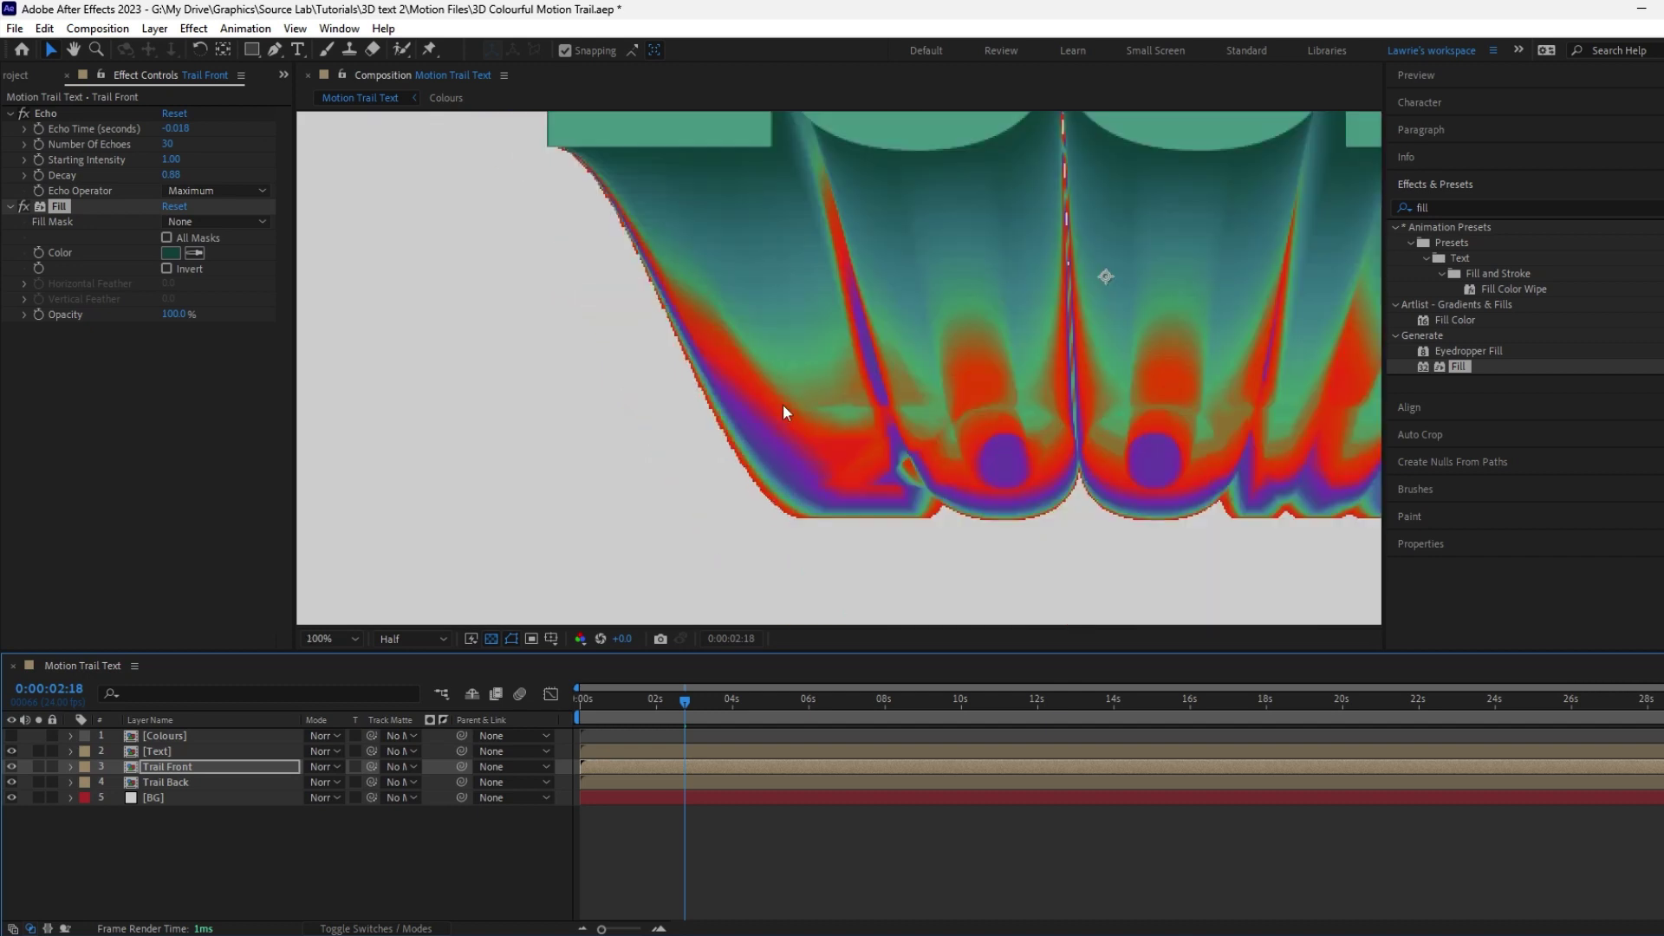
pyautogui.press('h')
pyautogui.moveTo(869, 387); pyautogui.dragTo(861, 384)
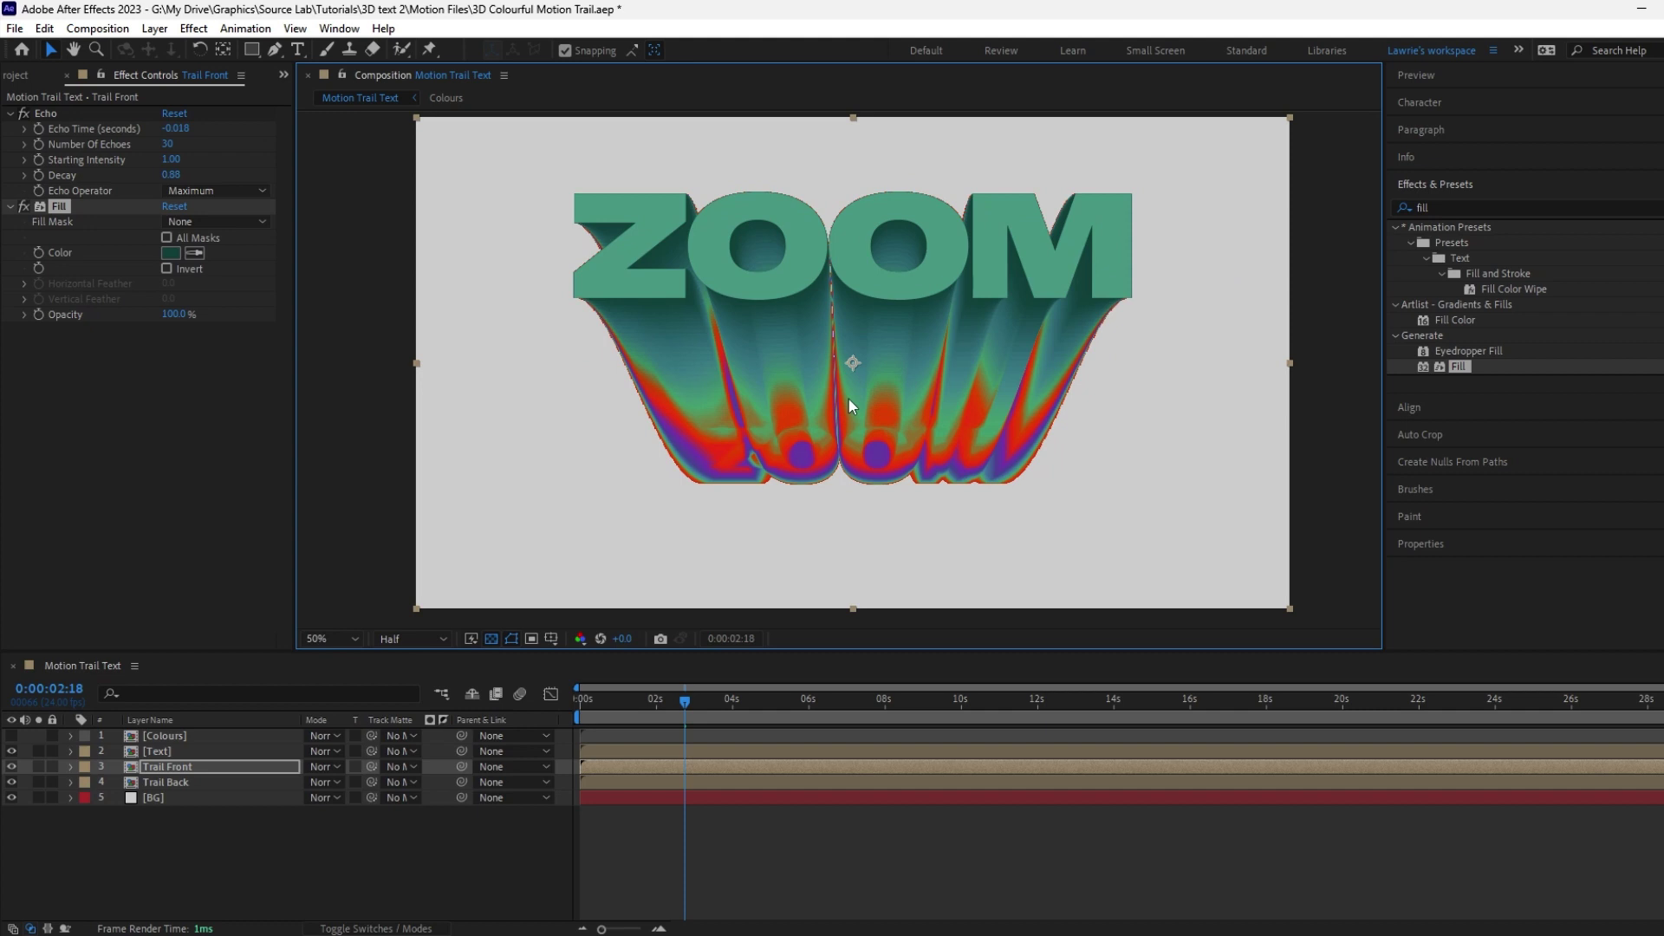
pyautogui.press('v')
pyautogui.click(206, 782)
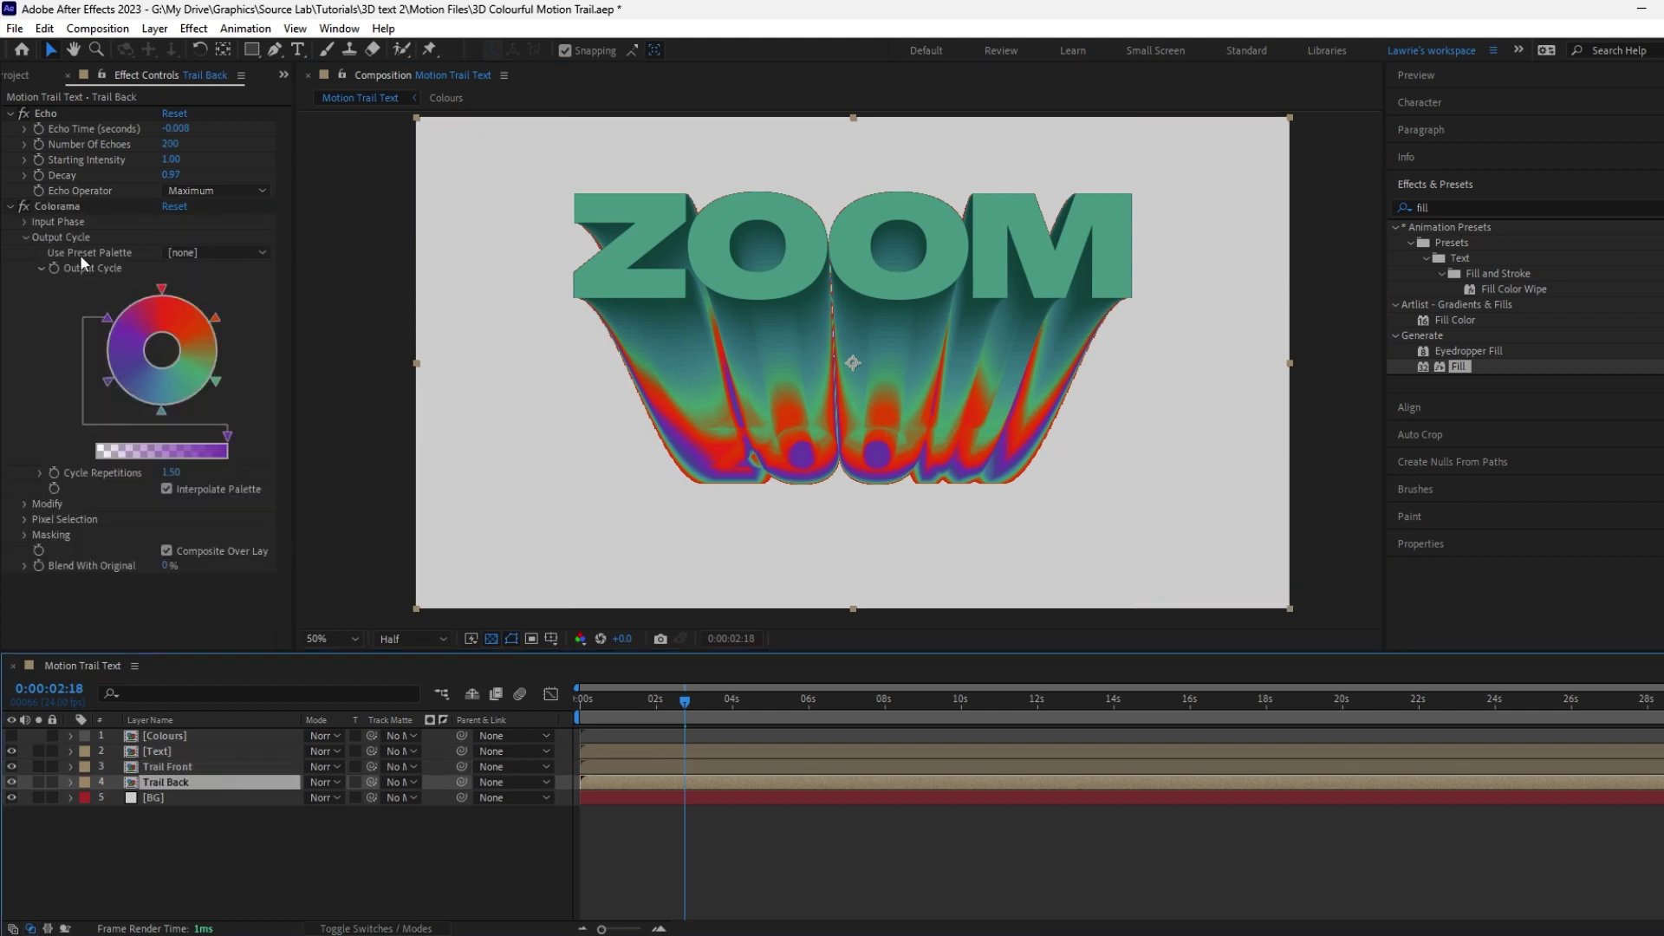
pyautogui.click(11, 206)
pyautogui.click(10, 114)
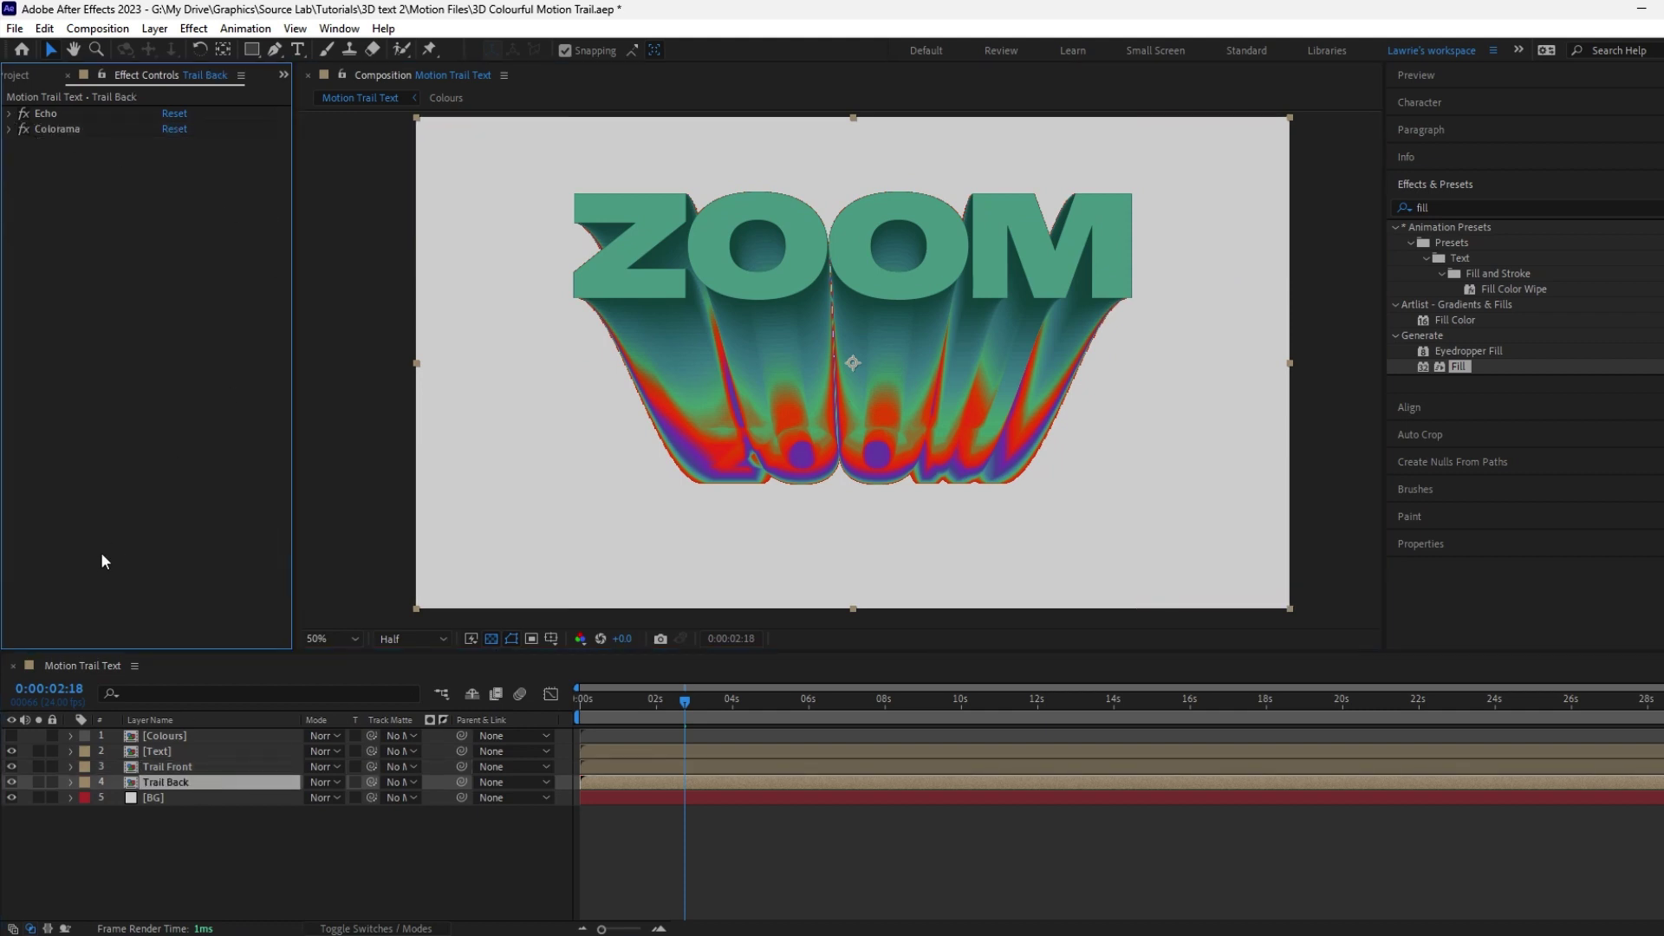
pyautogui.doubleClick(1440, 208)
pyautogui.write('gaus')
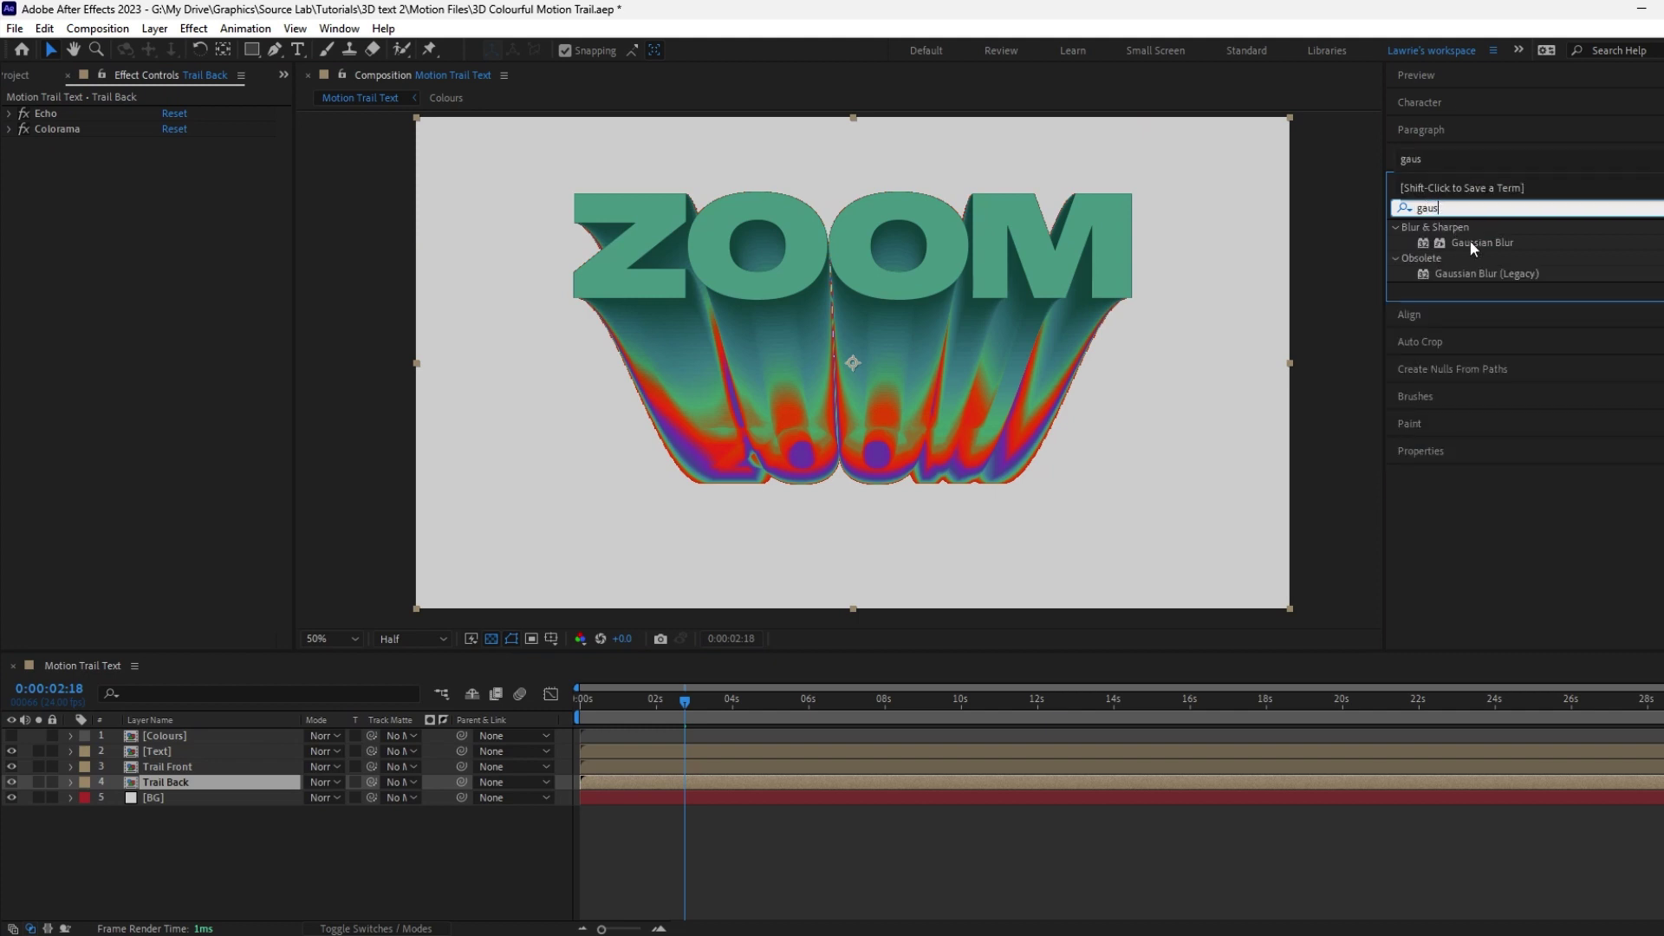
pyautogui.doubleClick(1473, 243)
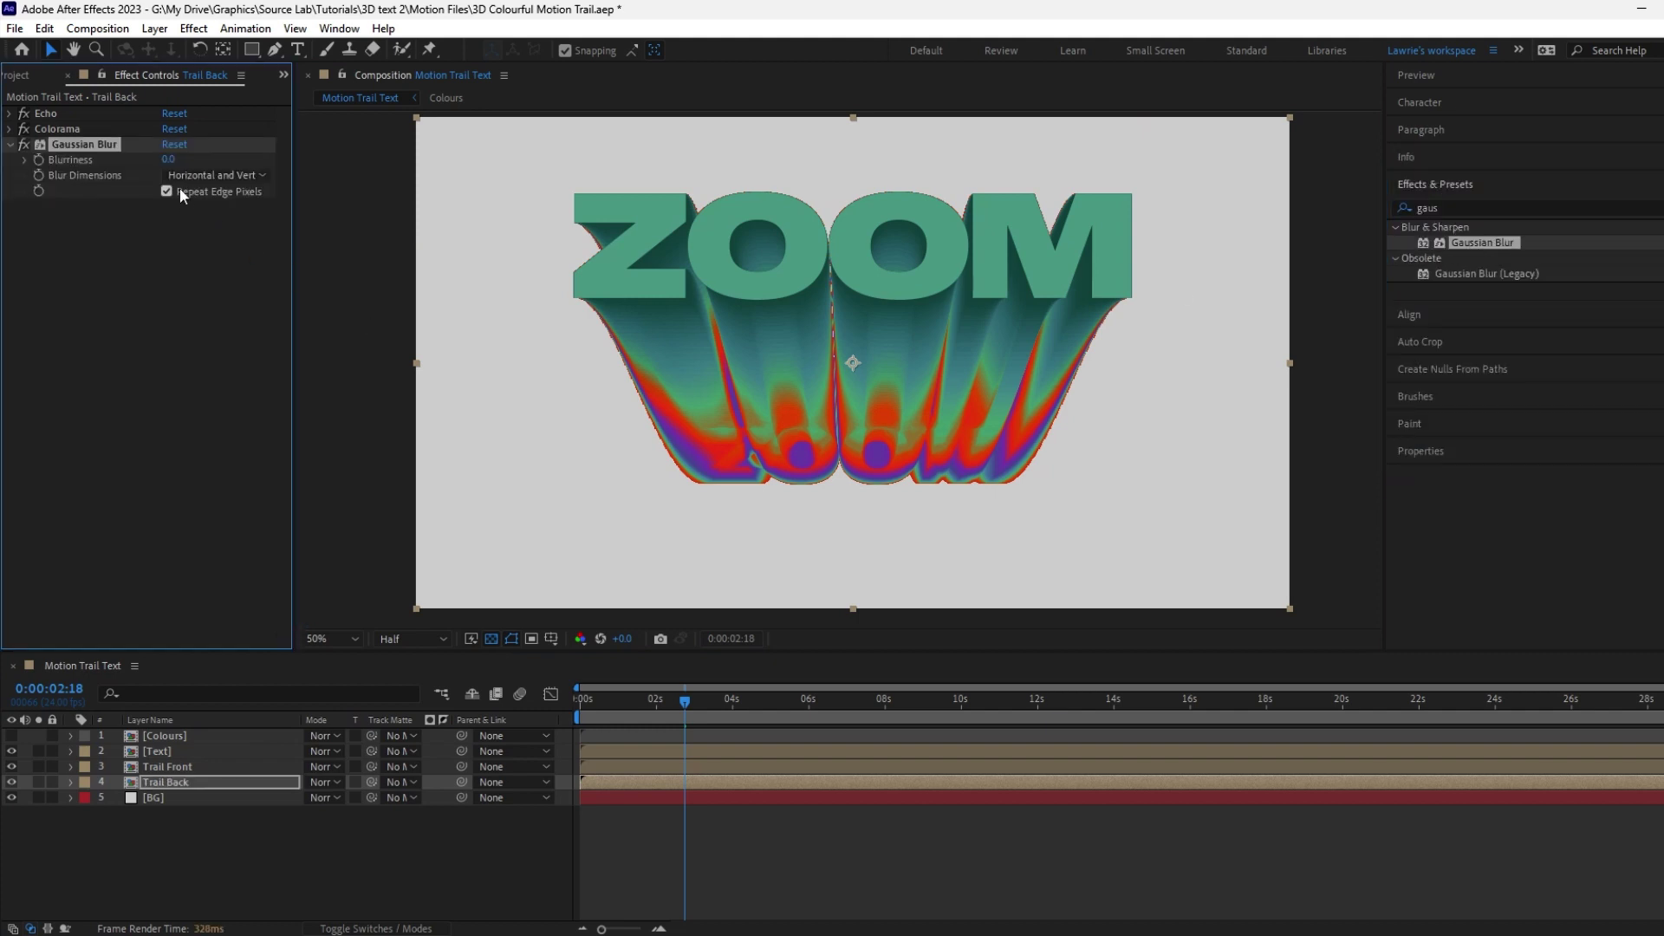
pyautogui.click(169, 161)
pyautogui.write('10')
pyautogui.press('Return')
# Step: Add Levels on the Alpha channel to Trail Back, with input black 132 and input white 168
pyautogui.click(1441, 206)
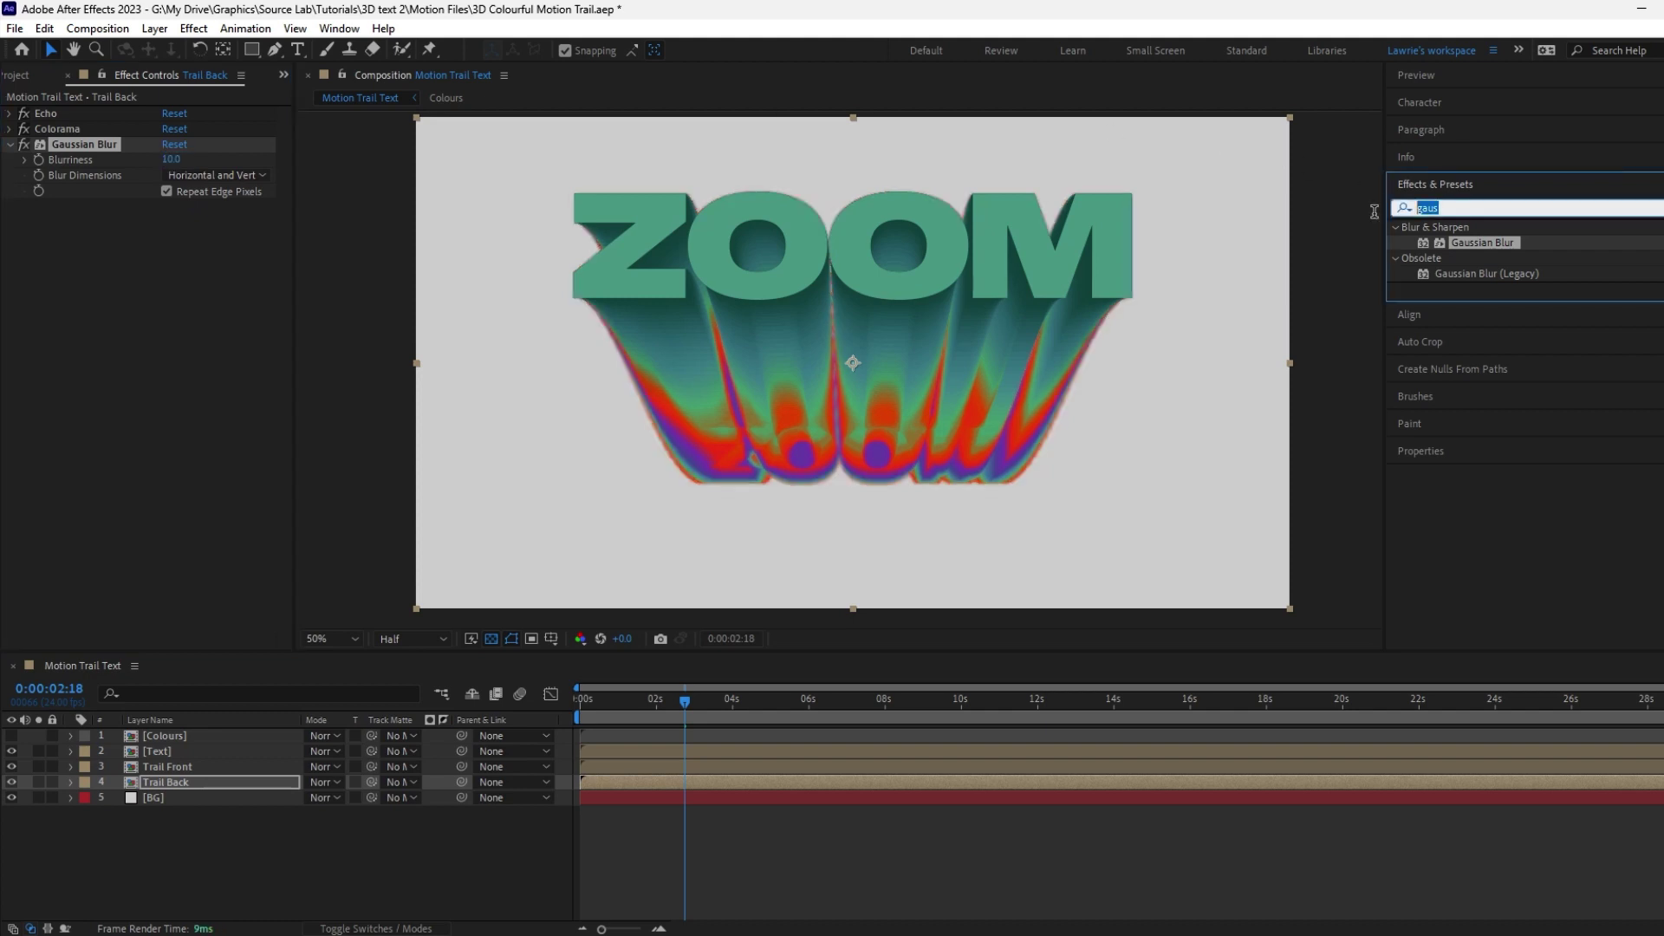
pyautogui.write('levels')
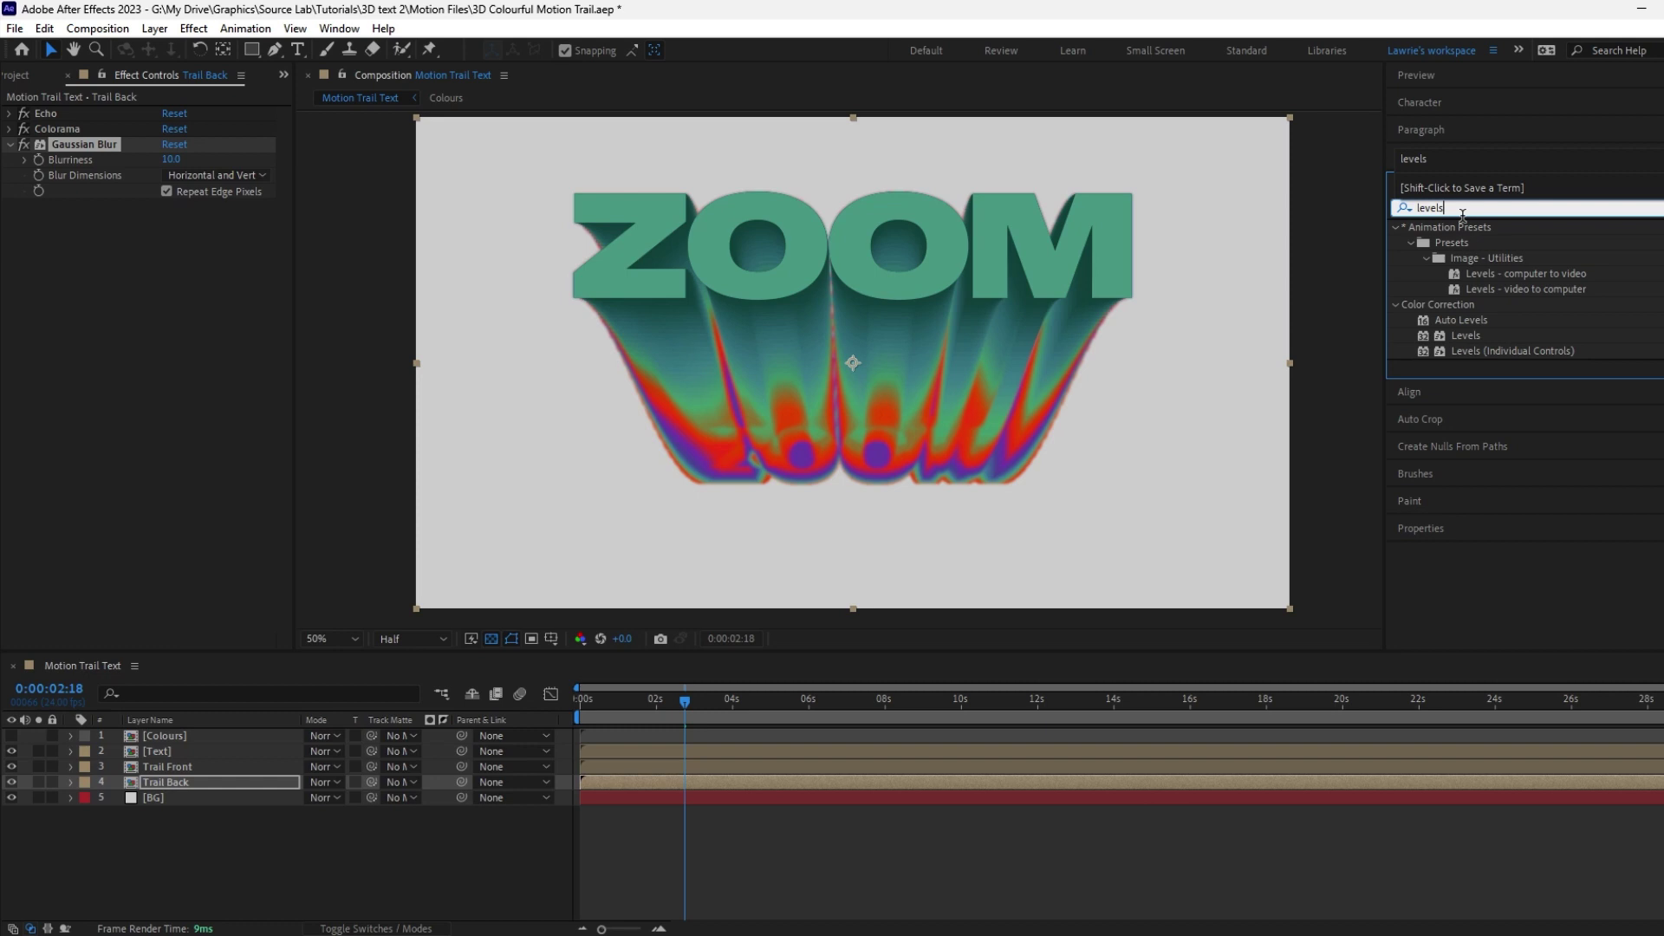
pyautogui.doubleClick(1466, 335)
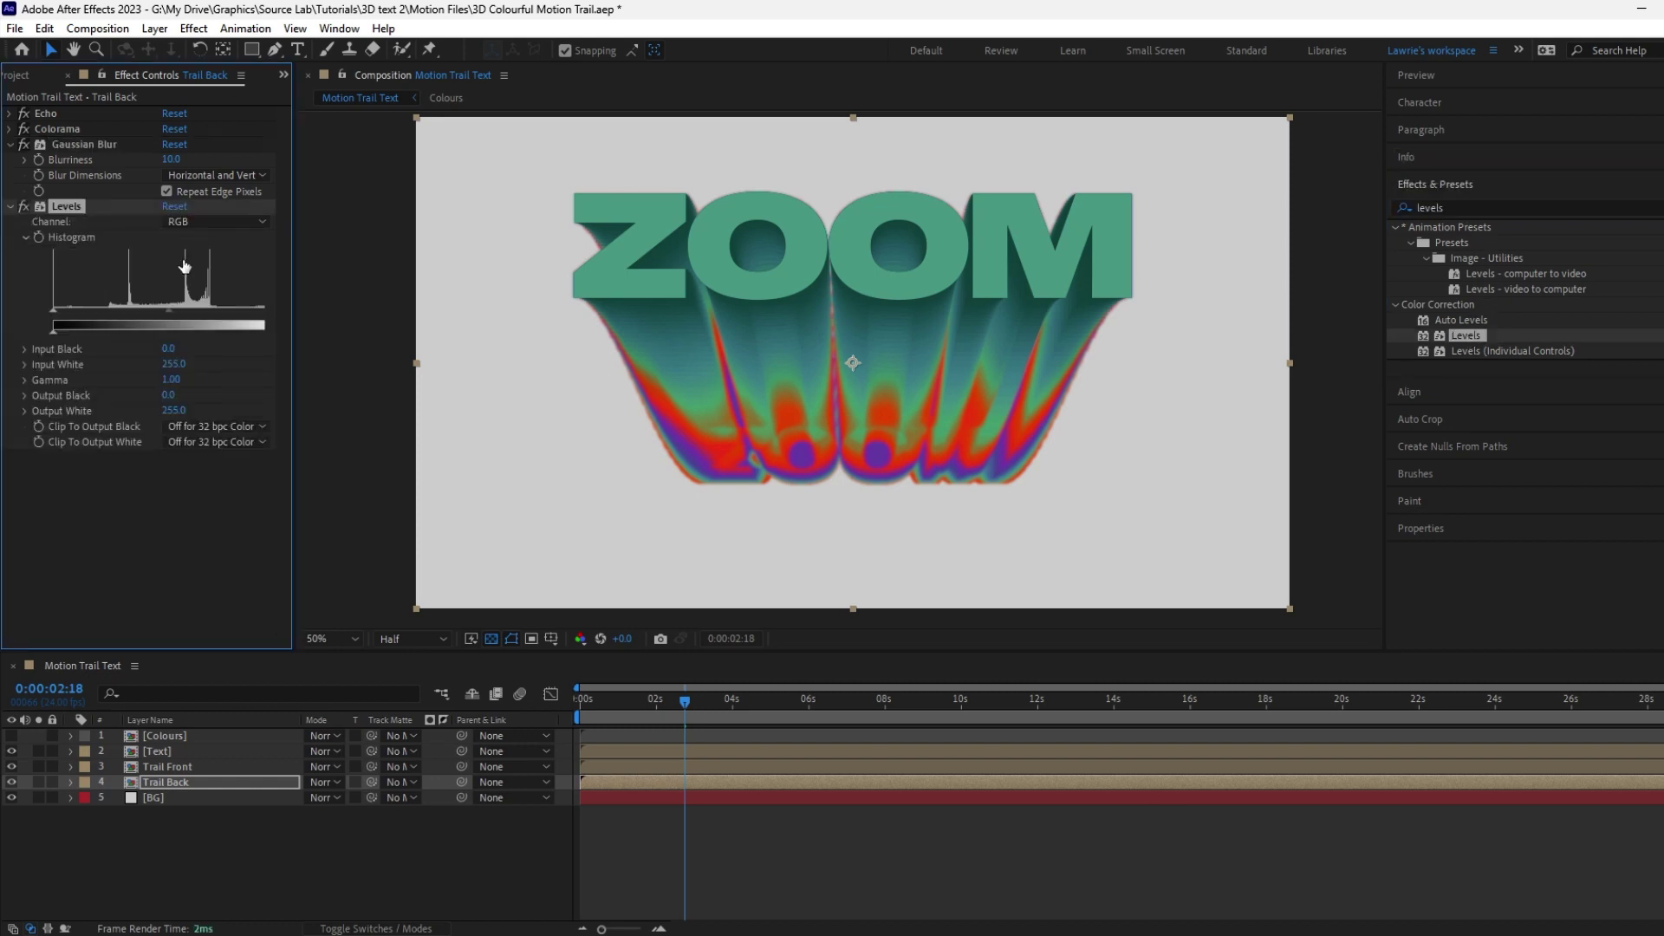
pyautogui.click(217, 222)
pyautogui.click(209, 322)
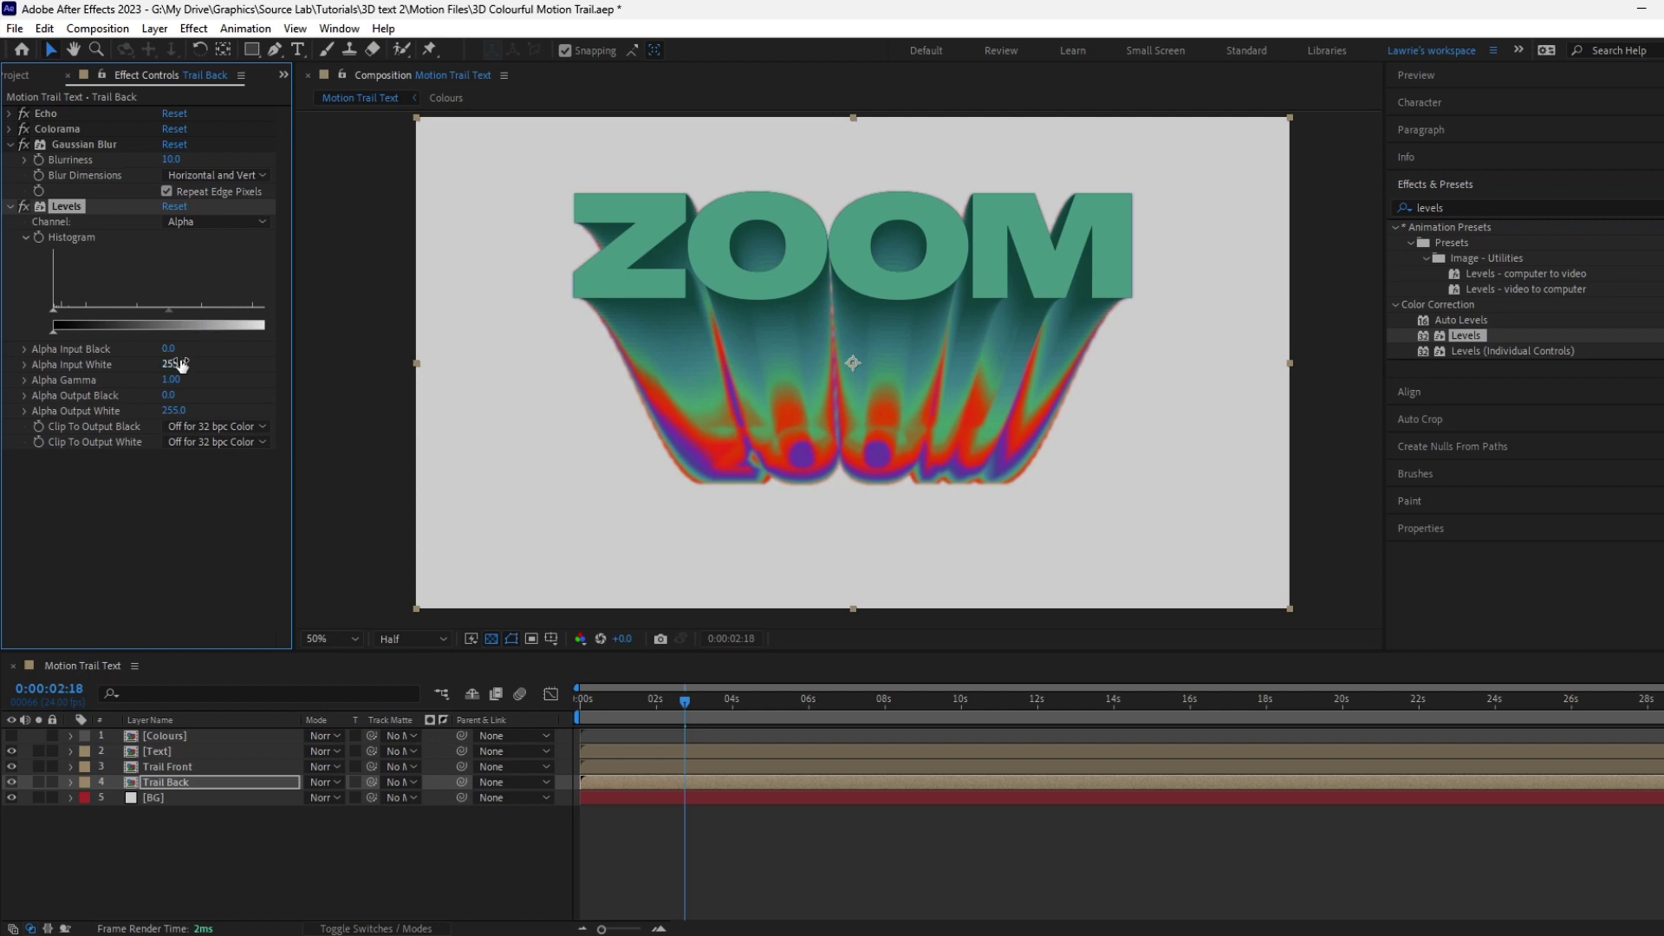
pyautogui.moveTo(181, 364); pyautogui.dragTo(145, 363)
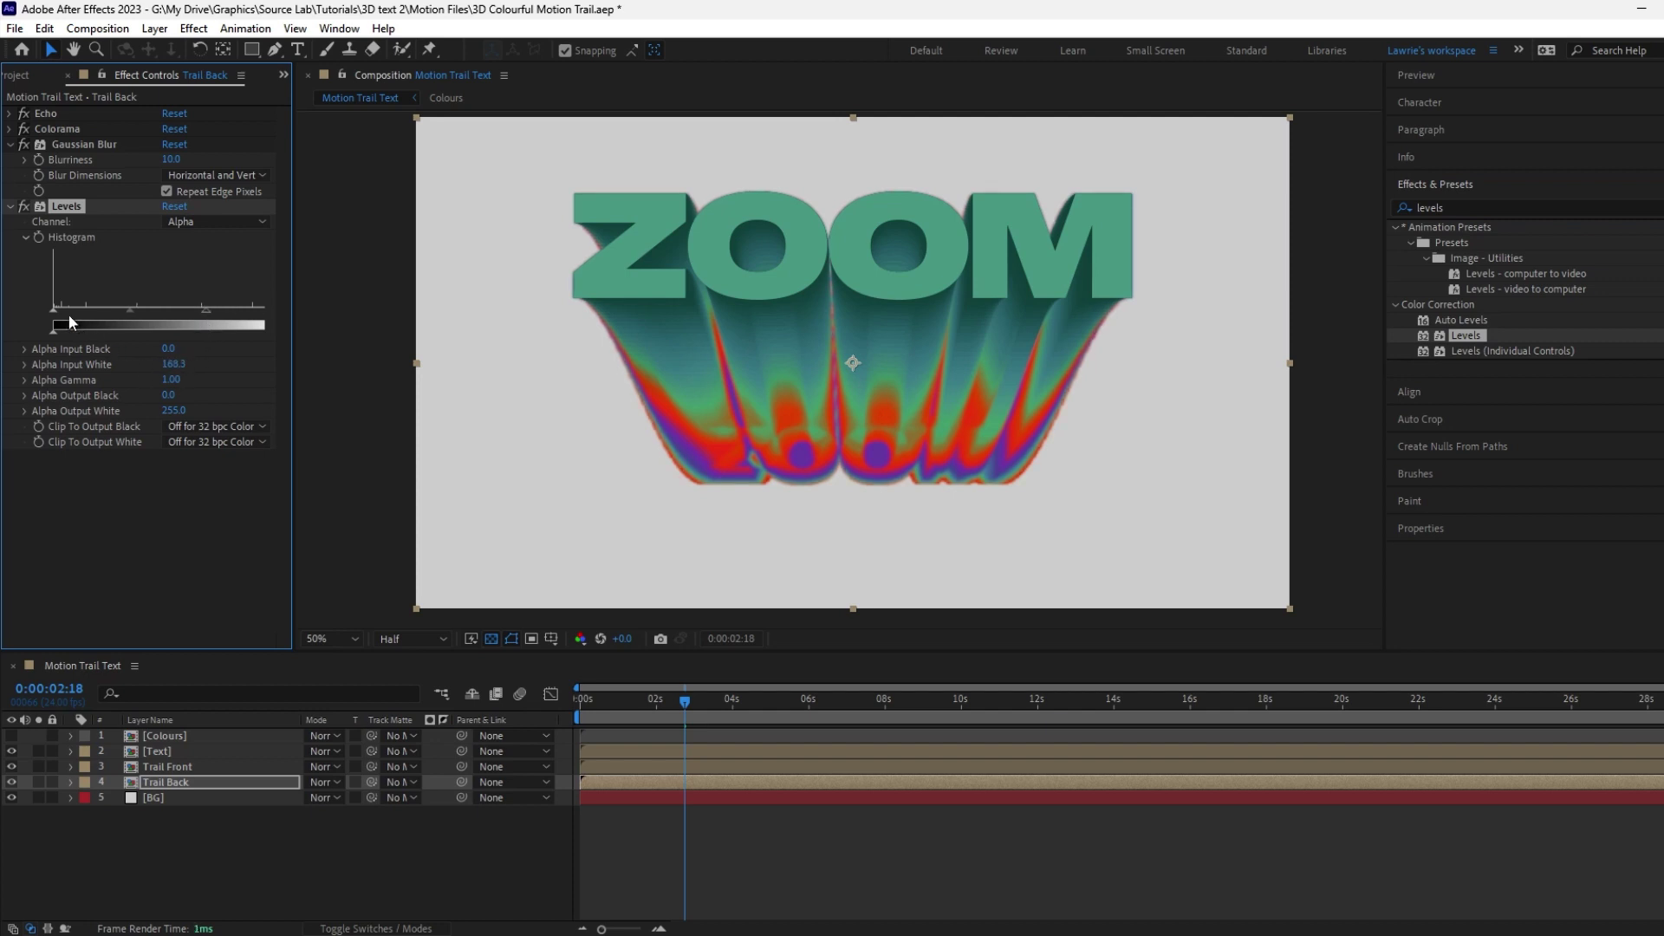
pyautogui.moveTo(54, 308); pyautogui.dragTo(180, 307)
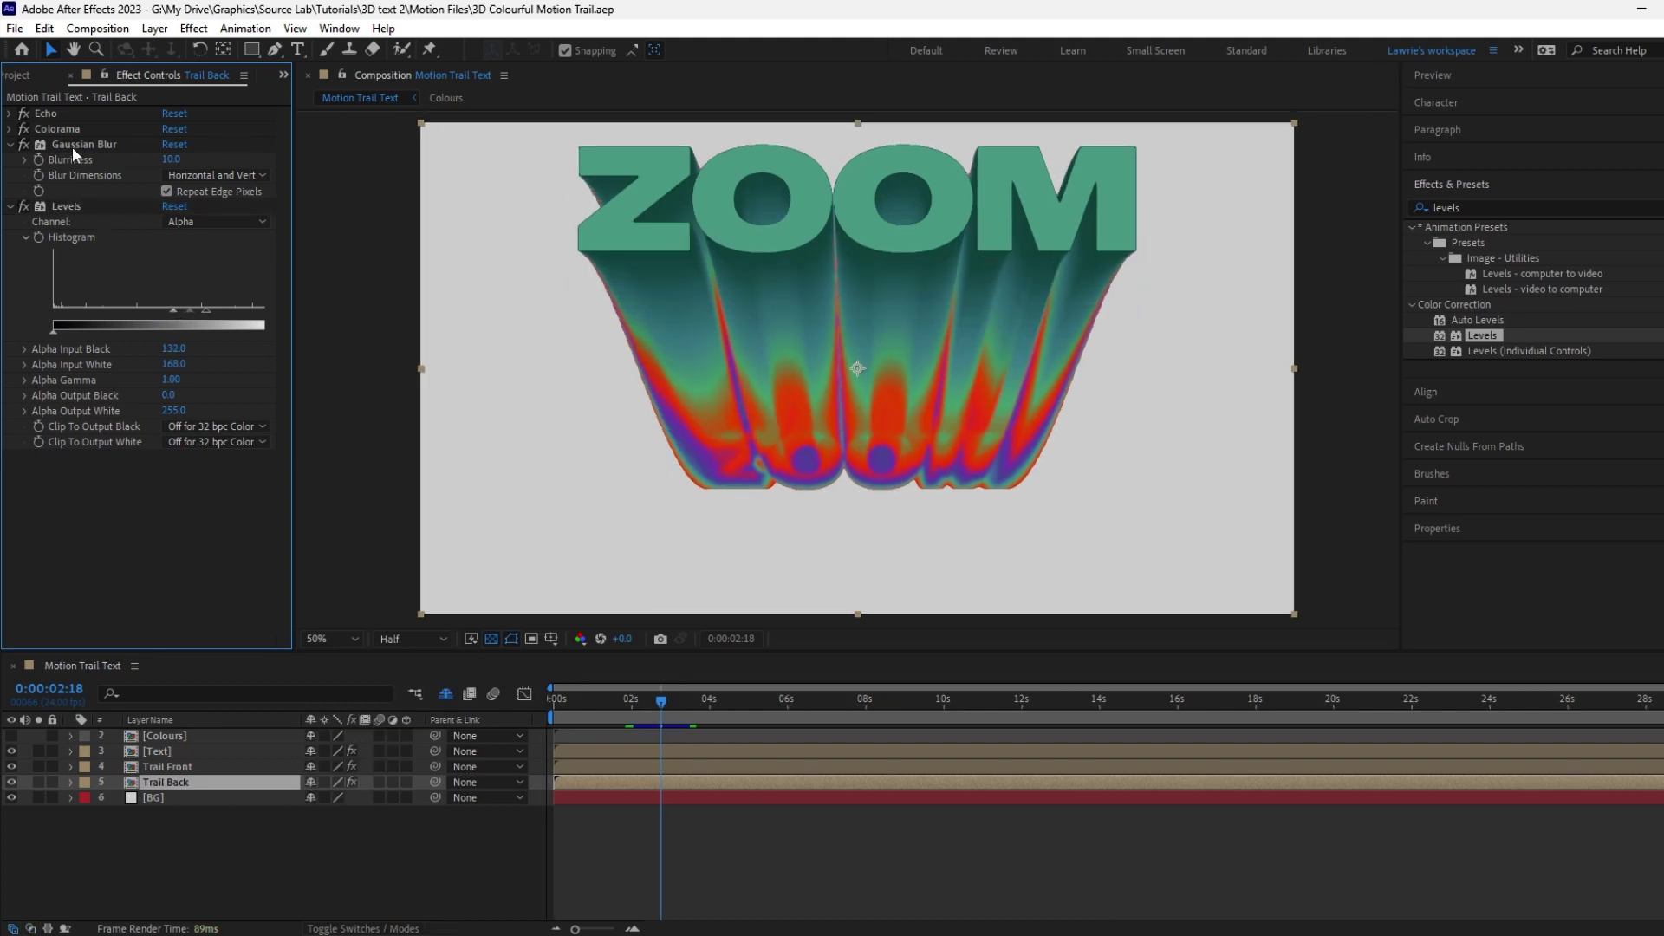
# Step: Copy Trail Back's Gaussian Blur and Levels effects onto the Text layer
pyautogui.click(71, 146)
pyautogui.keyDown('ctrl'); pyautogui.click(69, 206); pyautogui.keyUp('ctrl')
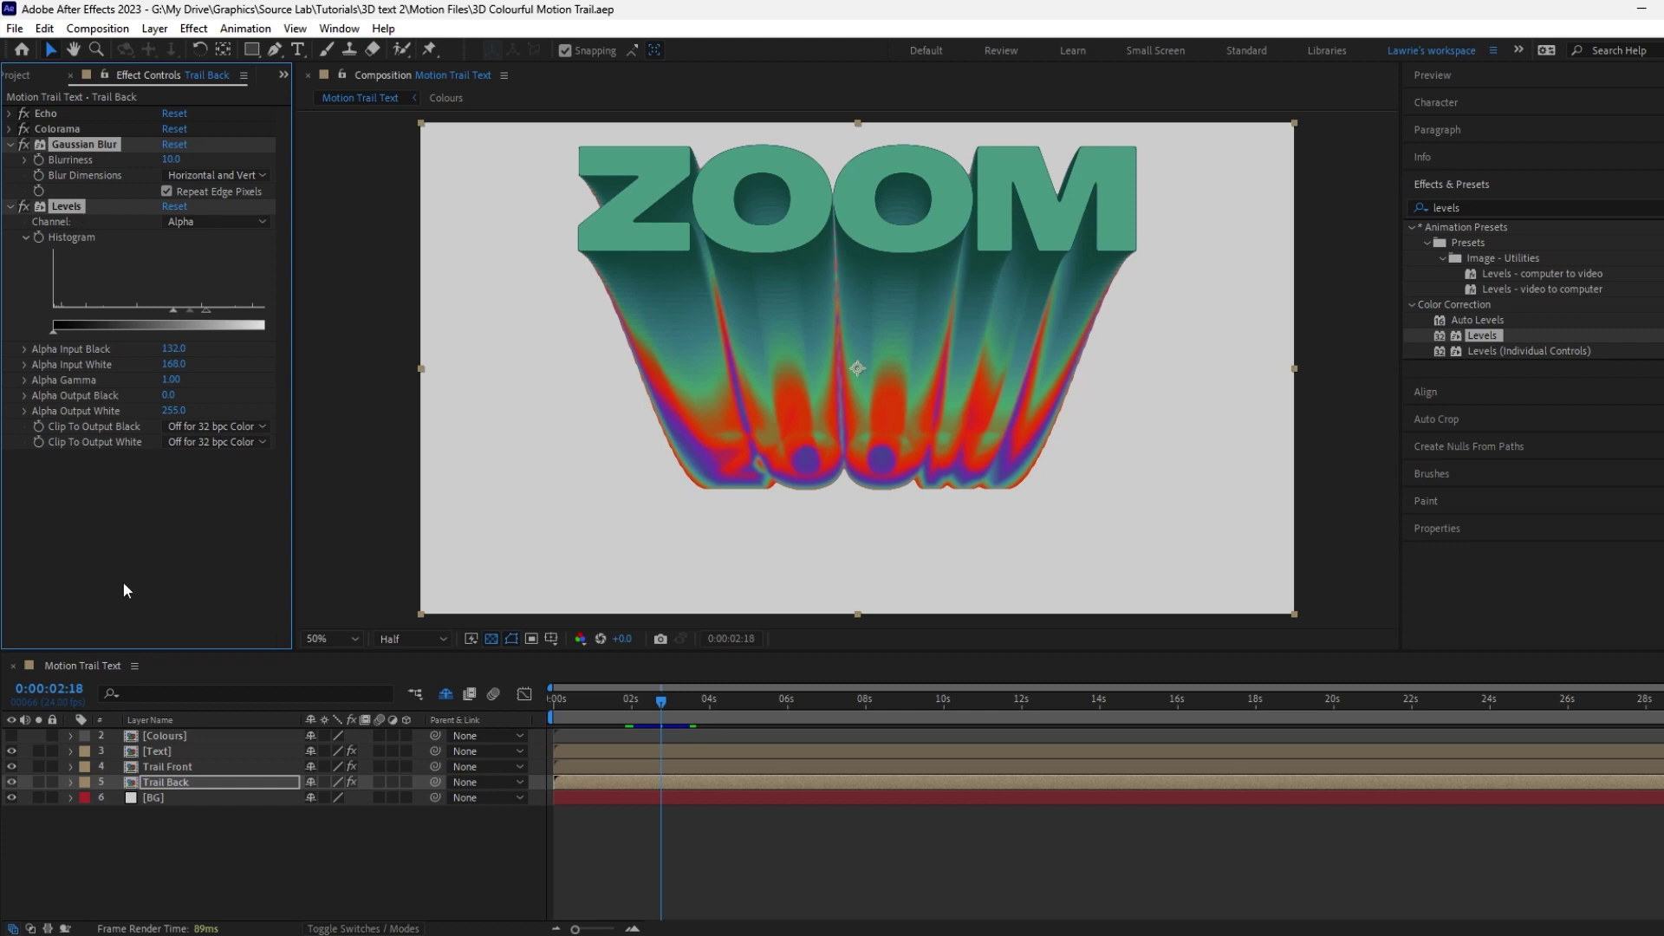
pyautogui.click(165, 753)
pyautogui.hotkey('ctrl', 'v')
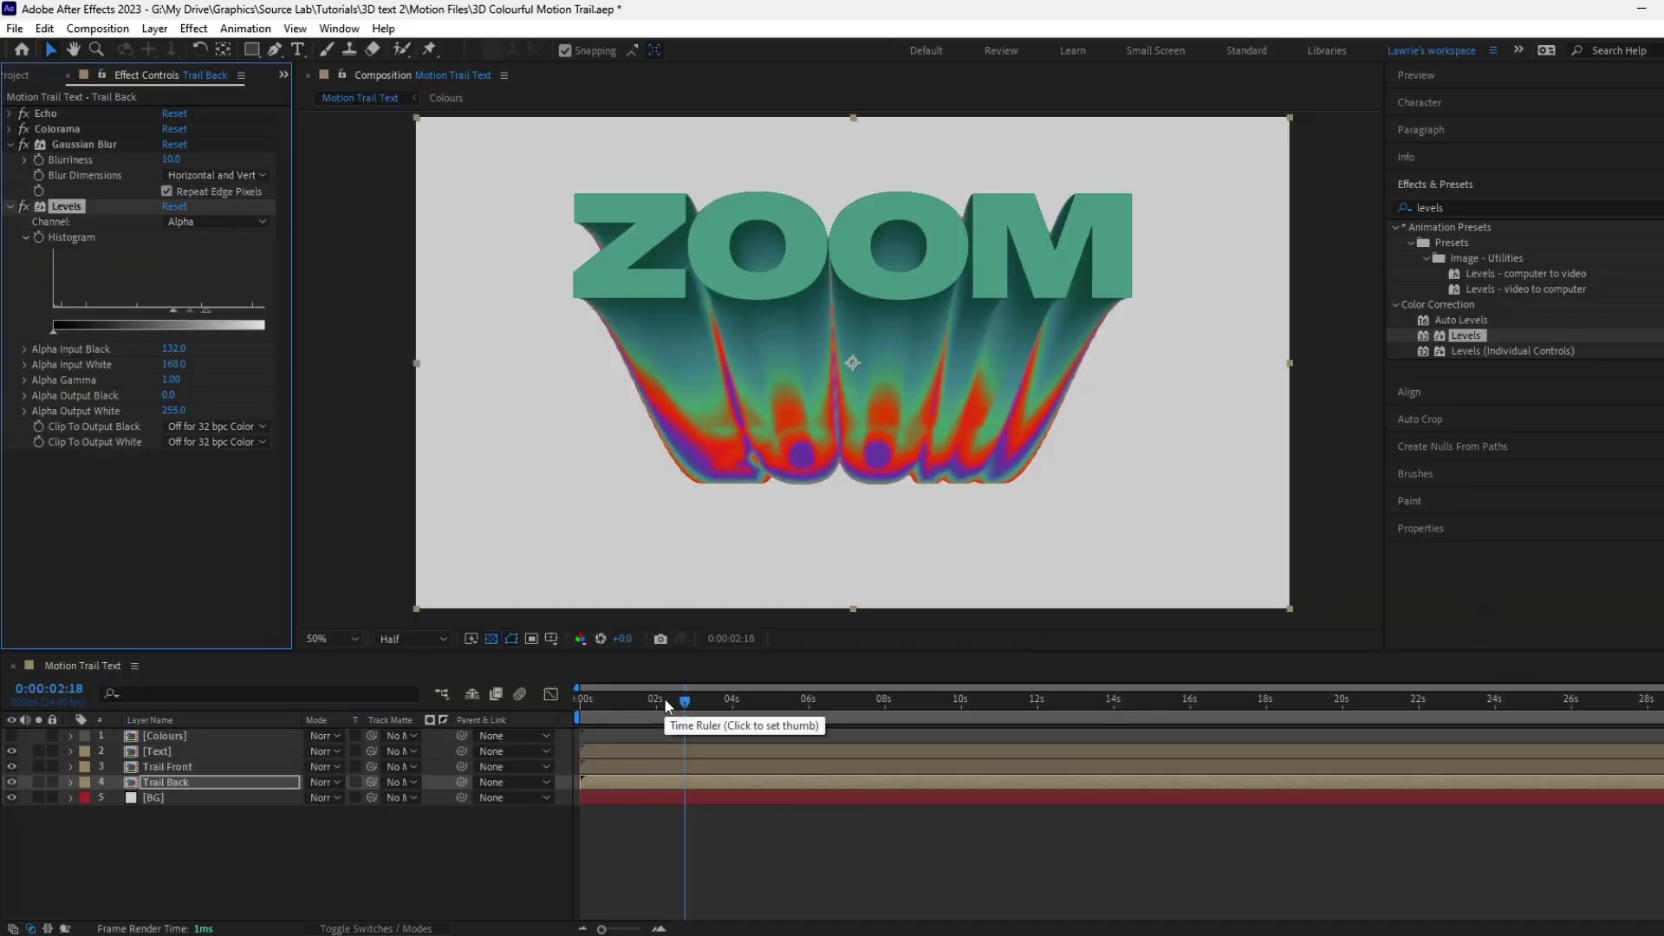
pyautogui.moveTo(667, 704); pyautogui.dragTo(529, 700)
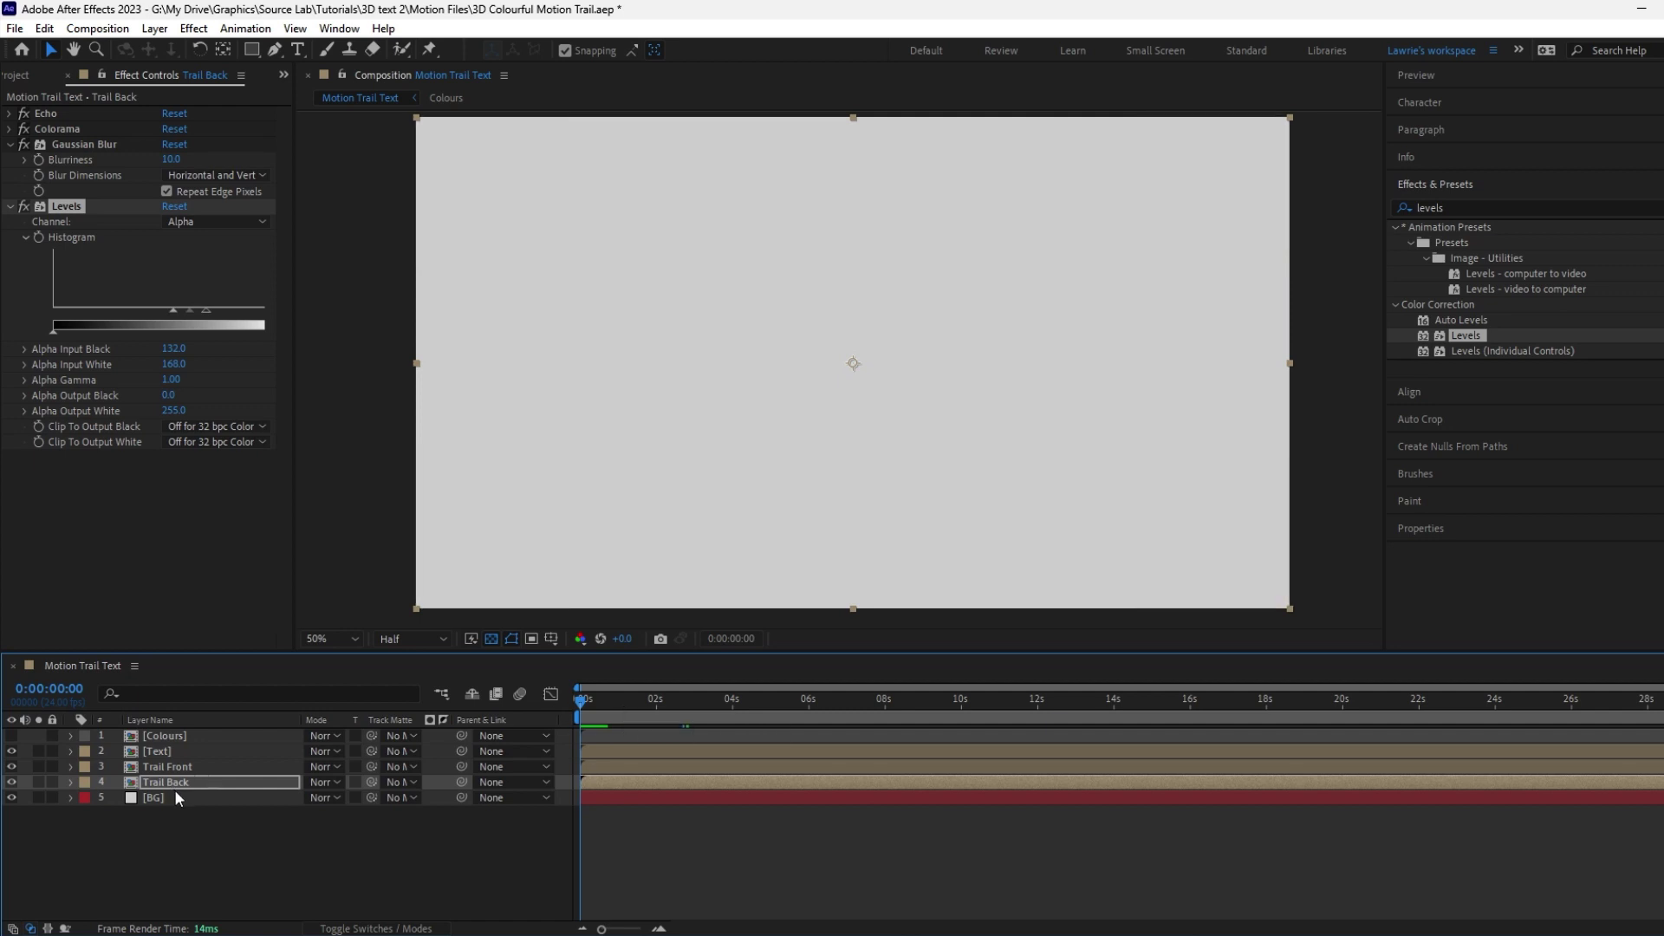
# Step: Open the Text precomp, duplicate the ZOOM layer and hide the original
pyautogui.click(177, 755)
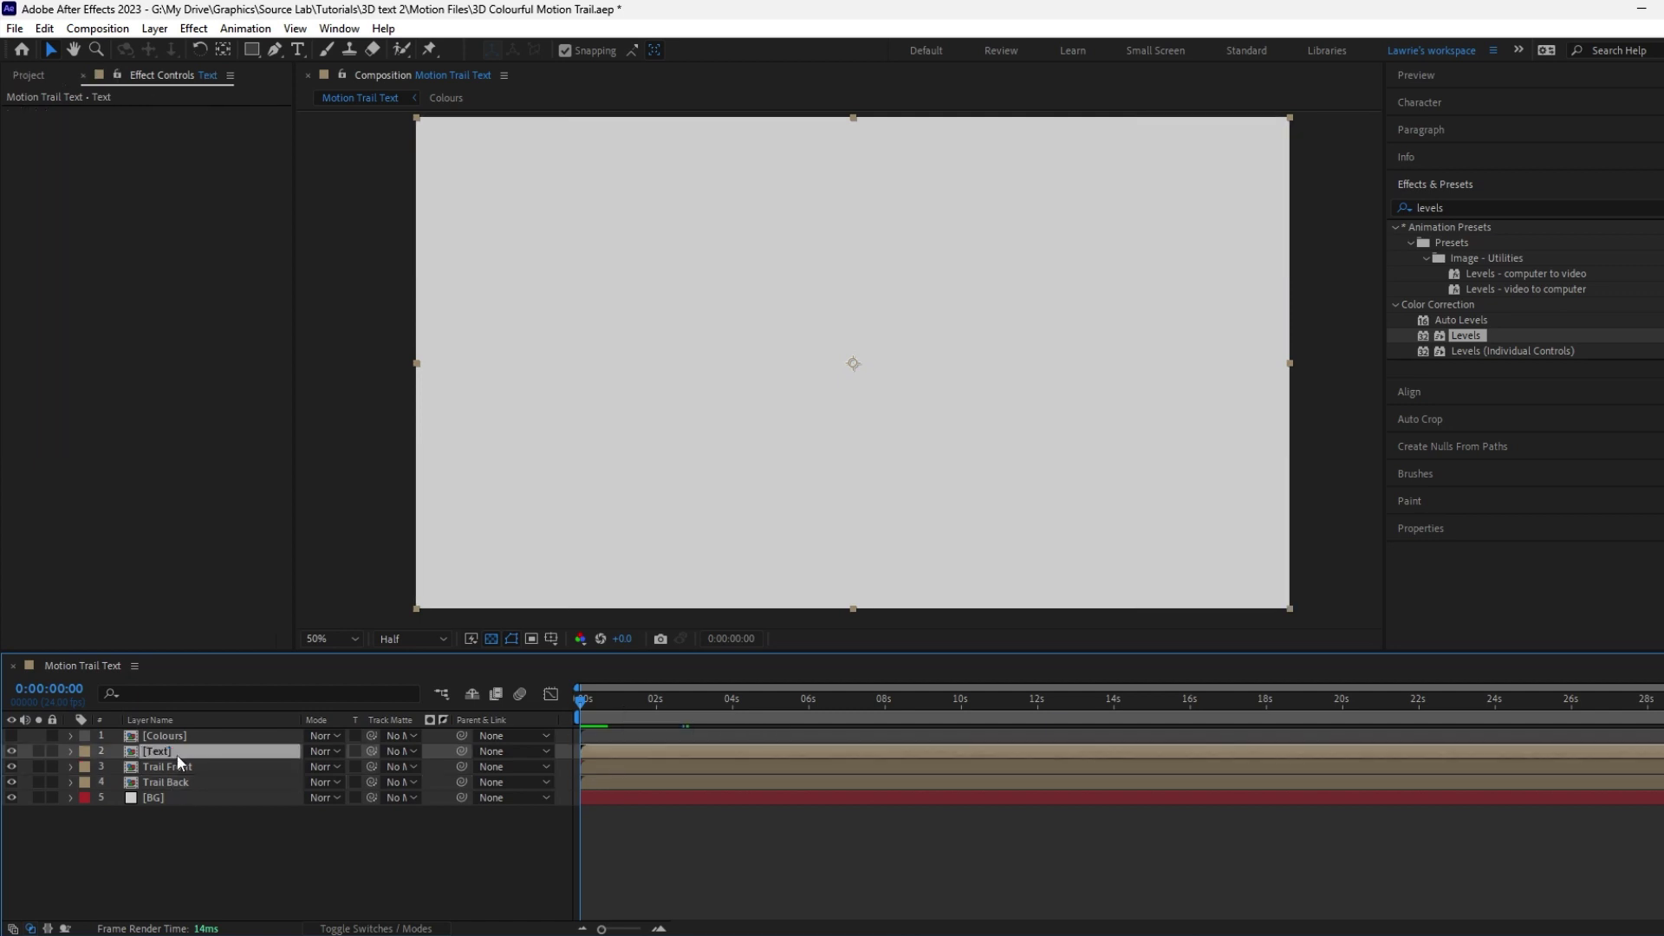
pyautogui.keyDown('ctrl'); pyautogui.click(178, 771); pyautogui.keyUp('ctrl')
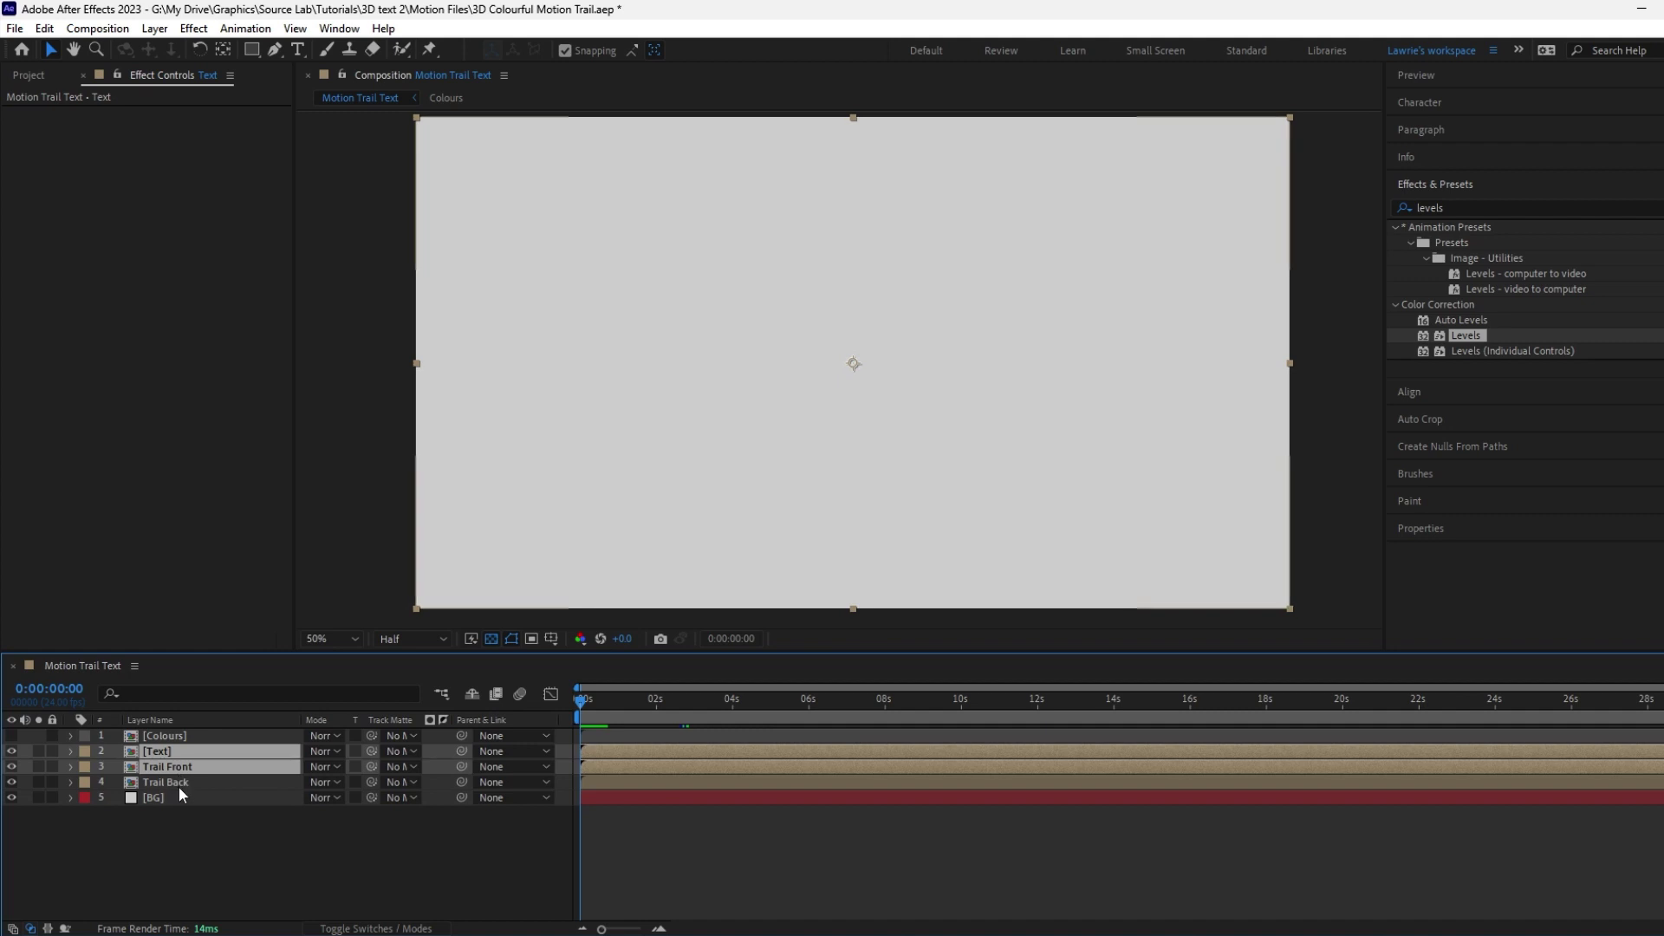
pyautogui.keyDown('ctrl'); pyautogui.click(179, 783); pyautogui.keyUp('ctrl')
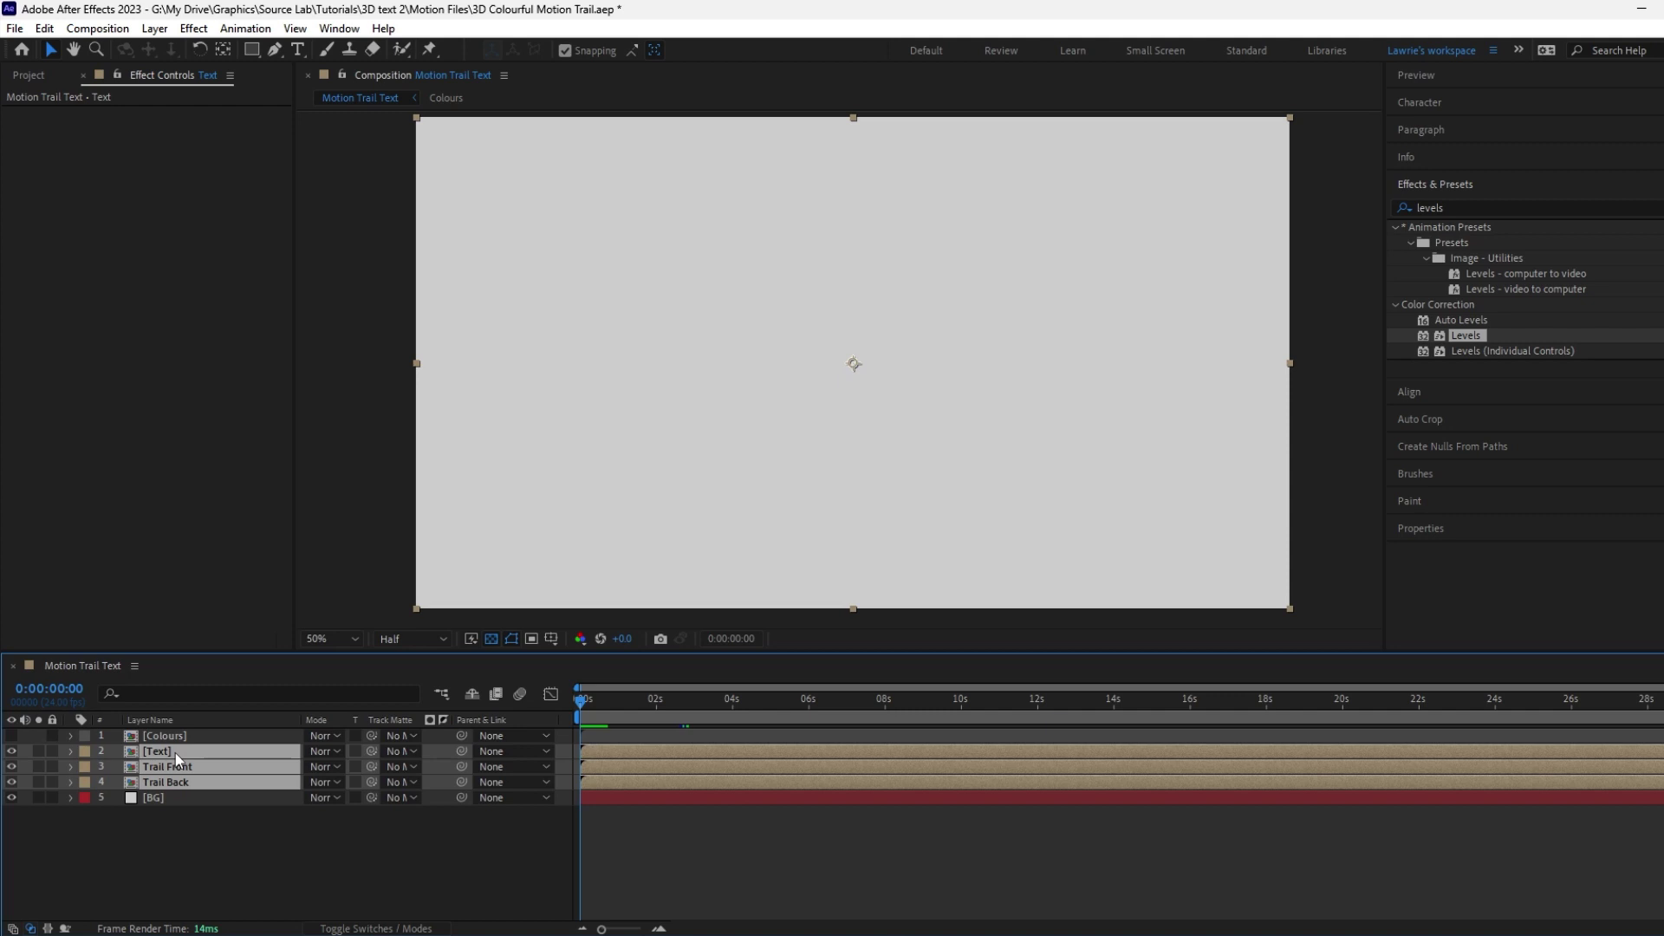
pyautogui.doubleClick(175, 752)
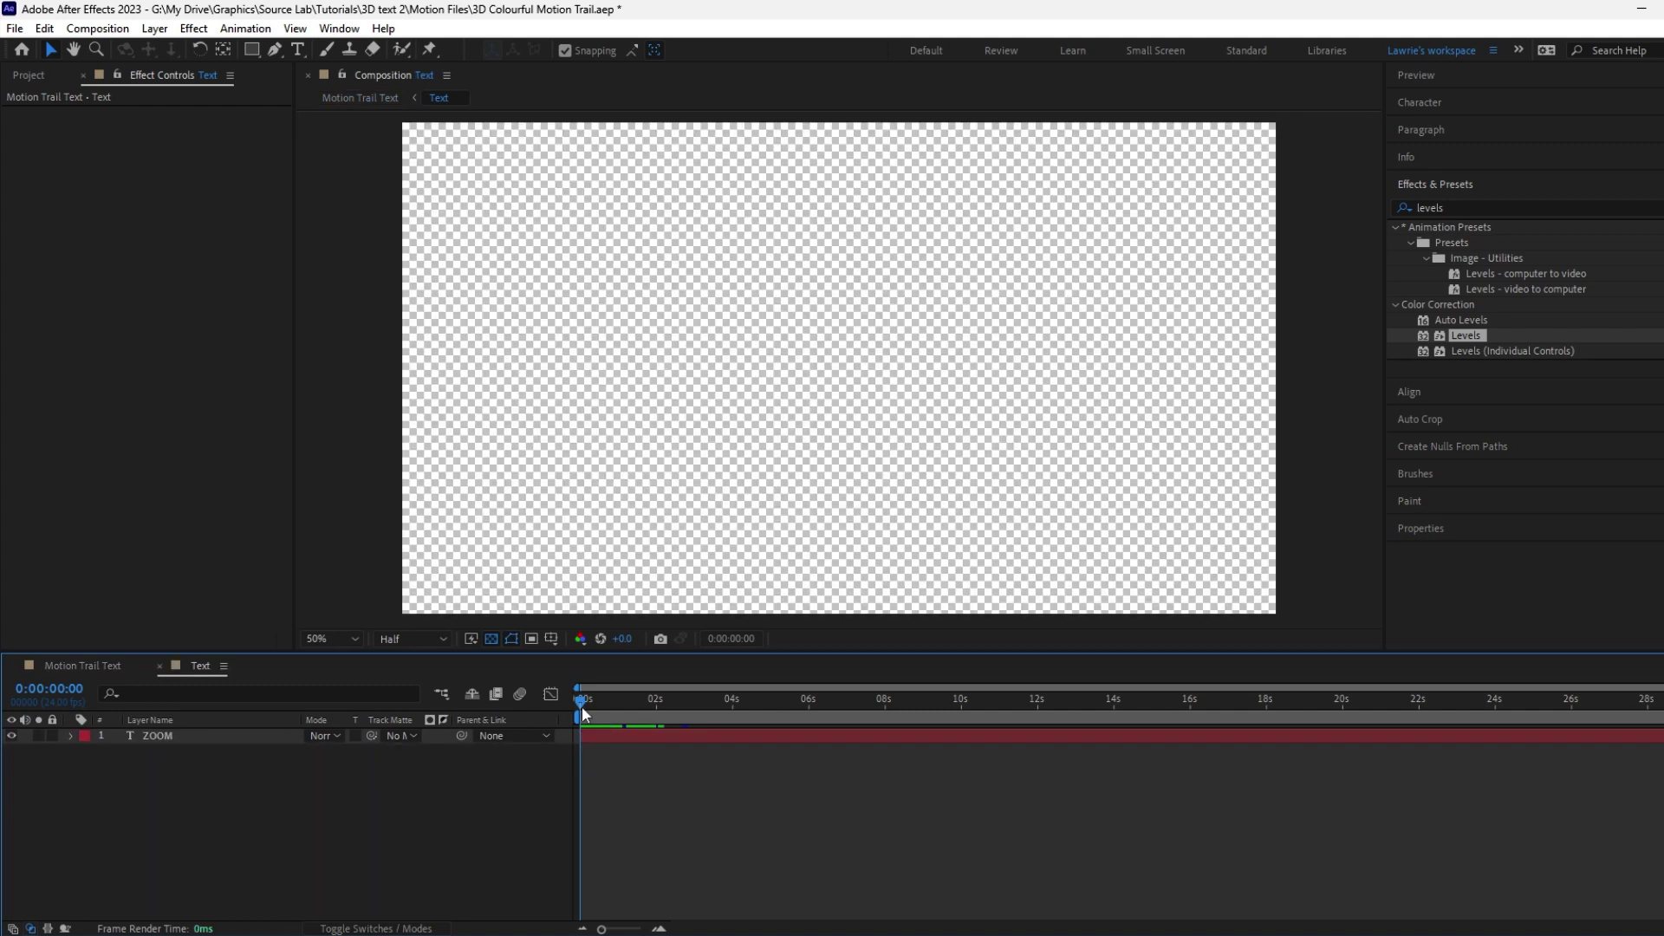
pyautogui.moveTo(580, 705); pyautogui.dragTo(735, 704)
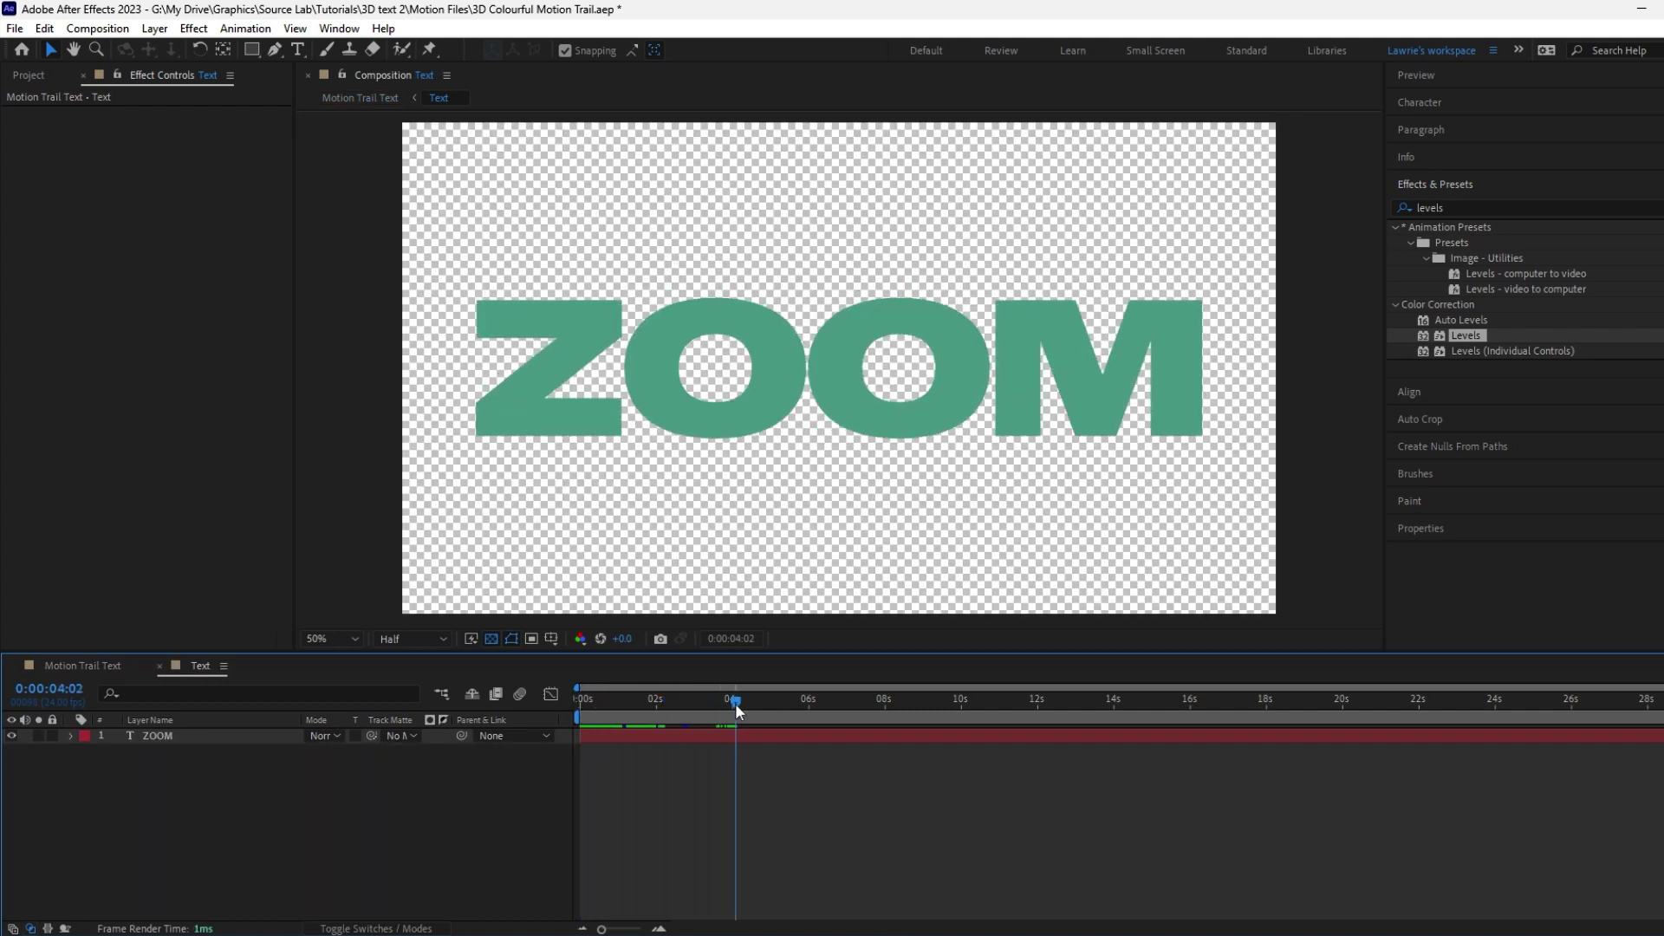
pyautogui.click(657, 735)
pyautogui.hotkey('ctrl', 'd')
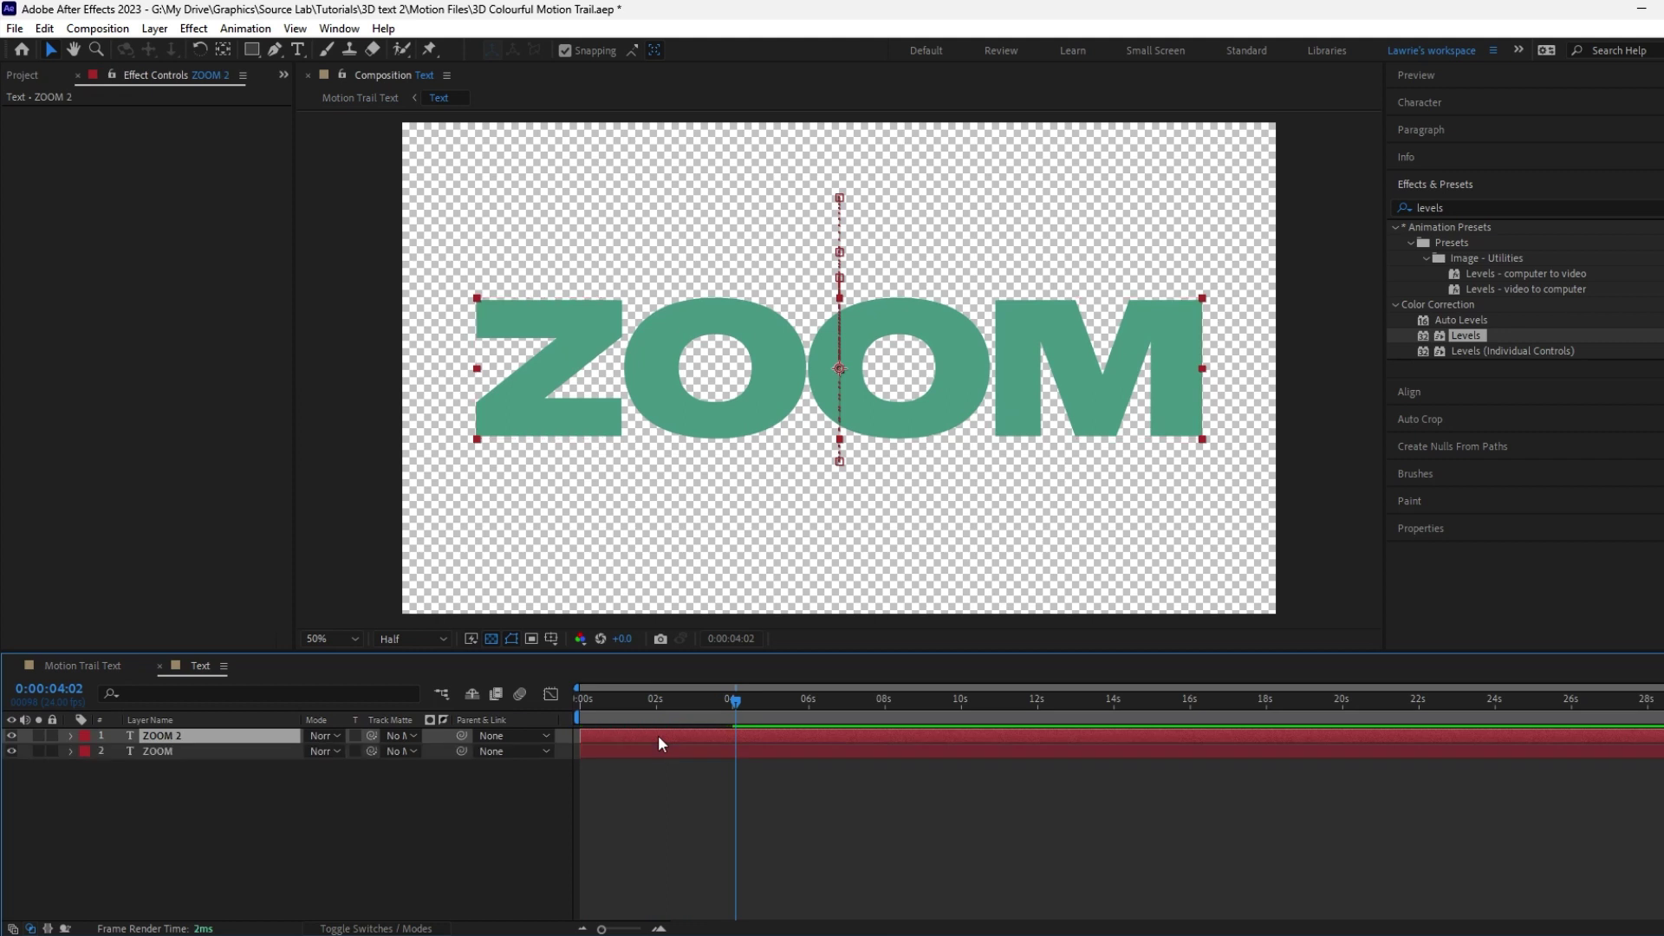
pyautogui.click(13, 752)
# Step: Delete all of ZOOM 2's Position keyframes
pyautogui.press('u')
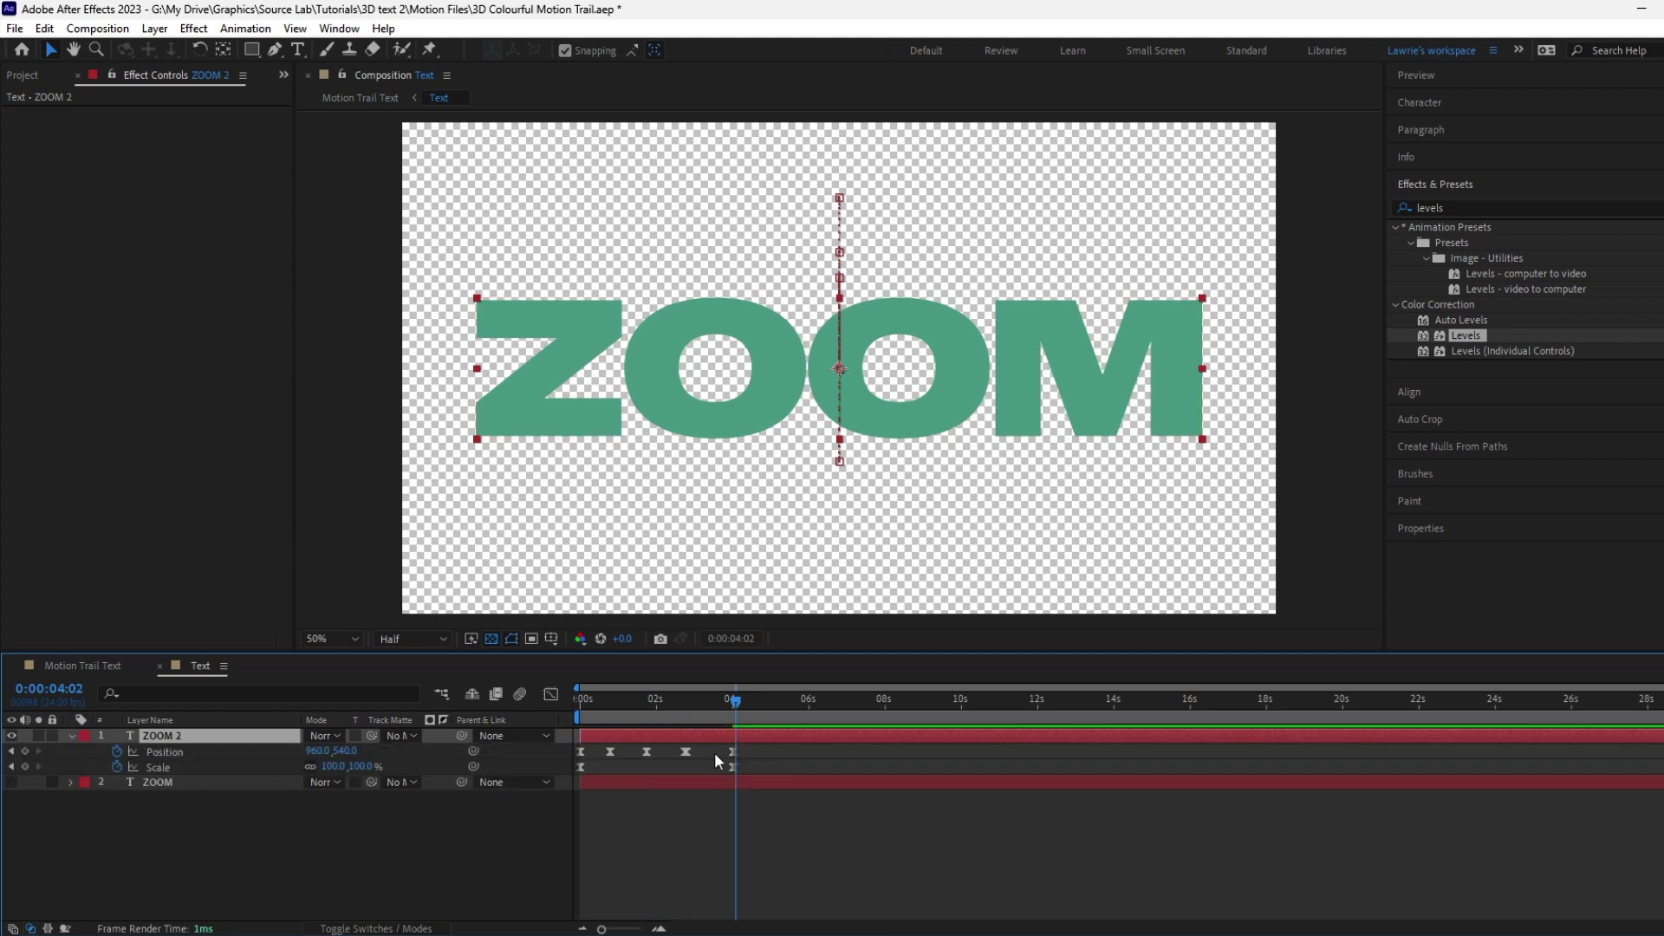
pyautogui.click(732, 702)
pyautogui.moveTo(750, 752); pyautogui.dragTo(560, 741)
pyautogui.press('Delete')
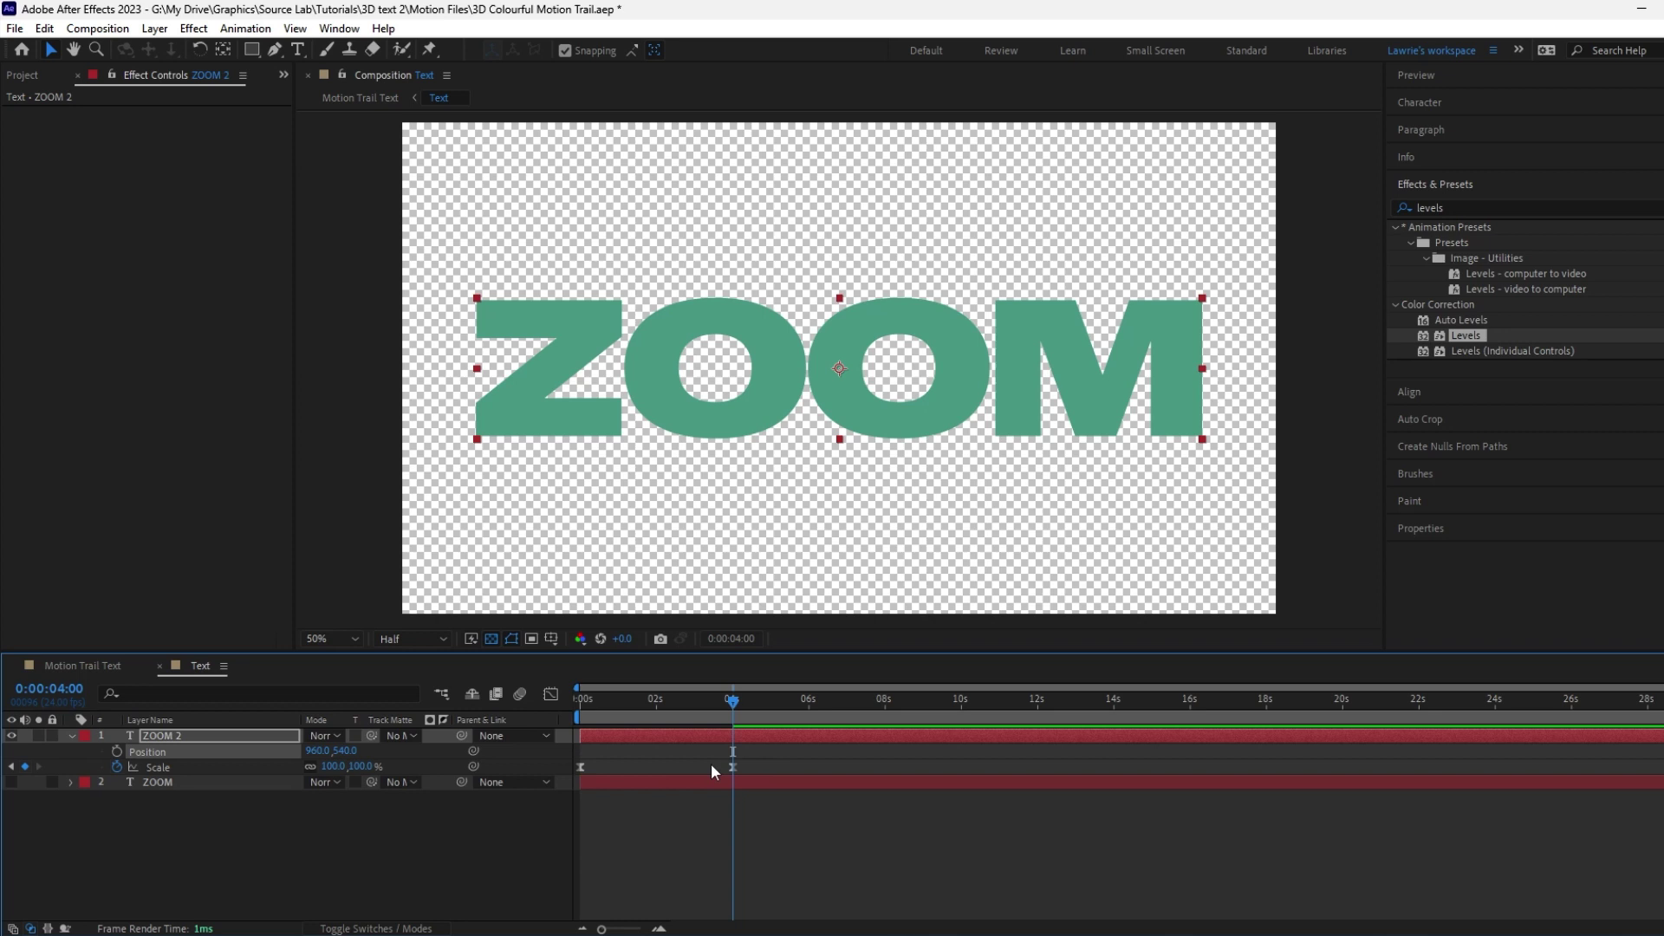
# Step: Keyframe ZOOM 2's Rotation from 1x at the start to 0°, ending around 3.2 s
pyautogui.press('r')
pyautogui.click(114, 753)
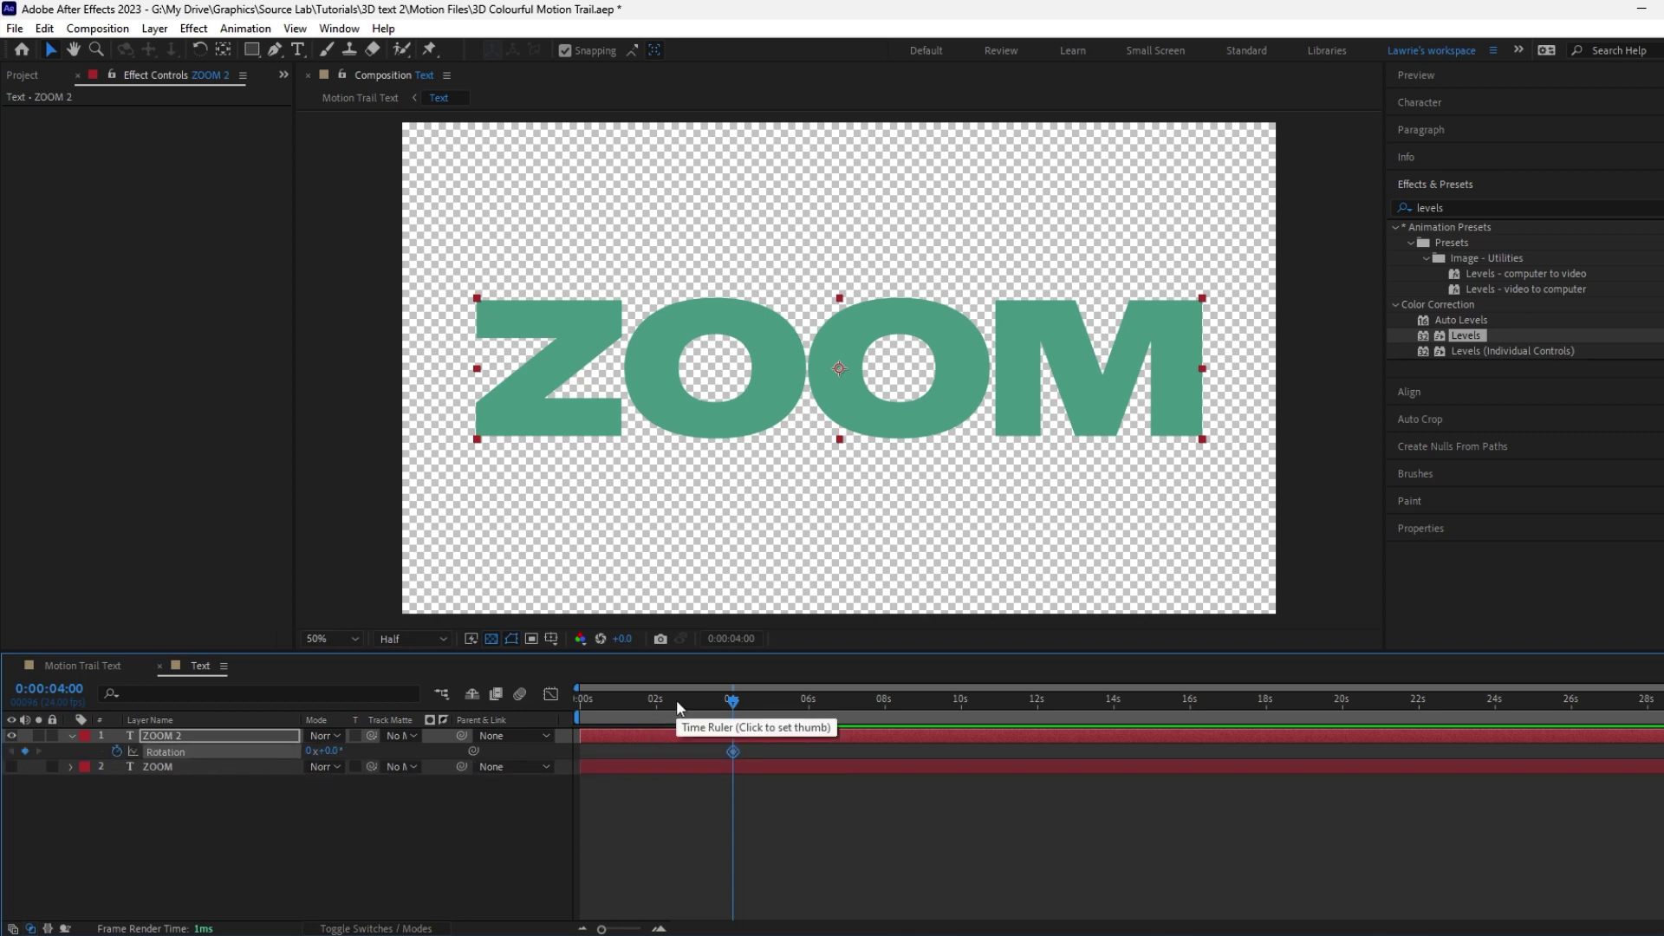
pyautogui.moveTo(730, 700); pyautogui.dragTo(558, 704)
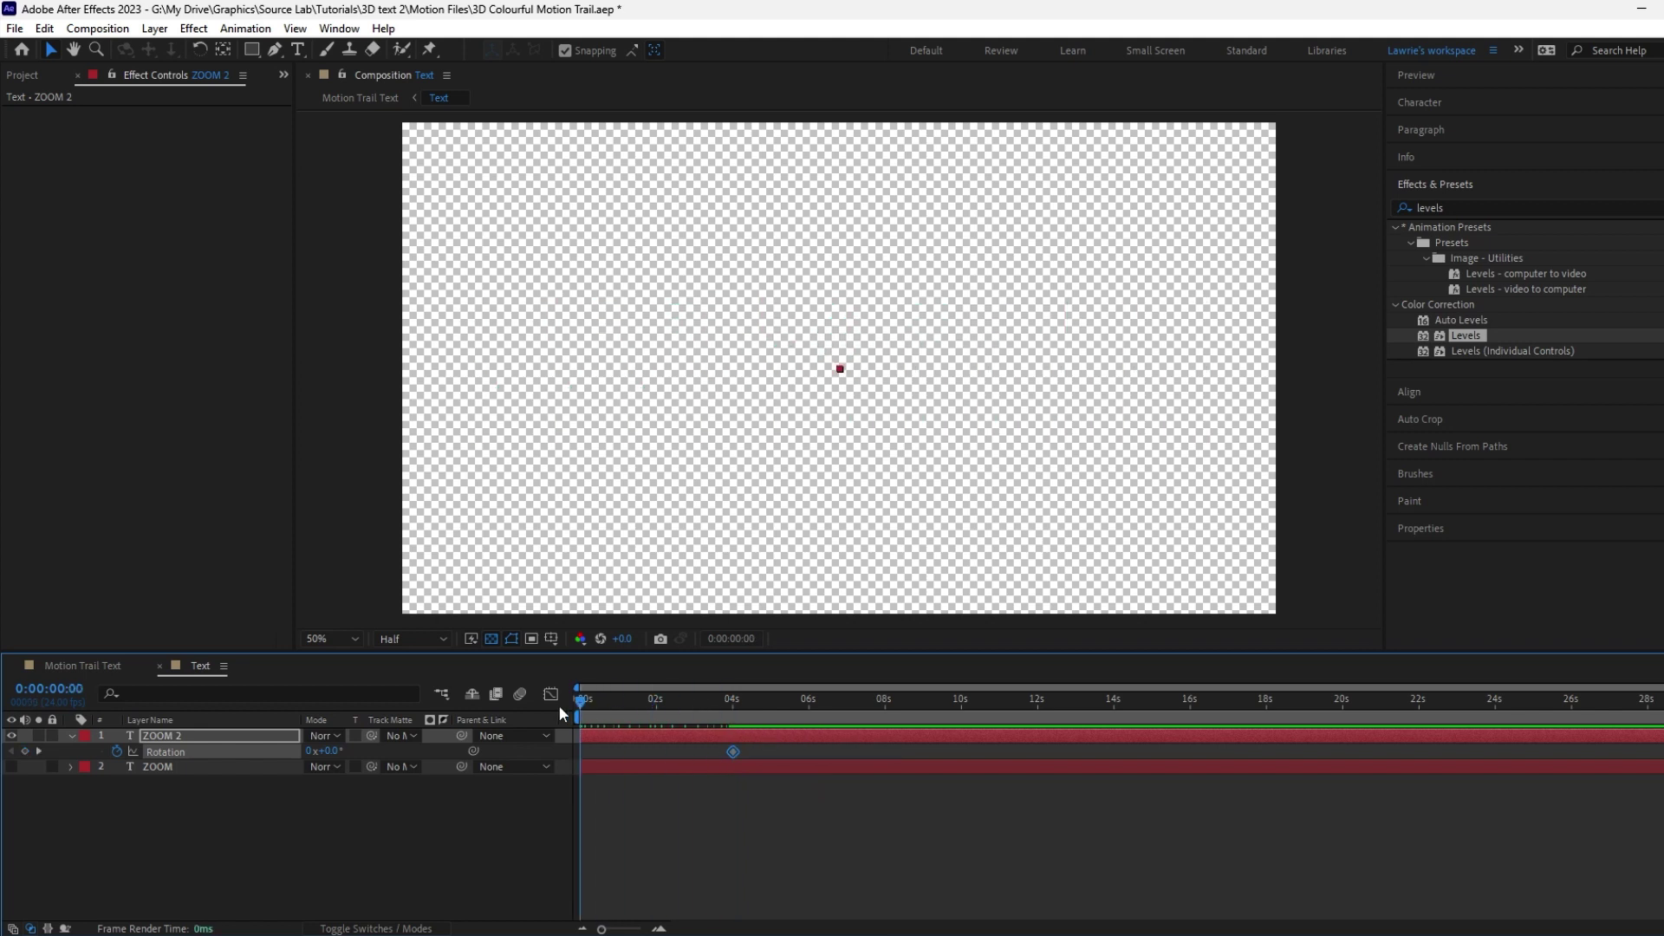
pyautogui.click(310, 751)
pyautogui.write('1')
pyautogui.press('Return')
pyautogui.hotkey('shift', 's')
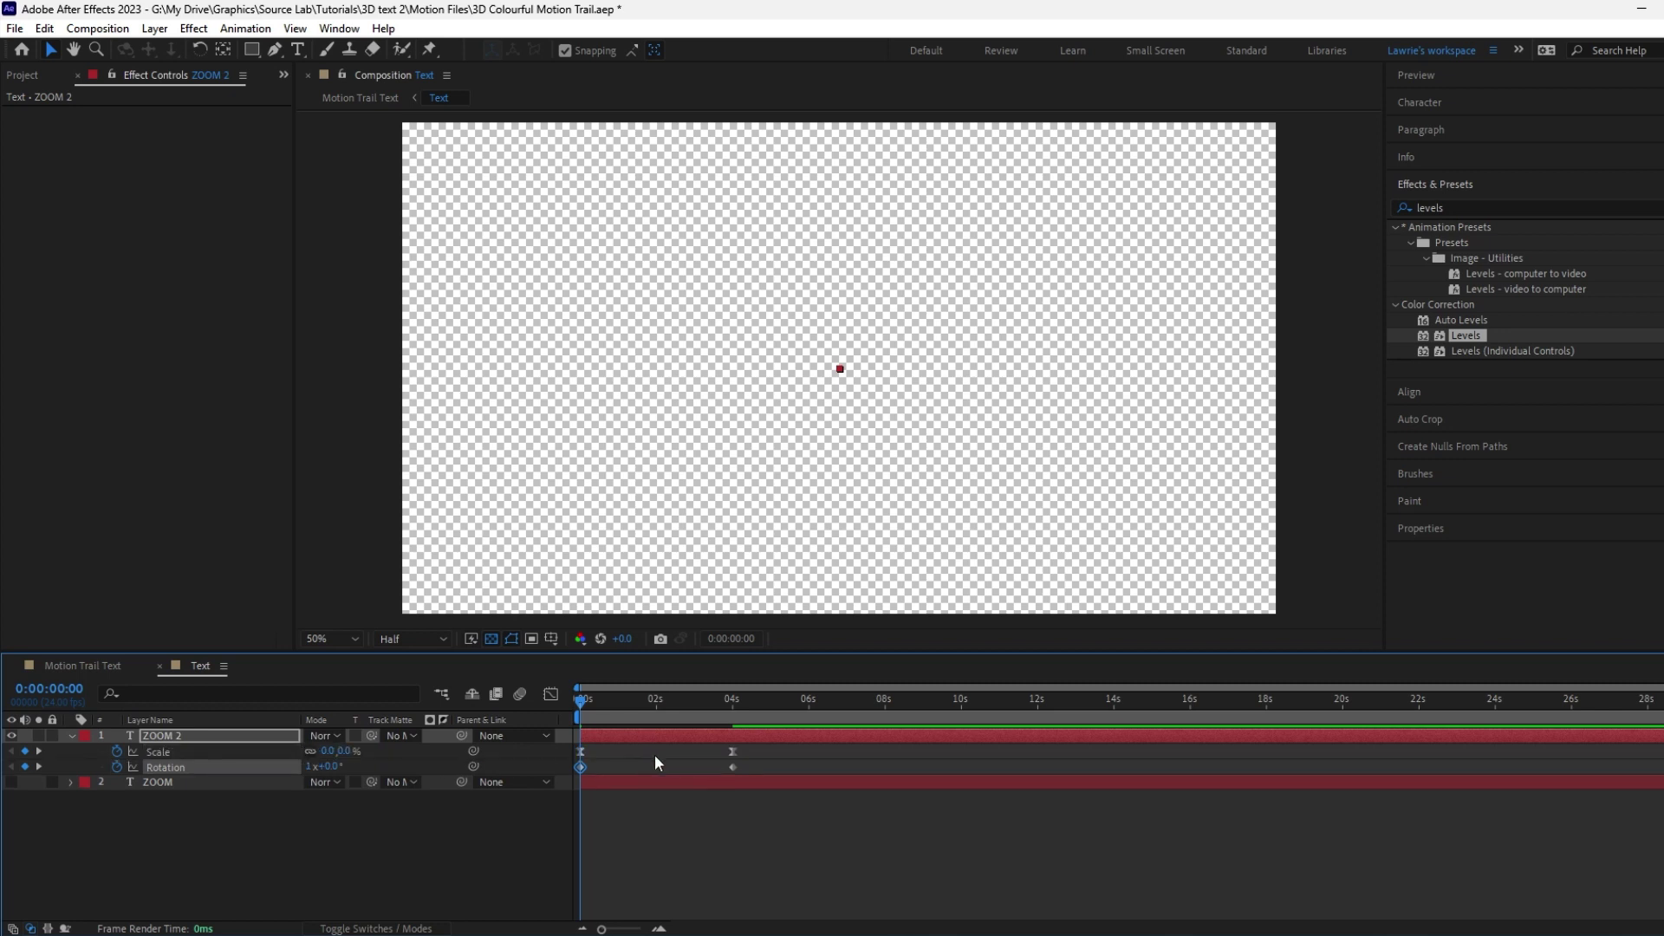
pyautogui.moveTo(732, 767); pyautogui.dragTo(532, 784)
pyautogui.click(716, 699)
# Step: Ease both rotation keyframes with 60% incoming and outgoing influence, then preview the spin
pyautogui.rightClick(702, 767)
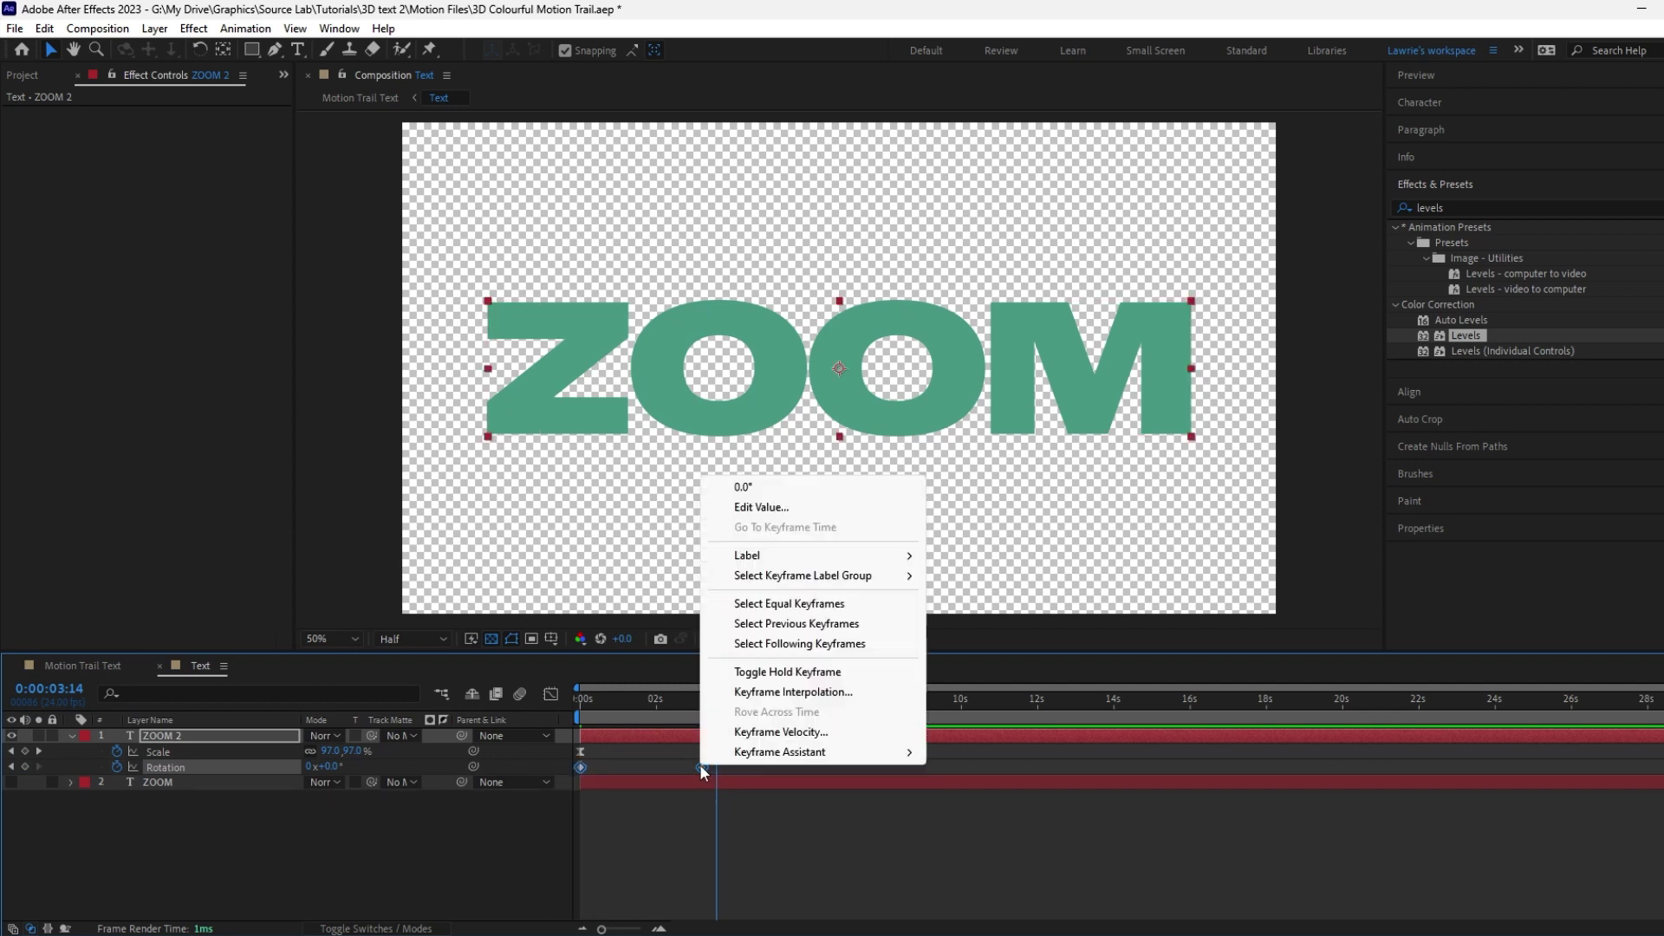
pyautogui.click(784, 732)
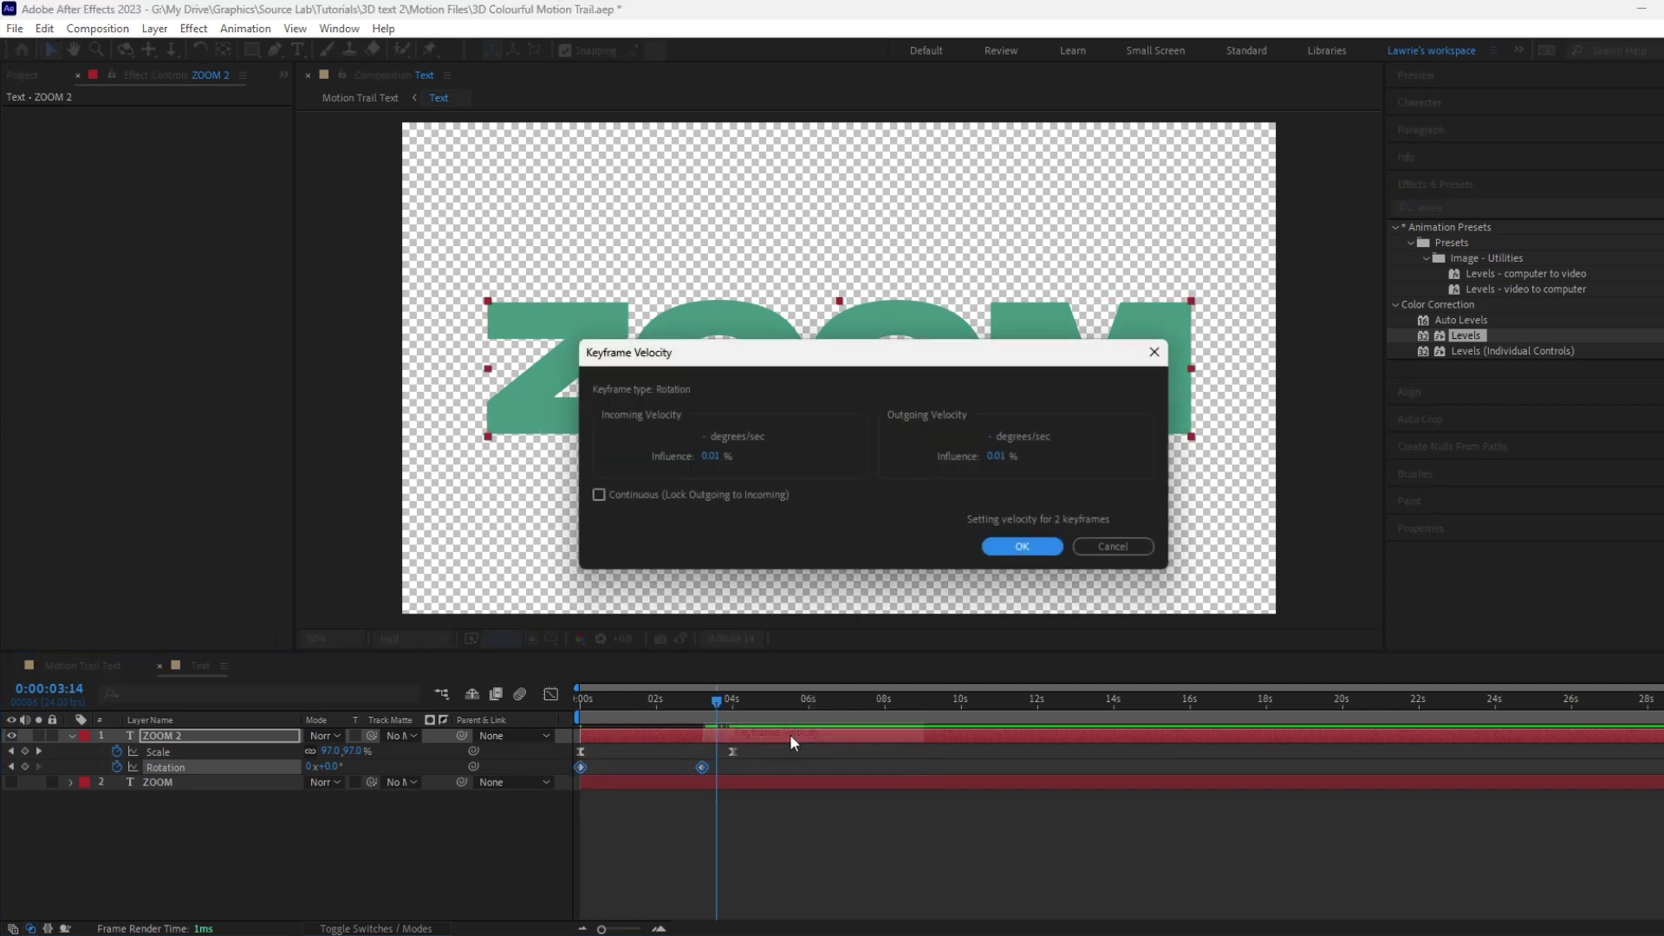
pyautogui.click(710, 456)
pyautogui.write('60')
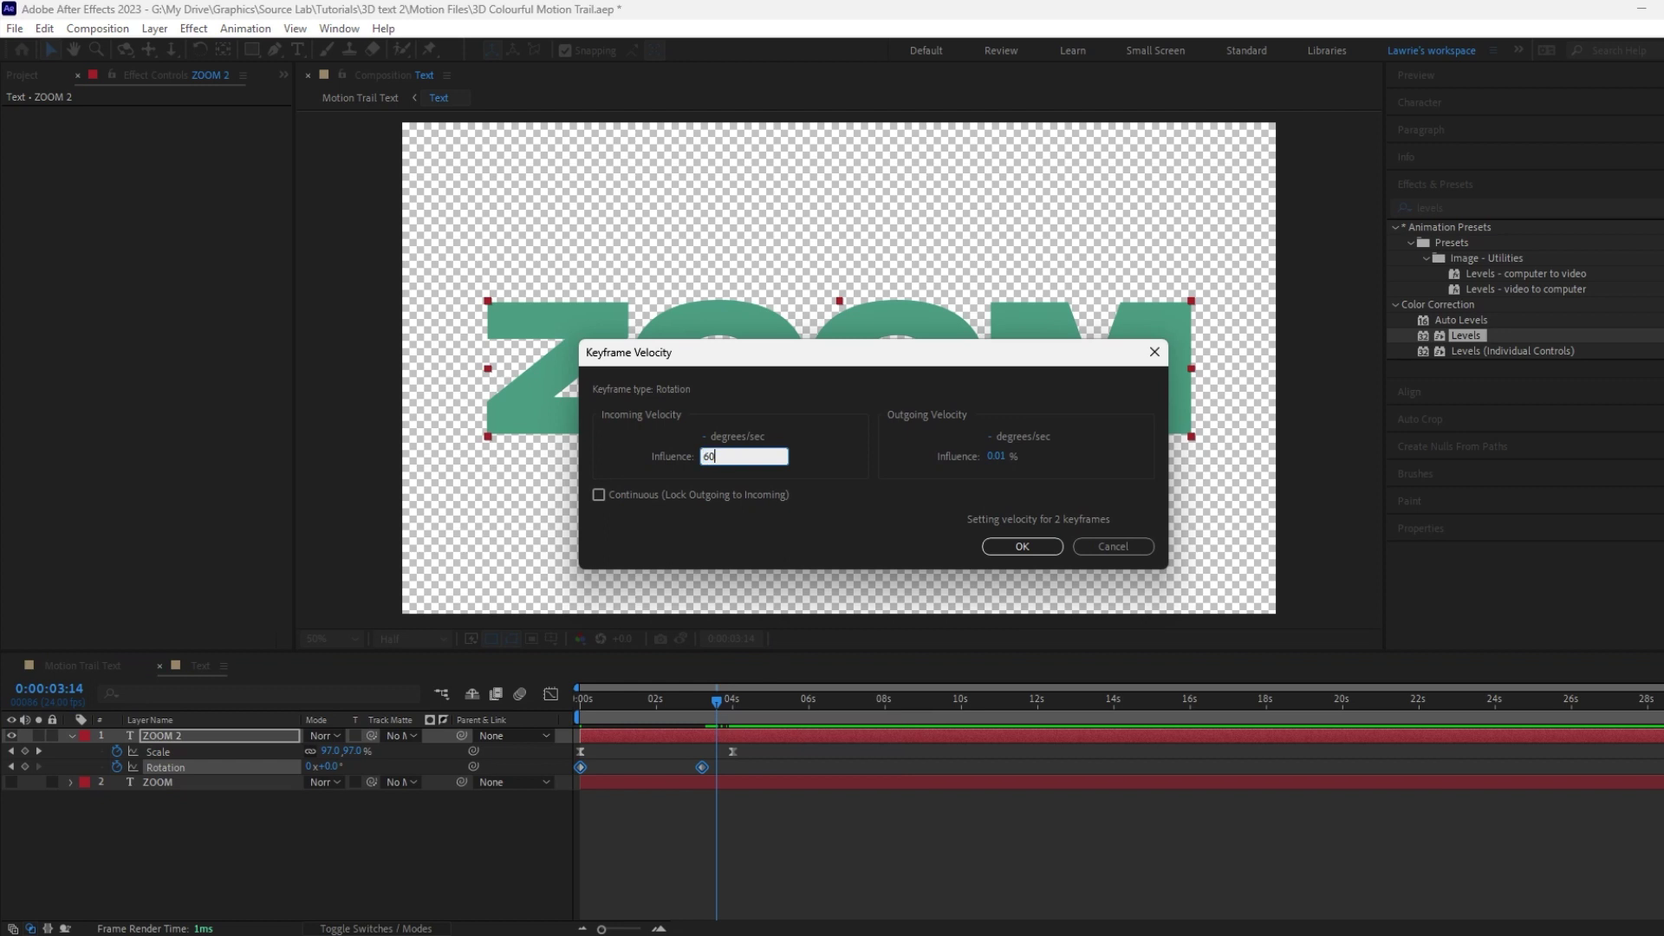
pyautogui.press('Tab')
pyautogui.write('60')
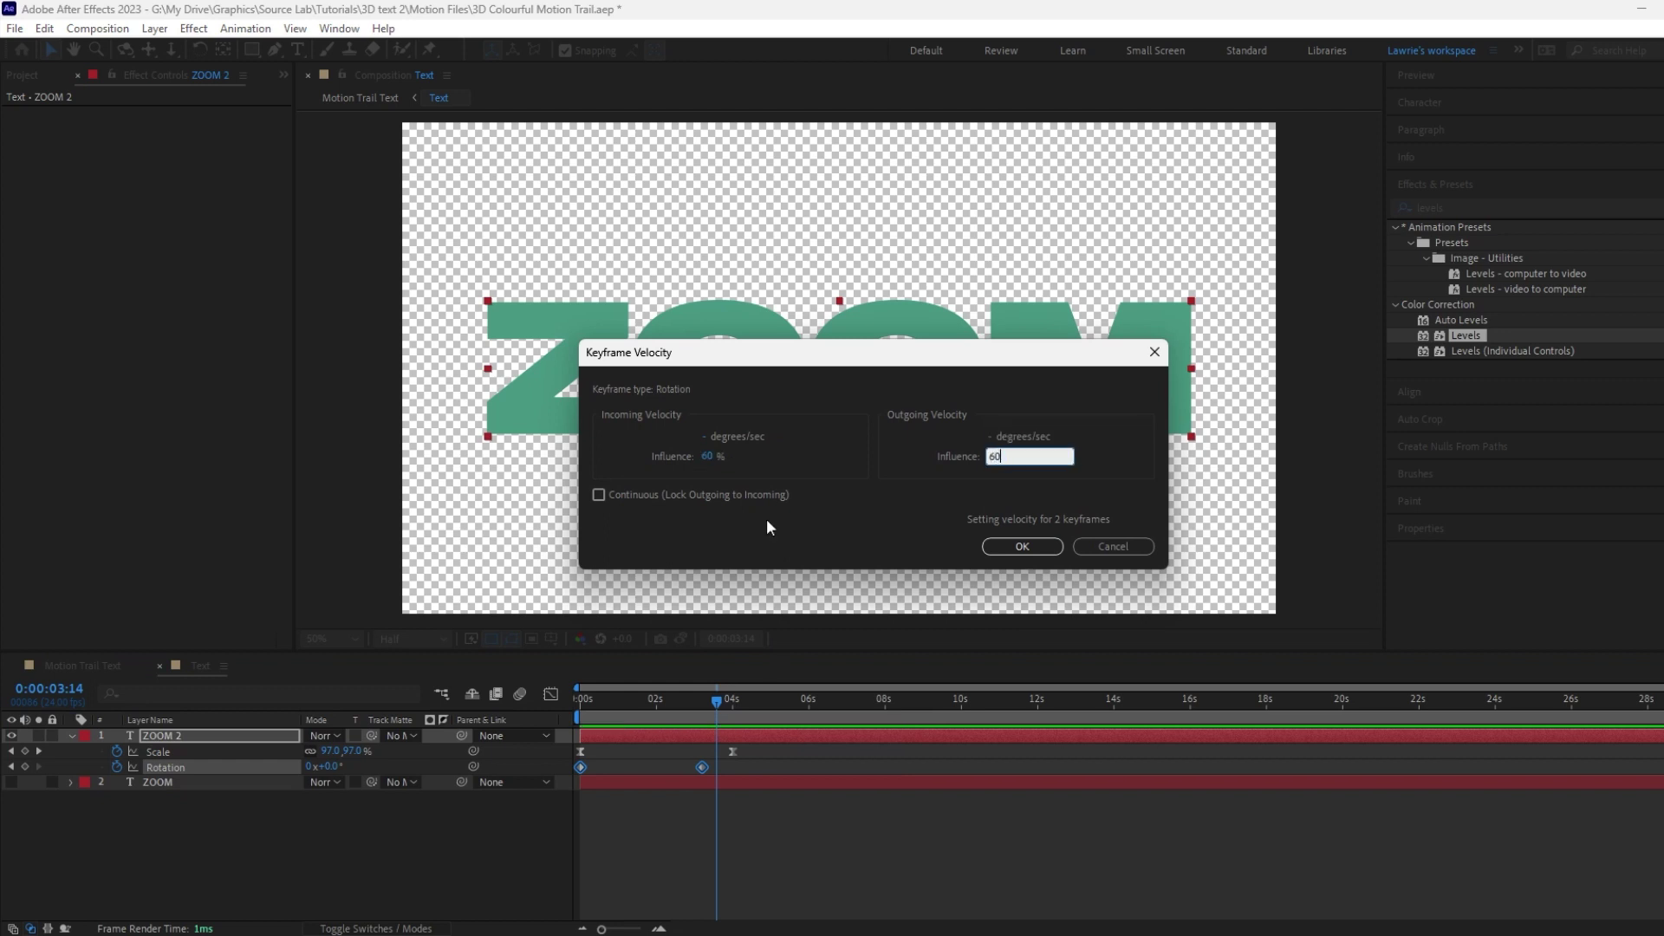
pyautogui.press('Return')
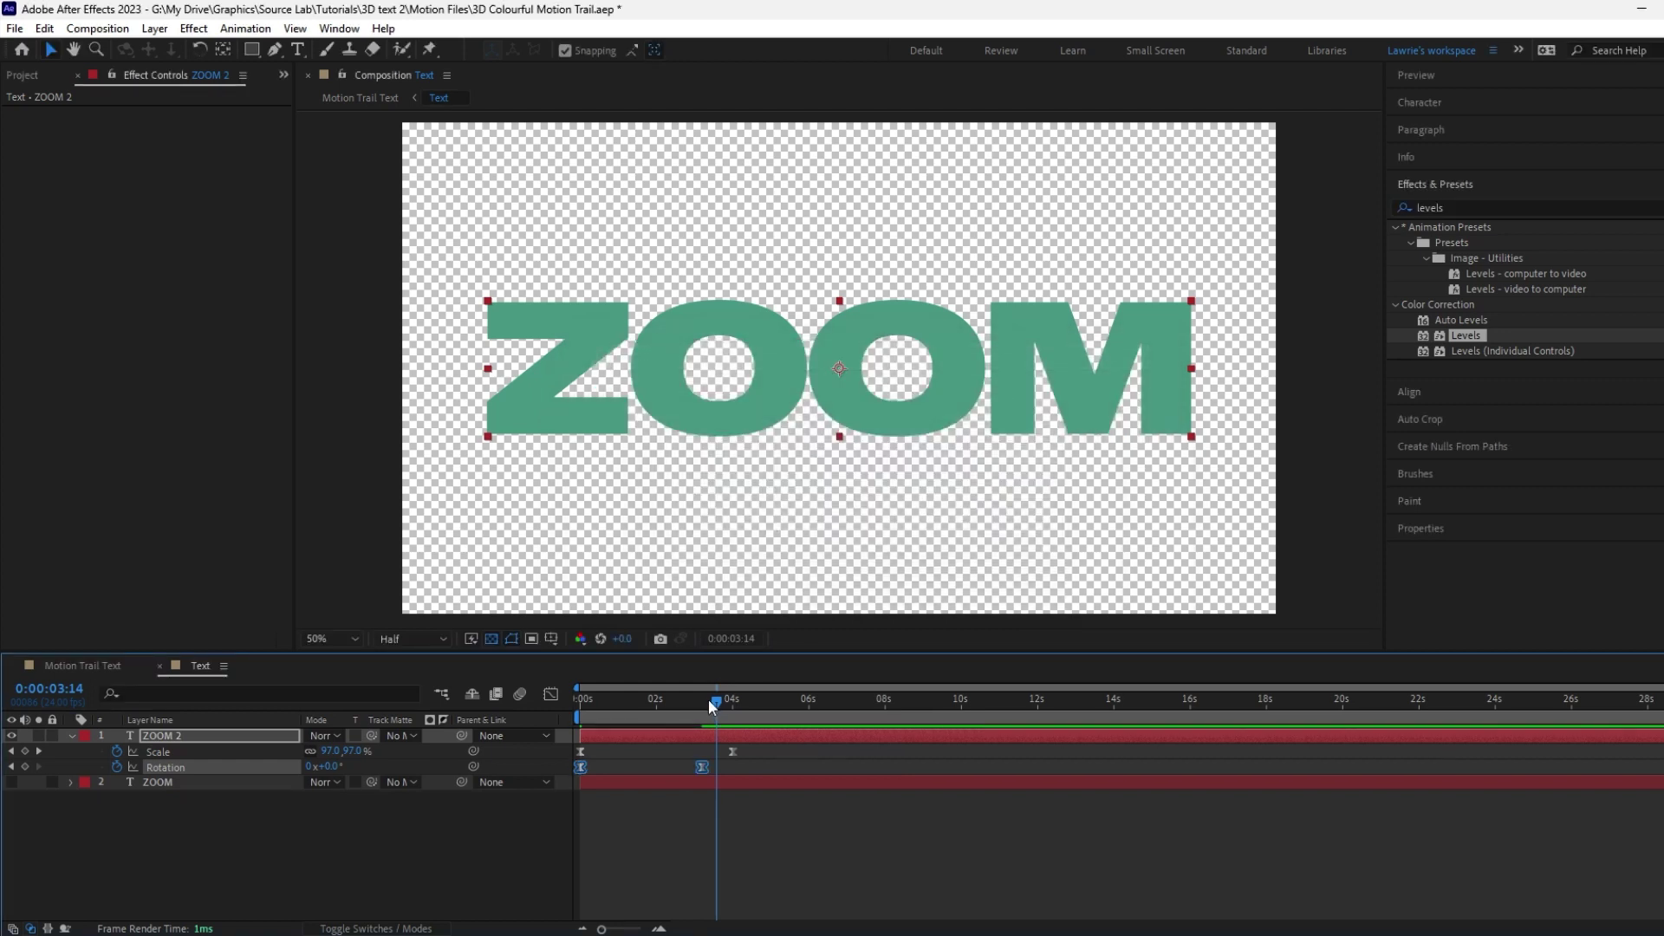
pyautogui.moveTo(709, 698); pyautogui.dragTo(579, 702)
pyautogui.press('space')
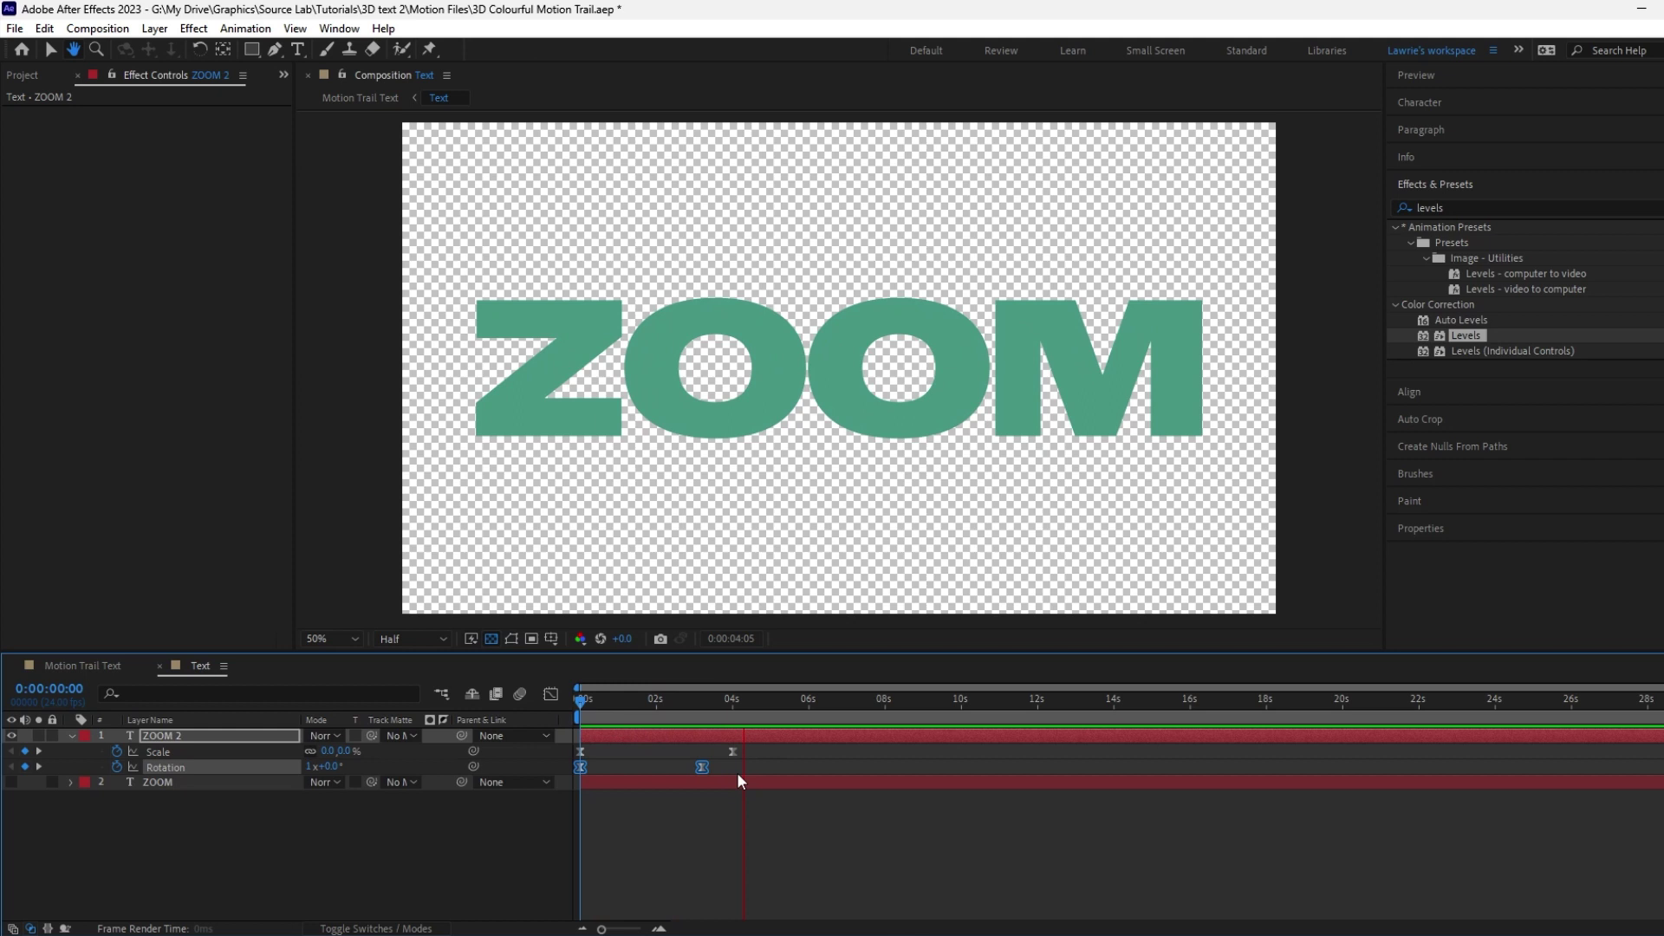
pyautogui.press('space')
# Step: Add the paper texture image to Motion Trail Text at 40% scale
pyautogui.click(82, 662)
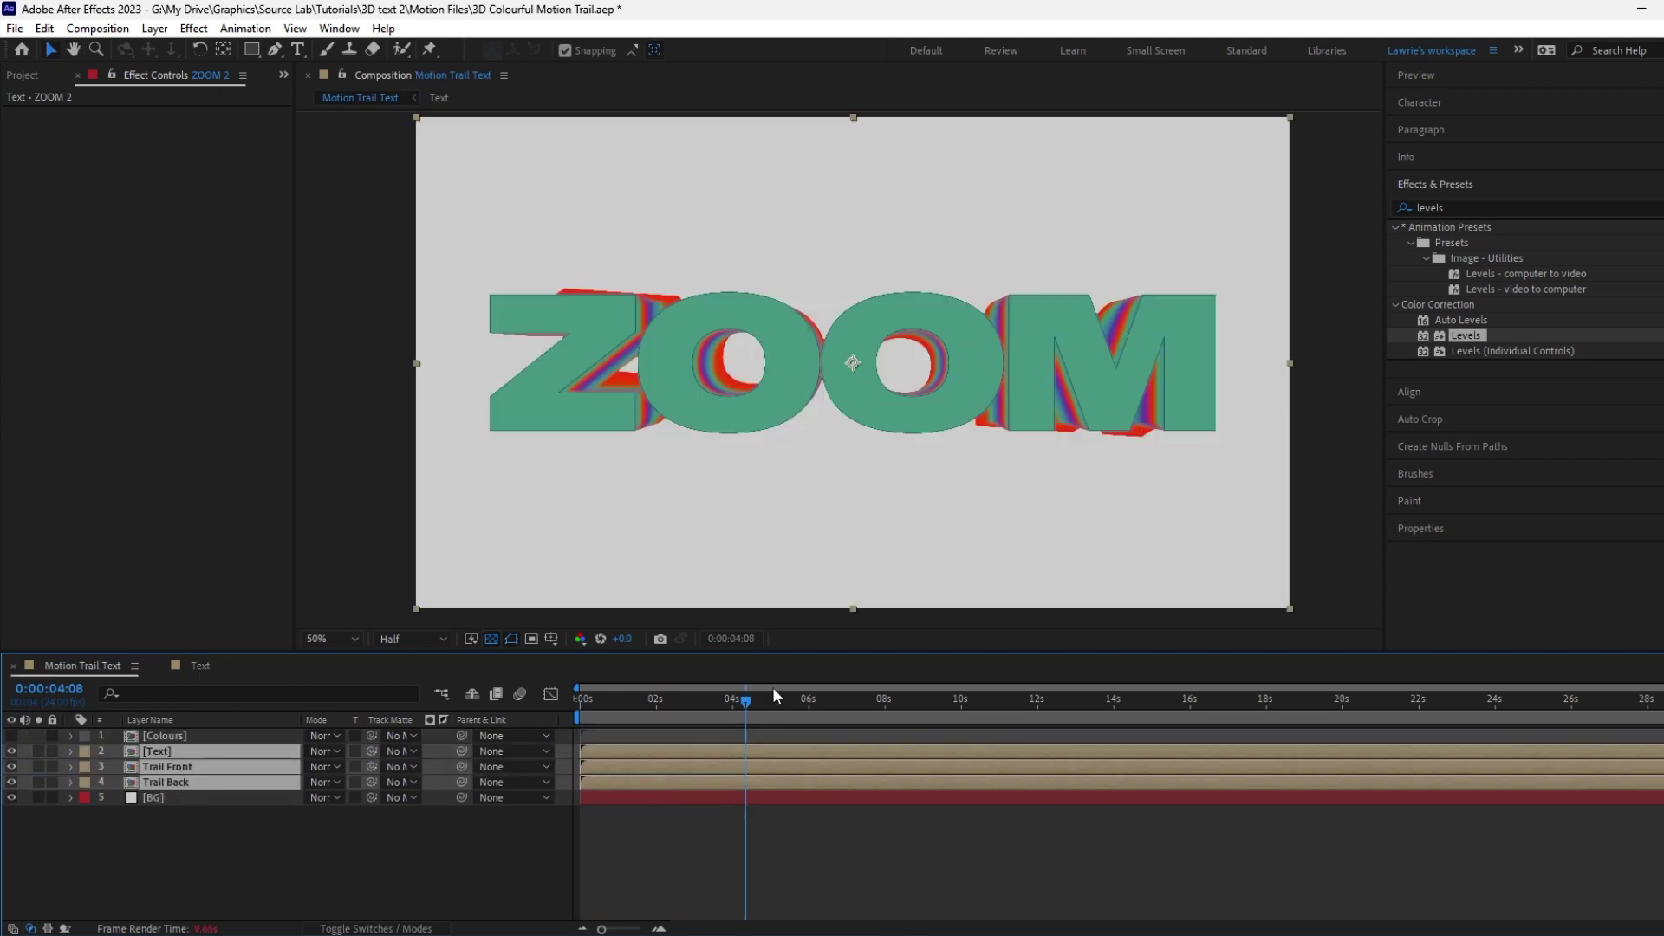
pyautogui.click(721, 701)
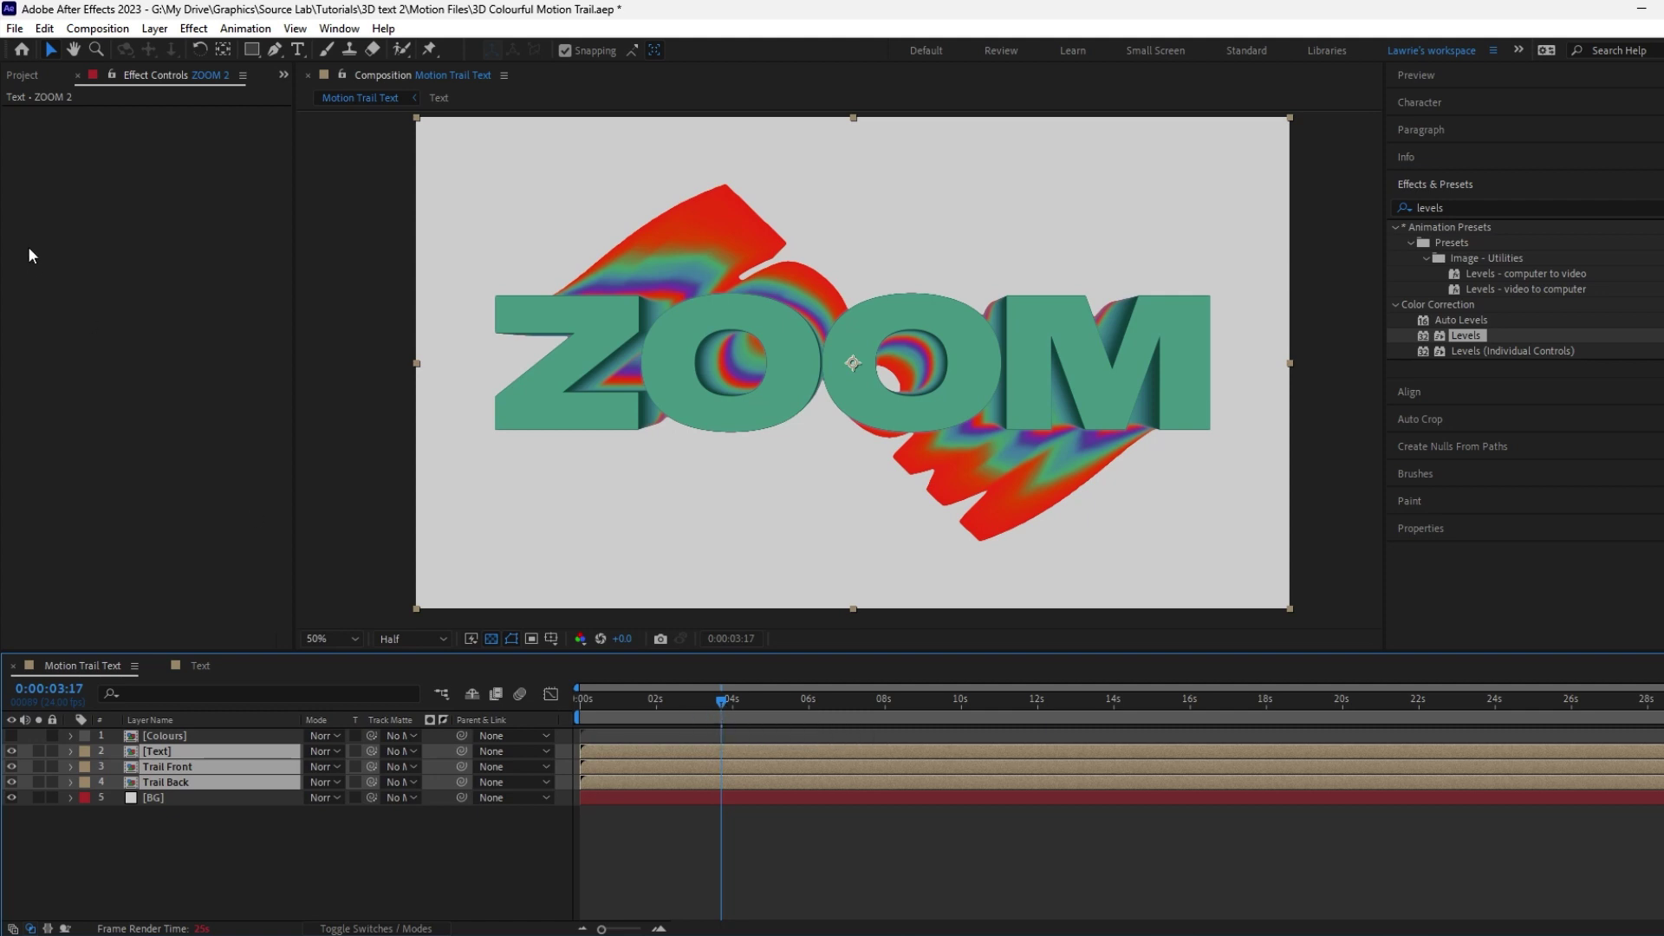
pyautogui.click(17, 78)
pyautogui.moveTo(97, 293); pyautogui.dragTo(180, 733)
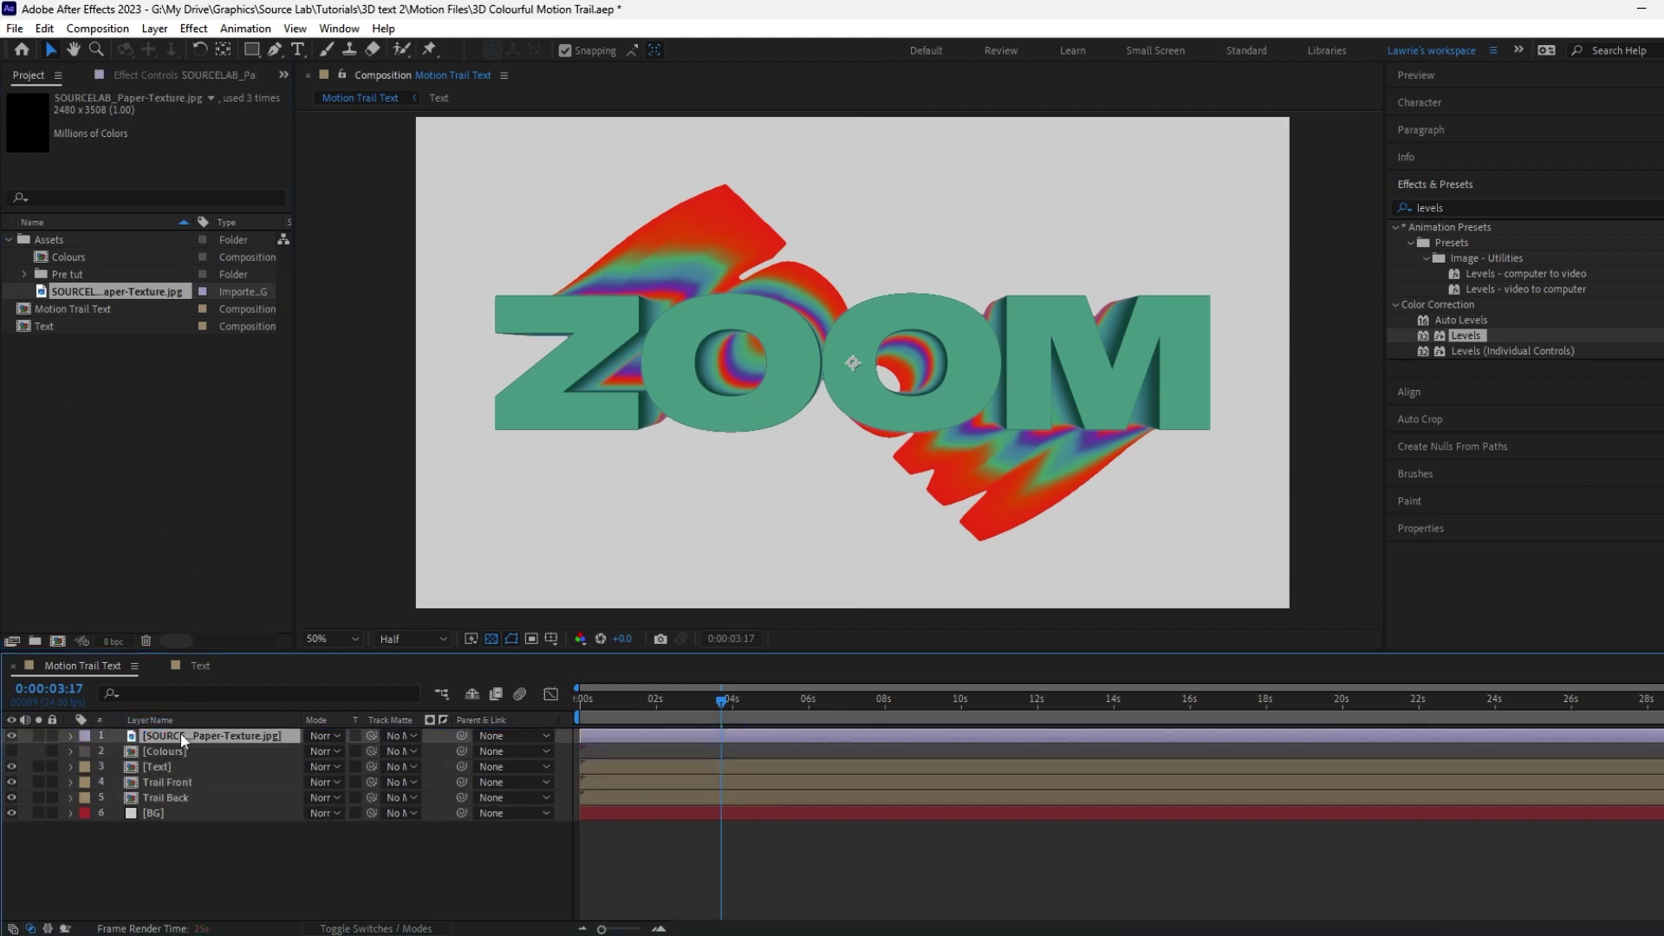
pyautogui.press('s')
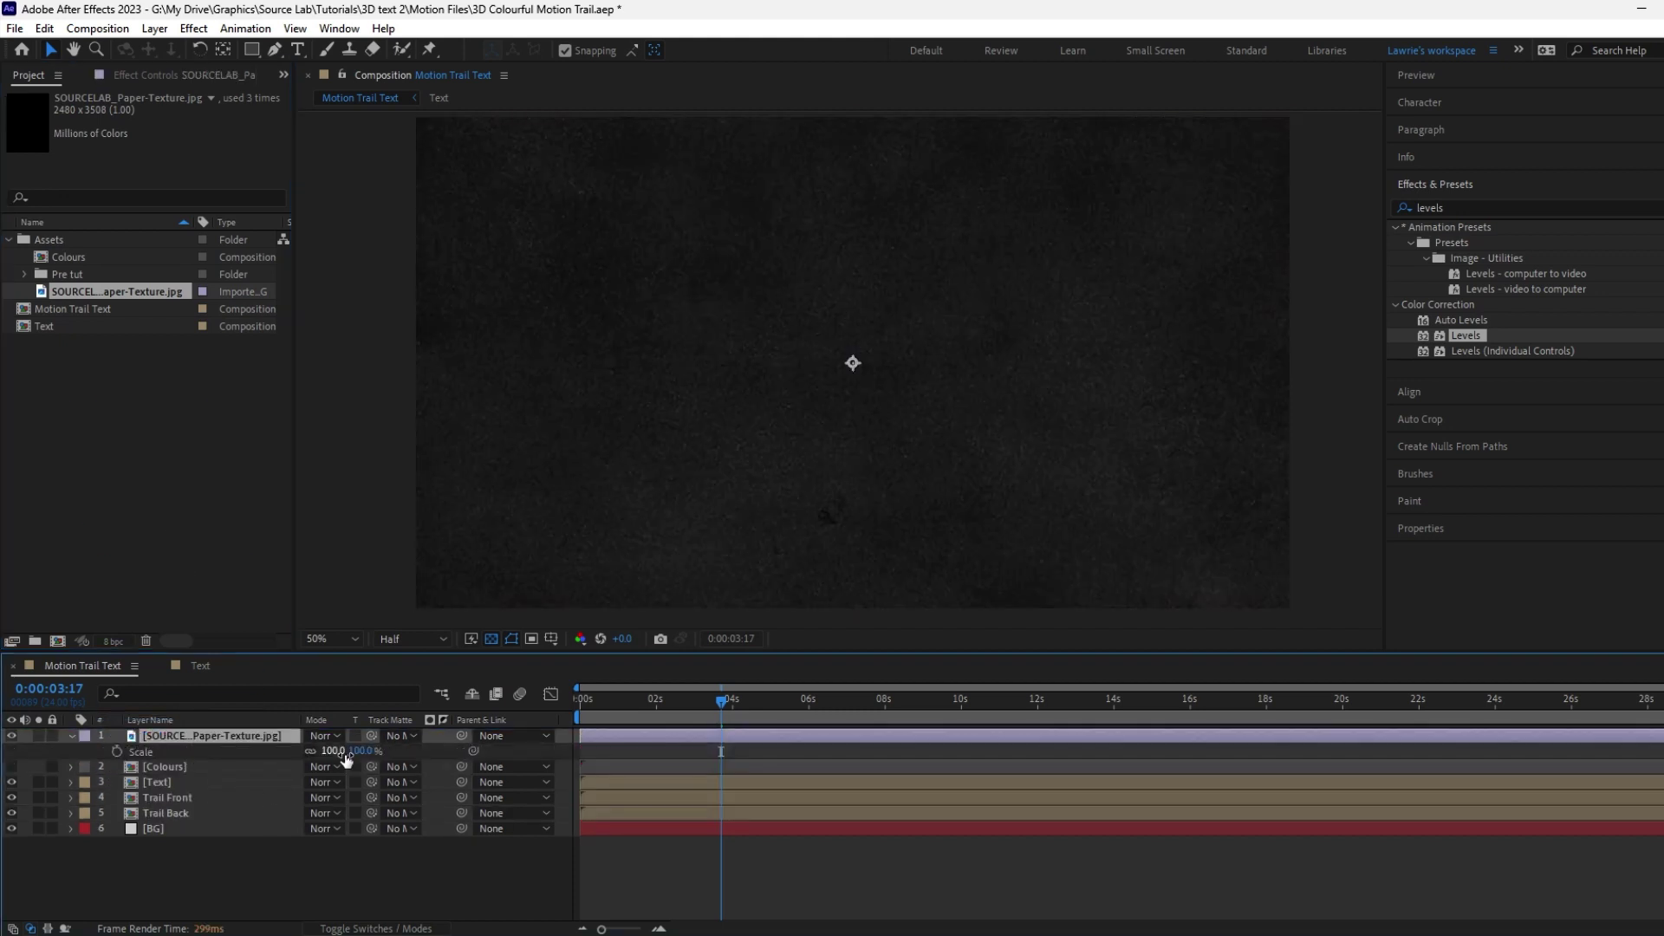
pyautogui.click(361, 751)
pyautogui.write('50')
pyautogui.press('Return')
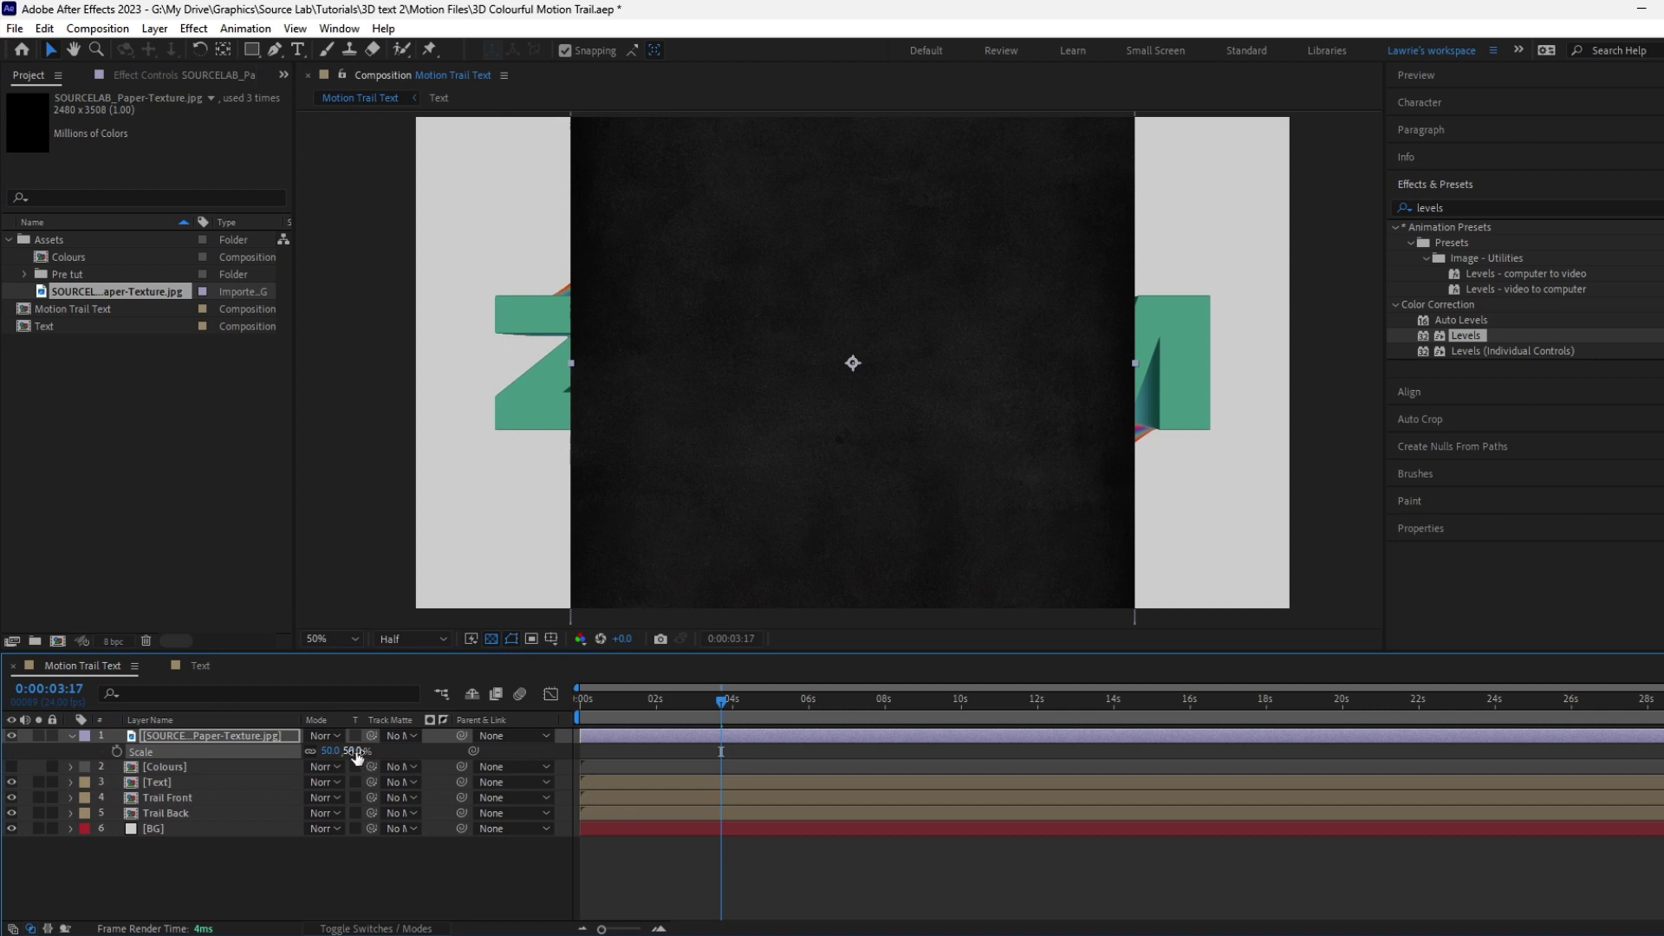
pyautogui.write('0')
pyautogui.press('Return')
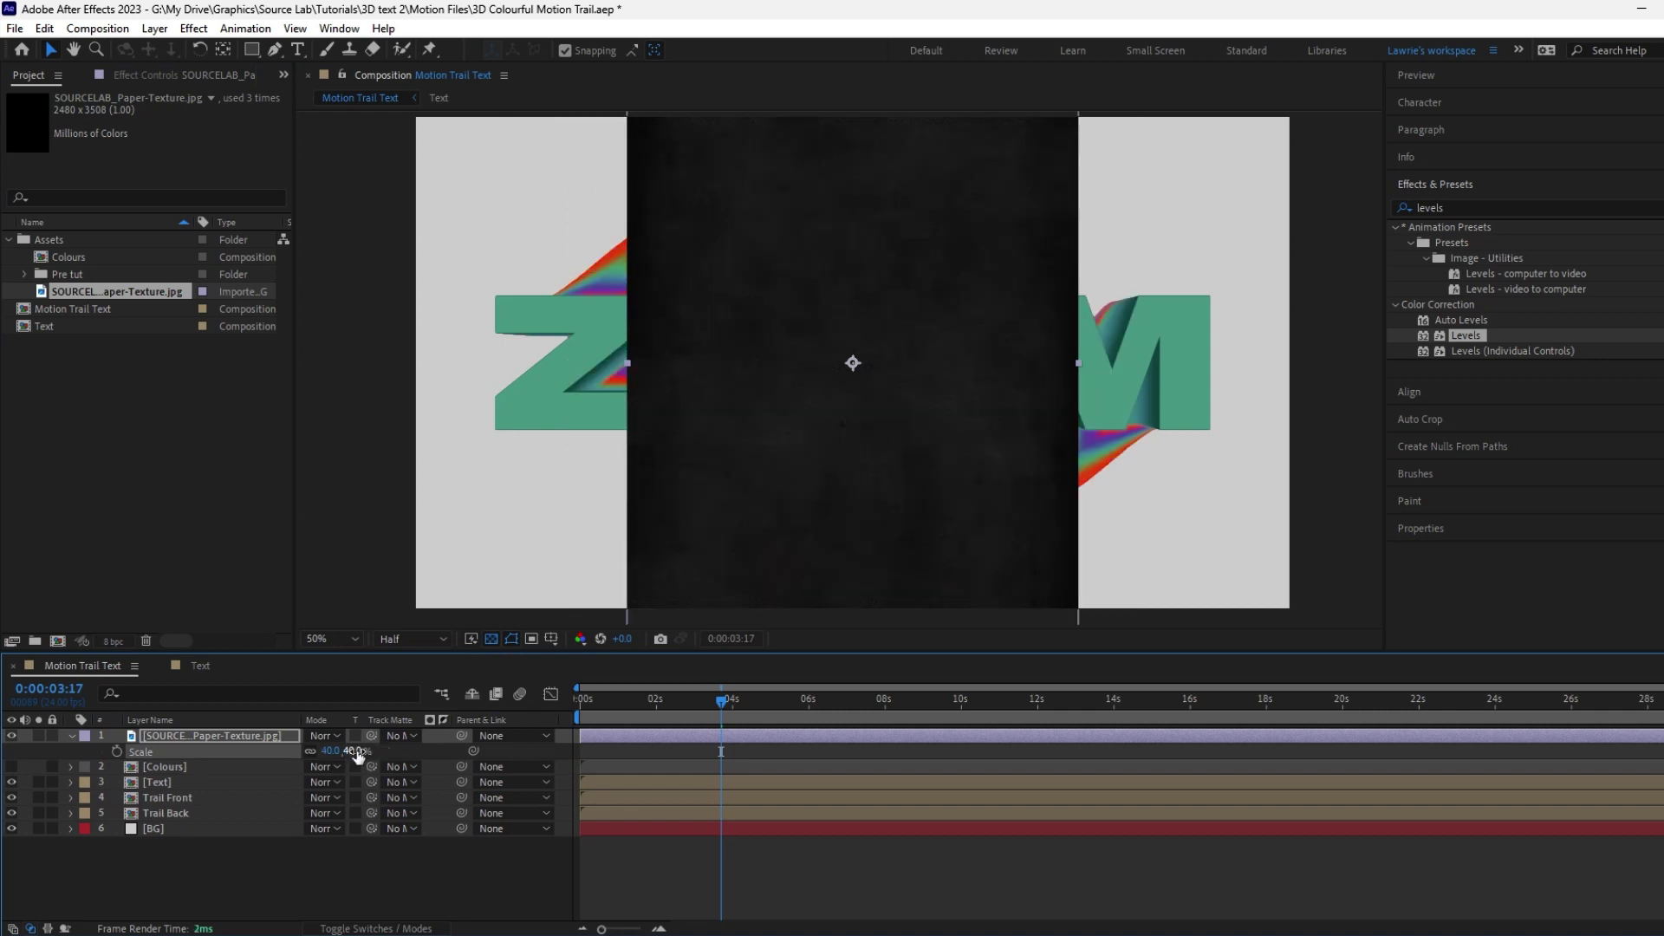
# Step: Apply CC RepeTile to the texture with Expand values of 3000
pyautogui.doubleClick(1464, 208)
pyautogui.write('rep')
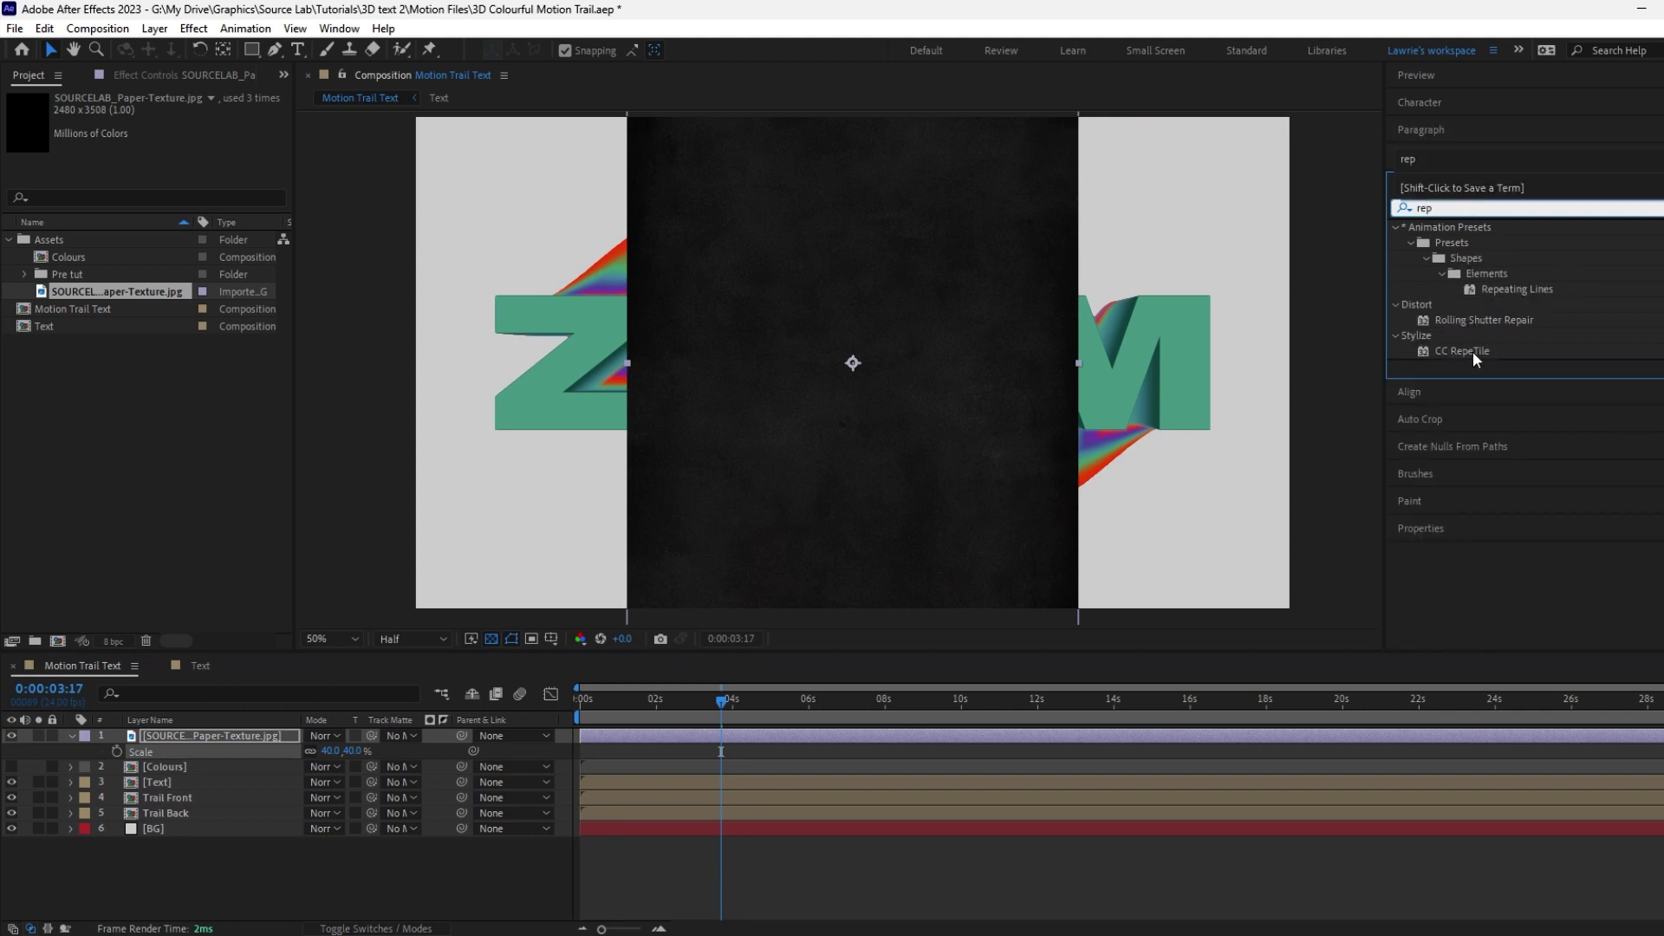
pyautogui.doubleClick(1465, 351)
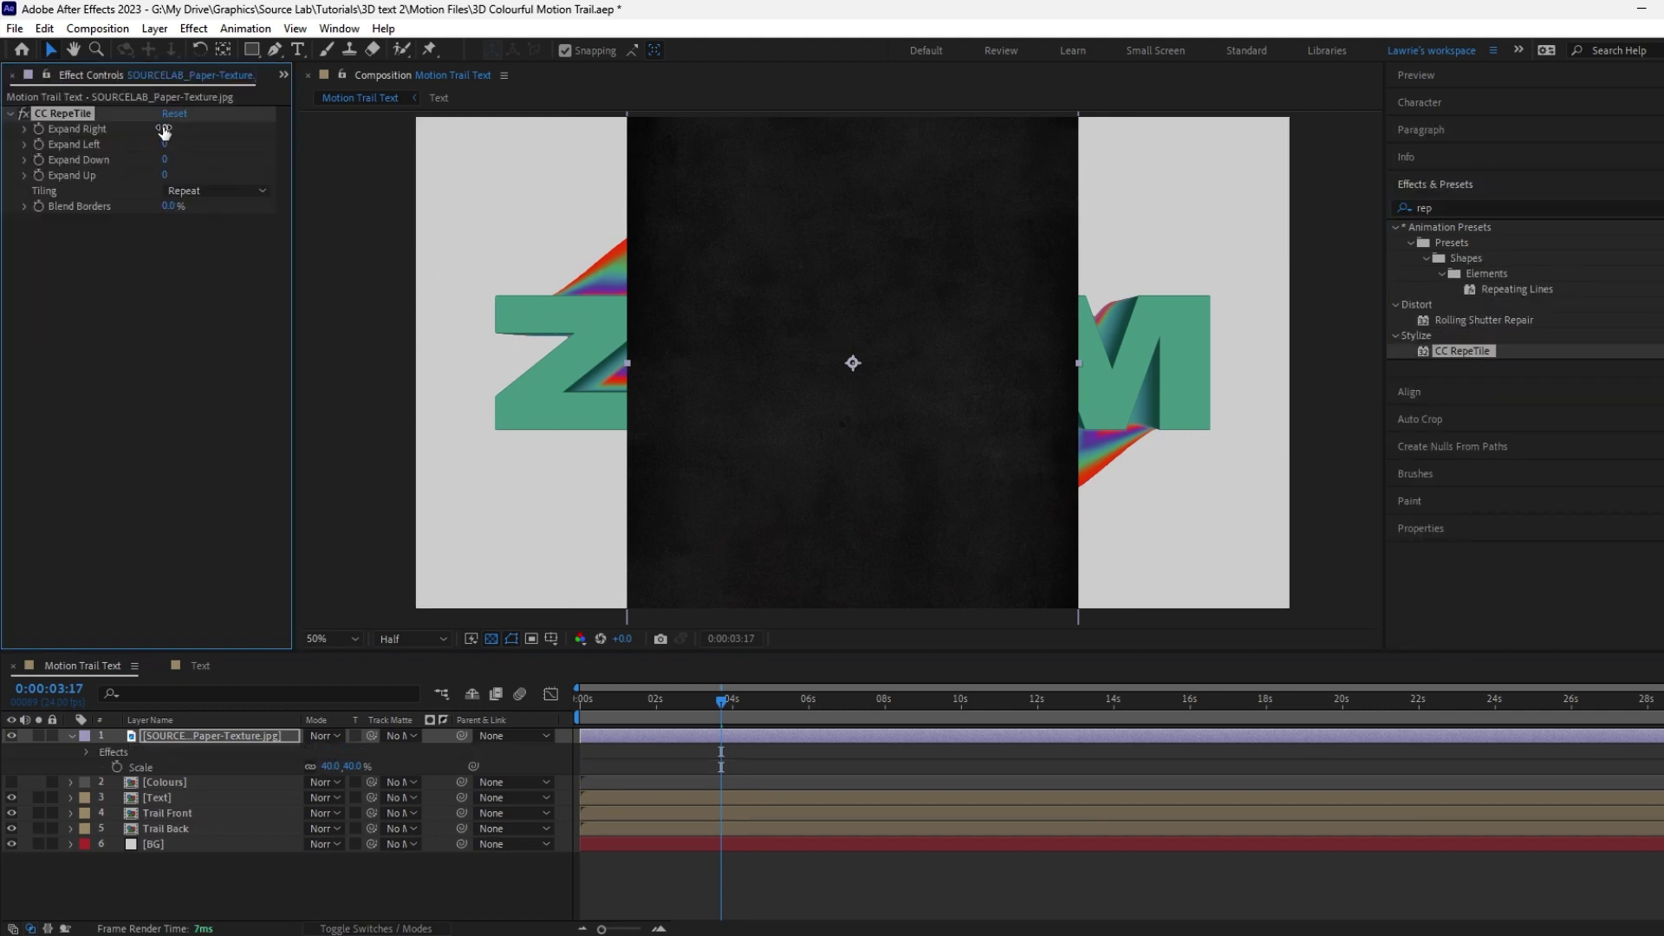
pyautogui.write('3000')
pyautogui.press('Tab')
pyautogui.write('3000')
pyautogui.press('Tab')
pyautogui.write('3')
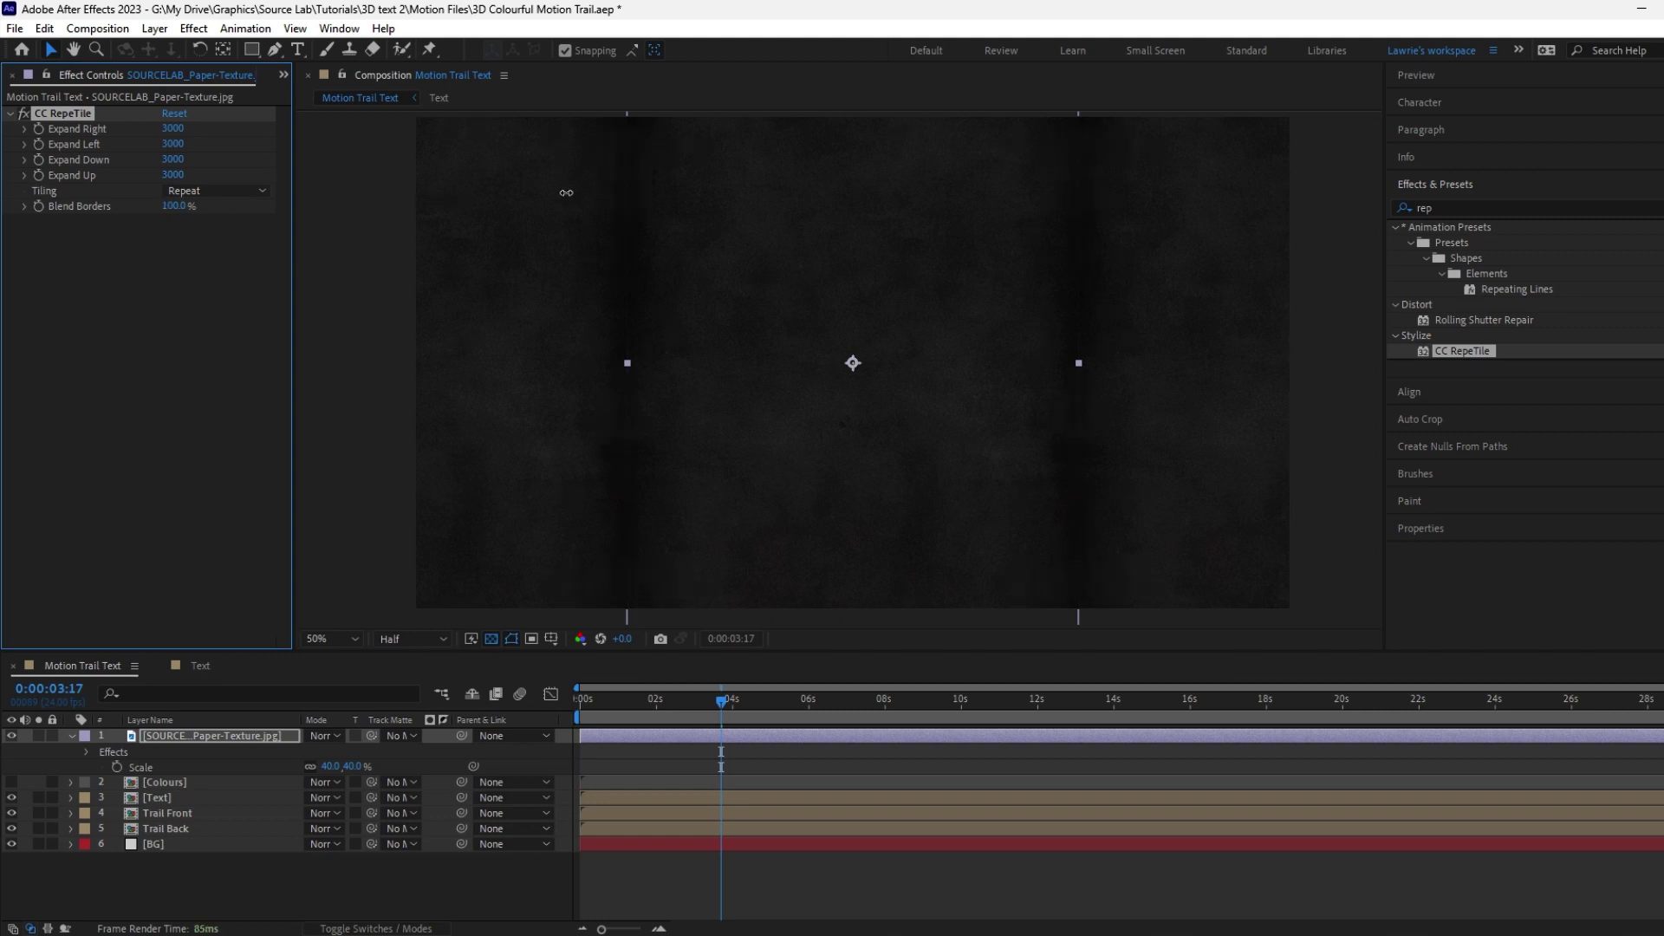
# Step: Set the texture's blend mode to Screen and apply Brightness & Contrast to it
pyautogui.click(337, 737)
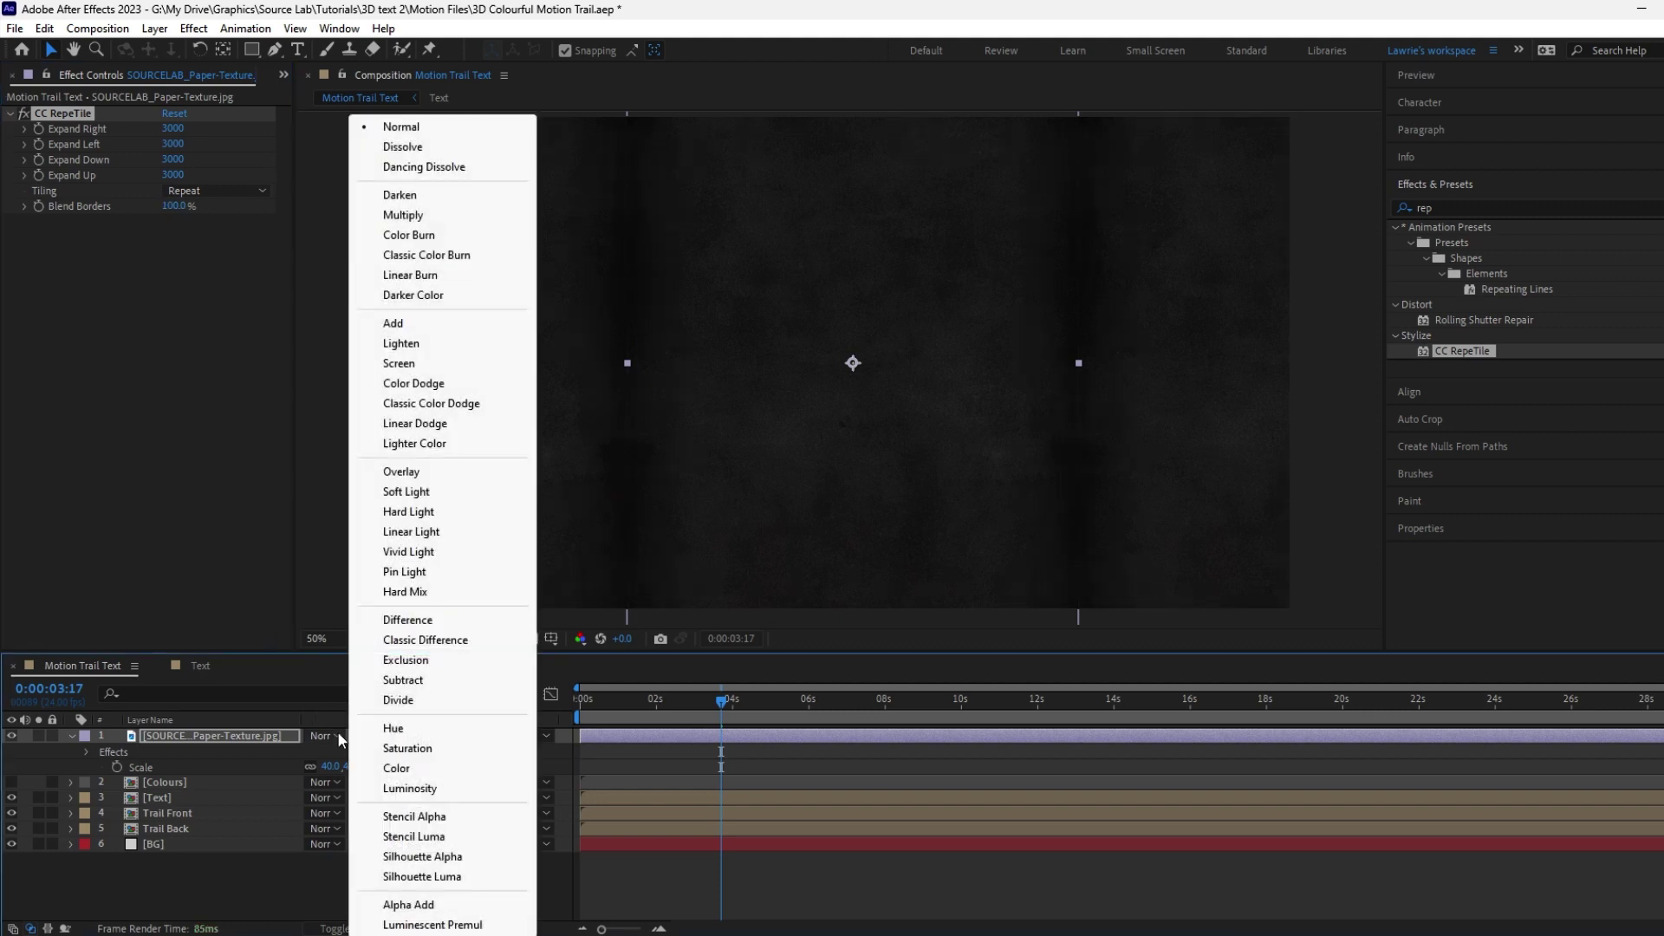
pyautogui.click(444, 364)
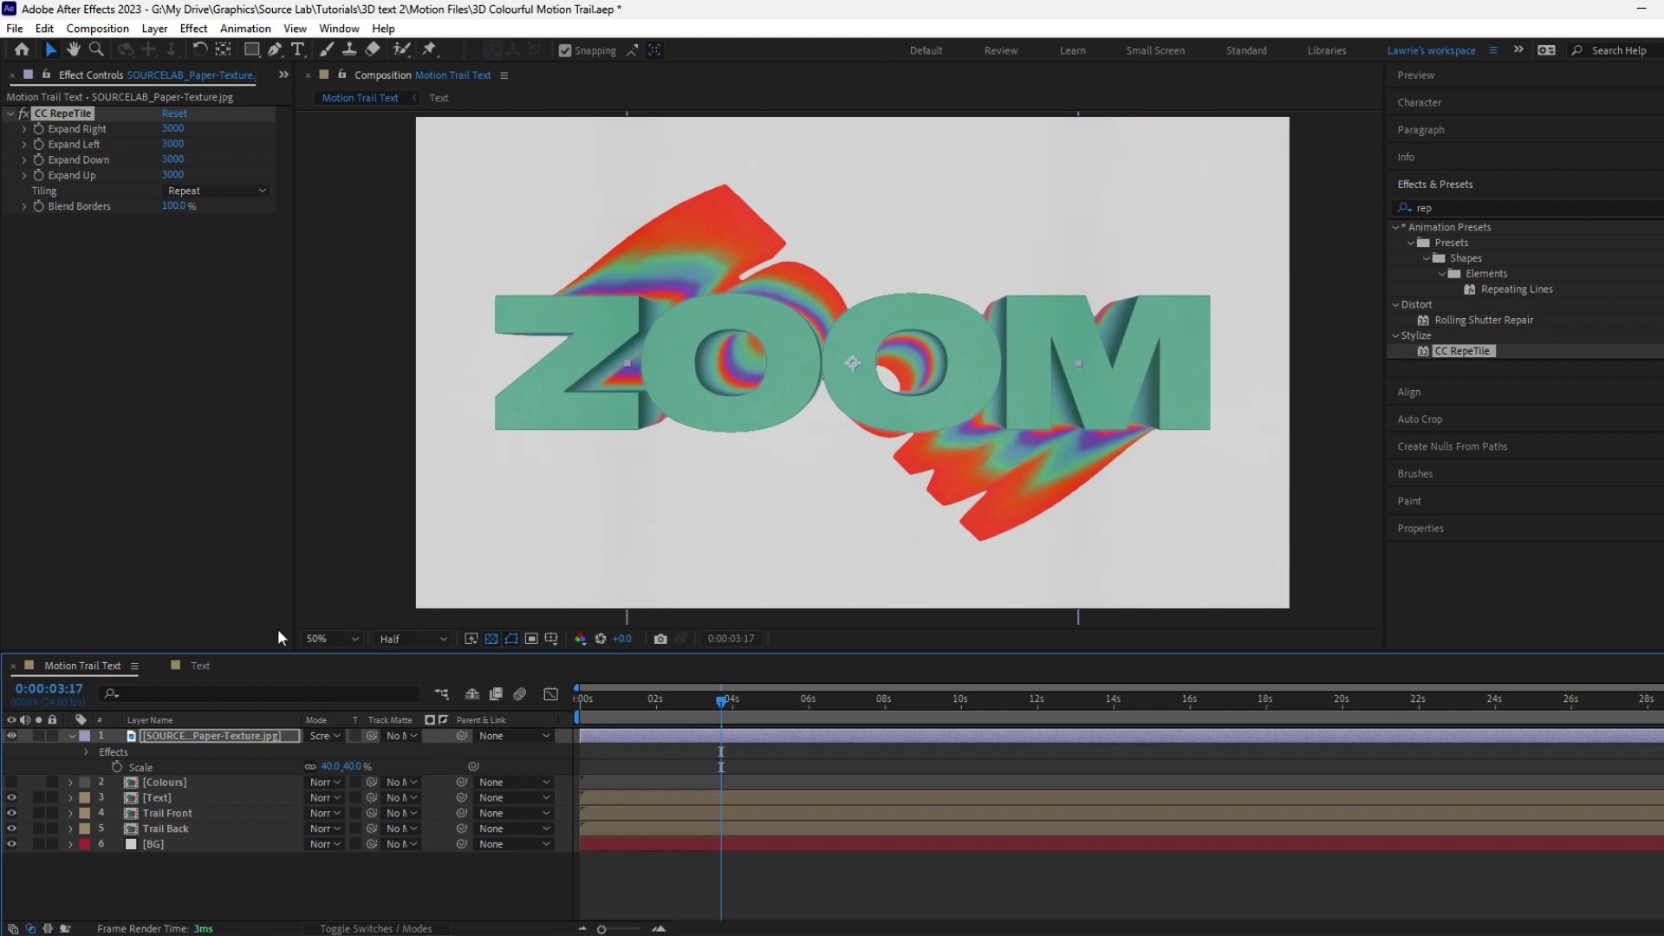
pyautogui.click(1444, 207)
pyautogui.write('bright')
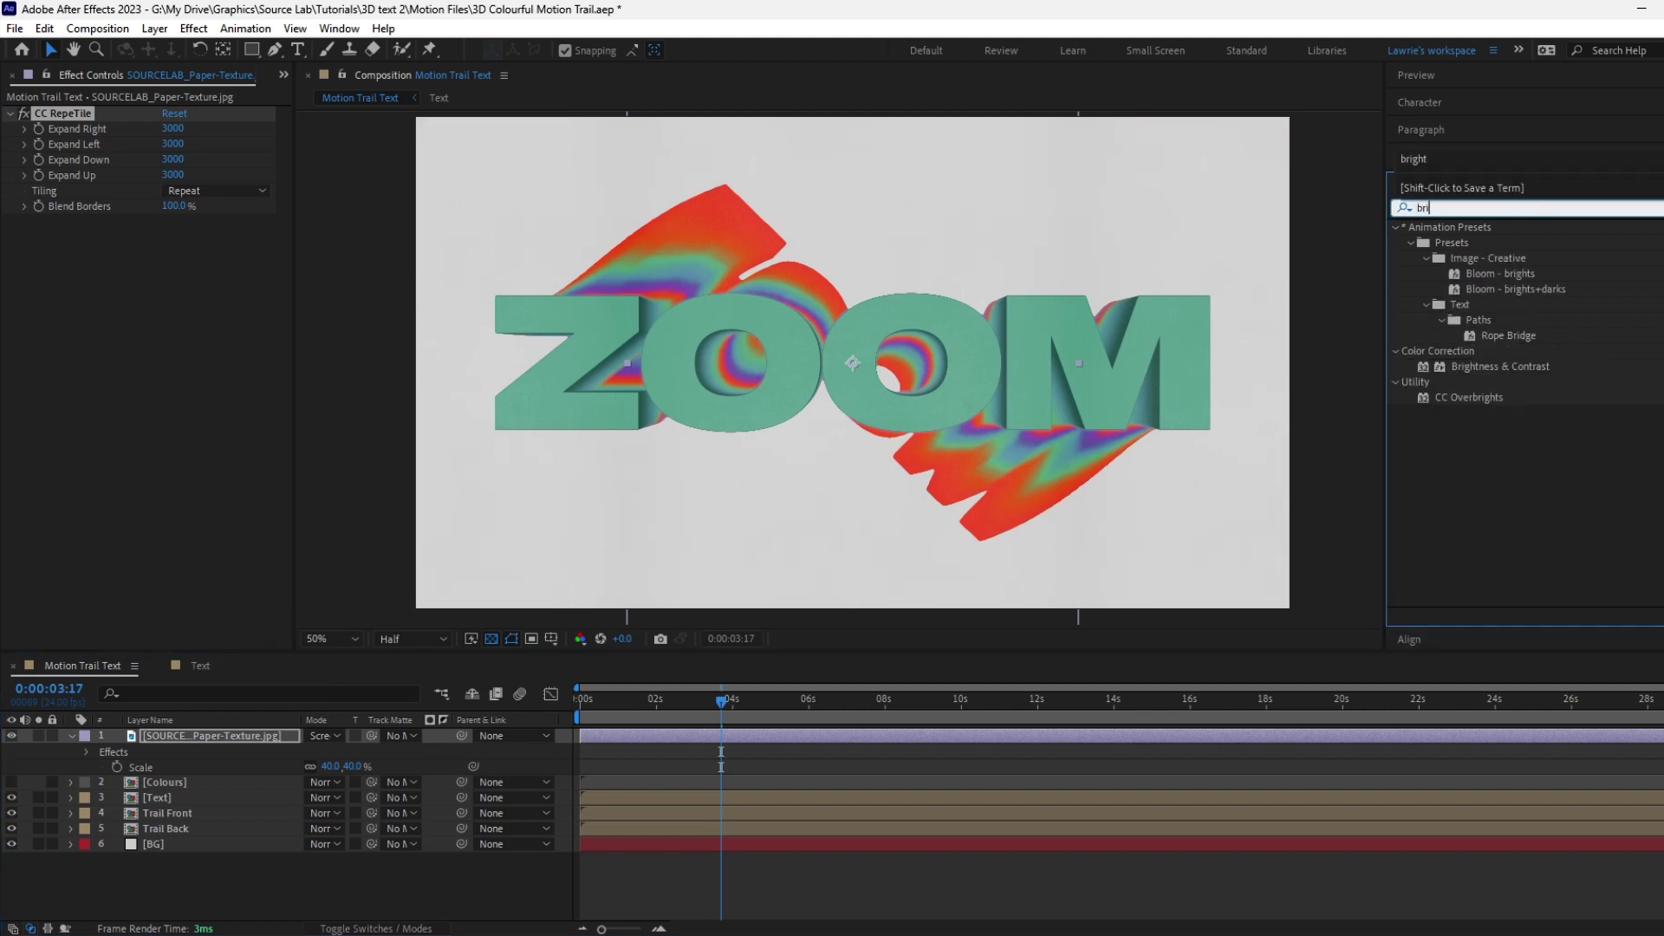
pyautogui.doubleClick(1507, 321)
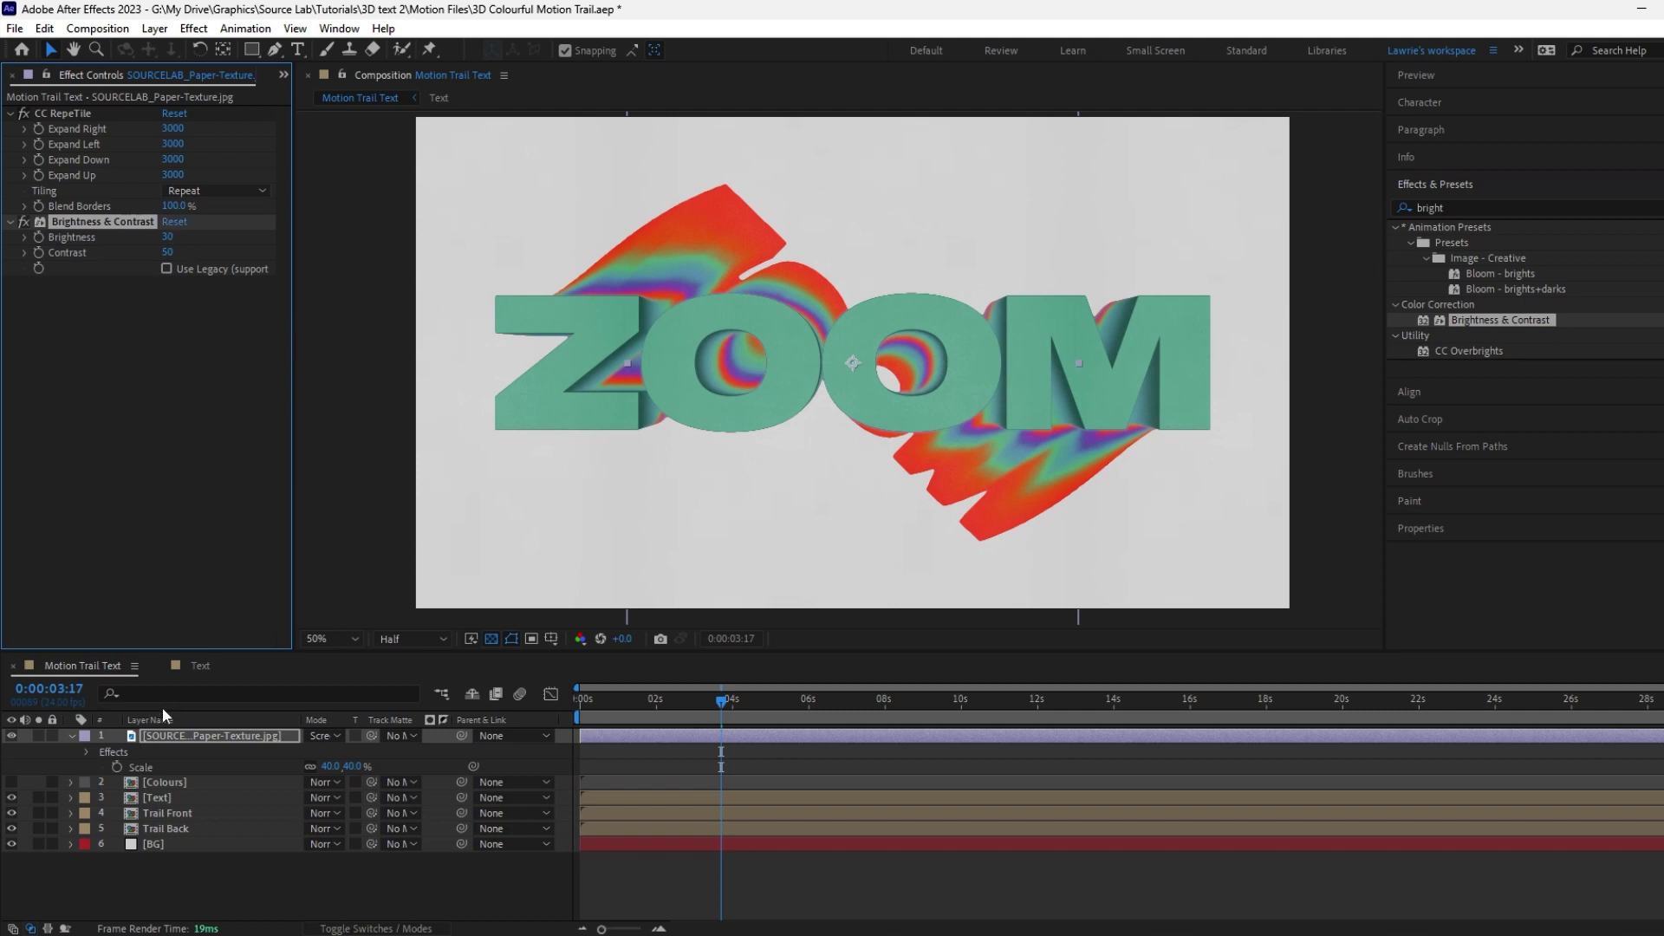
# Step: Add a posterizeTime(6); wiggle(24,180) expression to the texture's Rotation
pyautogui.press('r')
pyautogui.keyDown('alt'); pyautogui.click(116, 751); pyautogui.keyUp('alt')
pyautogui.write('w')
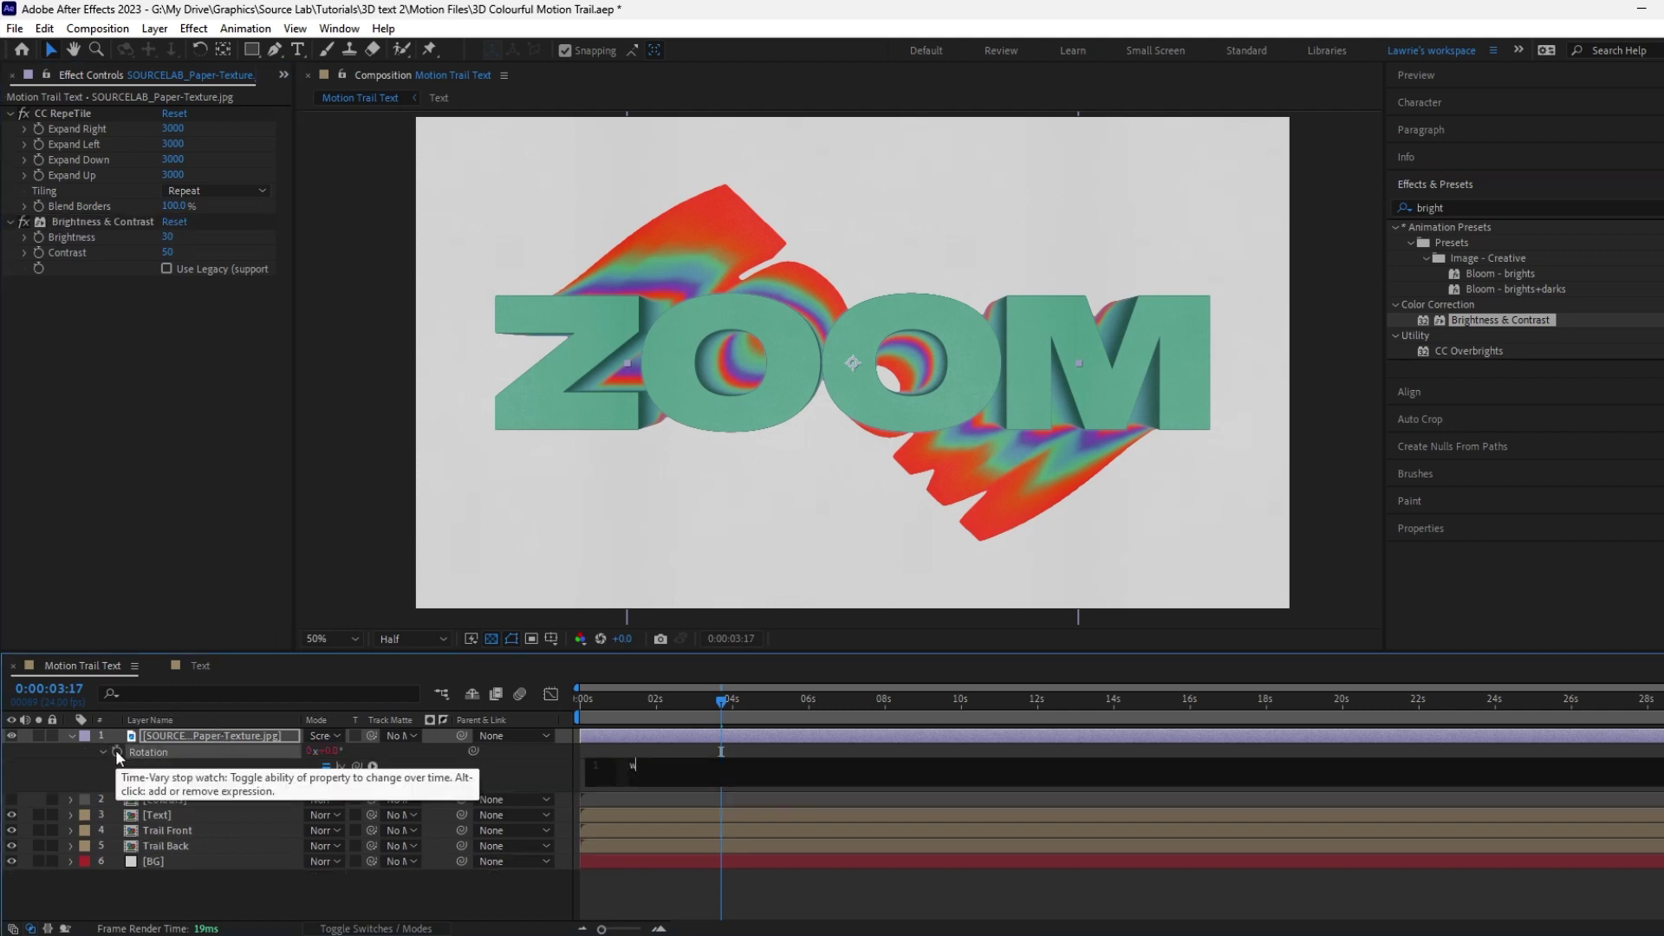
pyautogui.write('iggle(2')
pyautogui.press('Down')
pyautogui.press('Down')
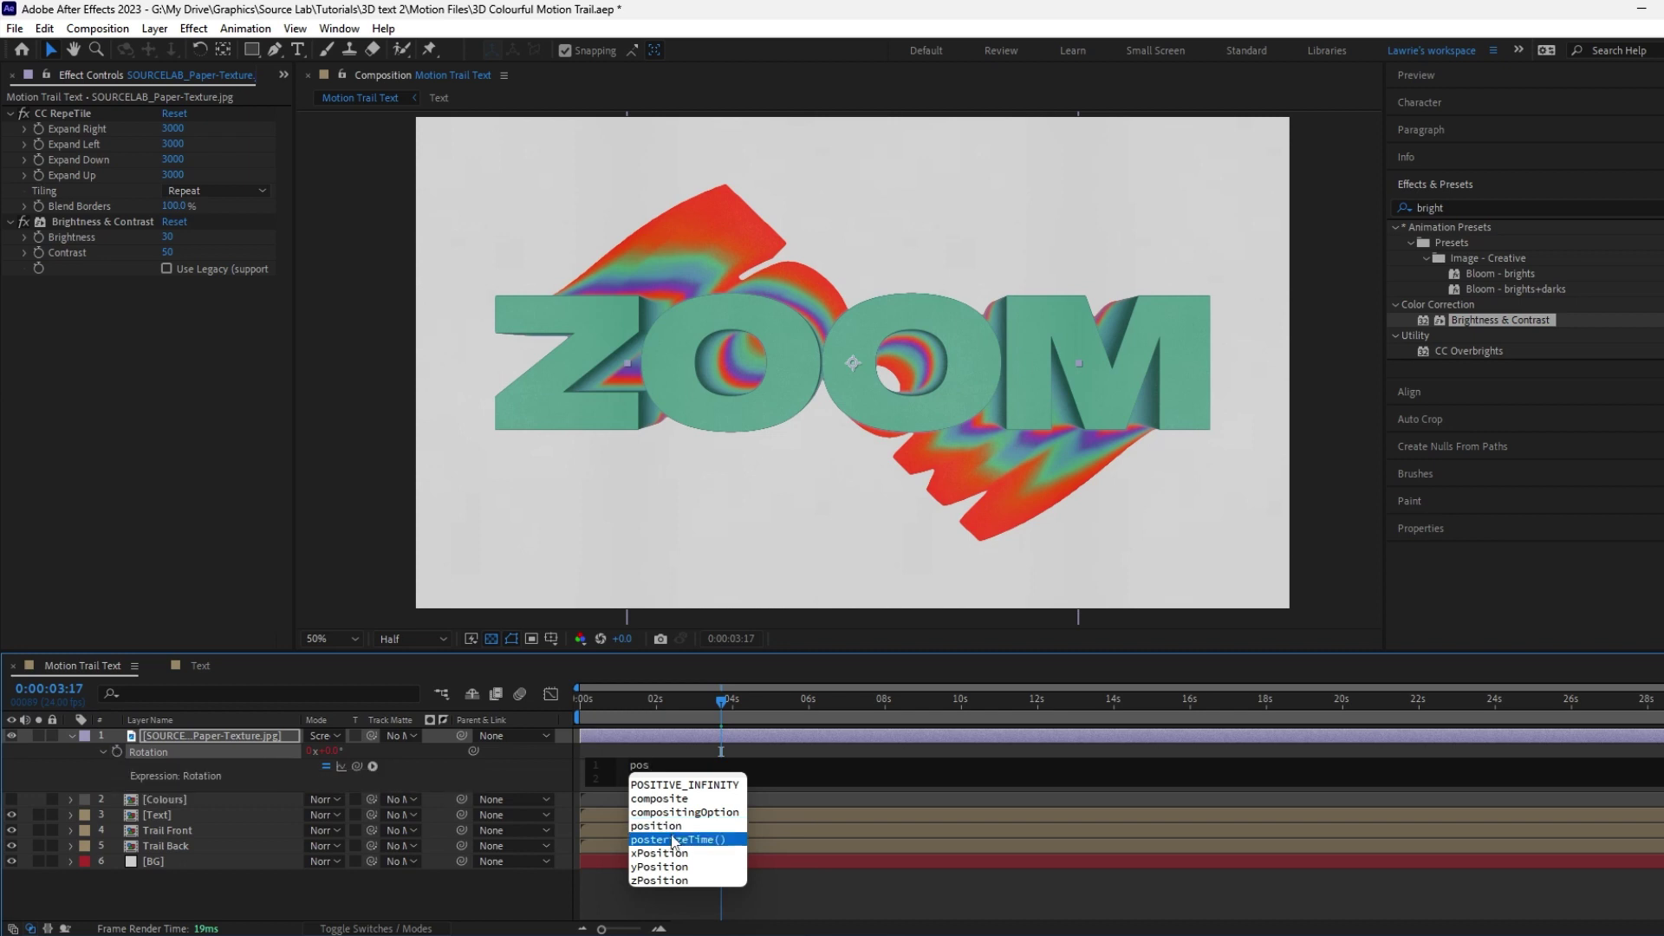
pyautogui.press('Return')
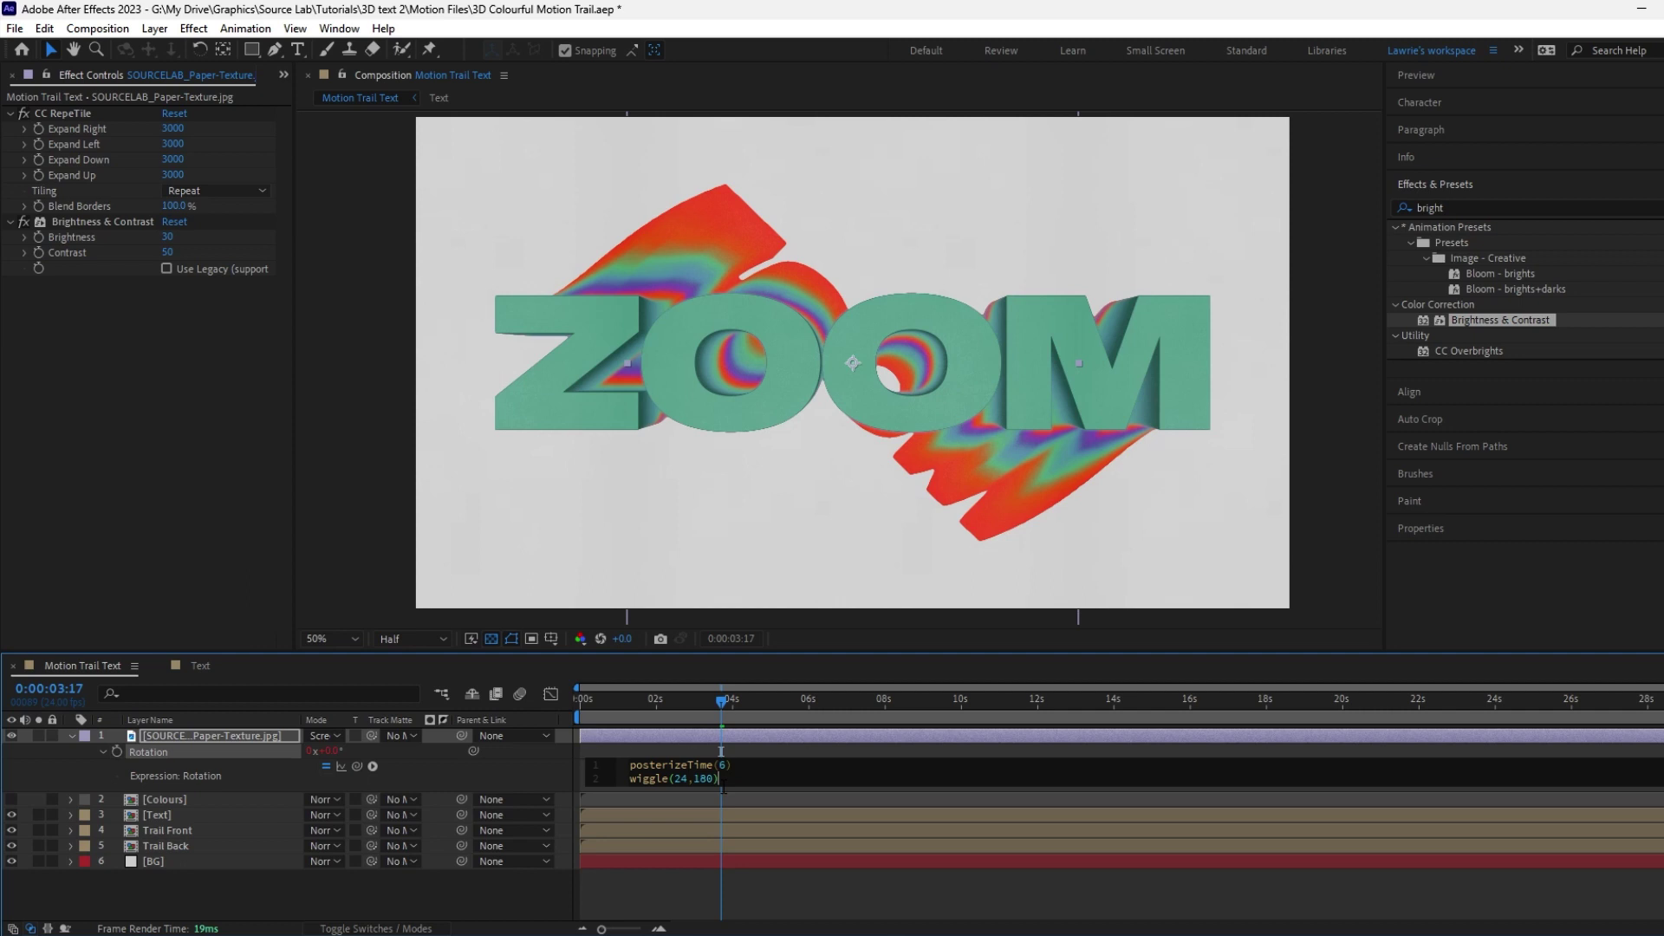
pyautogui.click(616, 747)
# Step: Paste the expression onto the texture's Position, using wiggle(24,400)
pyautogui.click(201, 736)
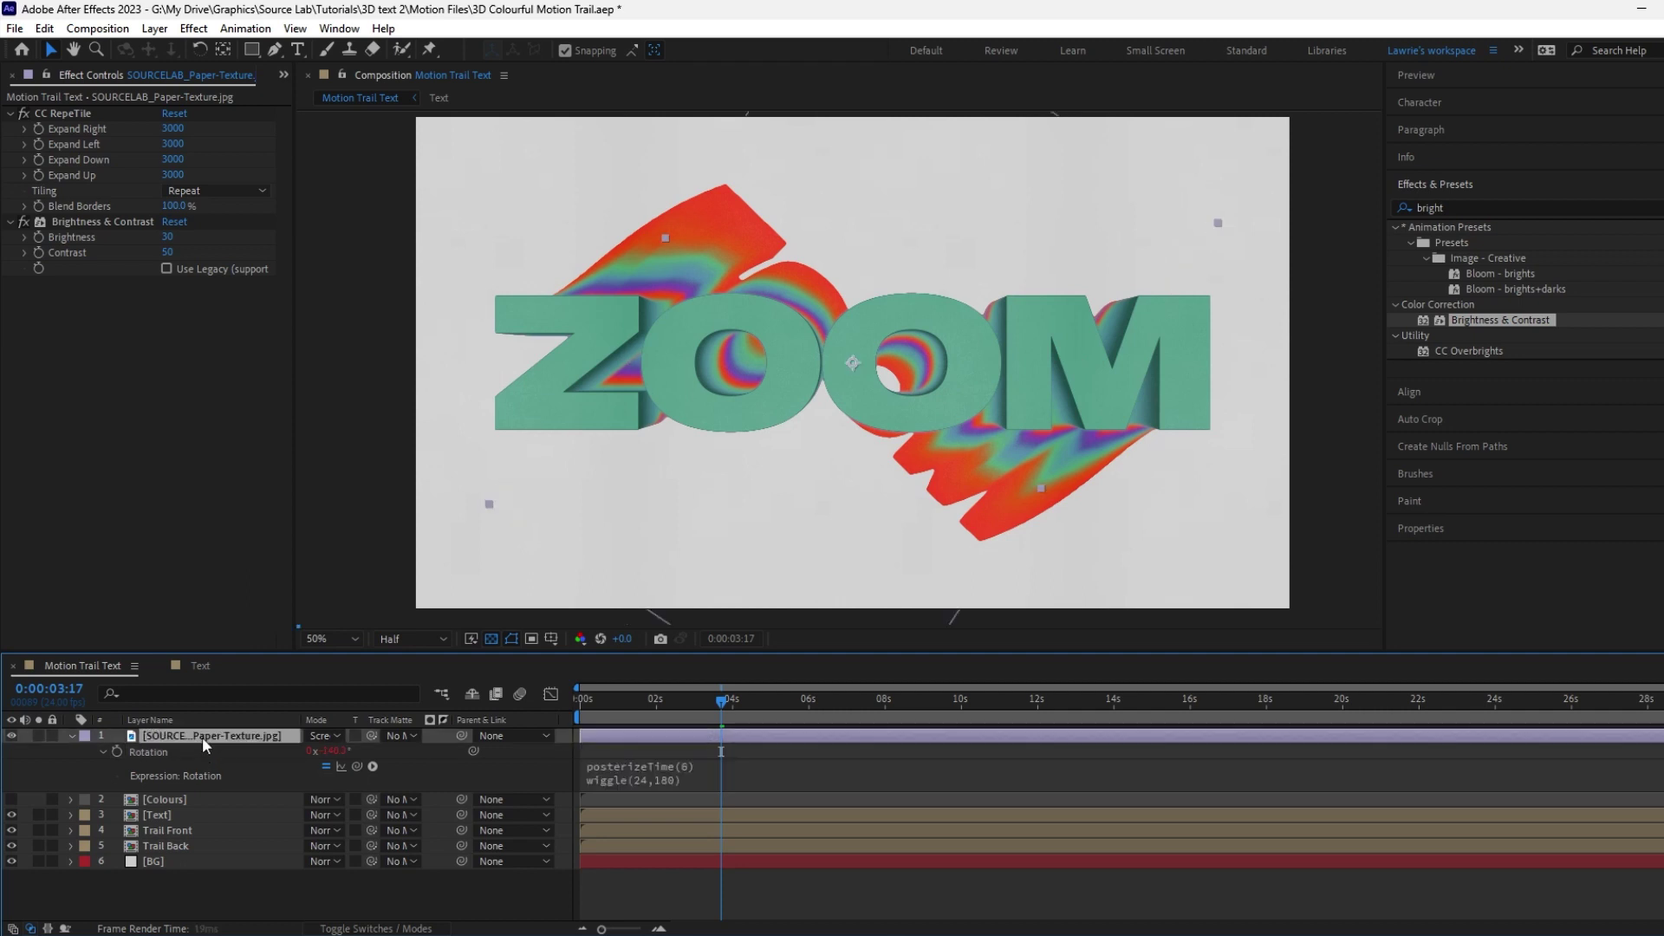
pyautogui.press('p')
pyautogui.keyDown('alt'); pyautogui.click(117, 751); pyautogui.keyUp('alt')
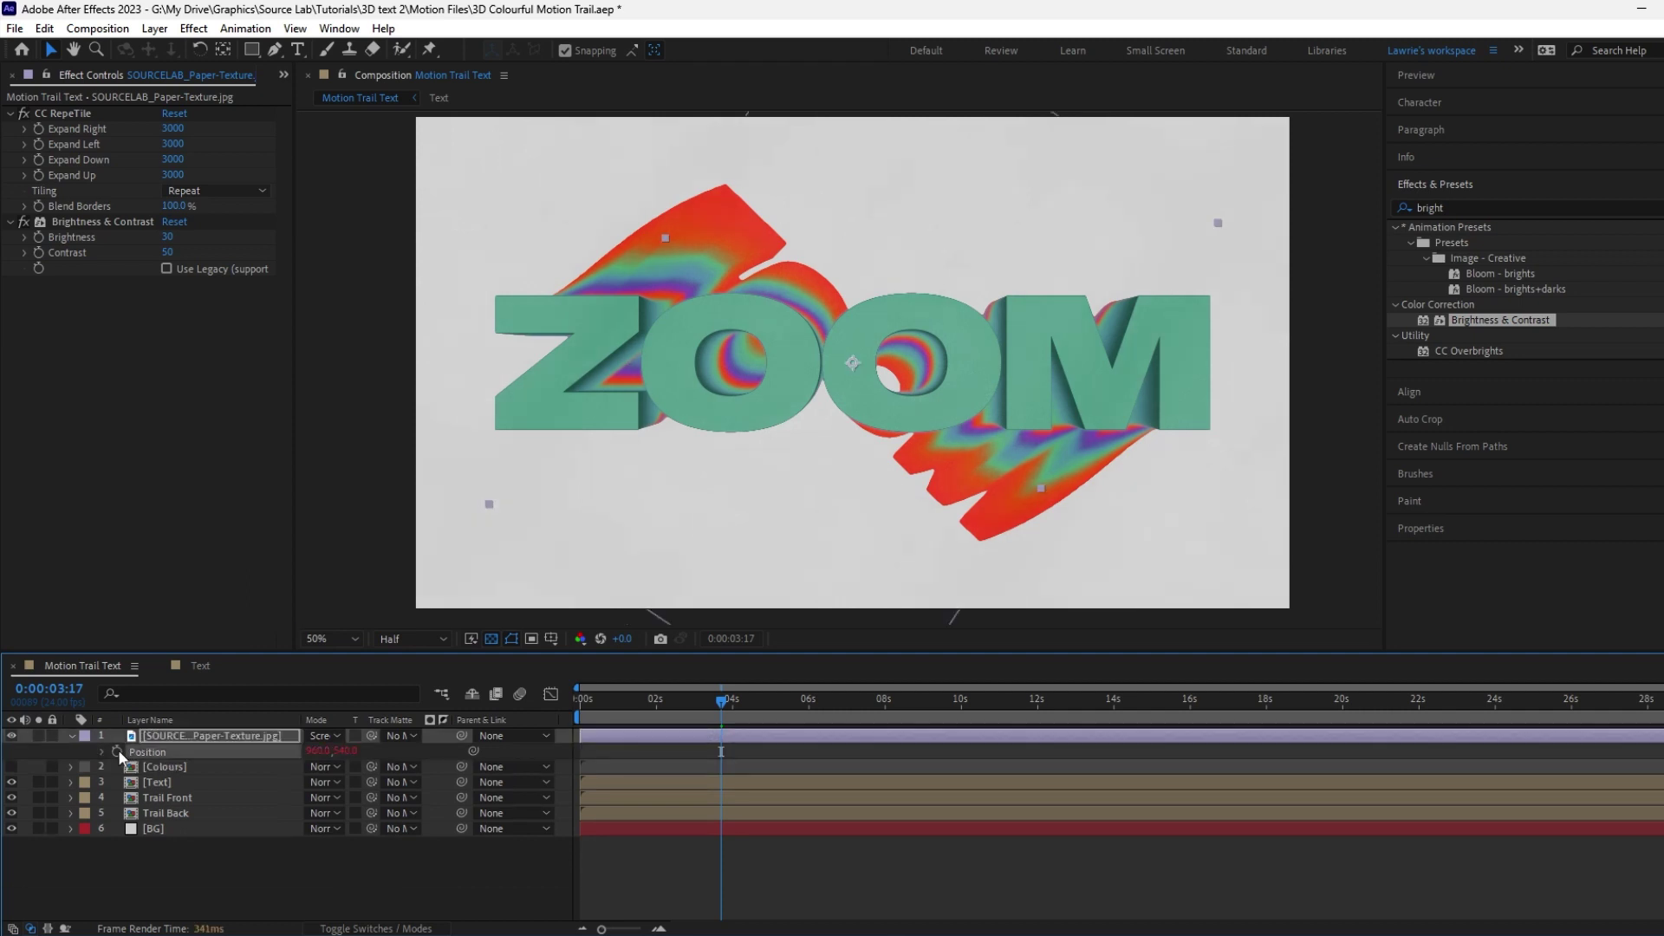
pyautogui.write('posterizeTime(6) wiggle(24,180)')
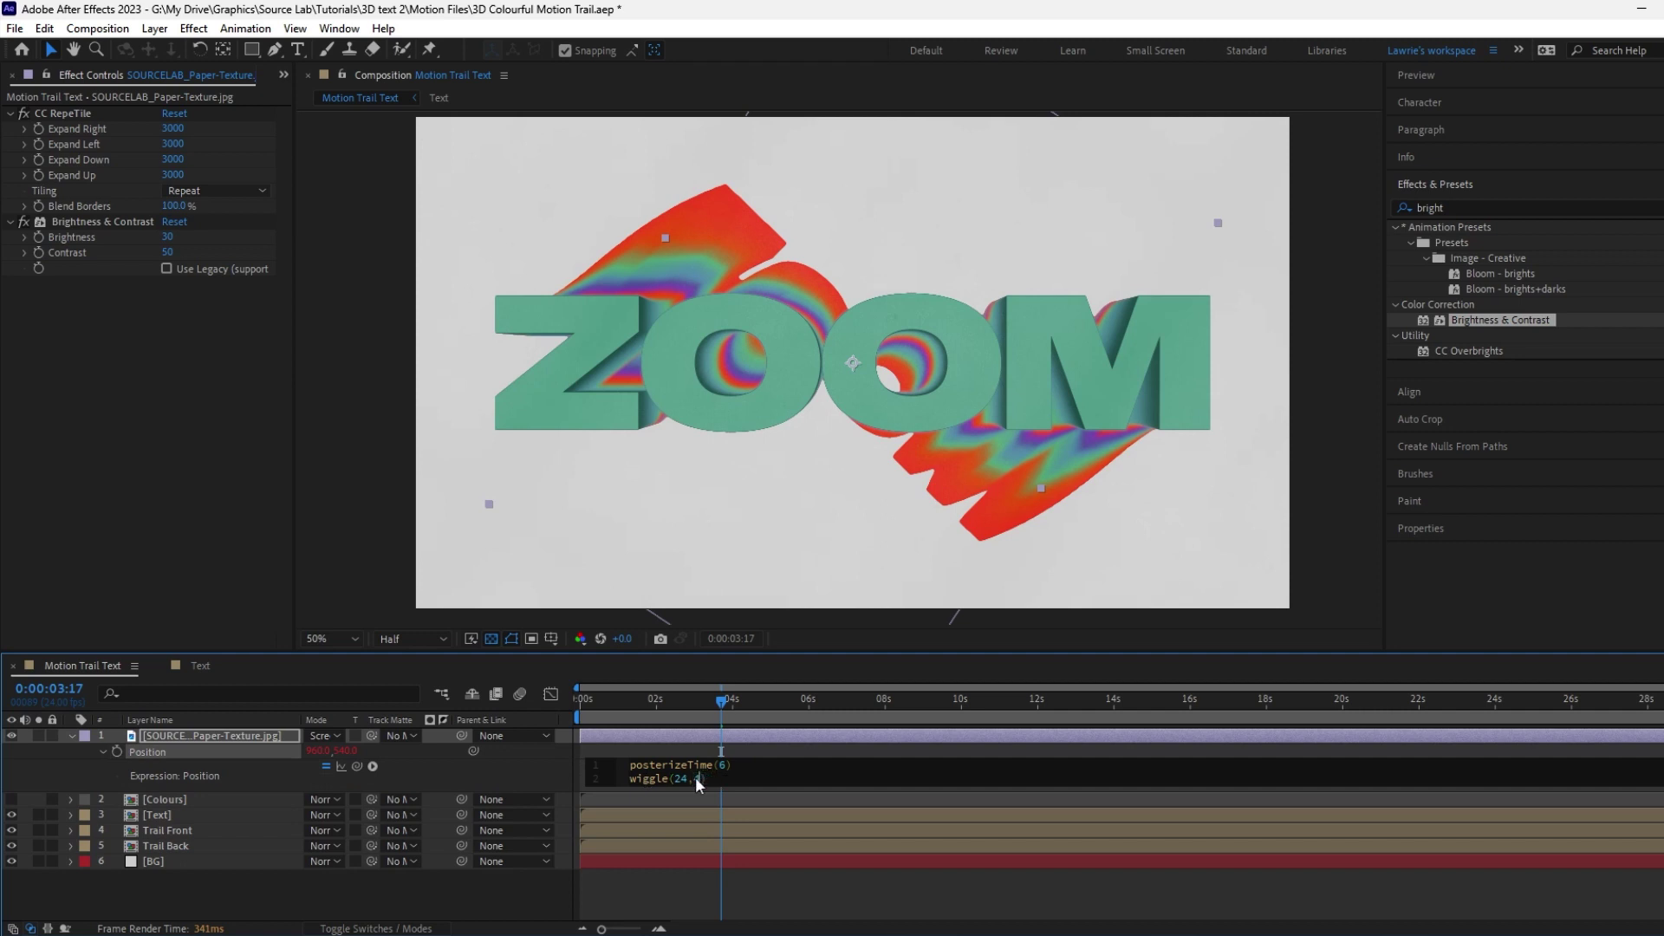
pyautogui.click(695, 753)
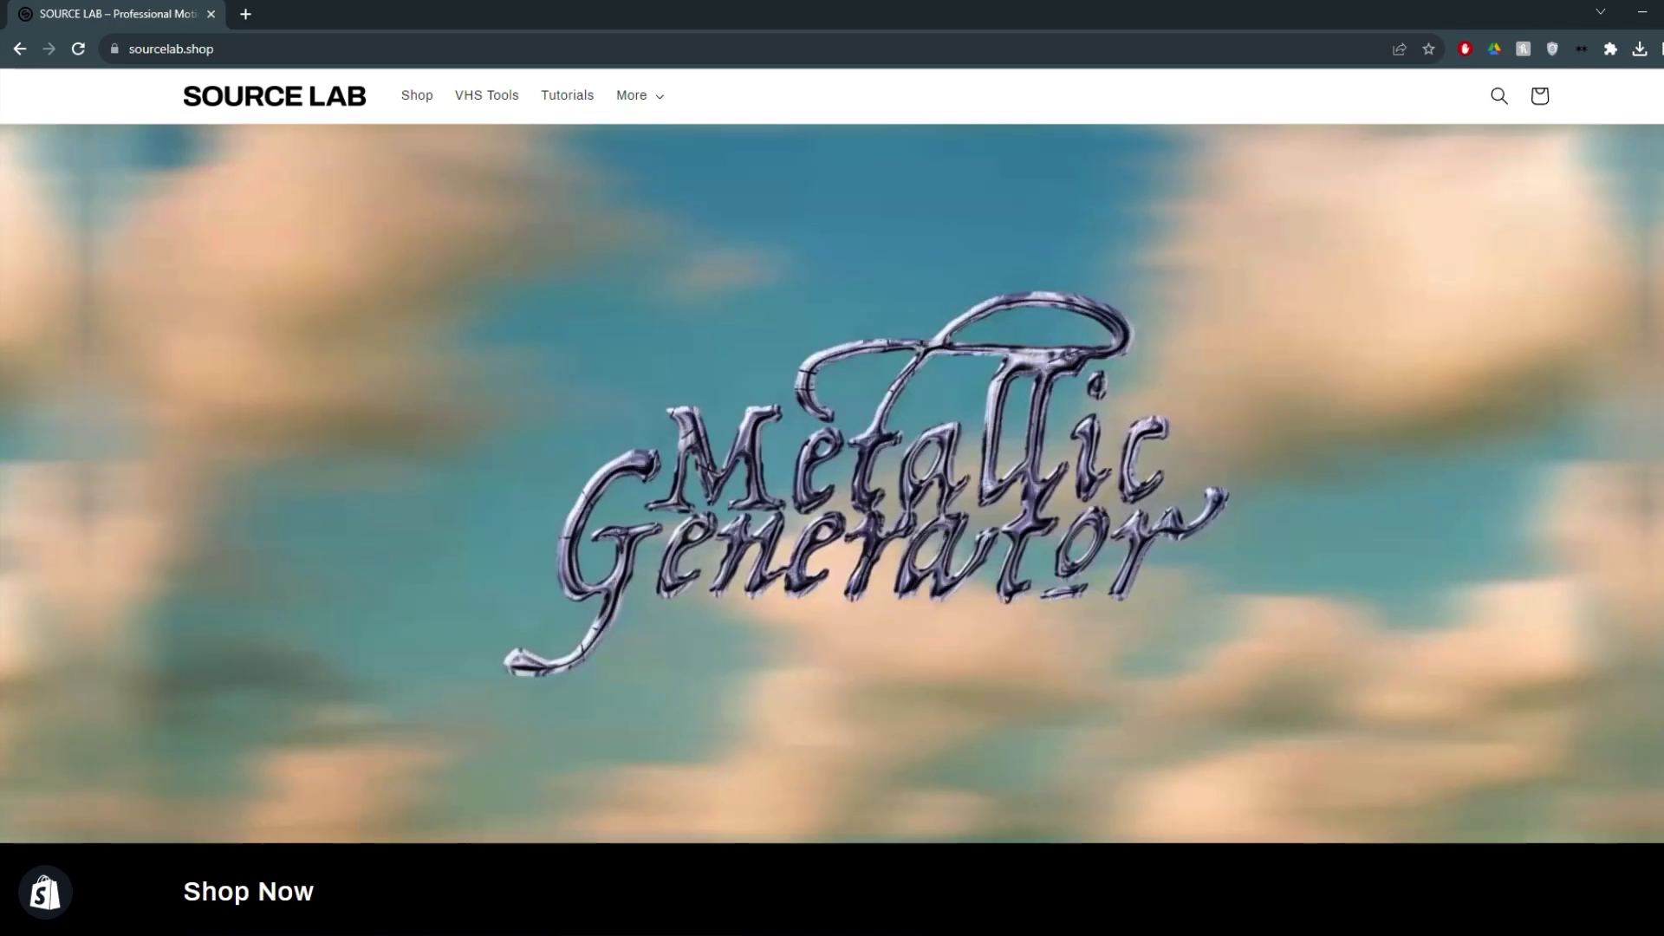
# Step: Scroll down the SOURCE LAB homepage to the Shop Now product tiles
pyautogui.scroll(-2, 882, 368)
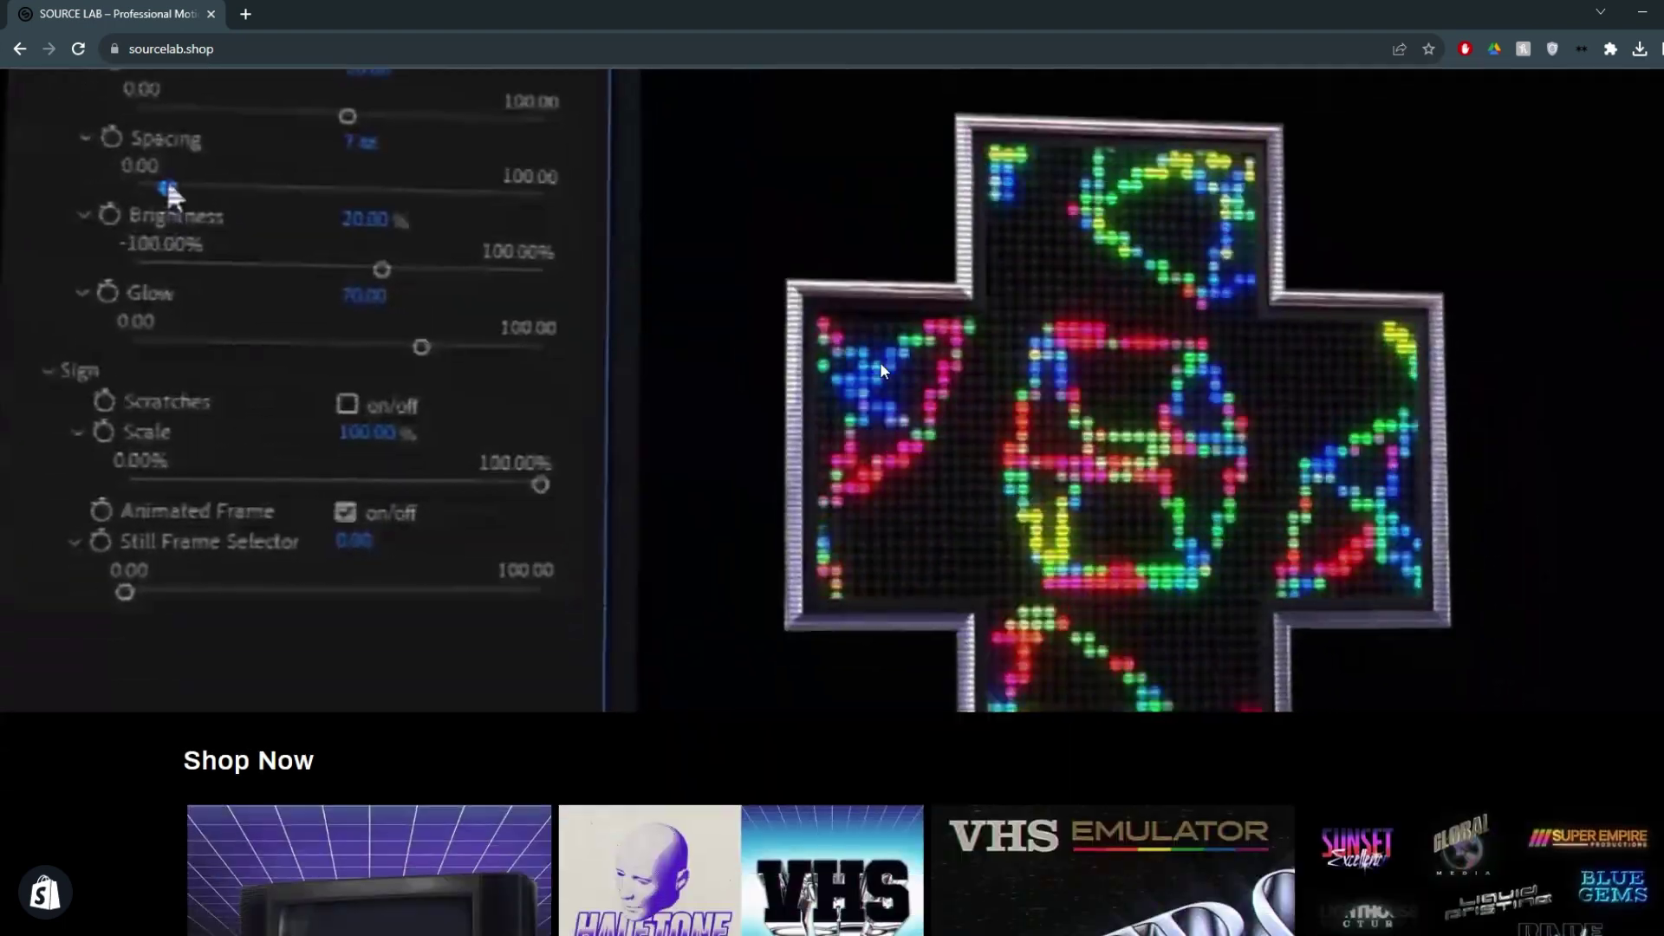
pyautogui.scroll(-6, 882, 371)
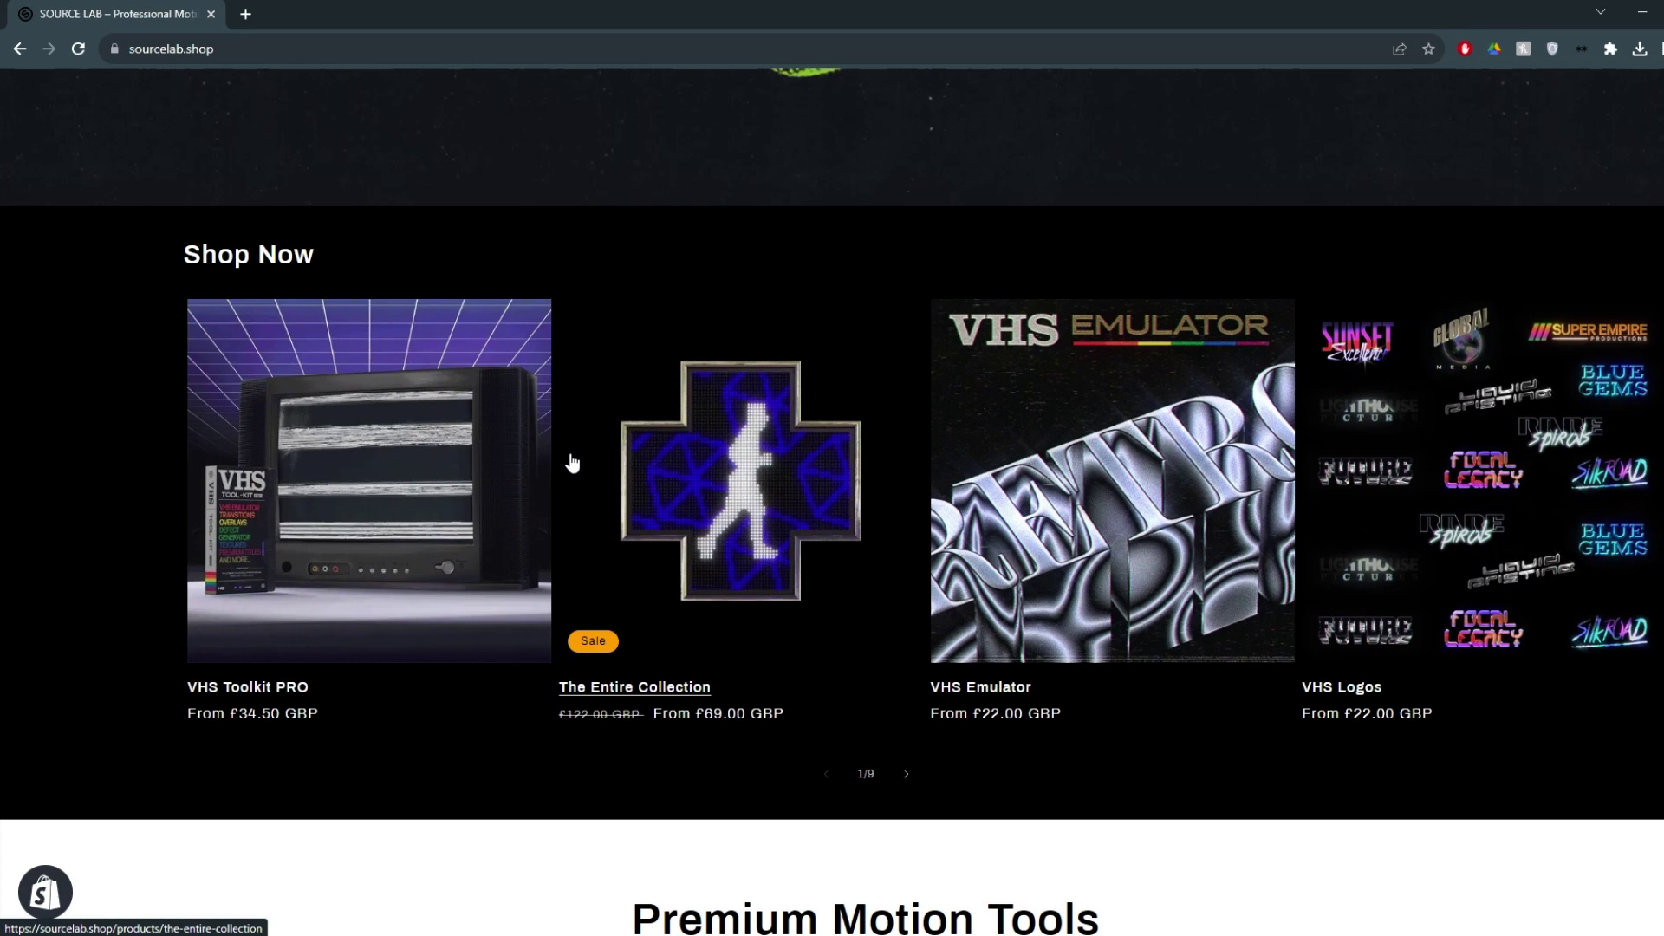